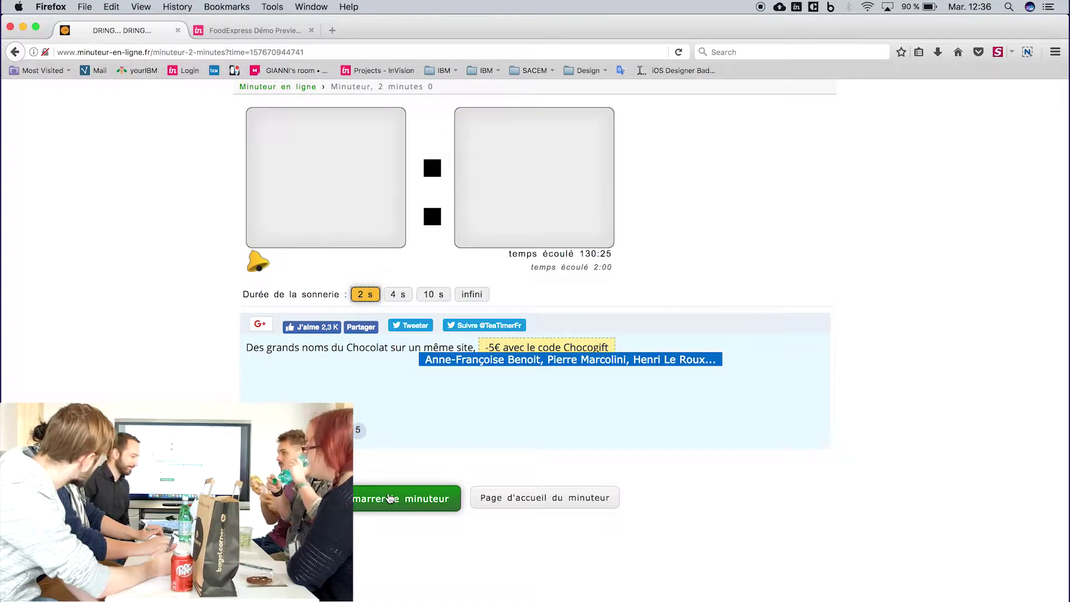
Restart the two-minute countdown timer
left_click(390, 497)
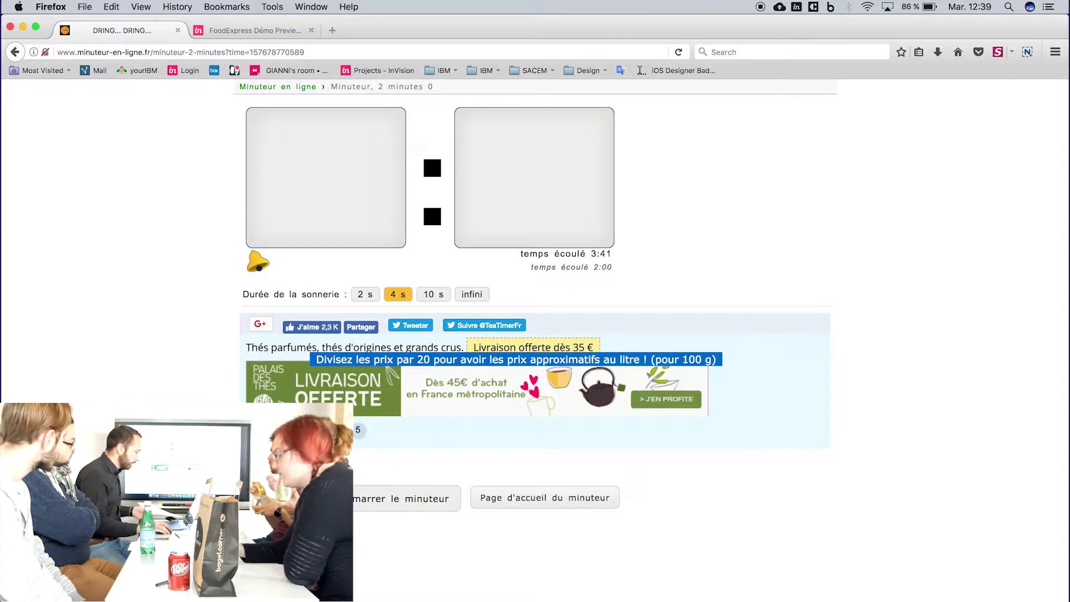
Switch to Finder, open the _assets folder inside package and preview the zonings.jpg wireframe sketches
key("super+Tab")
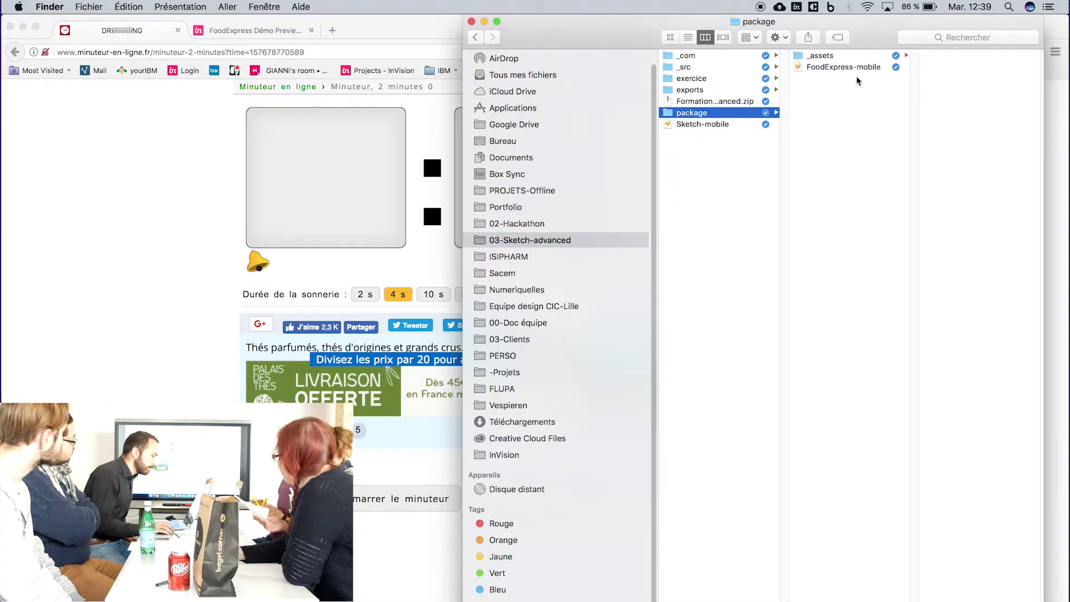
left_click(860, 56)
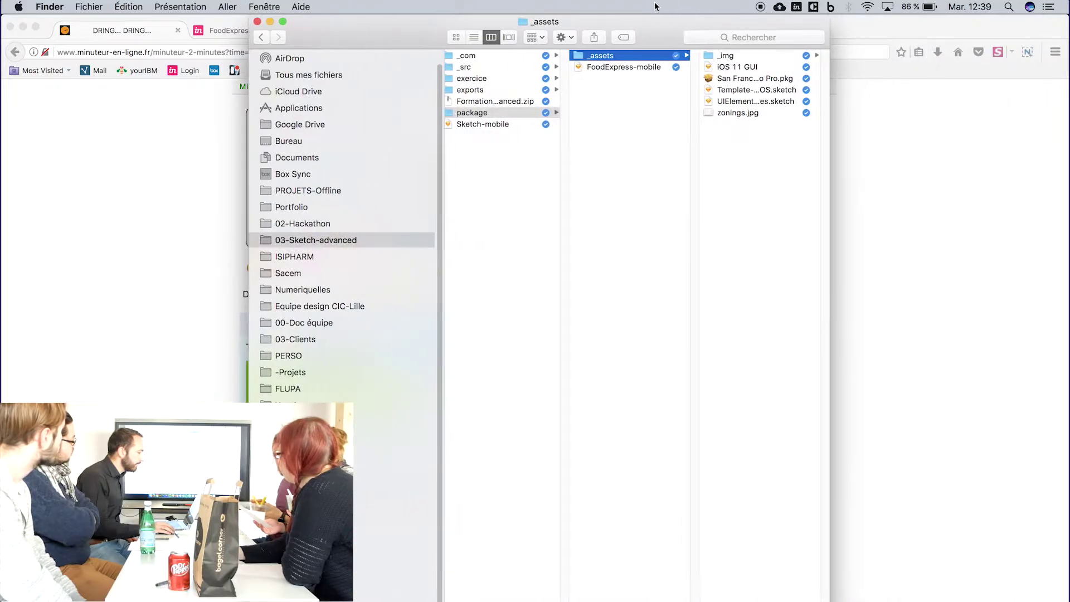
double_click(825, 593)
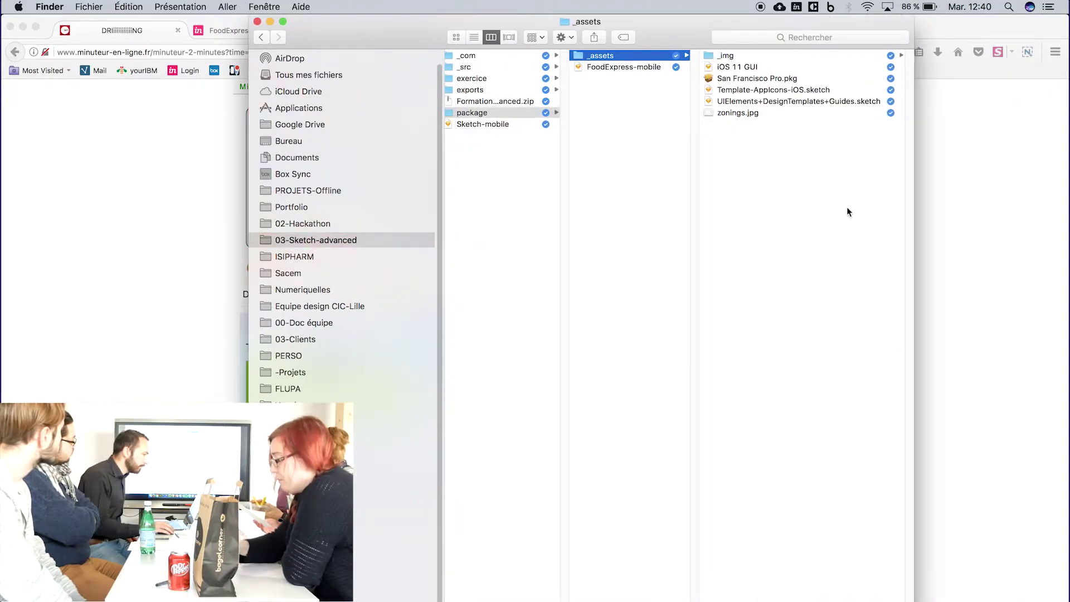
left_click(729, 113)
key("space")
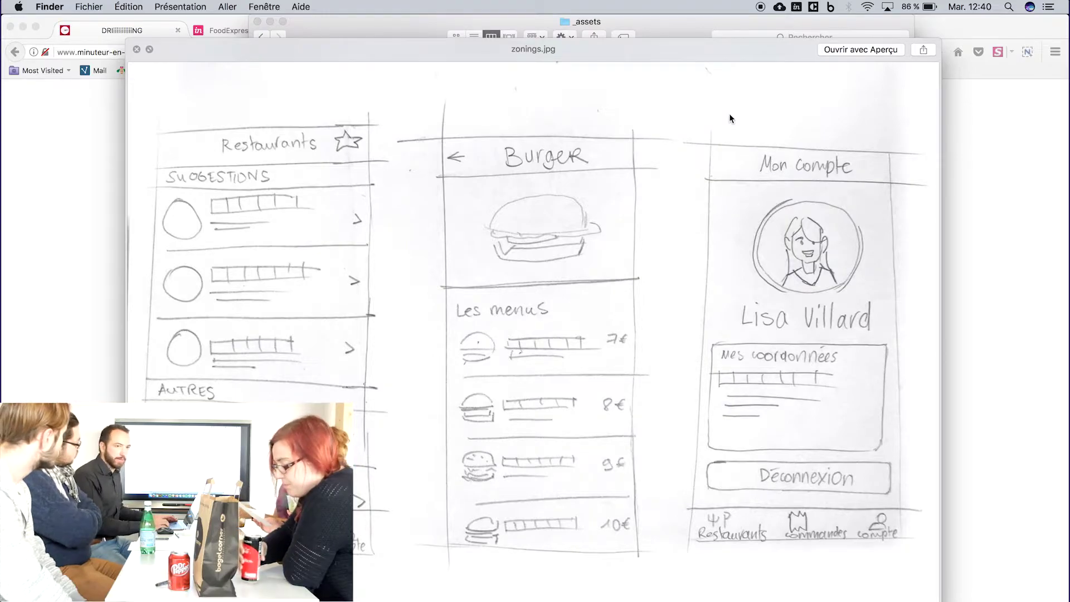
key("space")
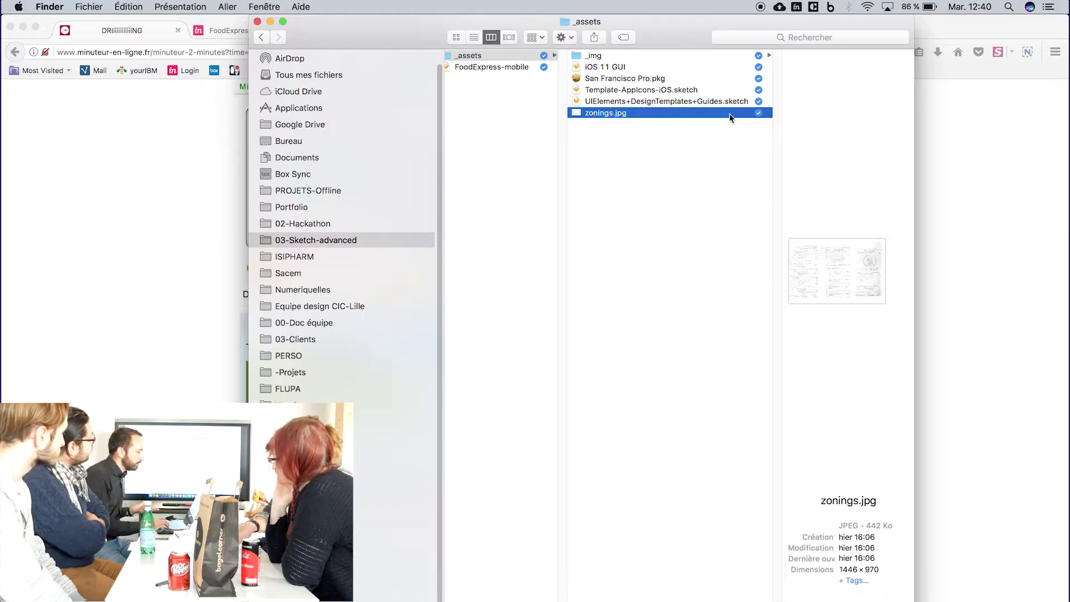
Preview the Sketch resources in _assets: iOS 11 GUI, Template-AppIcons-iOS.sketch and UIElements+DesignTemplates+Guides.sketch
key("Up")
key("Up")
key("Up")
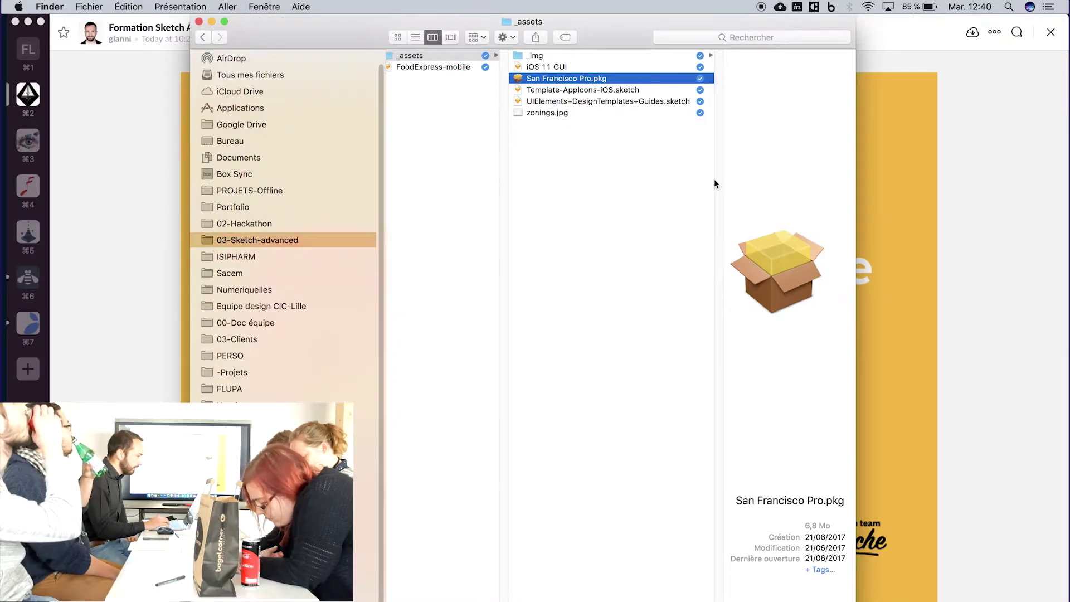
key("Down")
key("Up")
key("Up")
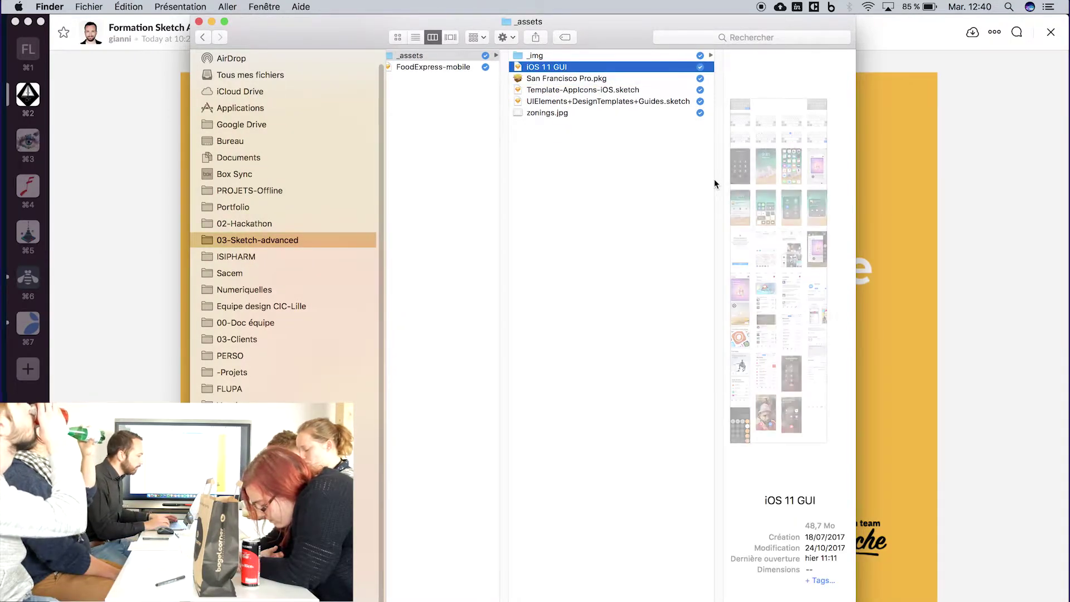
key("space")
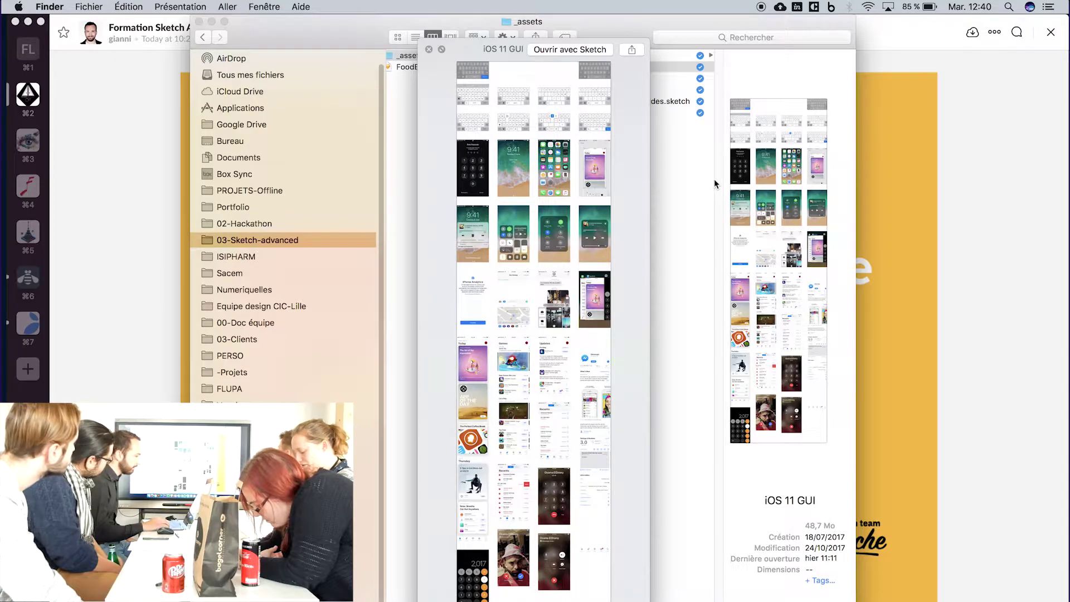
key("Down")
key("Down")
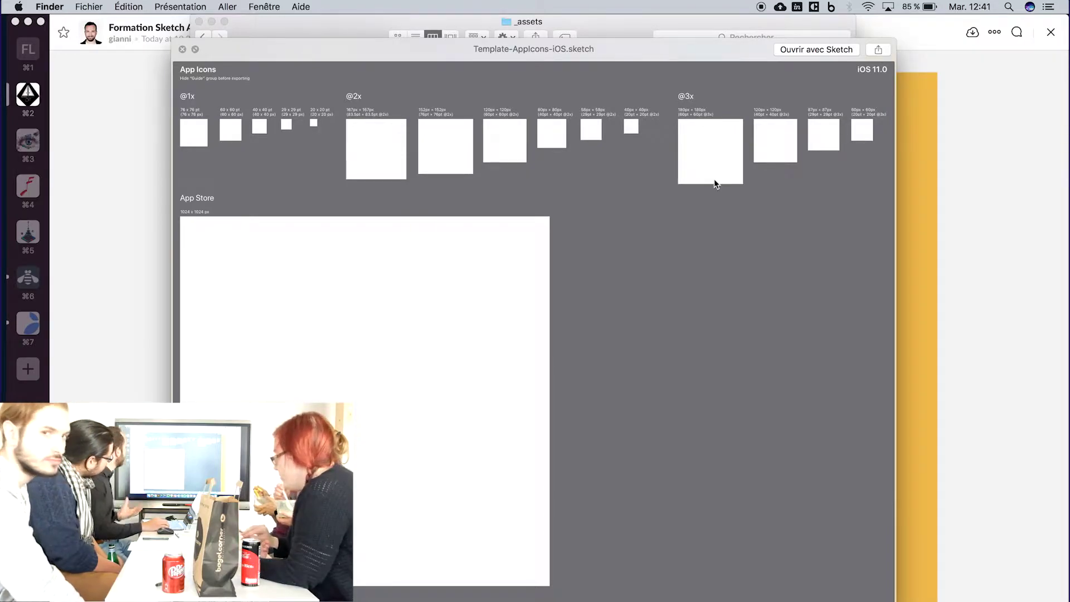
key("Down")
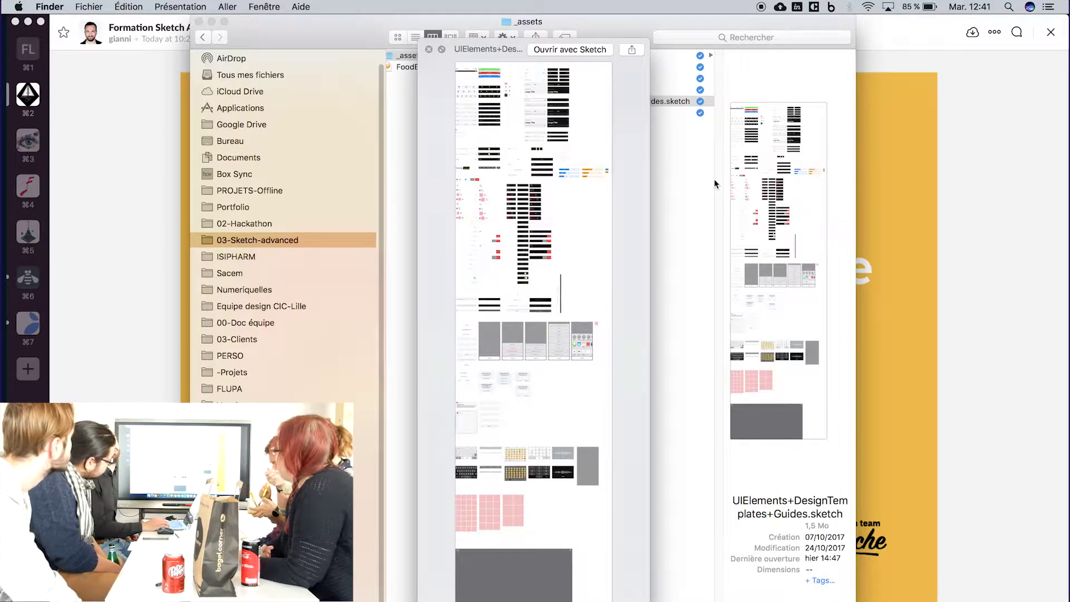
key("space")
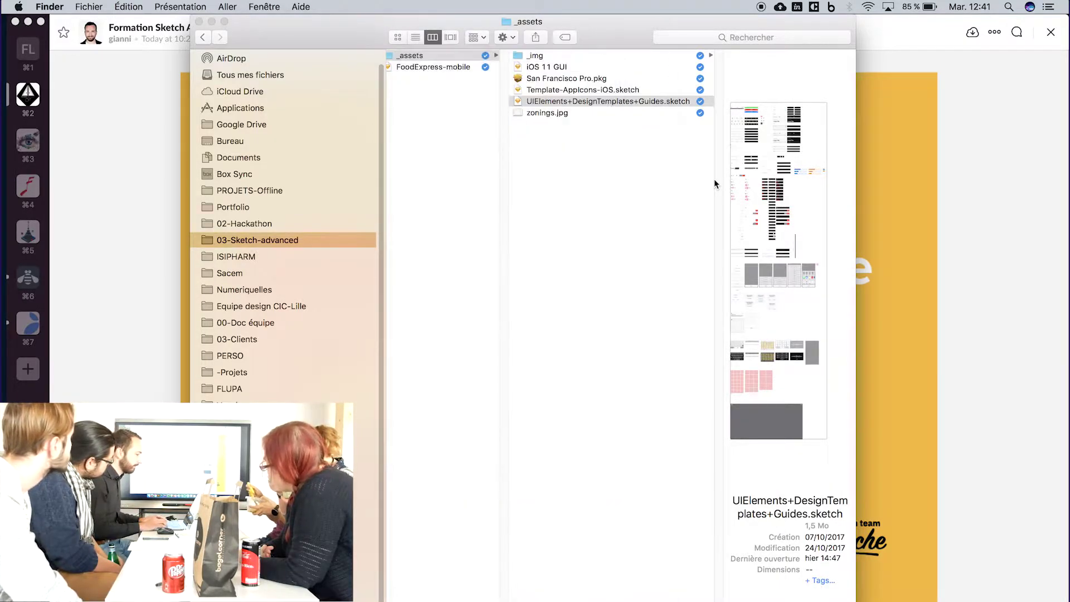
Look through the burger and restaurant pictures in the _img folder of _assets
key("Up")
key("Up")
key("Up")
key("Up")
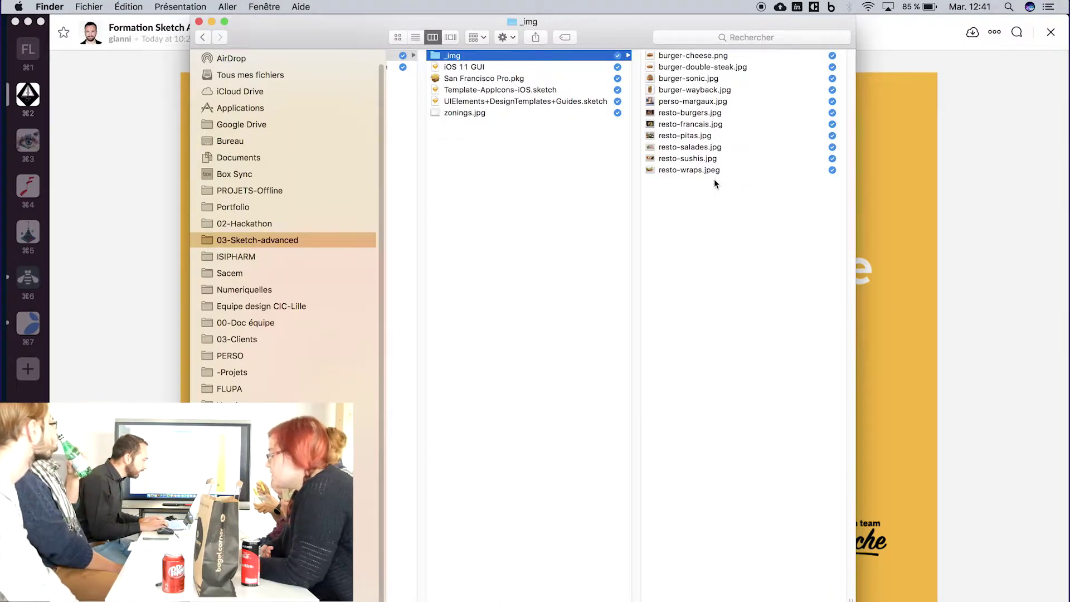
Go back up to the package folder and open the FoodExpress-mobile file in Sketch
key("Left")
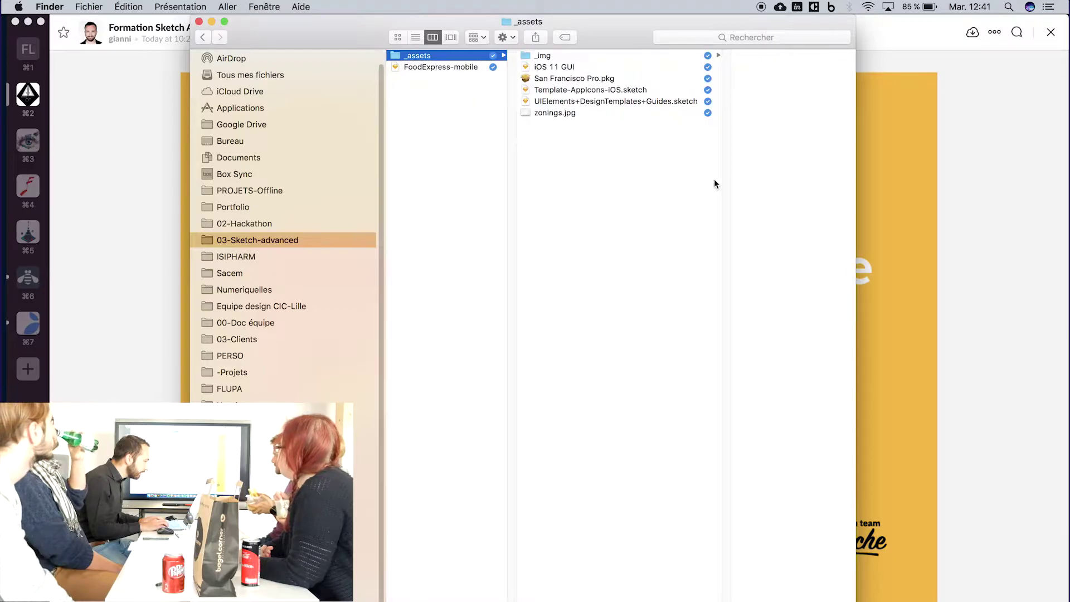
key("Left")
key("Right")
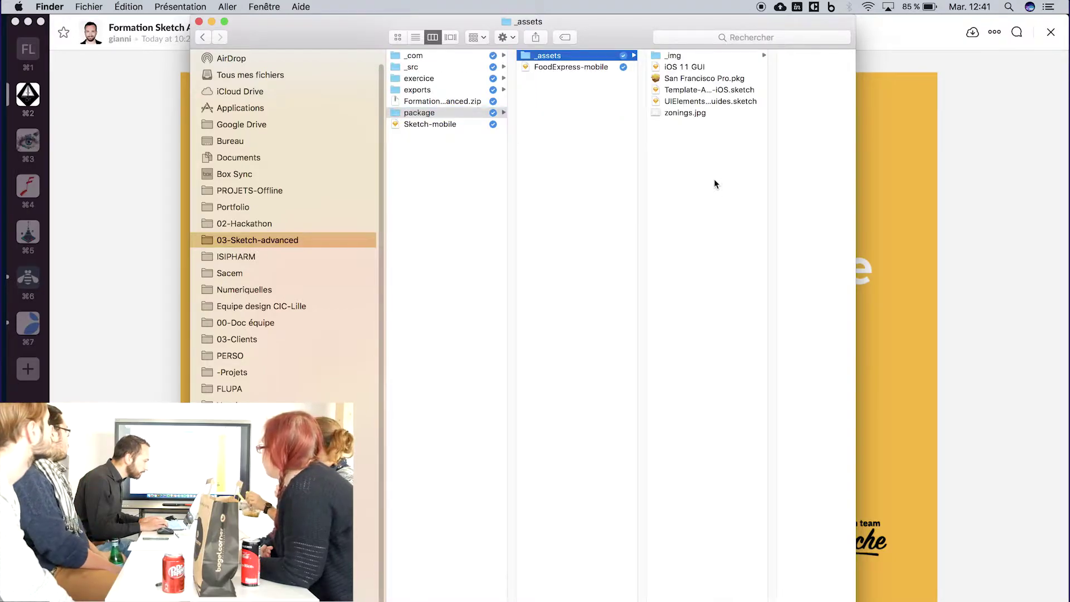
key("Down")
double_click(572, 66)
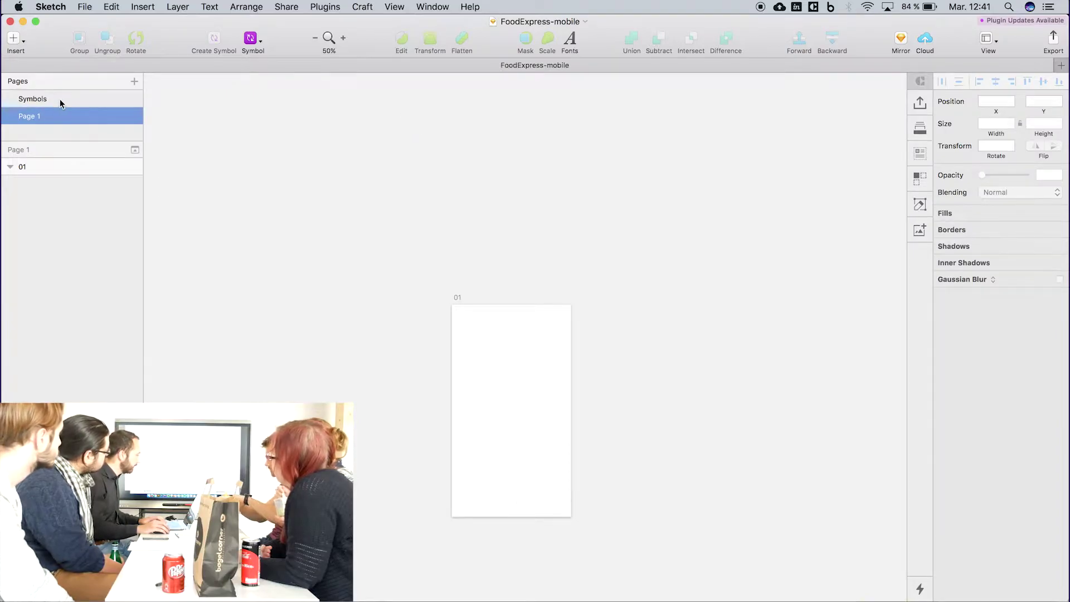
Examine the FoodExpress app icon and the star, restaurants, account and receipt icon symbols on the Symbols page
left_click(60, 100)
key("super+1")
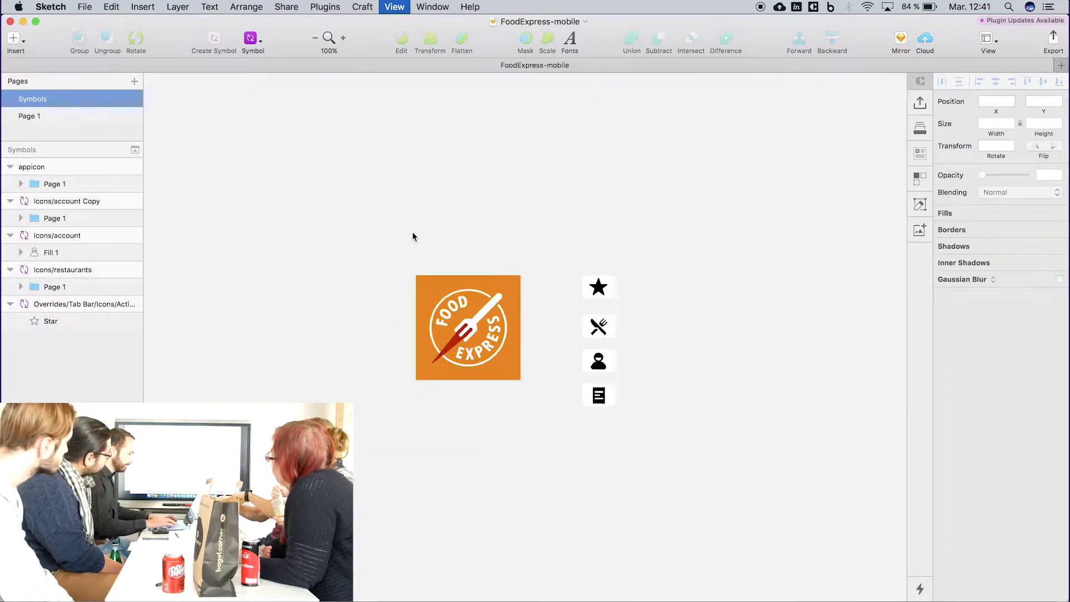
left_click_drag(489, 391, 561, 401)
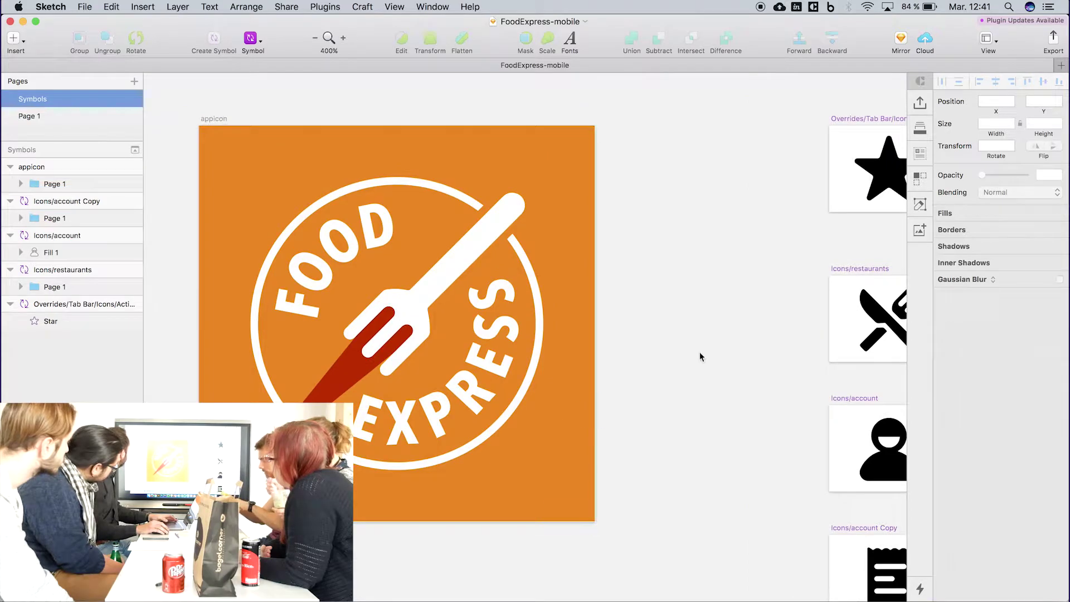
left_click_drag(738, 339, 530, 284)
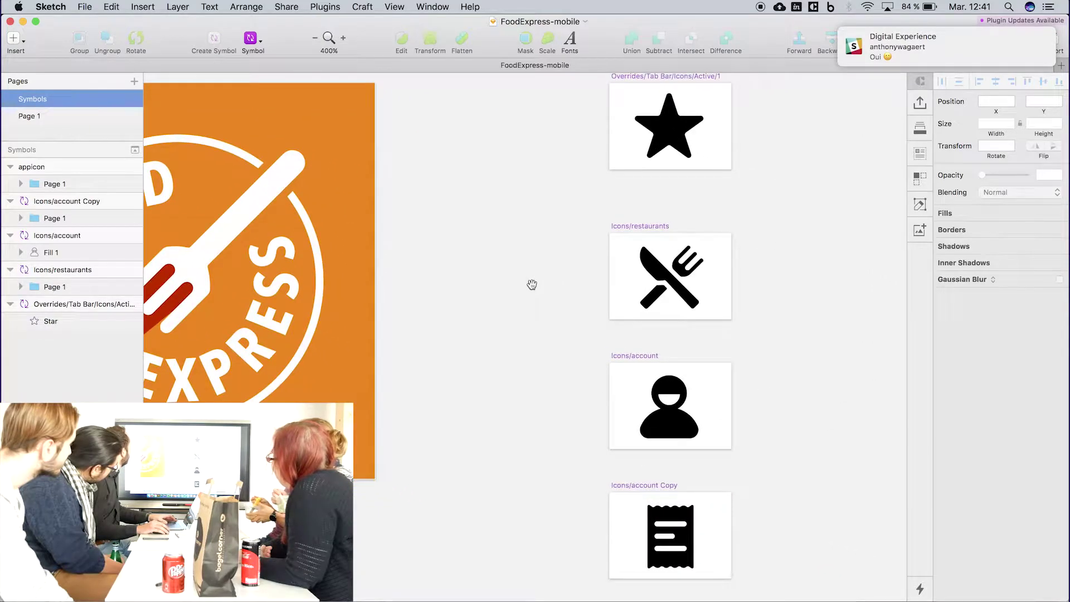
left_click(662, 136)
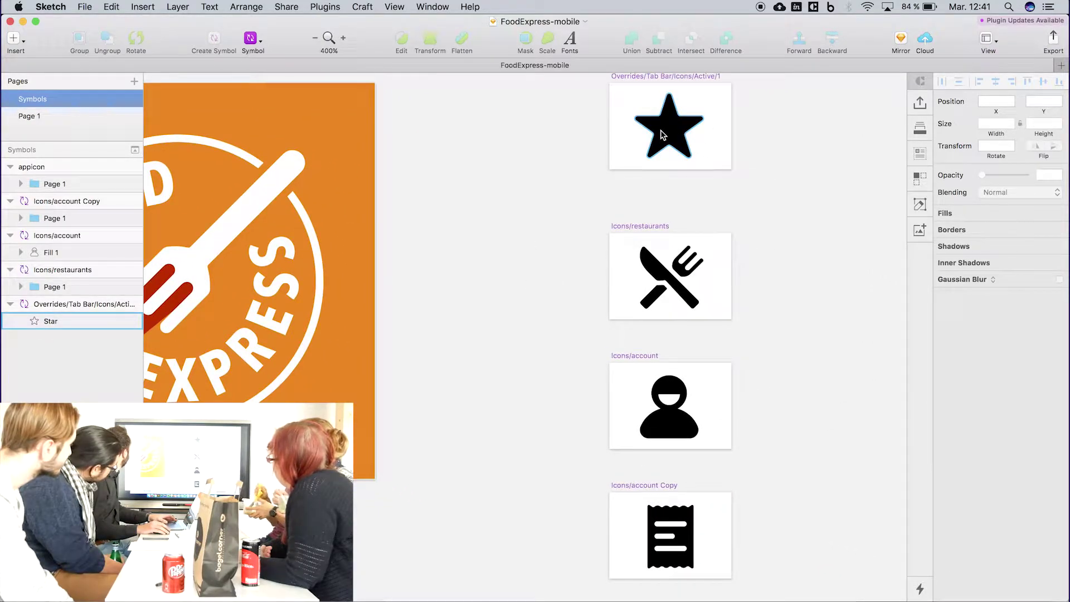
left_click(676, 147)
left_click(658, 258)
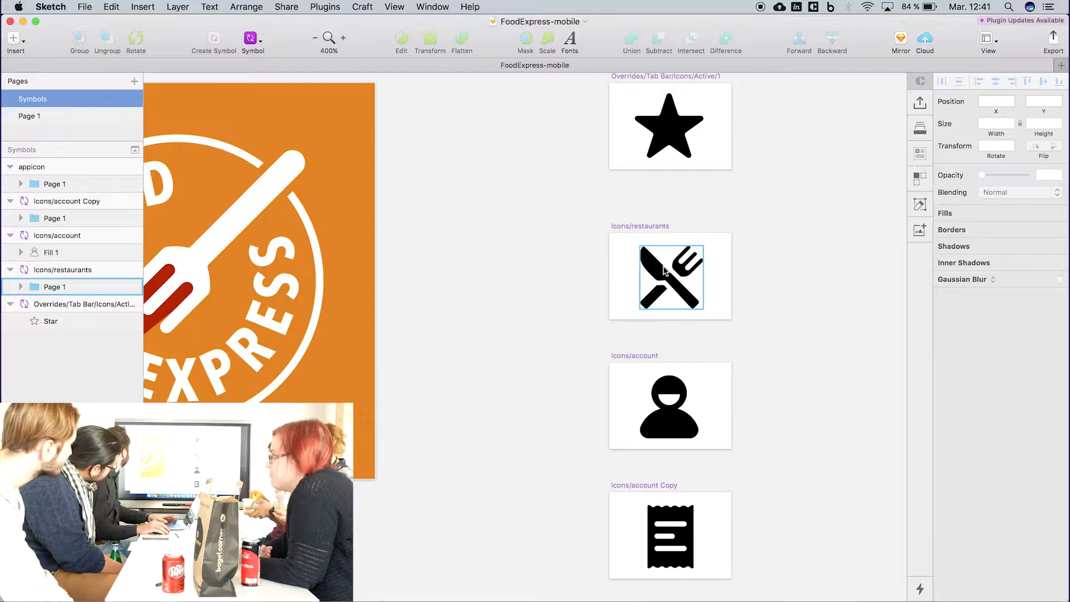
left_click(662, 435)
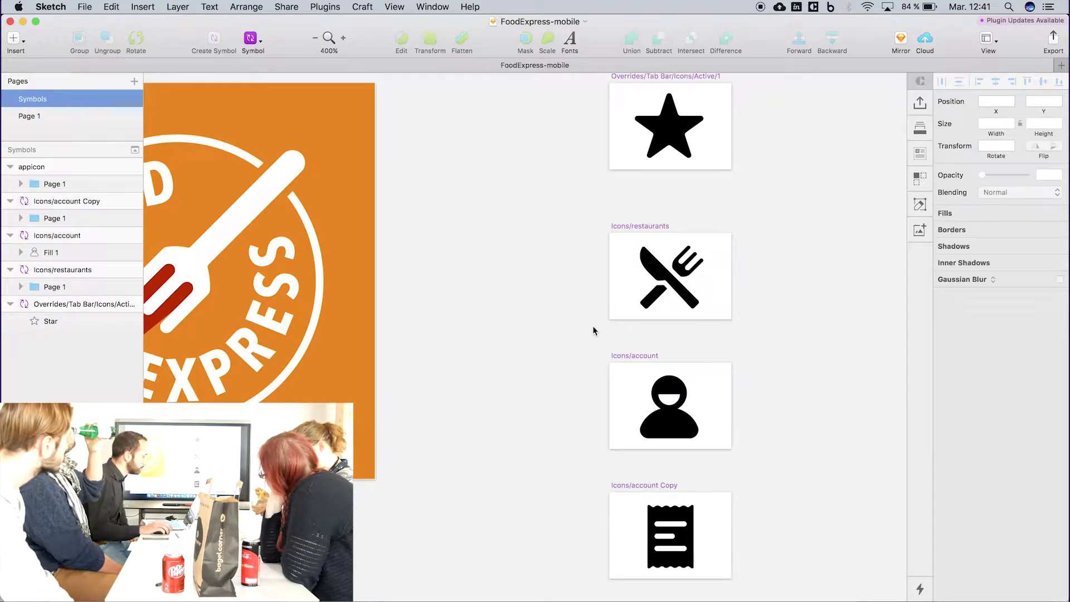
Import zonings.jpg from the _assets folder onto Page 1, placing it left of artboard 01 at about X -1166, Y -105
left_click(64, 116)
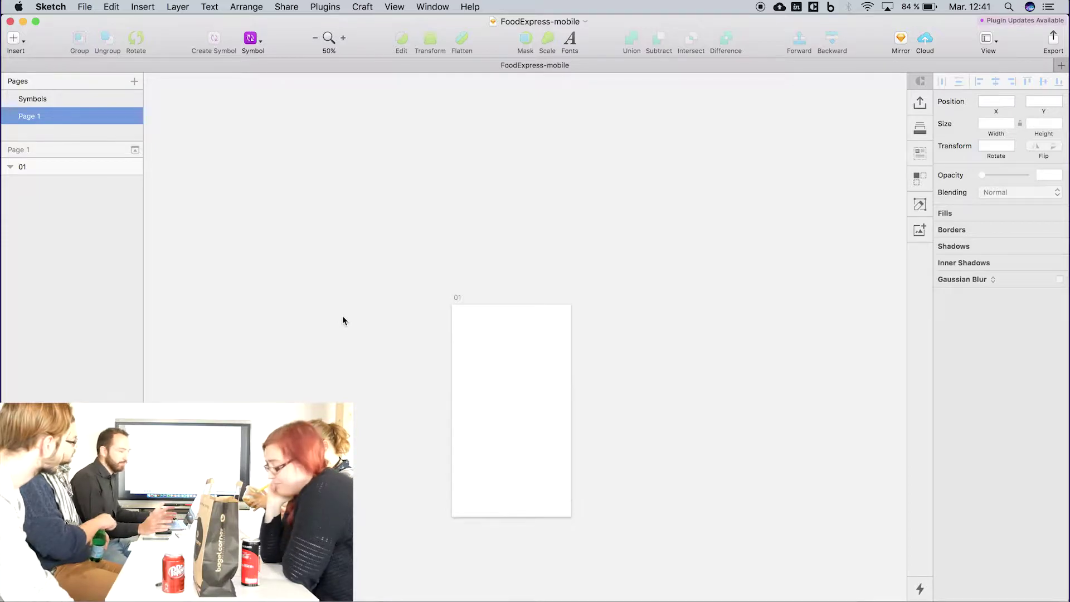
key("super+Tab")
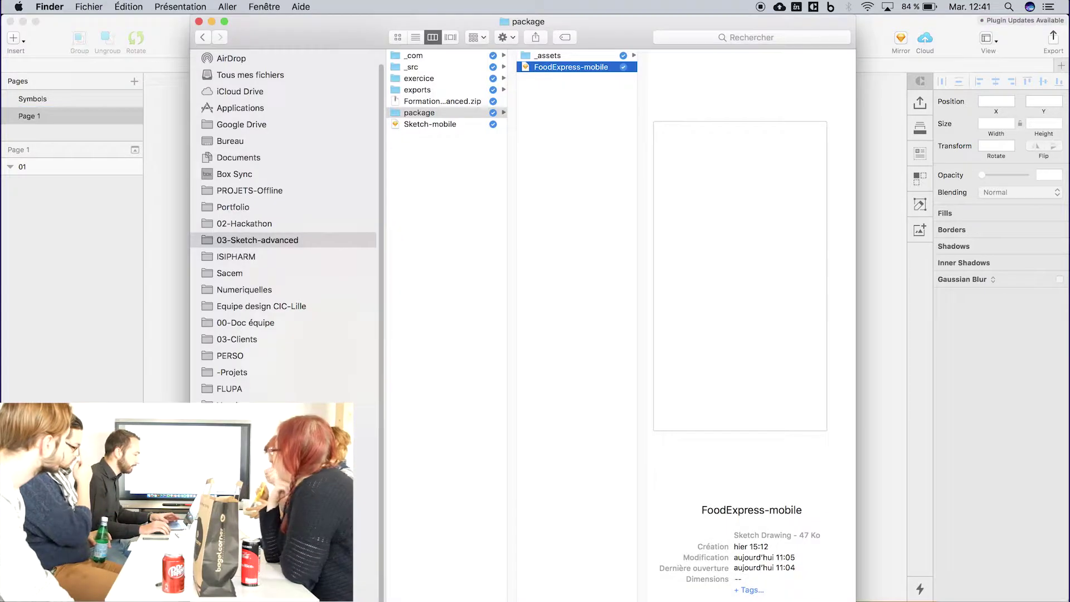
left_click(549, 55)
left_click(714, 115)
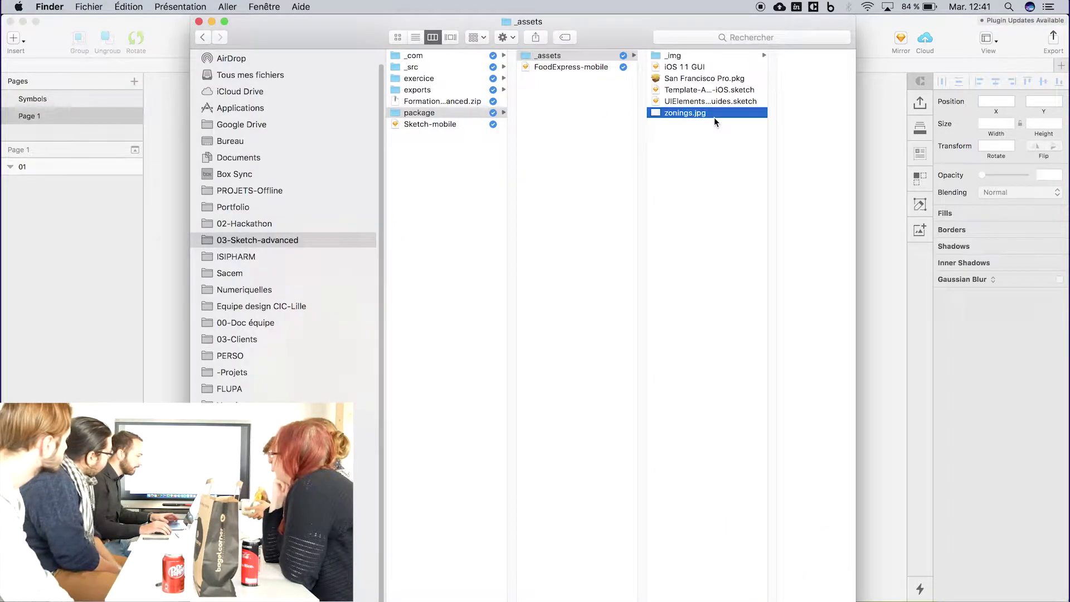
left_click_drag(646, 114, 881, 116)
mouse_move(829, 88)
left_mouse_down()
mouse_move(721, 166)
mouse_move(380, 155)
mouse_move(427, 202)
mouse_move(497, 185)
mouse_move(394, 391)
mouse_move(434, 462)
mouse_move(532, 360)
left_mouse_up()
mouse_move(795, 207)
left_mouse_down()
mouse_move(735, 222)
mouse_move(778, 232)
left_mouse_up()
scroll(776, 202, "left", 3)
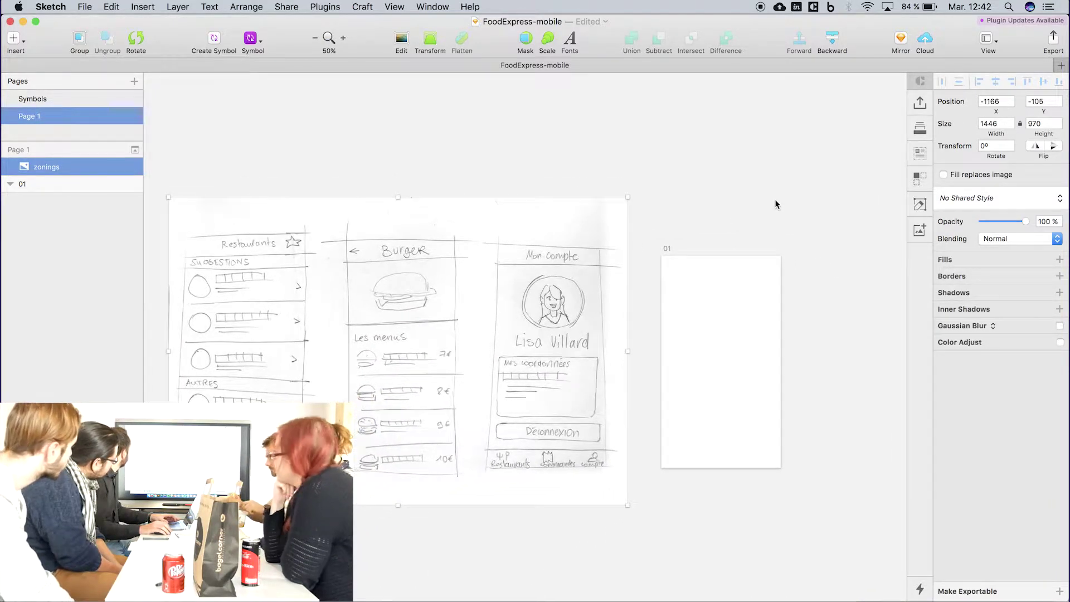
left_click(775, 199)
Insert the Navigation Bar symbol from the iOS UI Design library's navigation bars at the top of artboard 01, at about X -1, Y -1
scroll(801, 212, "left", 2)
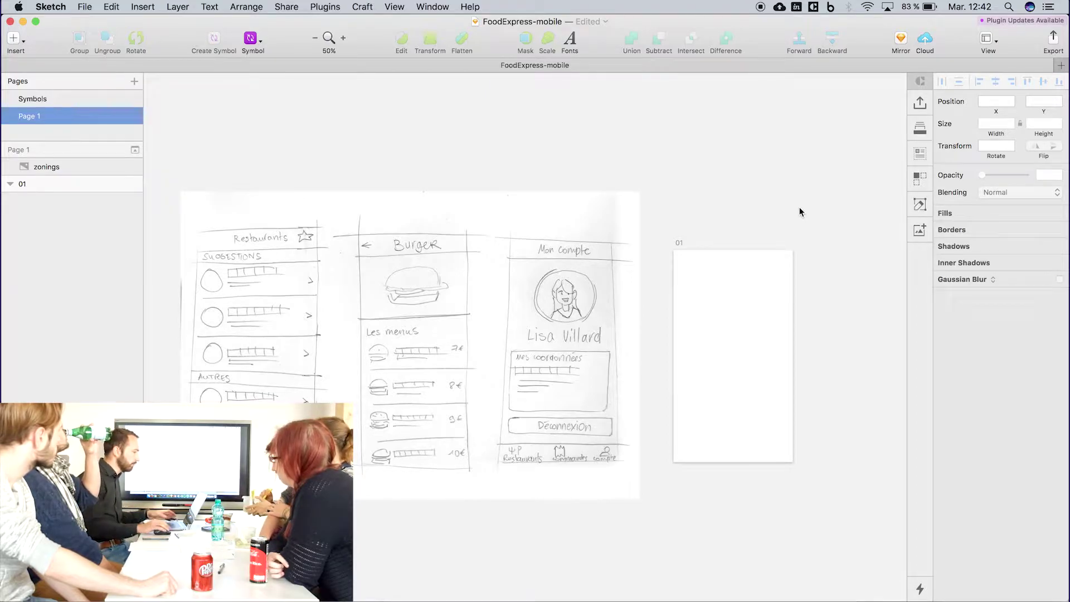
scroll(639, 203, "right", 5)
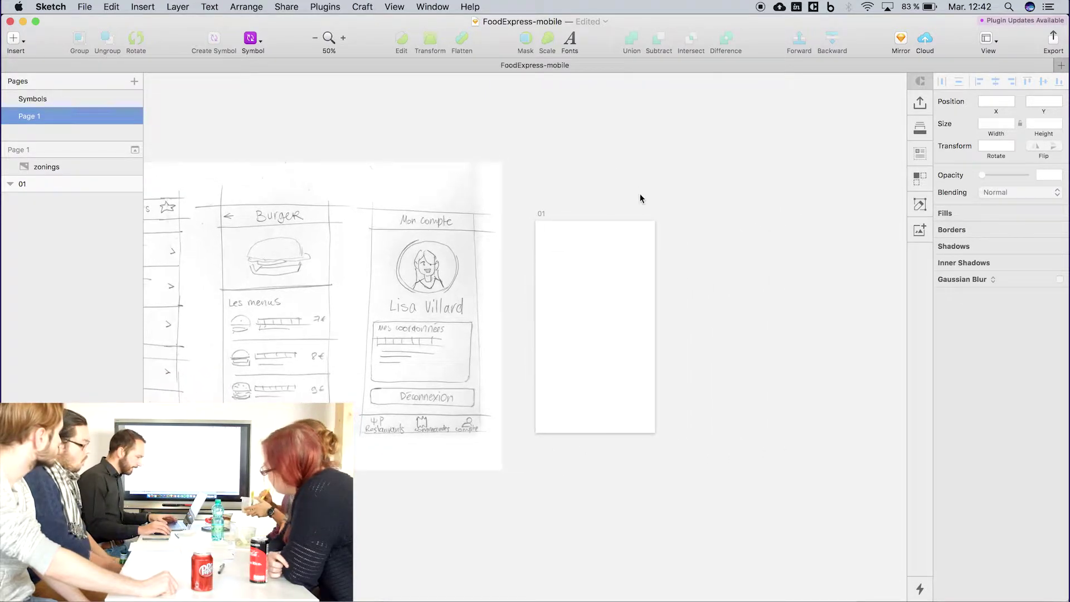
key("super+0")
scroll(613, 223, "right", 3)
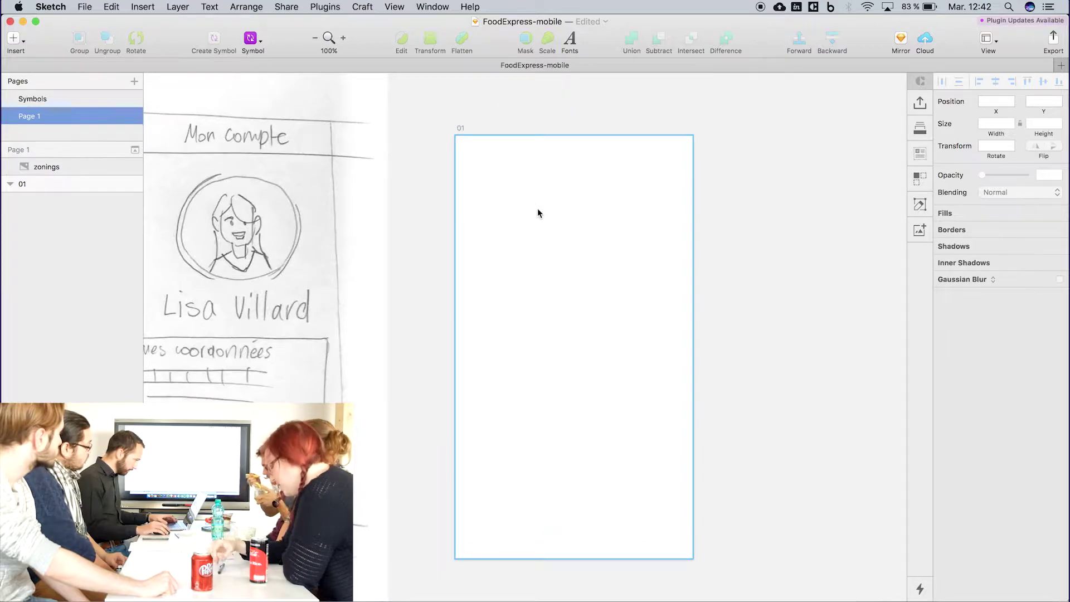
left_click(252, 38)
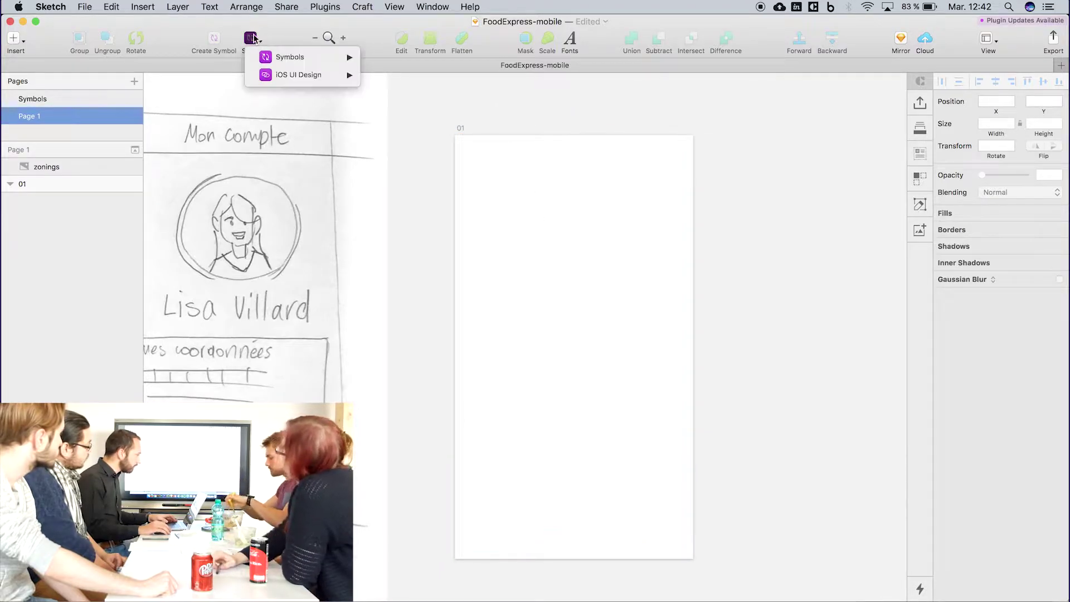
mouse_move(289, 78)
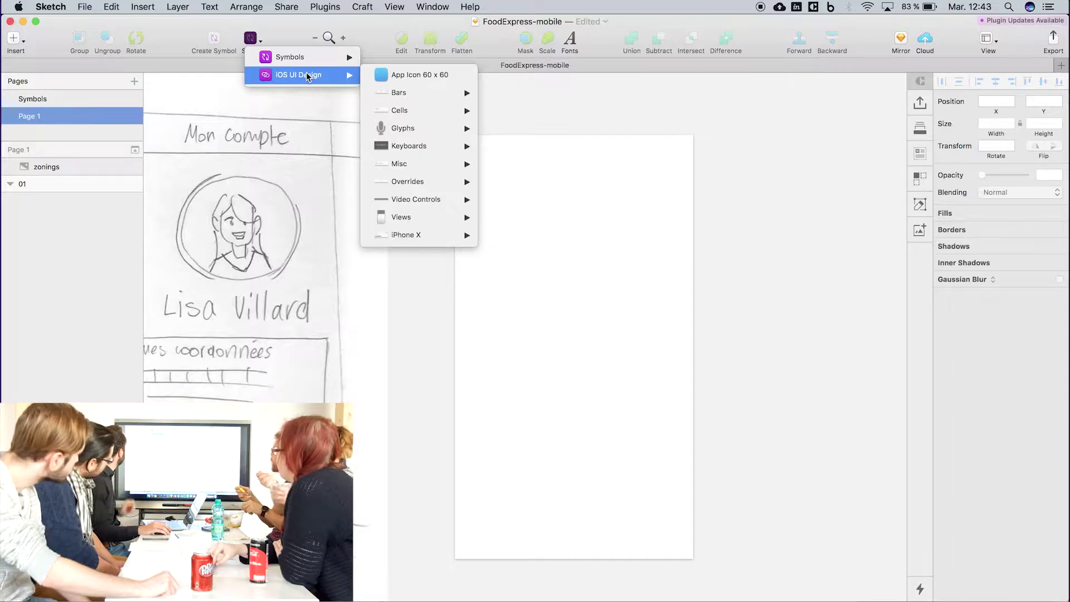
mouse_move(401, 93)
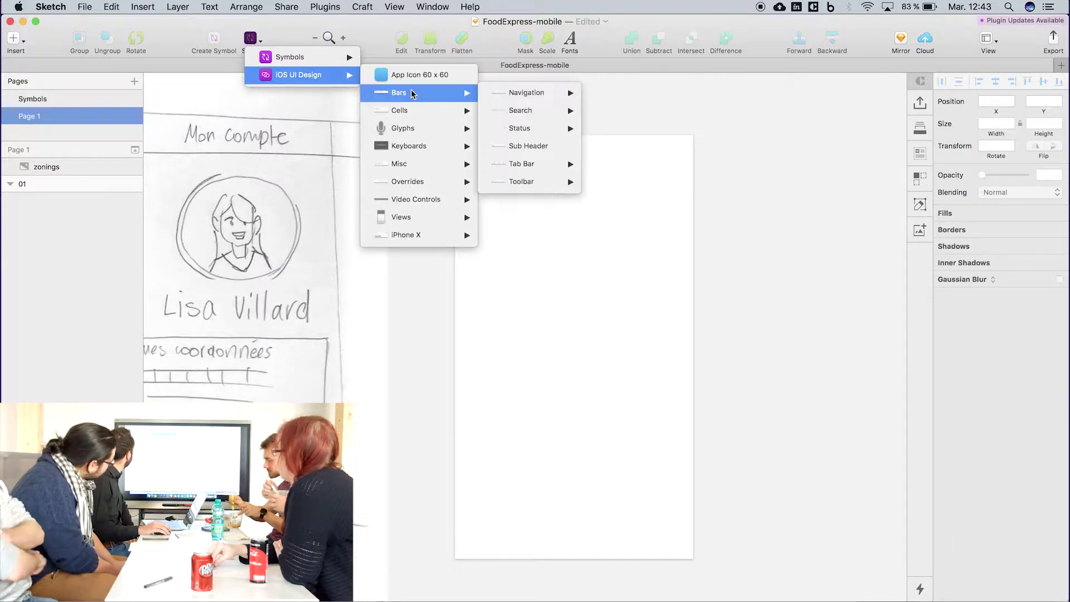
mouse_move(514, 90)
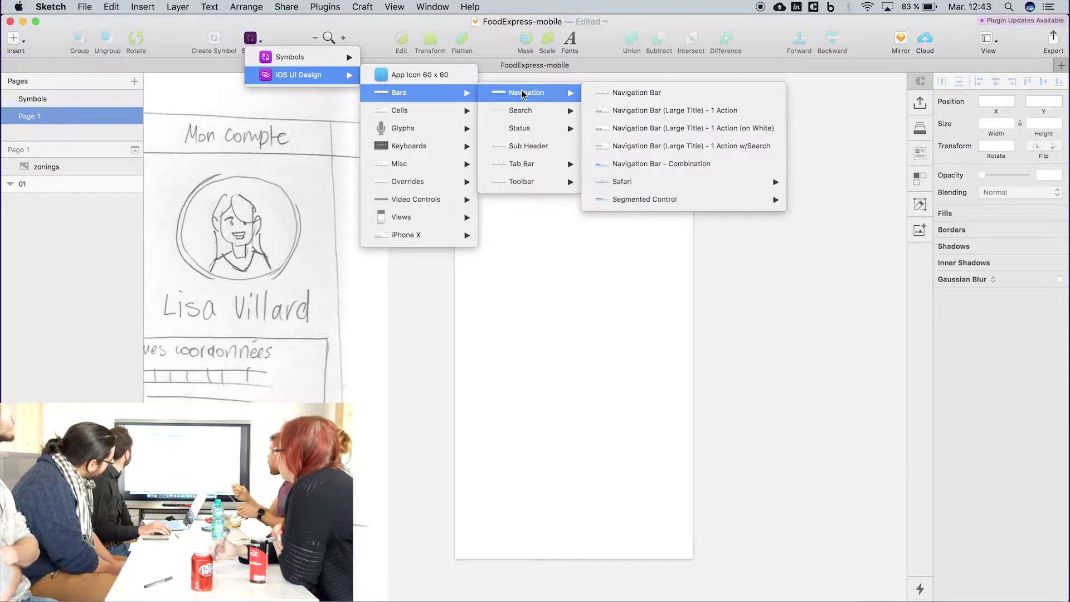
left_click(623, 93)
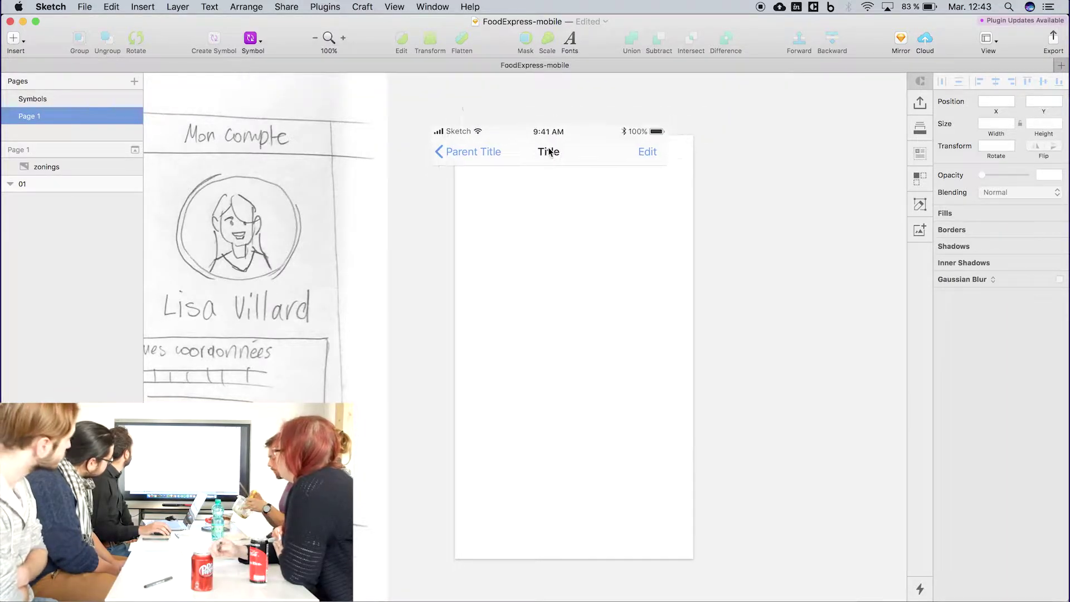
left_click(574, 160)
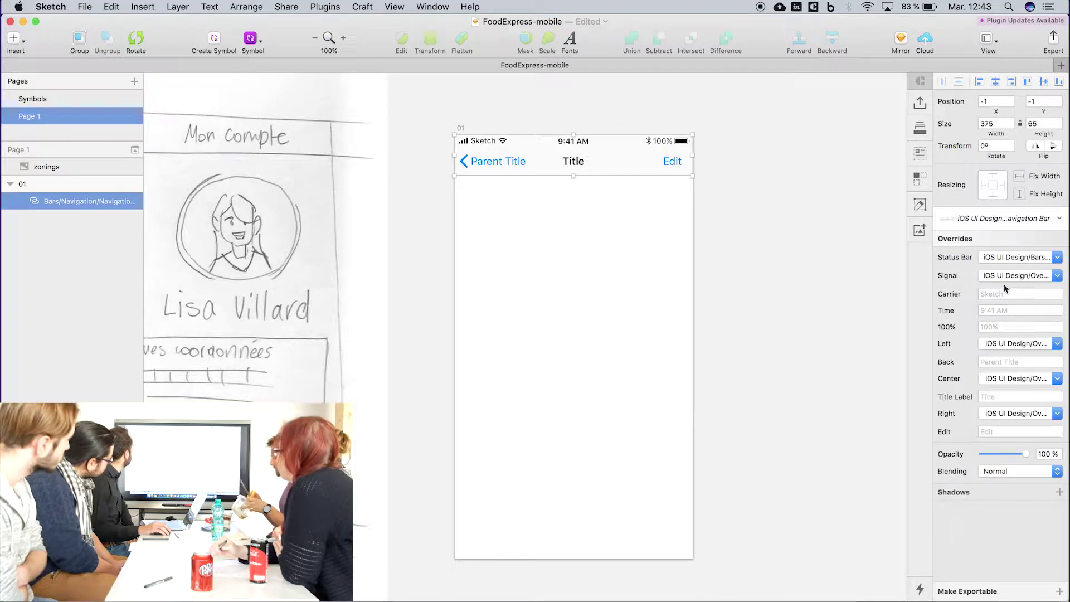
Align the navigation bar to the top and horizontal centre of artboard 01, and set its title label to Restaurant
left_click(995, 82)
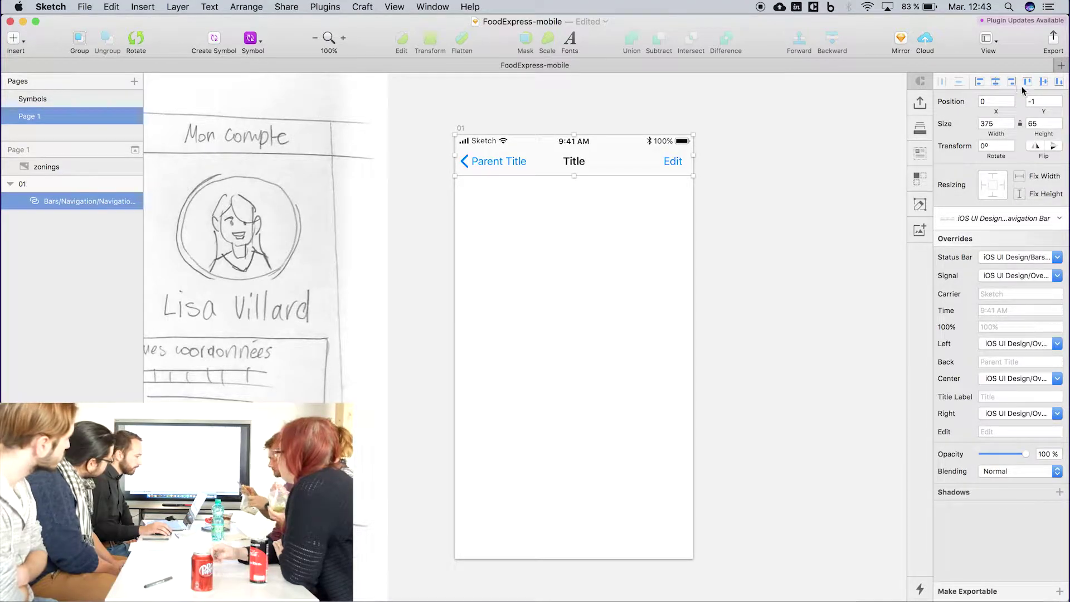
left_click(1026, 83)
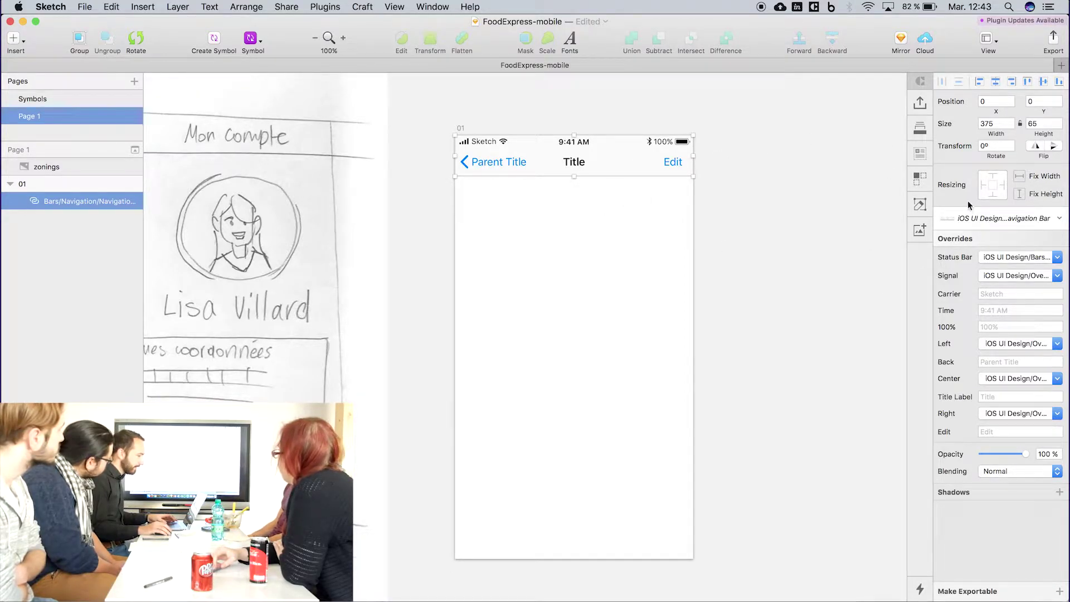
left_click(990, 291)
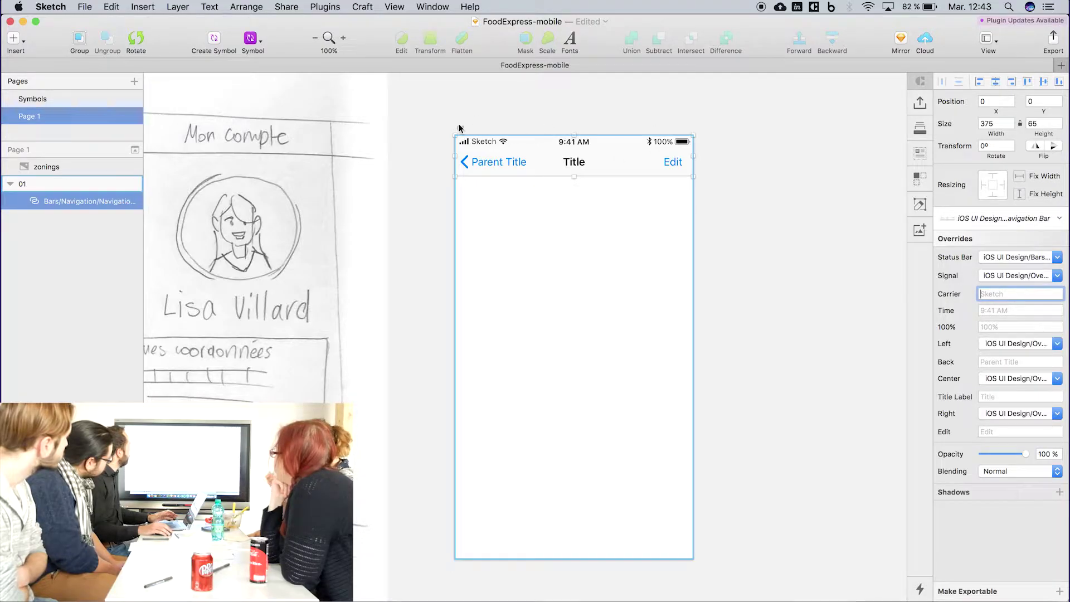
left_click(991, 397)
type("Restaurant")
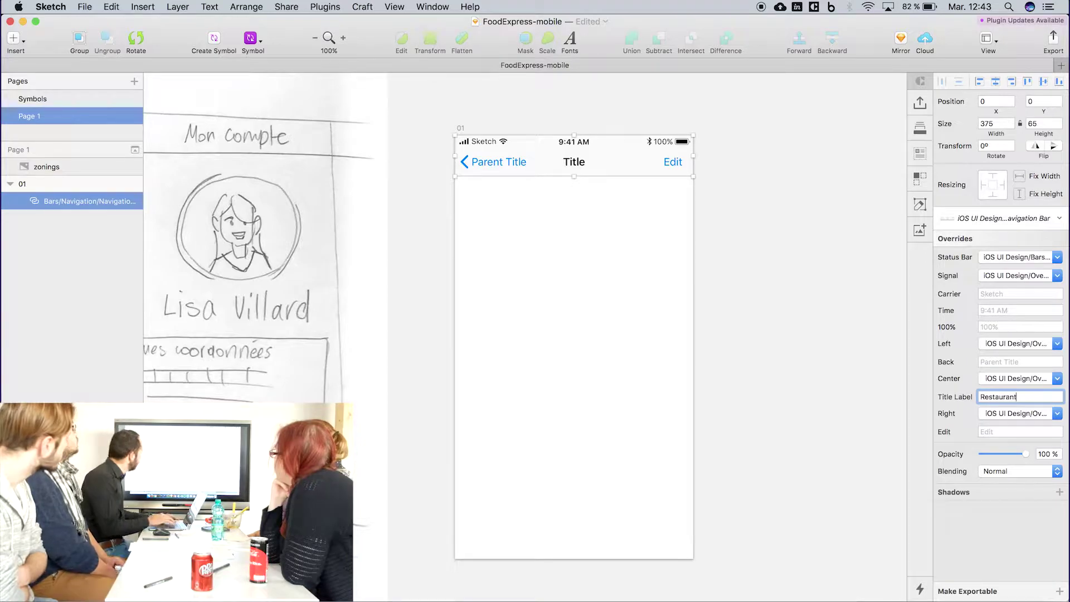
key("Return")
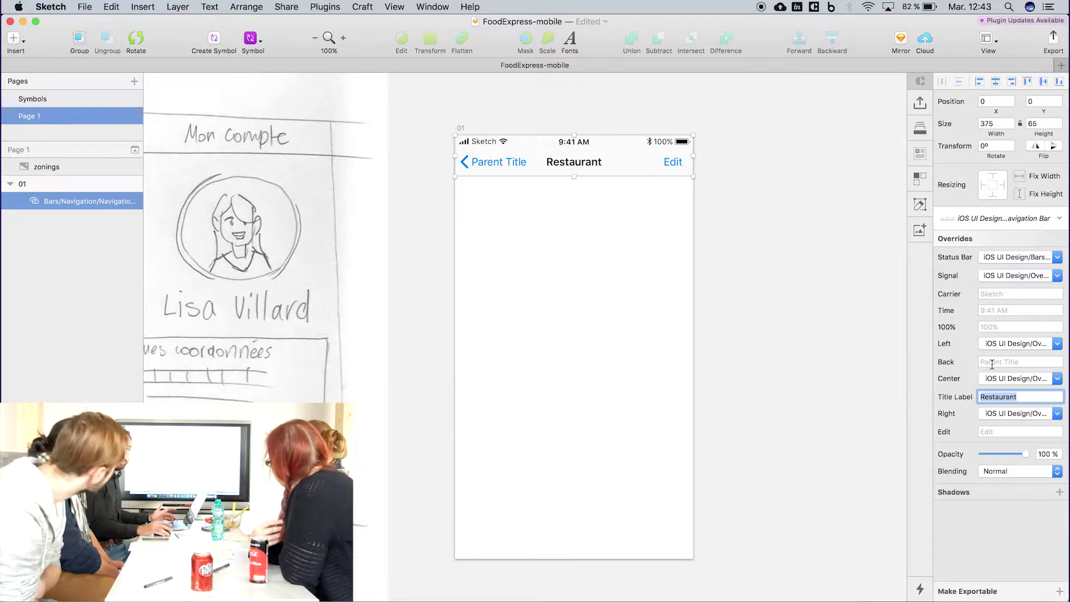
Set the navigation bar's Left and Right overrides to None, removing the back link and the Edit action
left_click(999, 346)
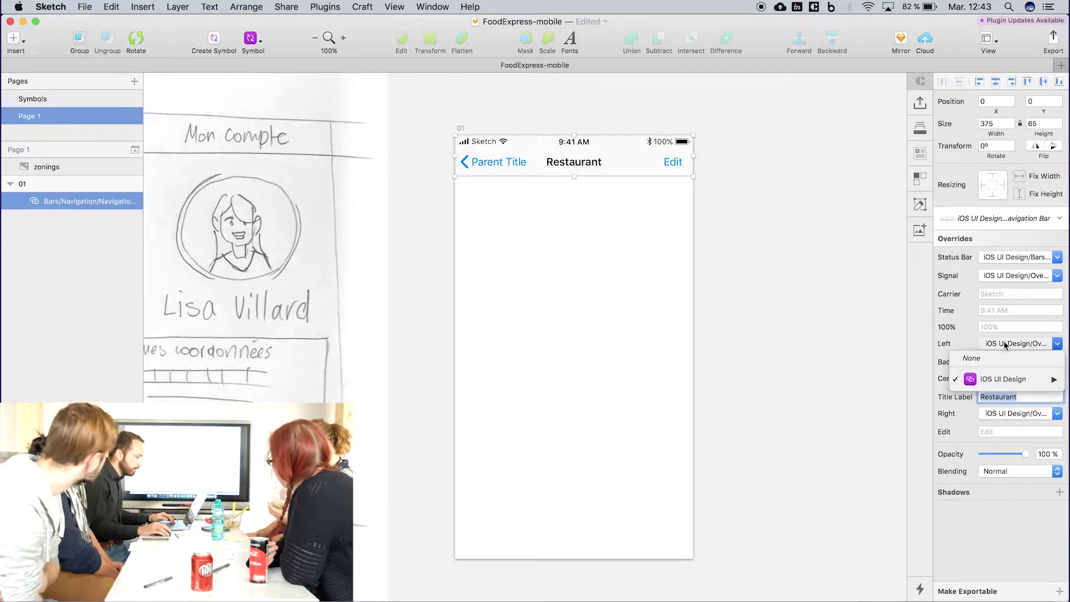
left_click(991, 357)
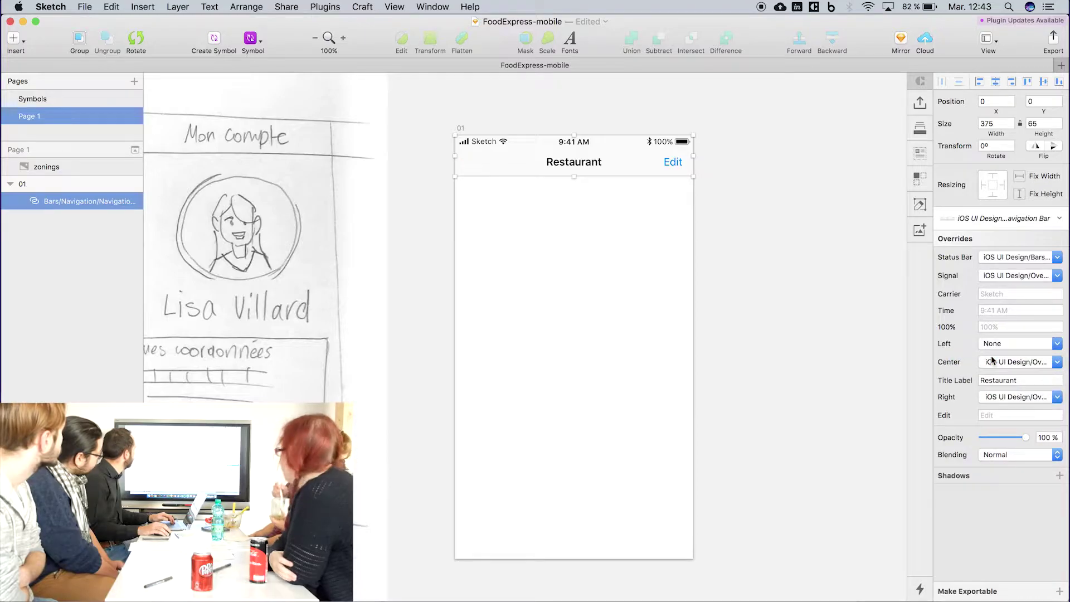
left_click(1007, 398)
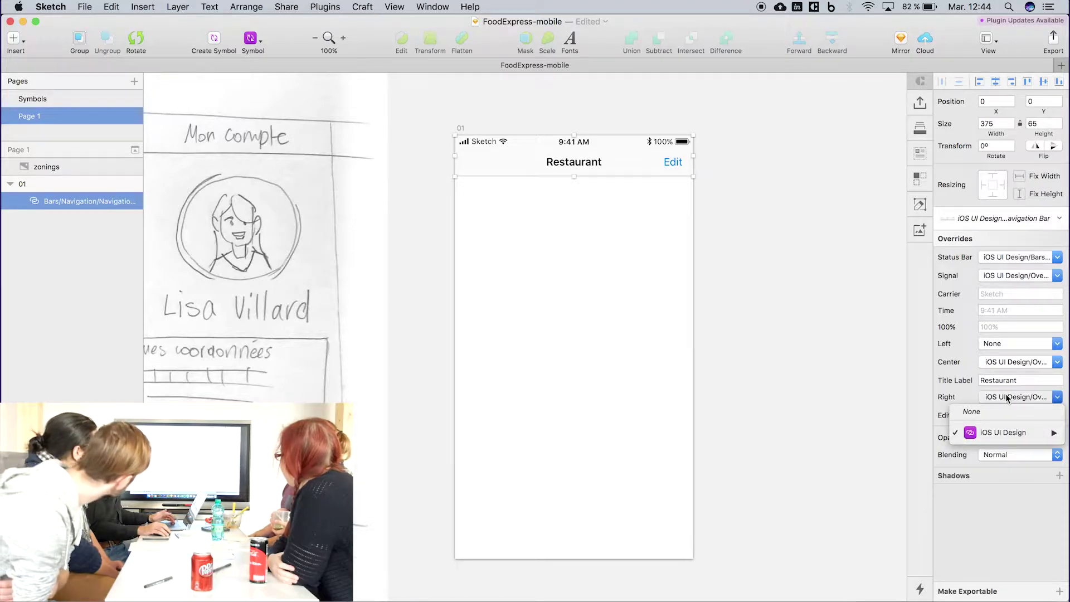
left_click(977, 412)
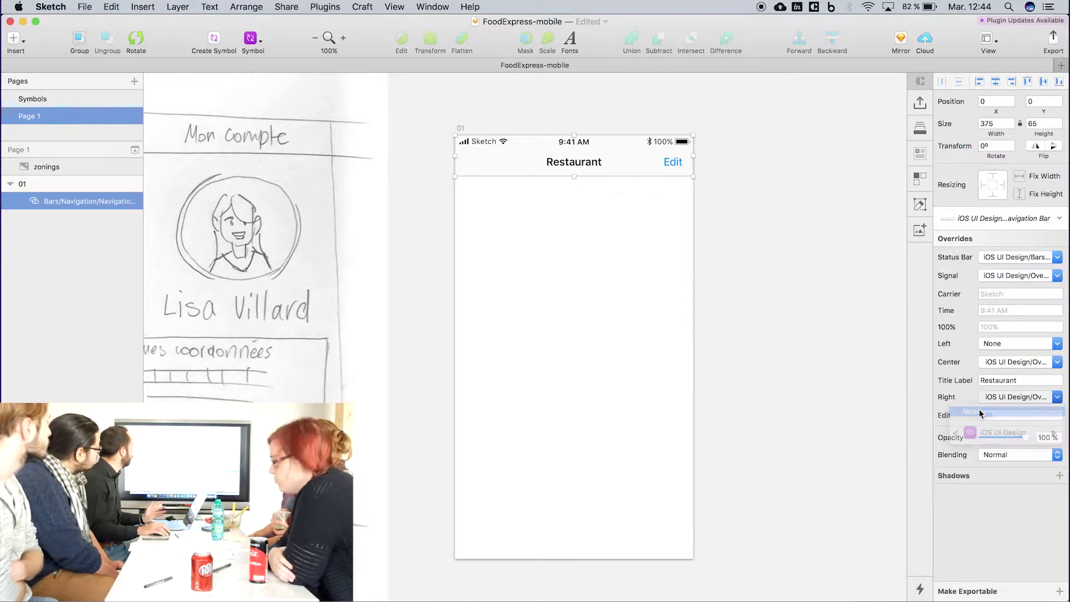
Set the status bar's carrier name to IBM in the navigation bar's overrides
left_click(1004, 295)
type("IBM")
key("Return")
left_click(776, 322)
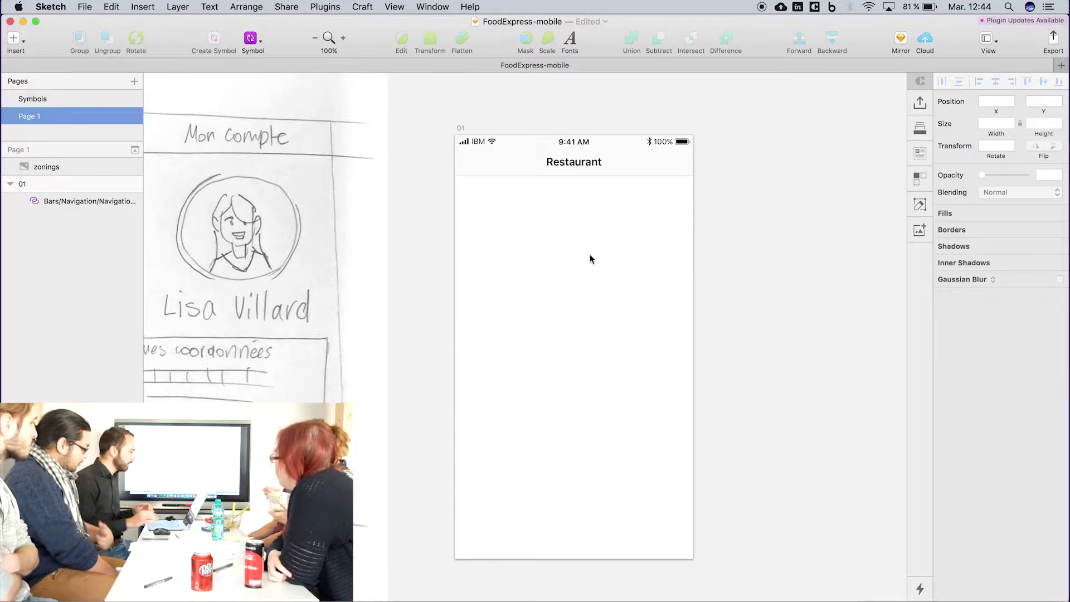
Insert the Messages Cell symbol from the iOS UI Design library's application cells directly under the navigation bar, at X 0, Y 65
left_click(251, 38)
mouse_move(306, 58)
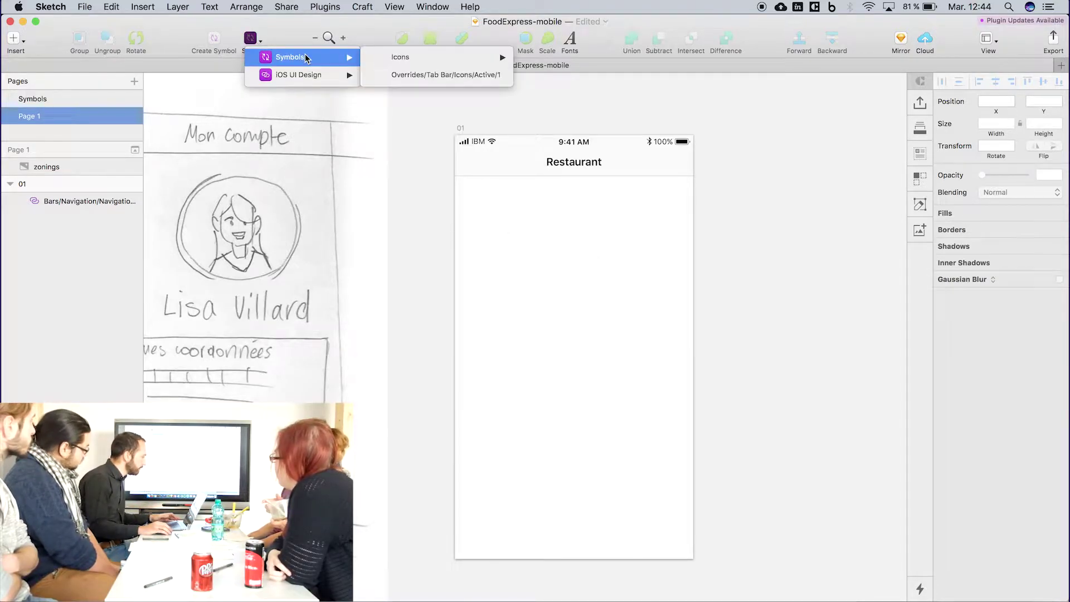
mouse_move(329, 75)
mouse_move(418, 111)
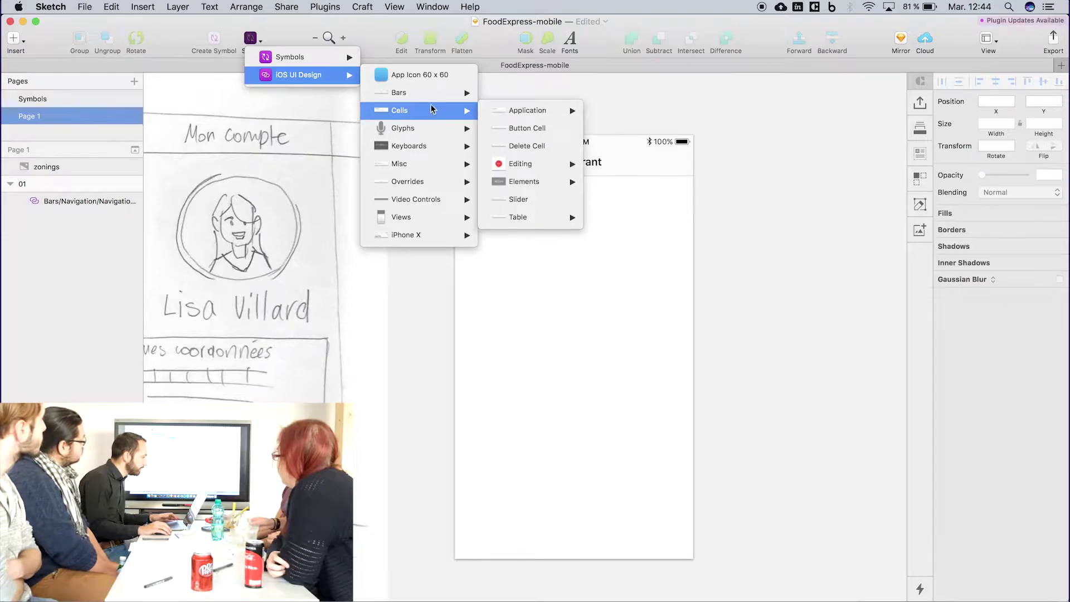
mouse_move(544, 110)
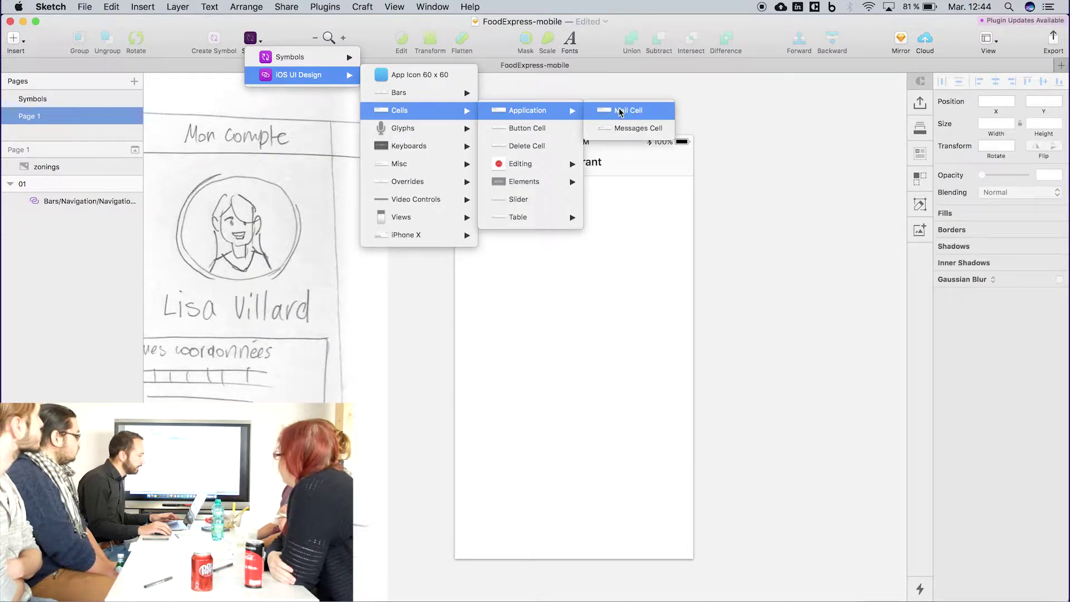
left_click(622, 129)
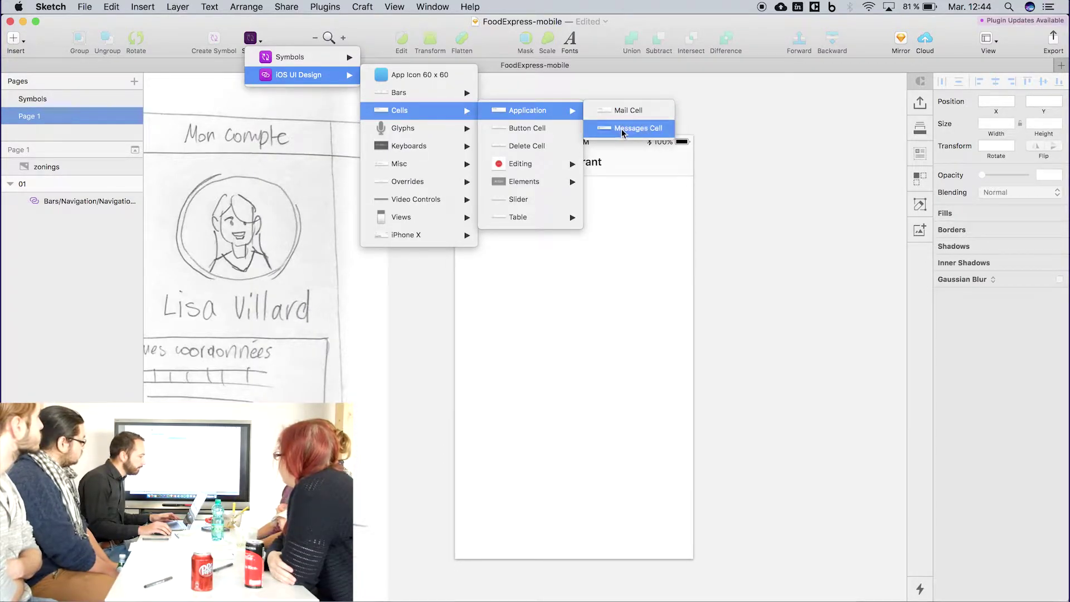
left_click(575, 206)
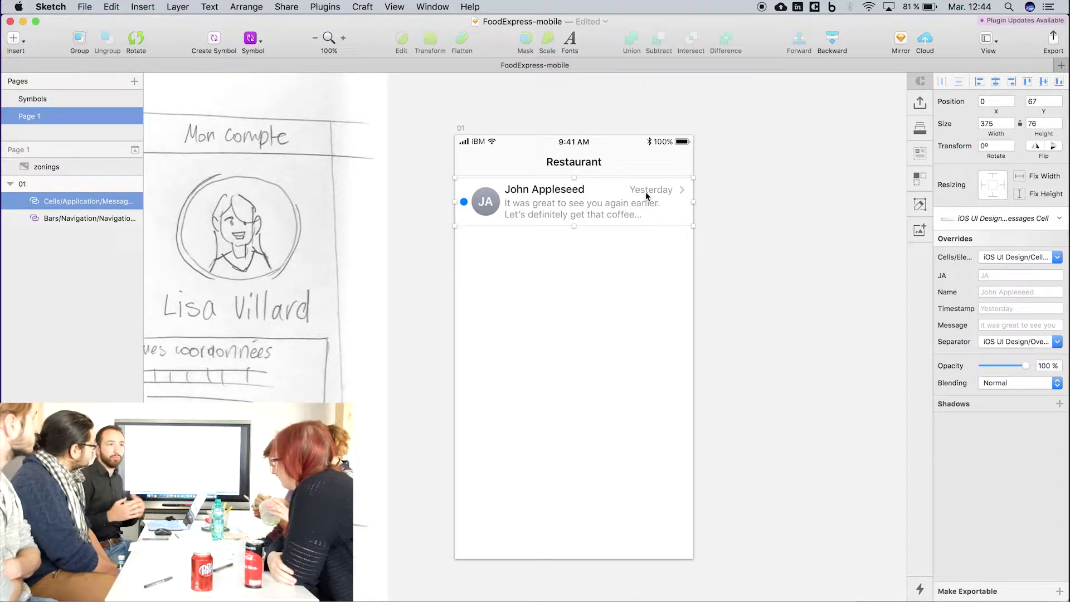
key("Up")
key("Up")
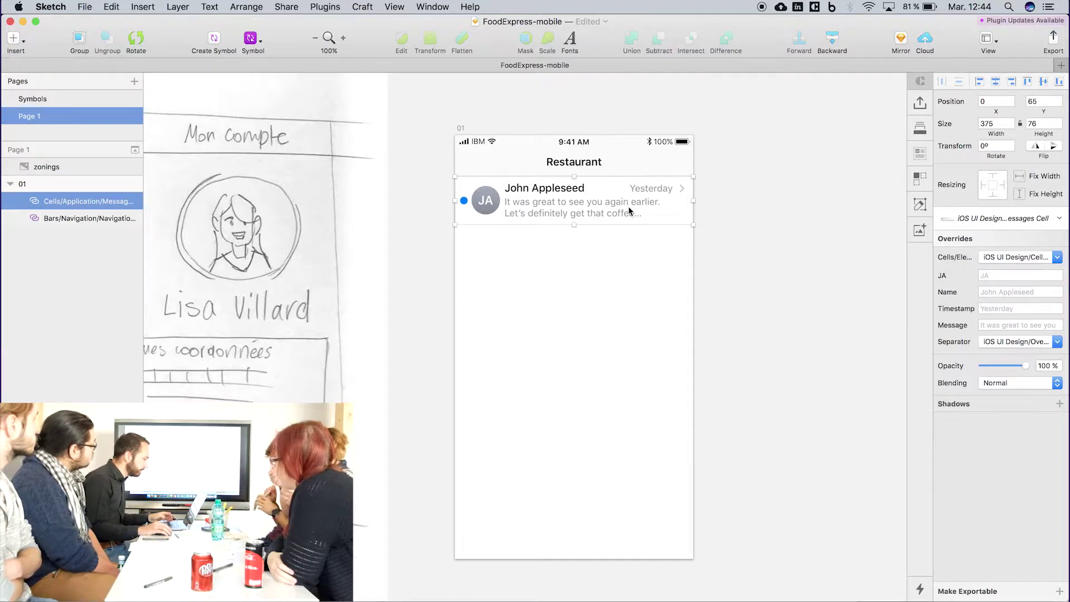
Duplicate the message cell and place the copy directly below the original, at X 0, Y 141
right_click(580, 208)
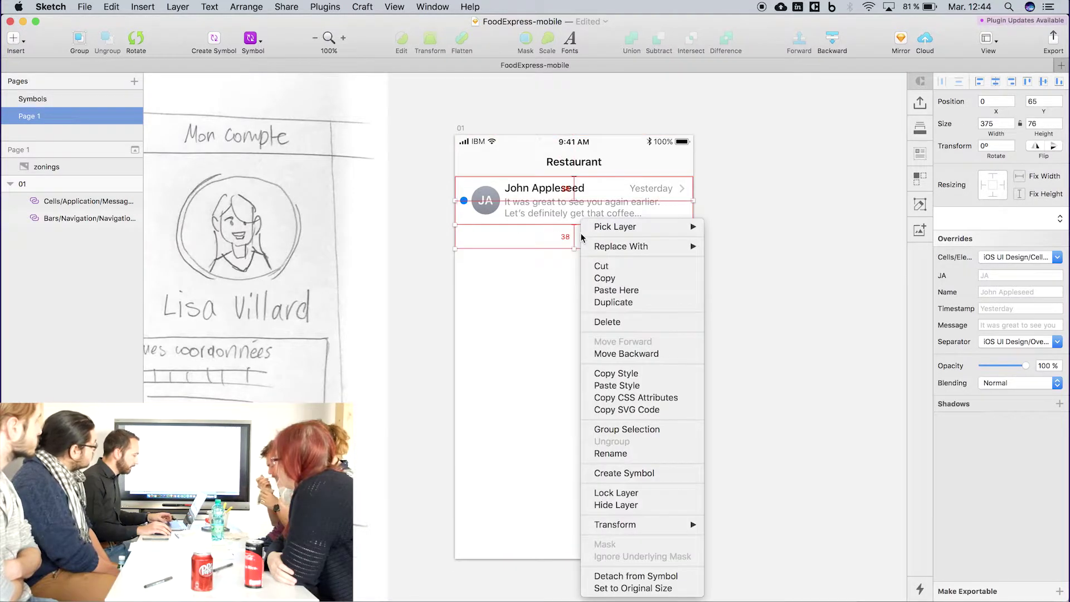
left_click(610, 301)
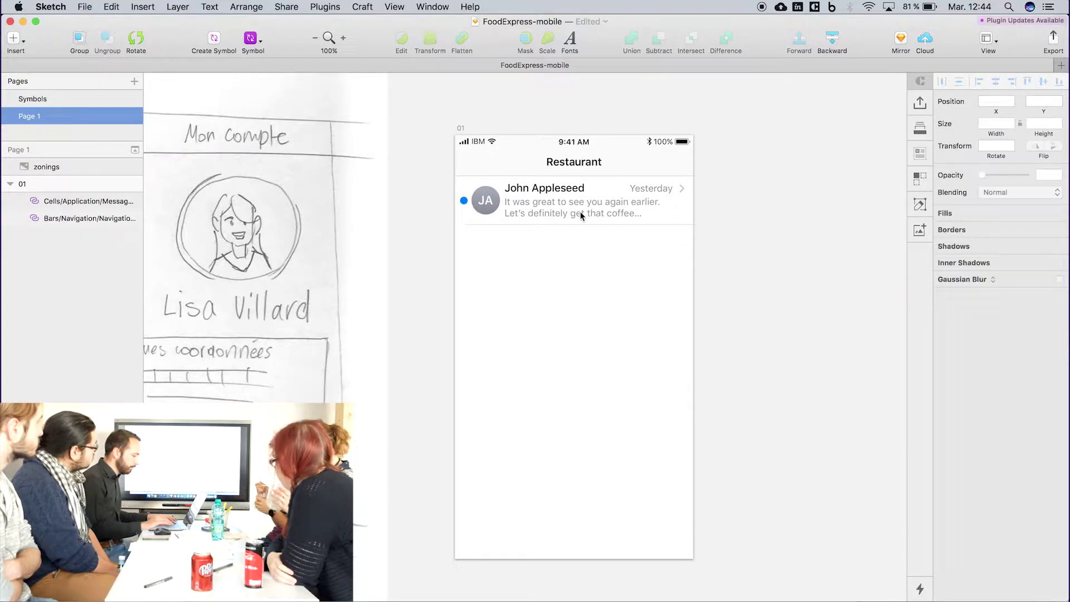
left_click_drag(590, 185, 595, 236)
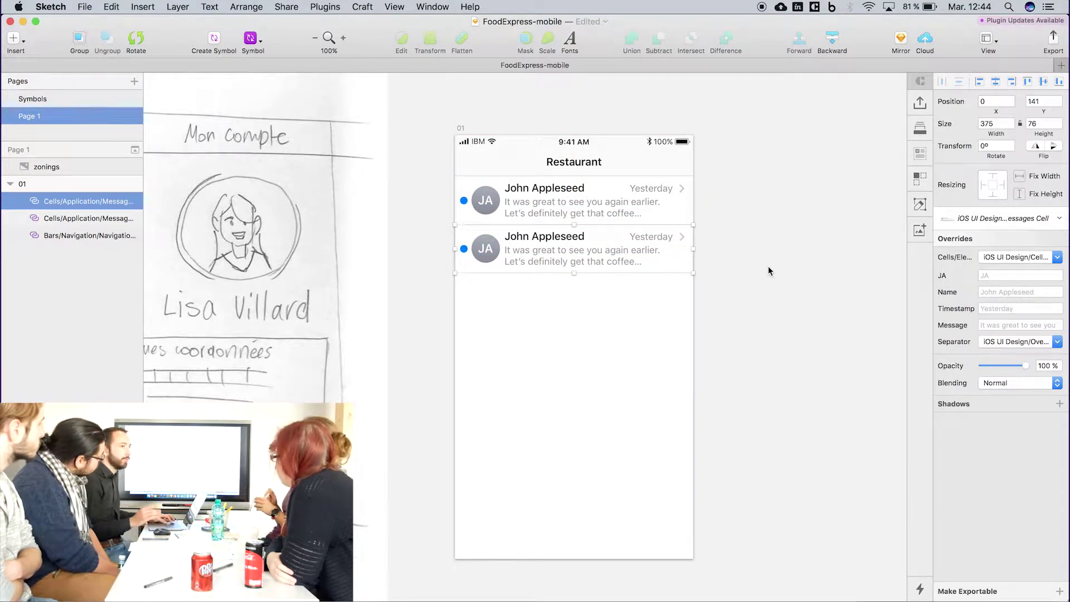
Repeat the cell duplication six more times at the same spacing to fill artboard 01 down to its lower edge
key("super+d")
key("super+d")
key("super+d")
key("super+d")
key("super+d")
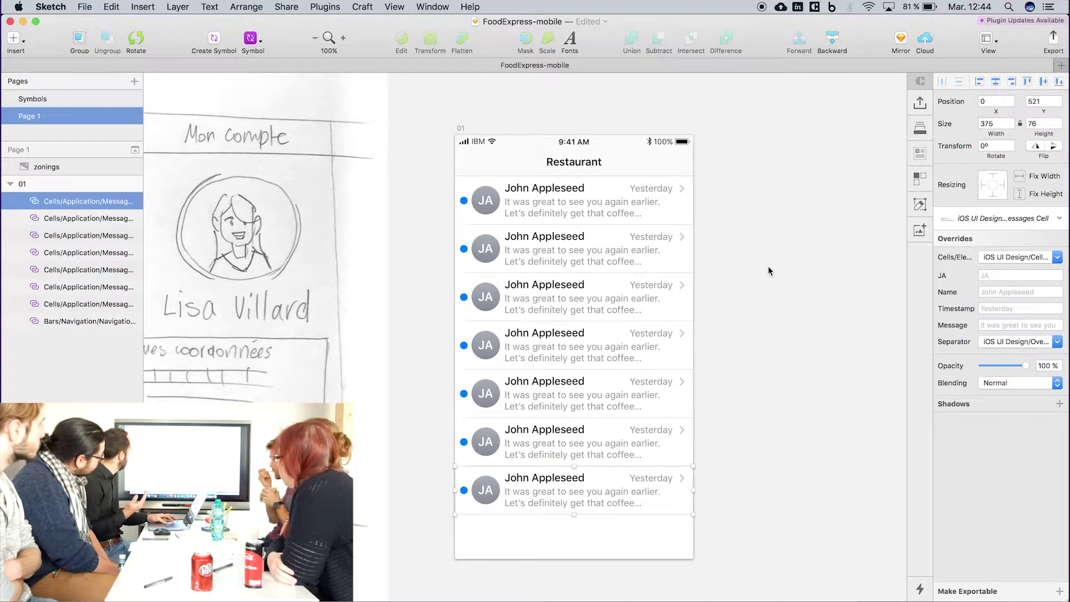
key("super+d")
left_click(836, 180)
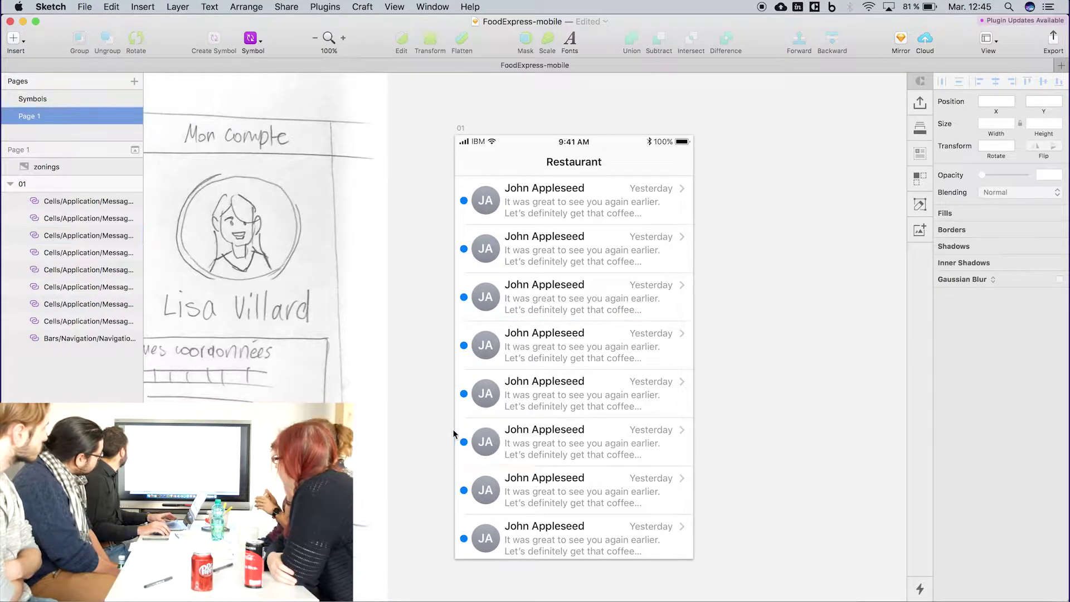
Insert the 3 Items tab bar symbol from the iOS UI Design library and align it flush with the bottom of artboard 01
scroll(461, 440, "left", 5)
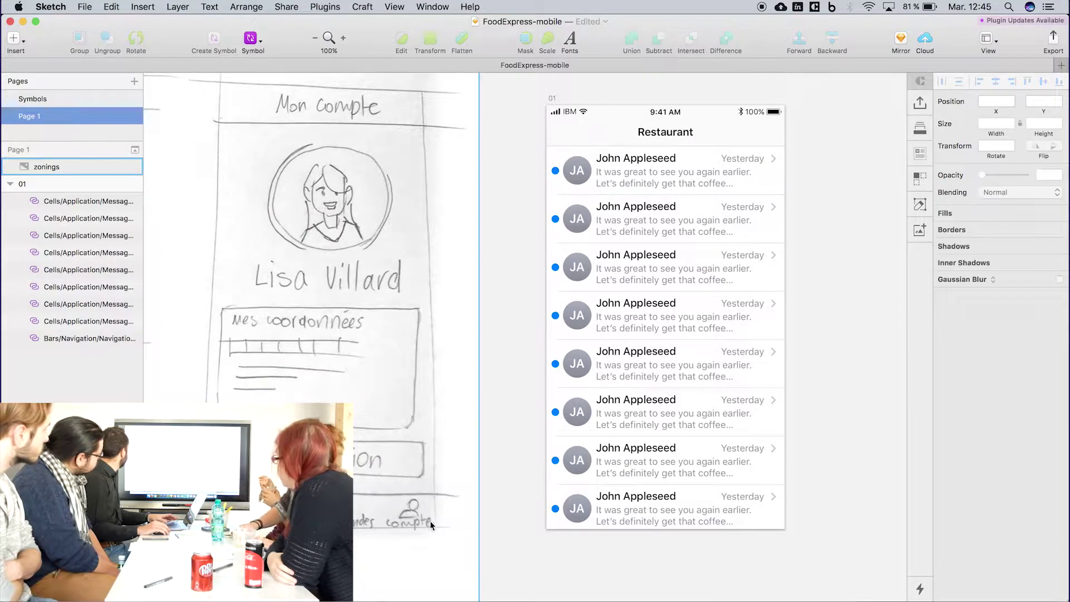
scroll(613, 368, "right", 4)
scroll(613, 367, "up", 1)
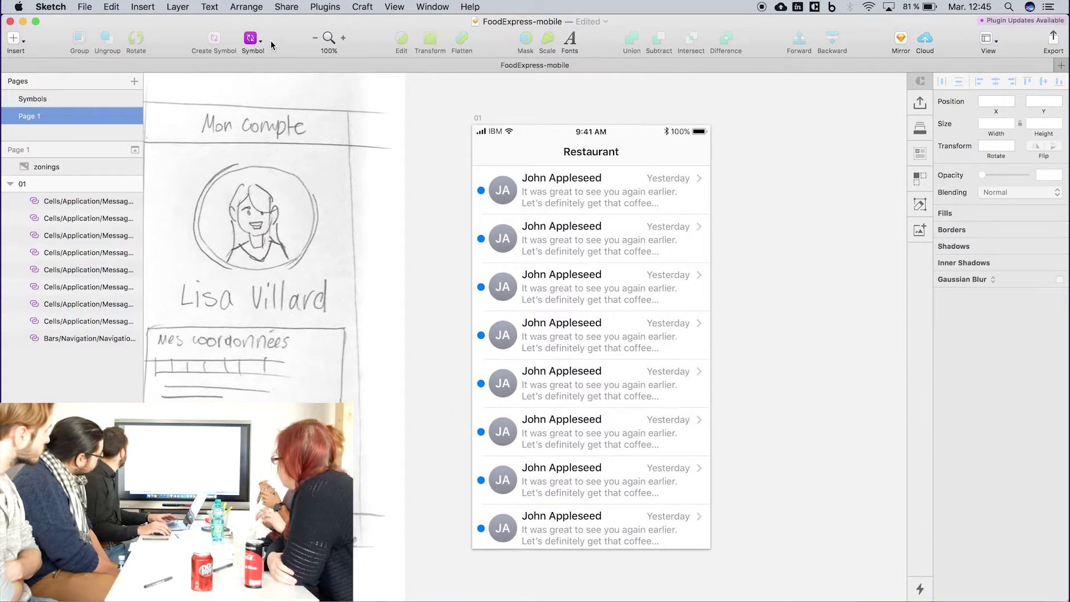
left_click(251, 39)
mouse_move(291, 75)
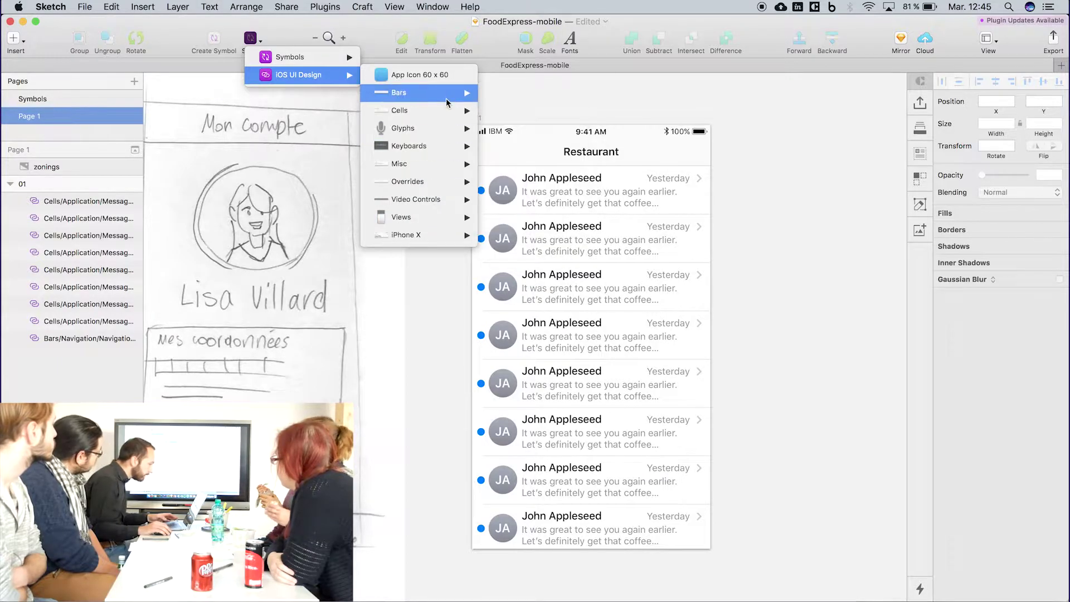
mouse_move(446, 97)
mouse_move(552, 164)
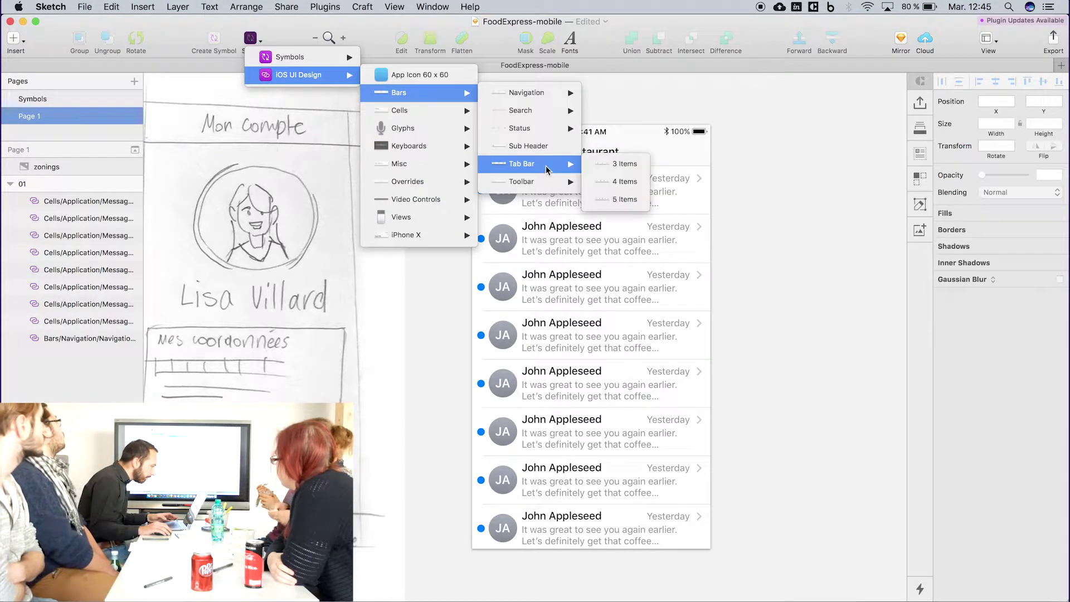
left_click(606, 165)
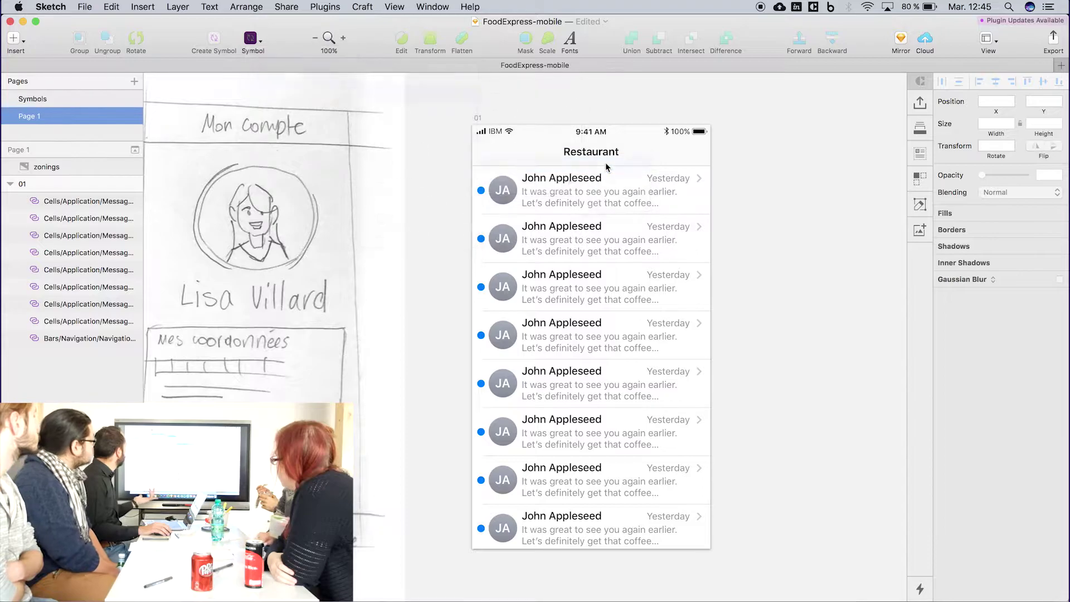
left_click(593, 536)
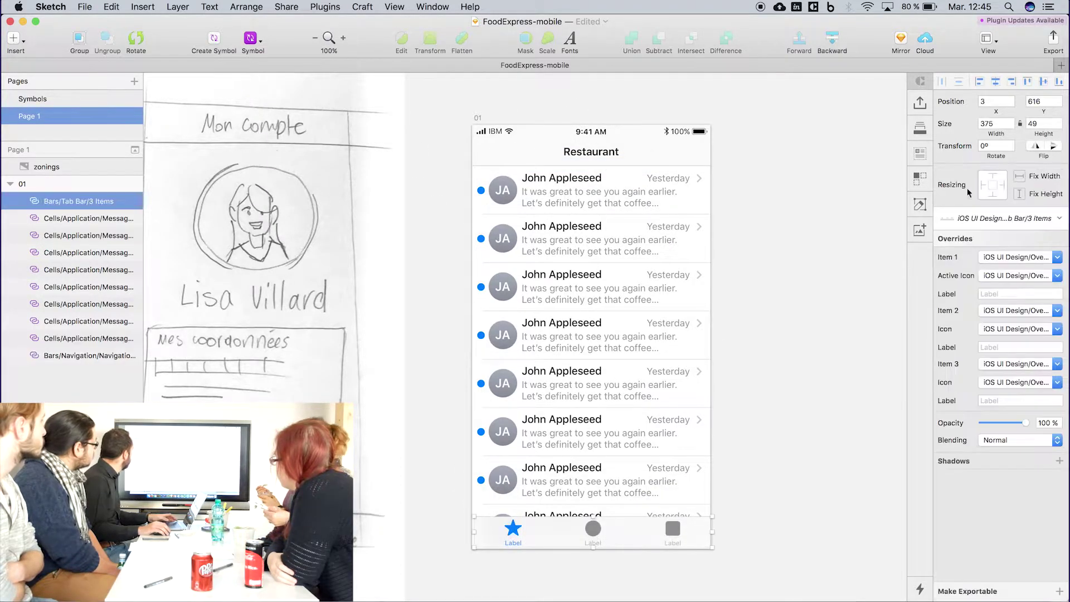
left_click(1059, 82)
left_click(808, 273)
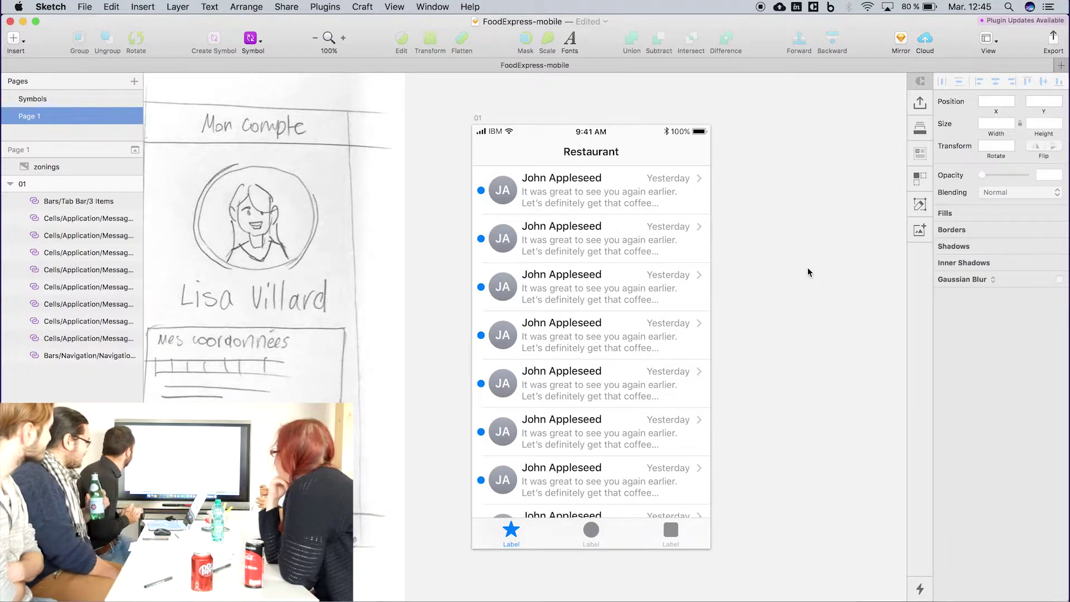
Rename artboard 01 as 01-restaurants
left_click(479, 119)
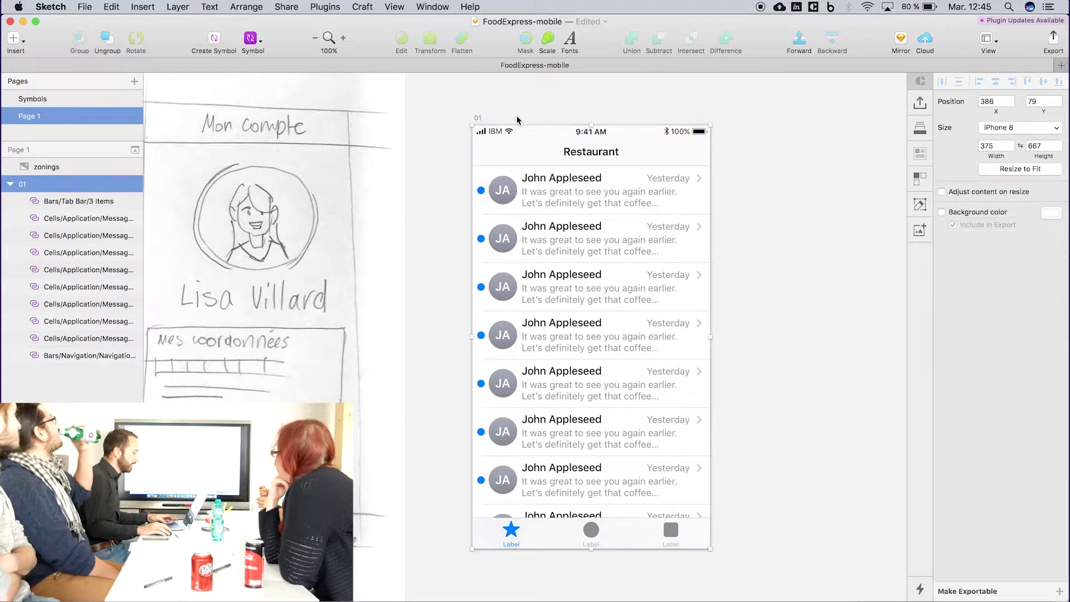
left_click(400, 147)
left_click(478, 118)
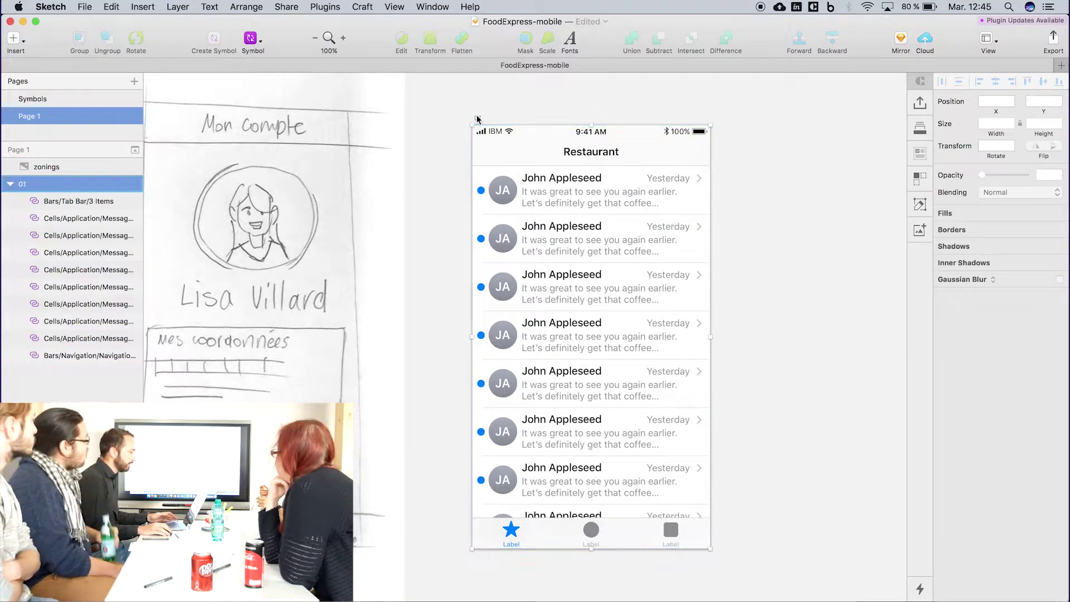
double_click(480, 118)
key("Right")
type("-restau")
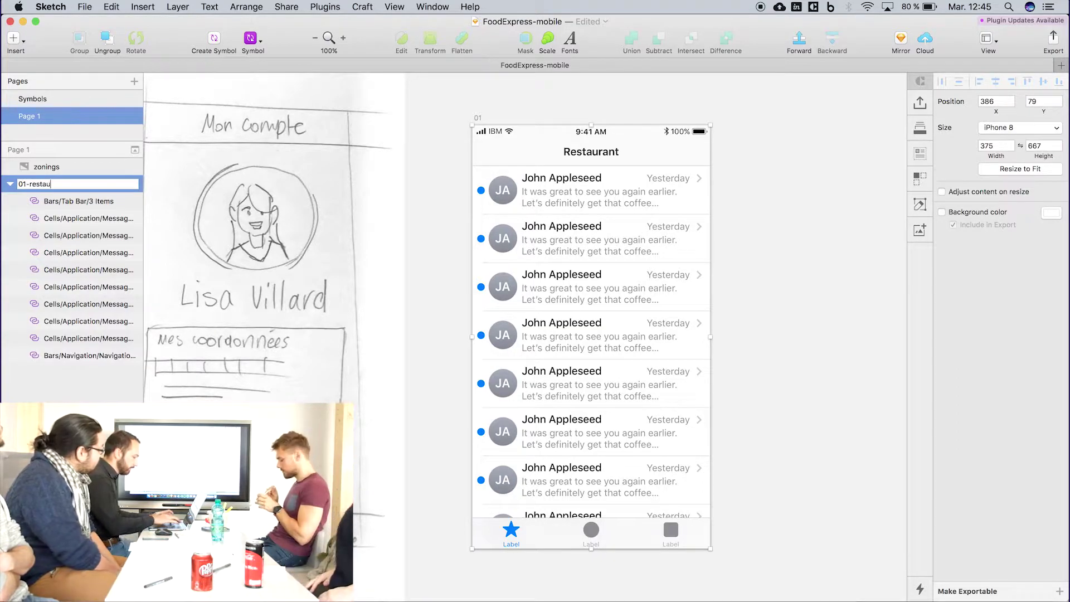
type("rants")
key("Return")
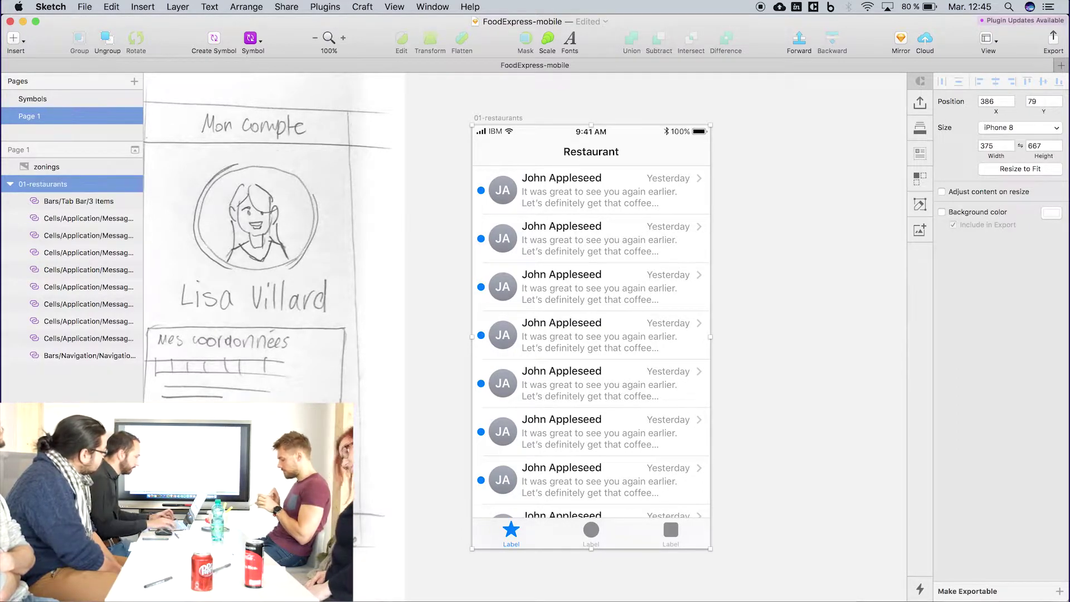
left_click(776, 179)
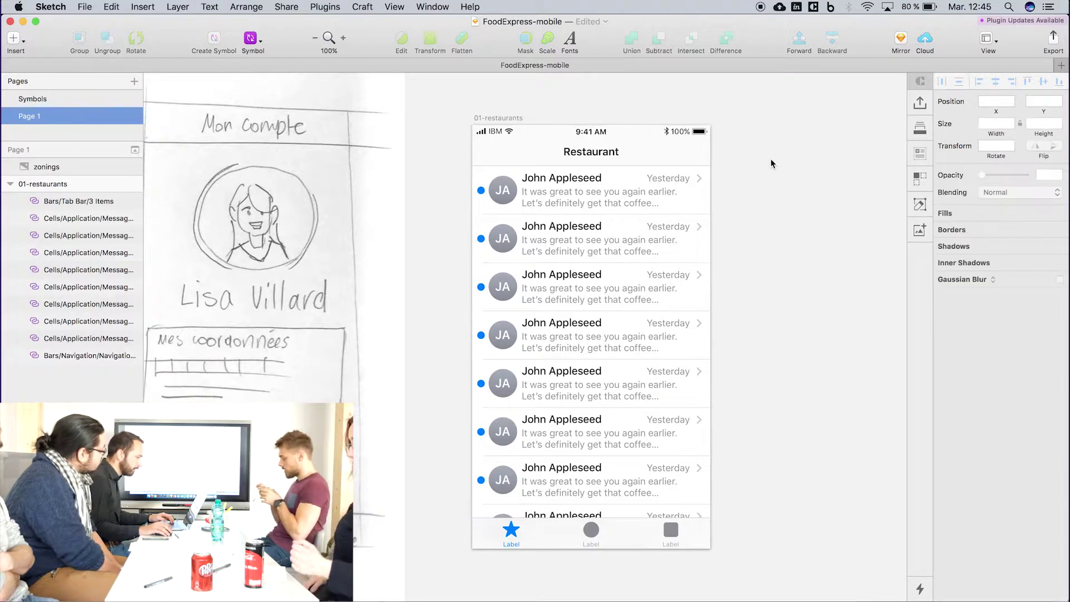
Duplicate the 01-restaurants artboard and place the copy beside it at X 858, Y 79
scroll(769, 210, "right", 3)
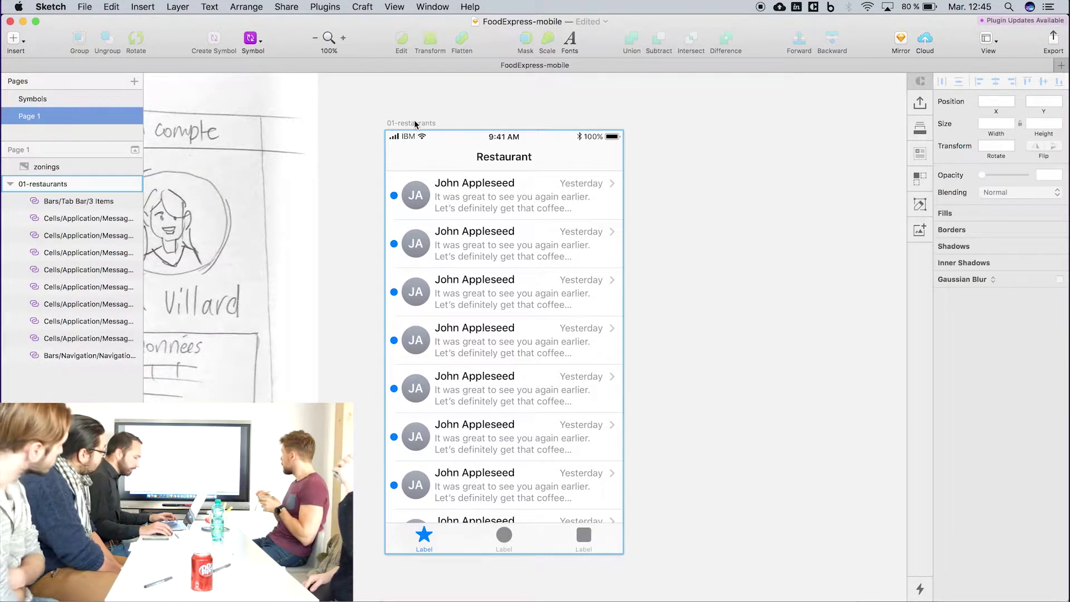
left_click(414, 121)
key("alt")
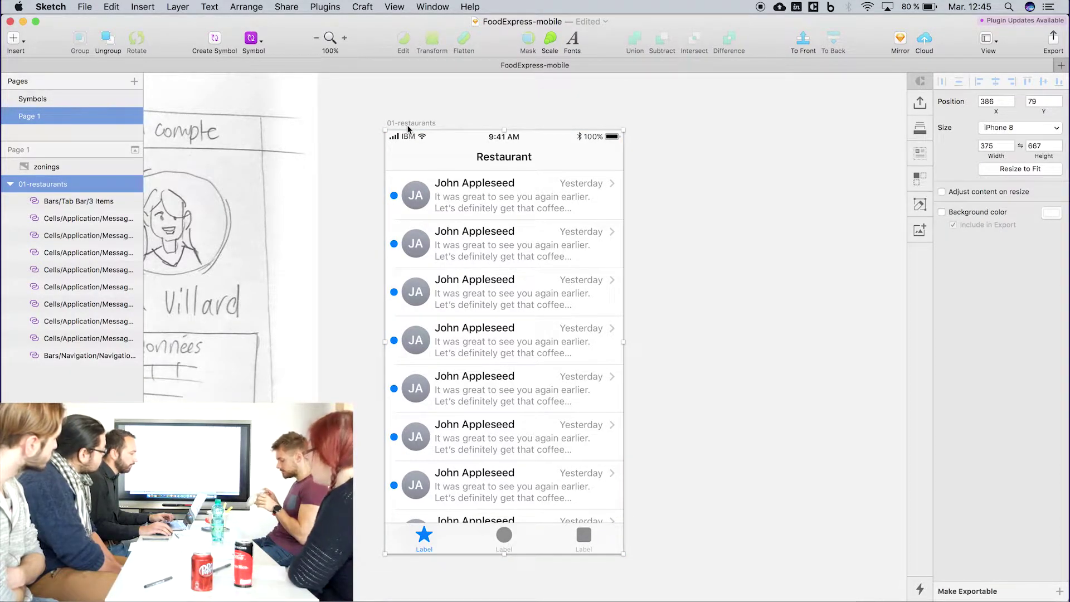
left_click_drag(408, 129, 709, 128)
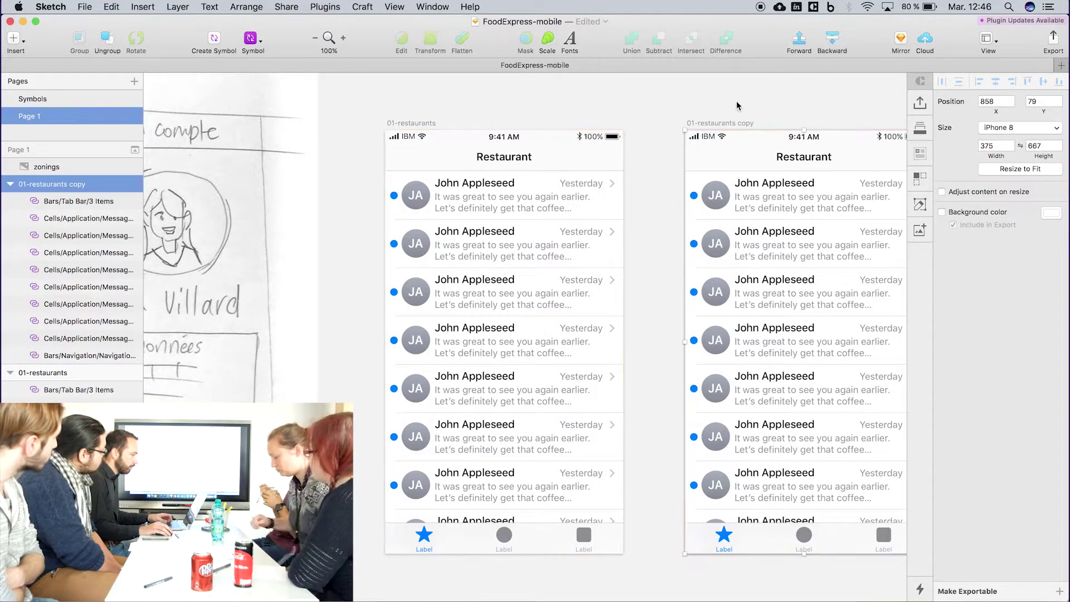
Rename the copied artboard as 02-commandes
scroll(737, 106, "right", 5)
double_click(543, 147)
type("0")
key("super+z")
type("02-commande")
key("Return")
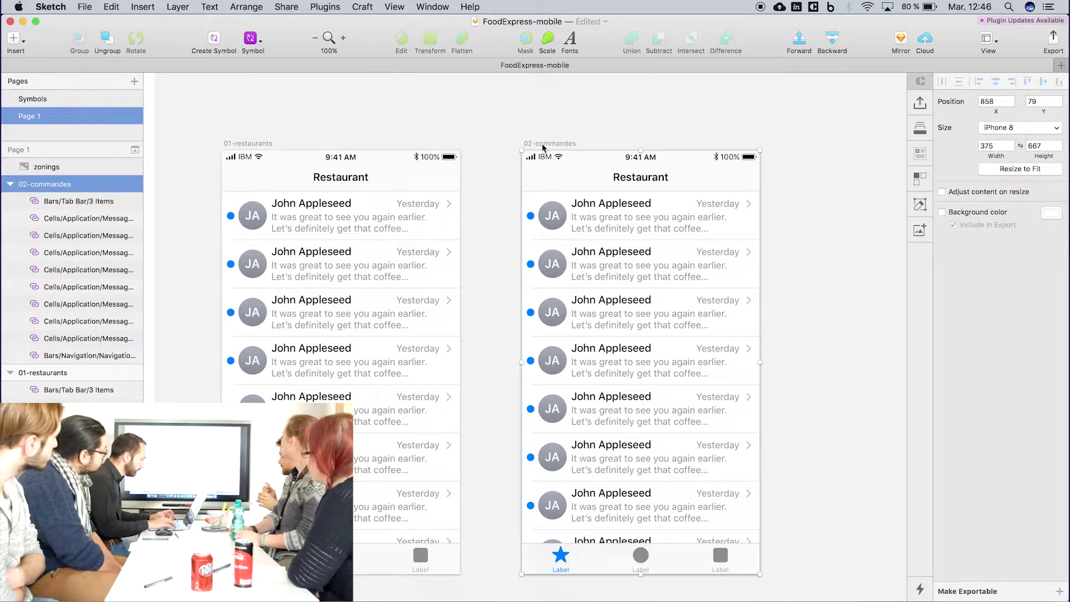
Delete all the message cells from the 02-commandes artboard, keeping its navigation bar and tab bar
left_click(863, 337)
scroll(817, 315, "down", 3)
left_click_drag(795, 198, 493, 580)
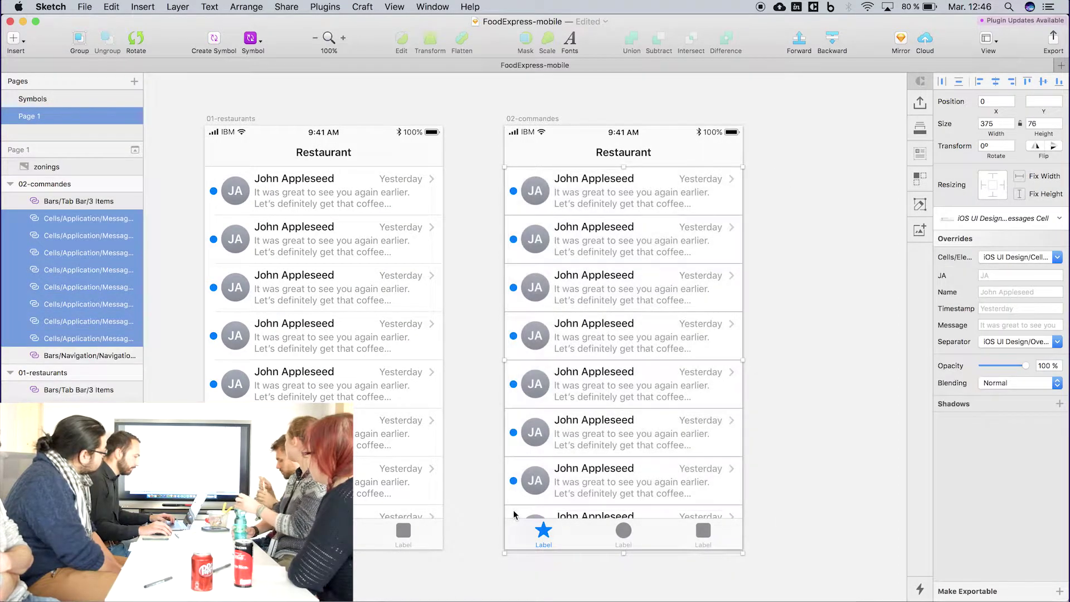
key("BackSpace")
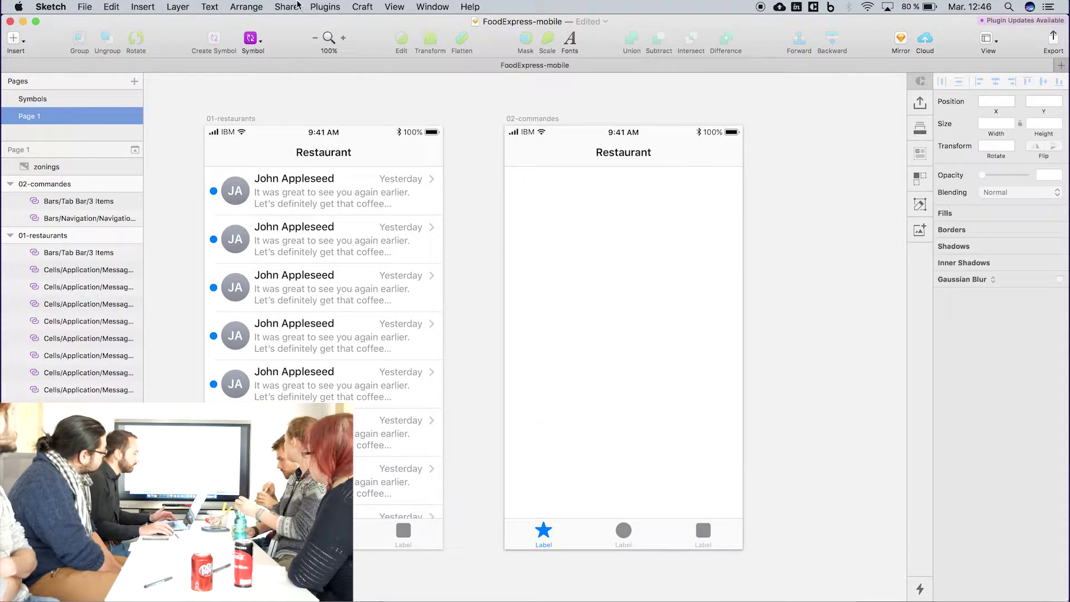
Insert the Cells/Table/Cell symbol from the iOS UI Design library under the 02-commandes navigation bar, at X 0, Y 65
left_click(255, 42)
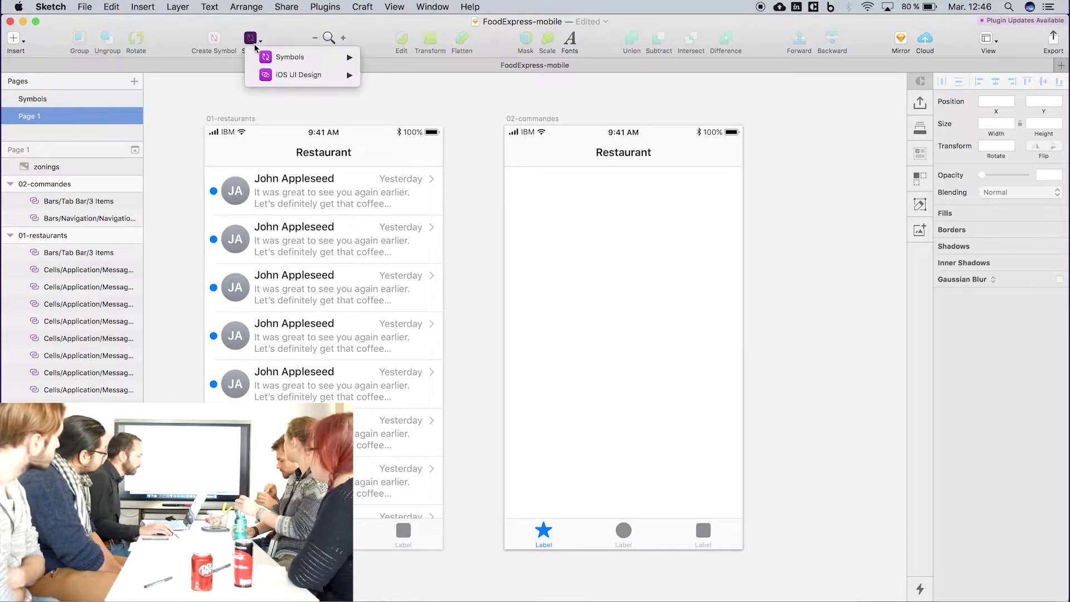
mouse_move(343, 51)
mouse_move(334, 74)
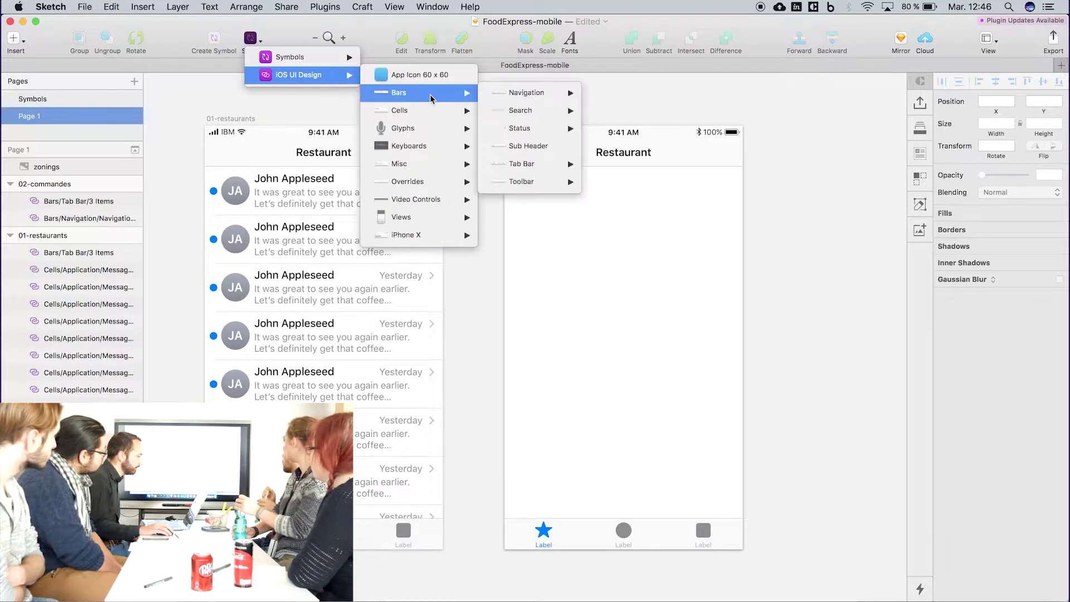
mouse_move(435, 114)
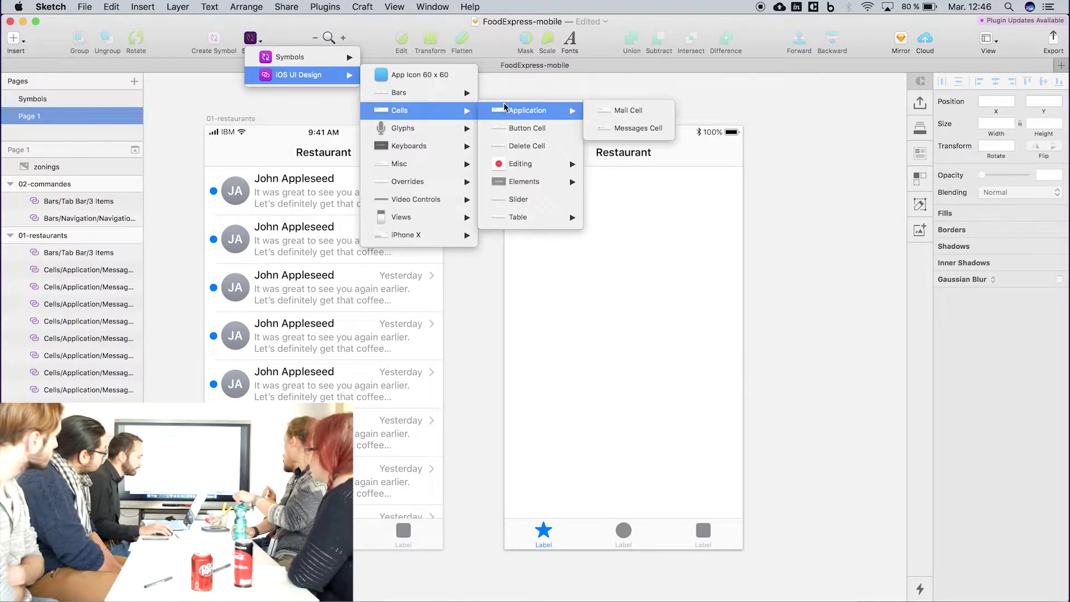
left_click(527, 128)
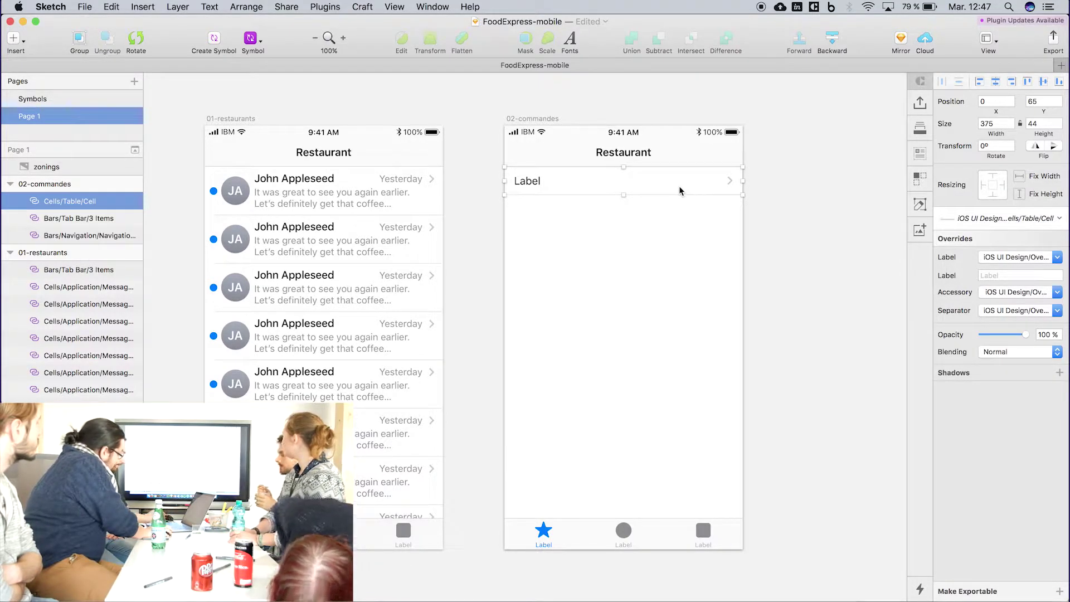
Duplicate the table cell three times and stack two of the copies directly below the original, at Y 109 and Y 153
key("super+d")
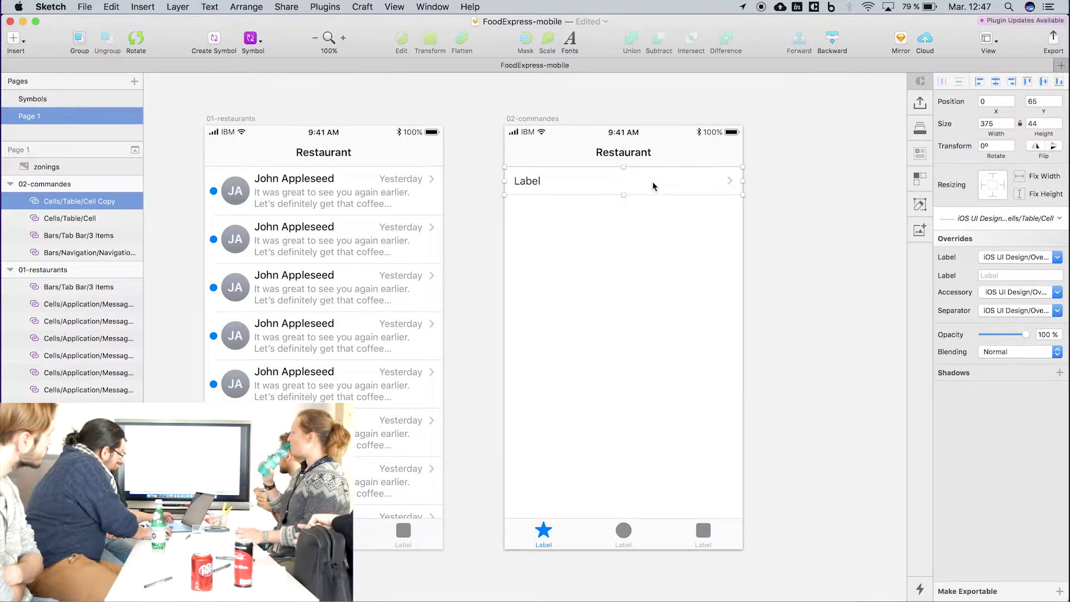
key("super+d")
key("super+d")
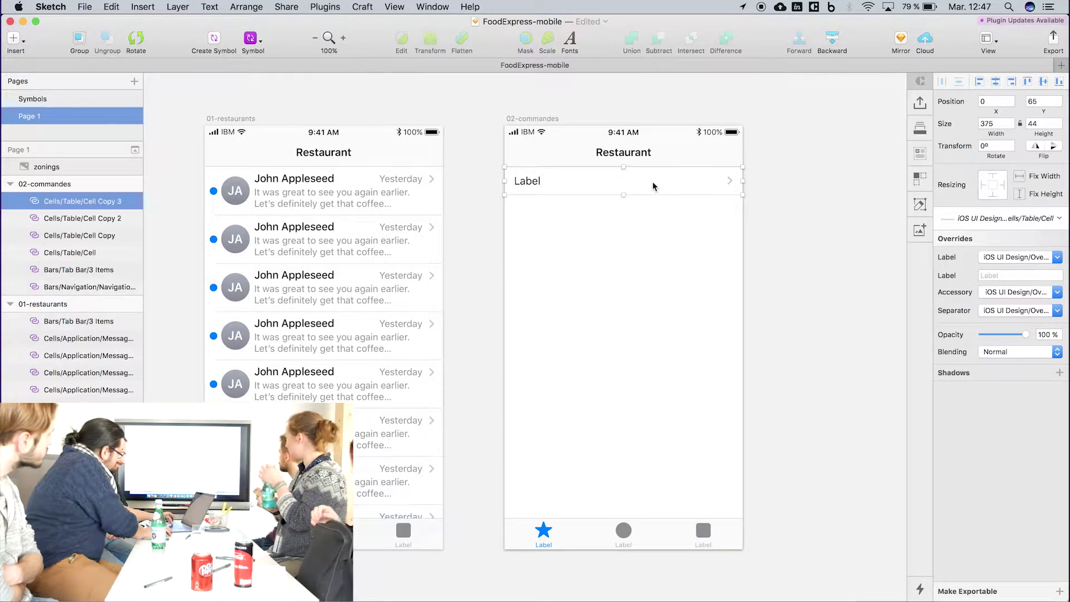
left_click(89, 222)
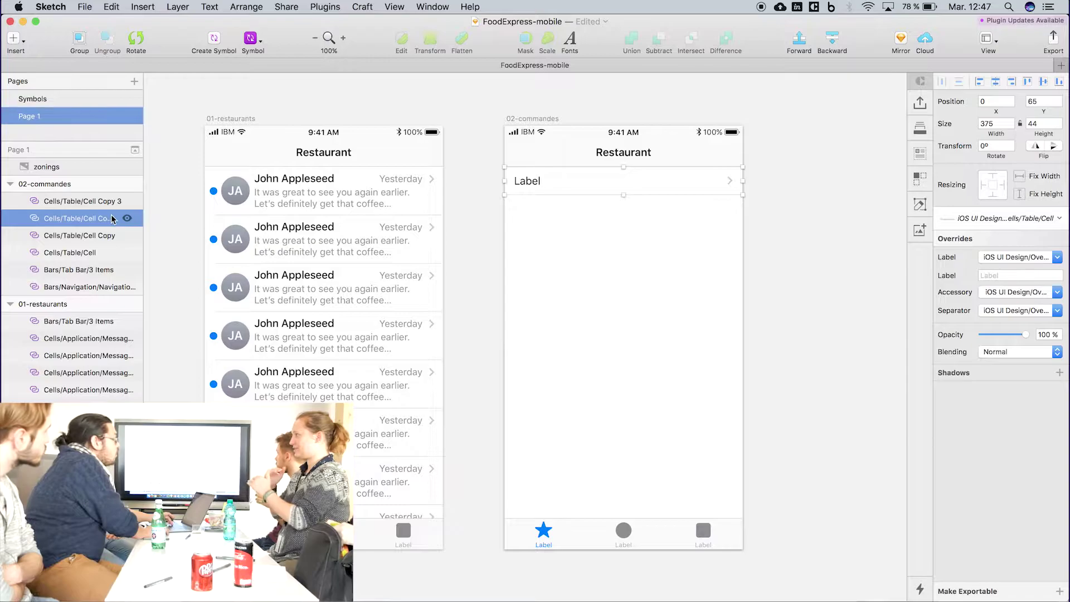
left_click_drag(643, 194, 647, 245)
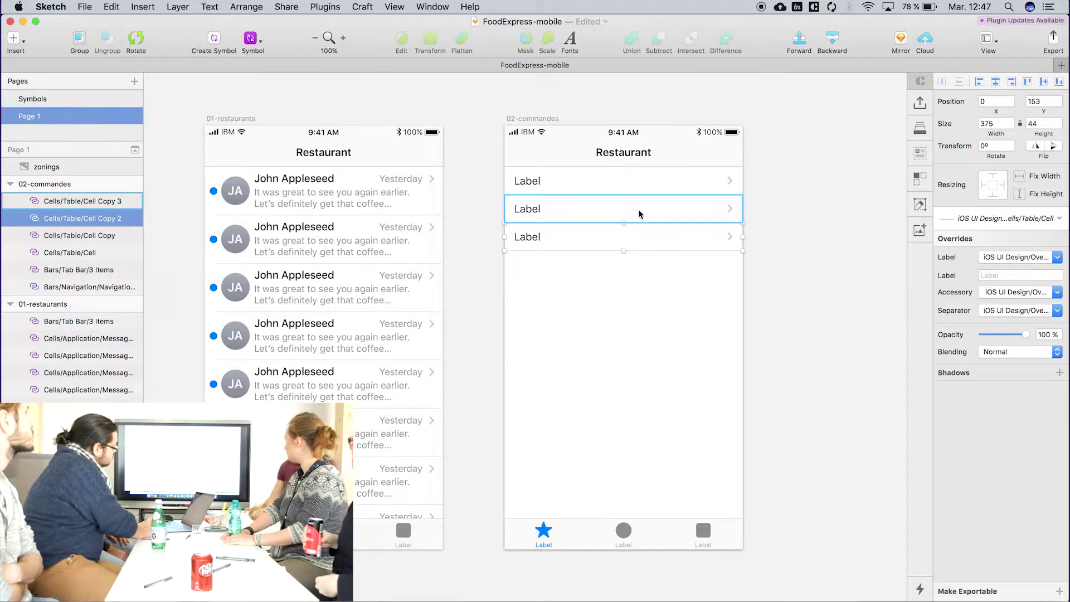
left_click_drag(639, 215, 644, 264)
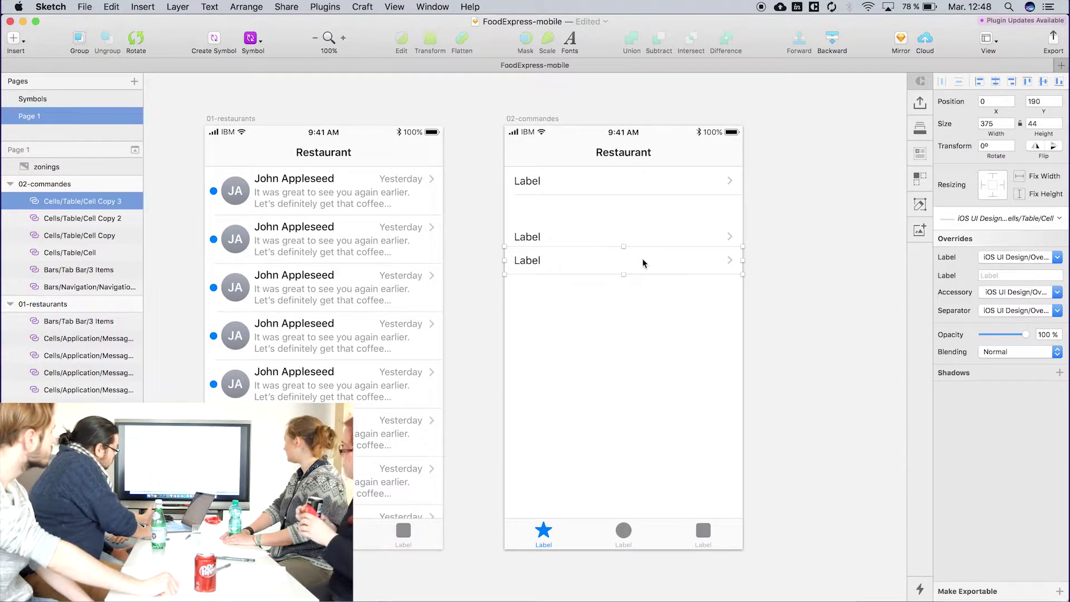
left_click_drag(642, 263, 641, 205)
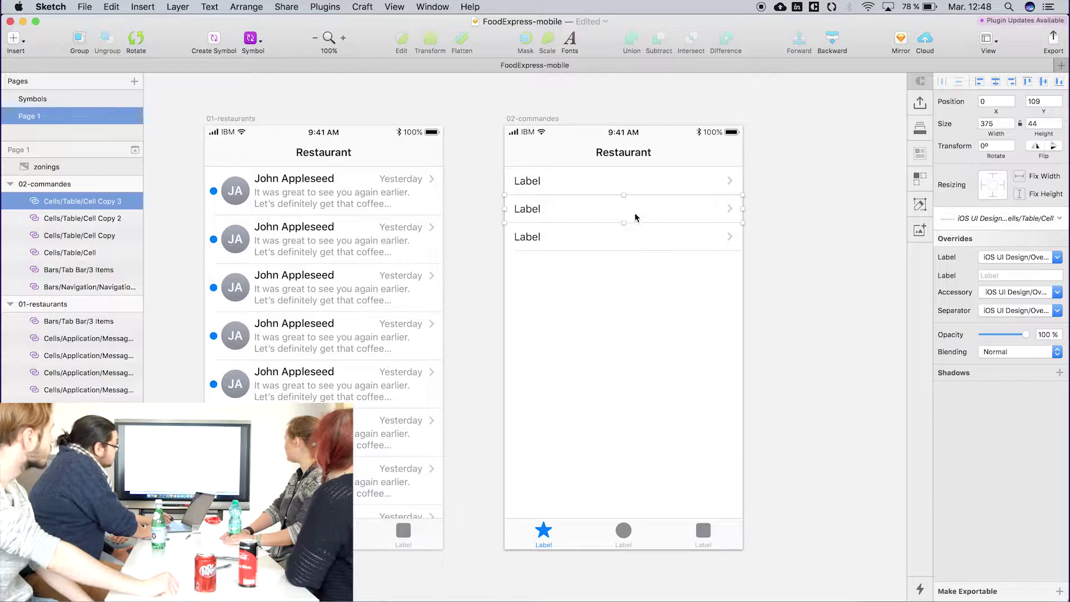
Duplicate the lowest table cell and place the copy directly below it, at X 0, Y 197
left_click(628, 243)
left_click(628, 244)
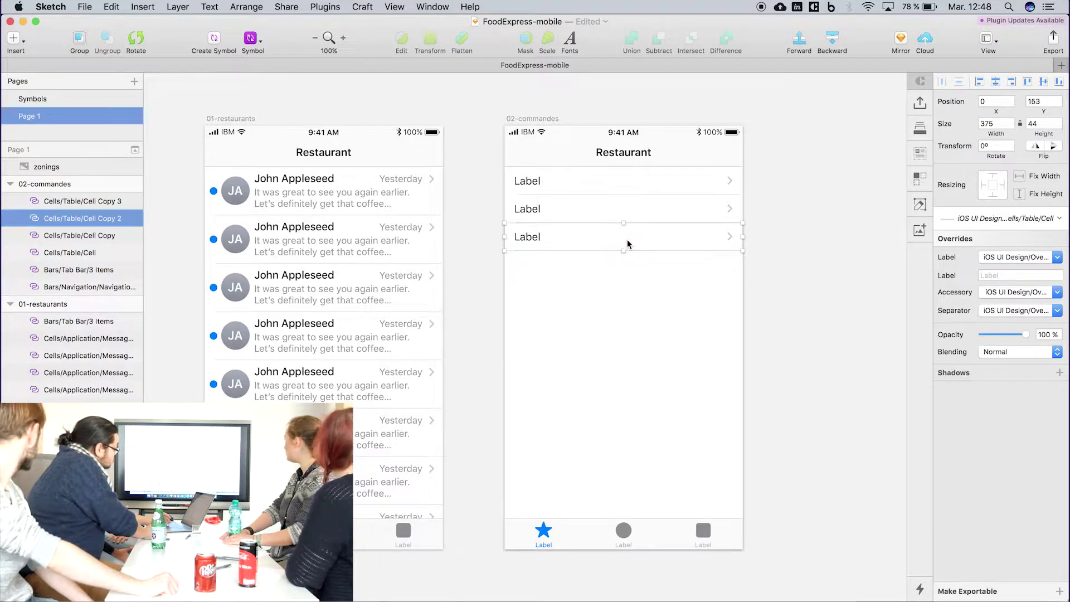
key("alt")
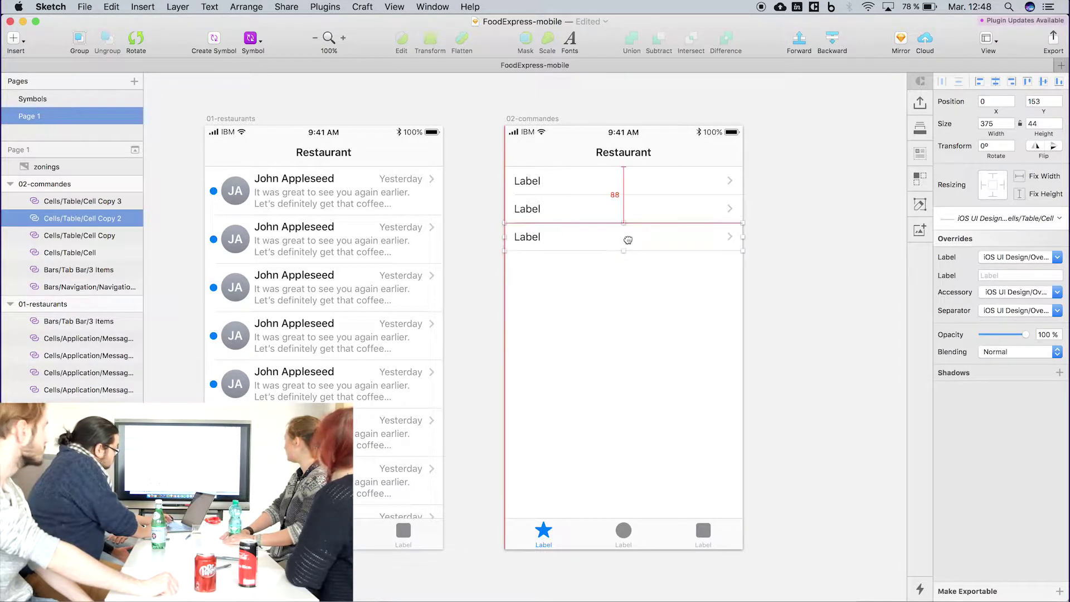
left_click_drag(628, 241, 628, 266)
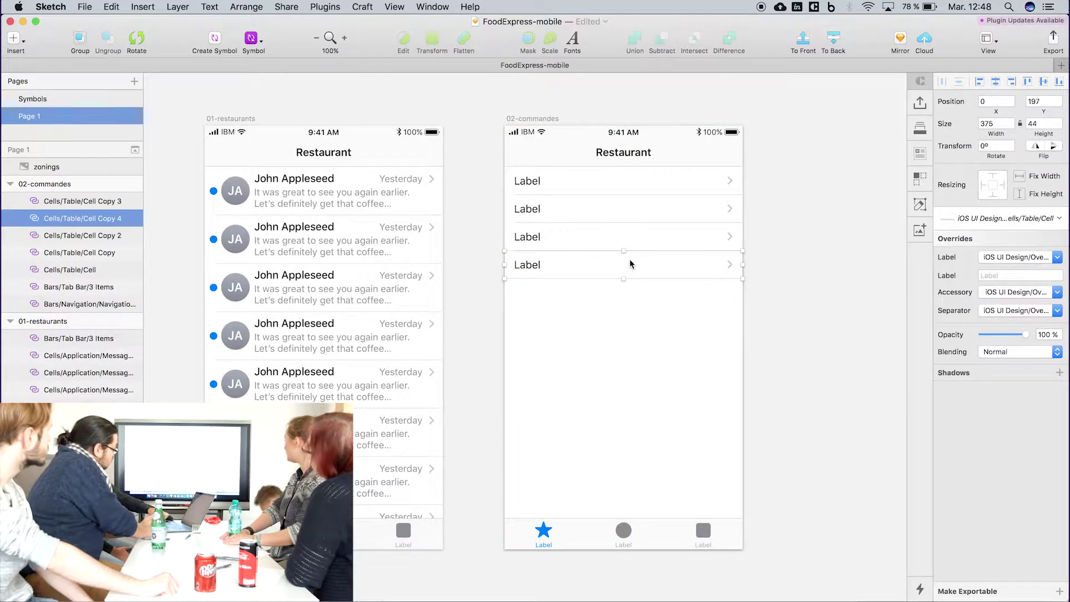
Repeat the table cell duplication eight more times at the same spacing to fill 02-commandes down towards its tab bar
key("super+d")
key("super+d")
key("super+d")
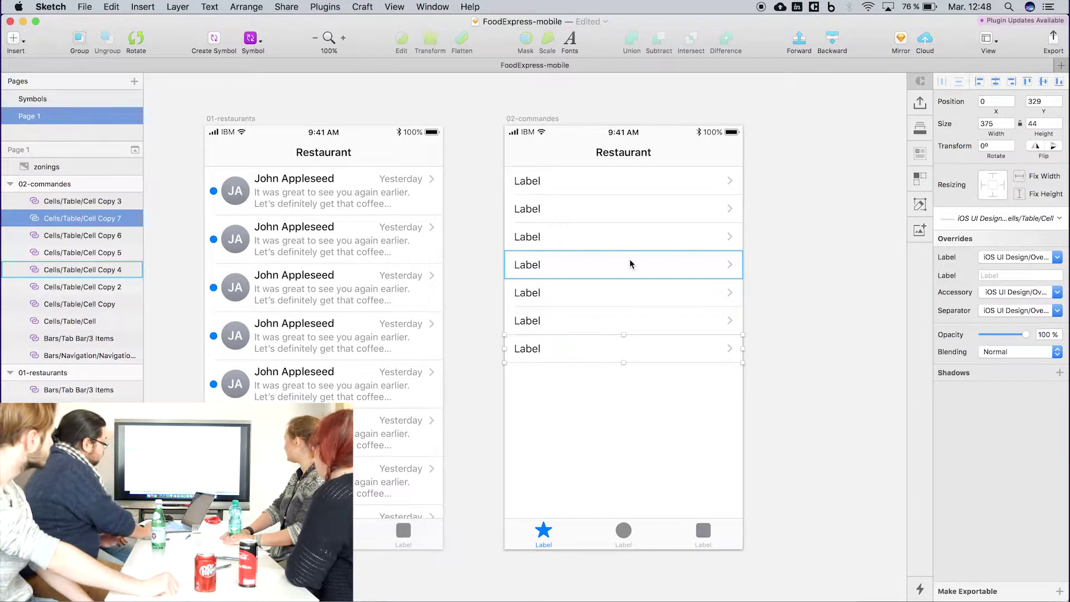
key("super+d")
key("super+d")
key("super+d")
key("super+d")
key("super+d")
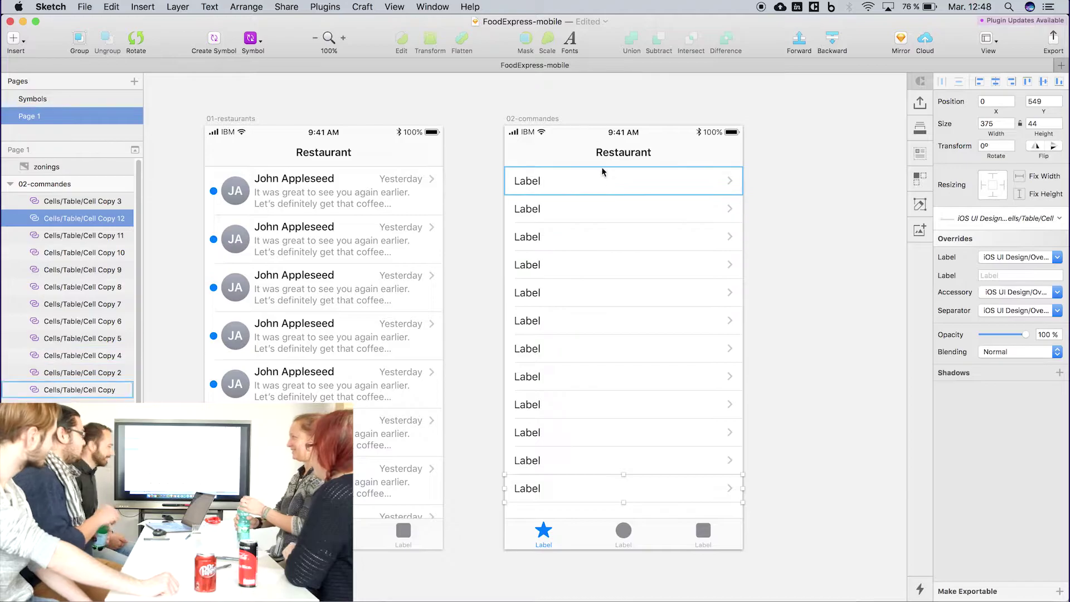
left_click(476, 256)
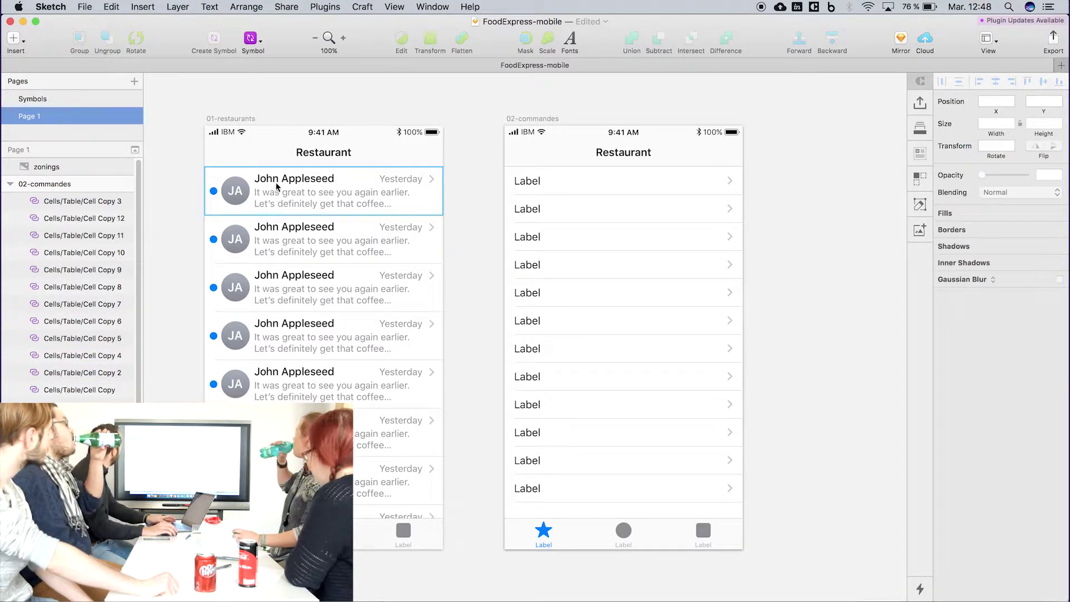
Open the first message cell's symbol in 01-restaurants for editing, unlinking it from the iOS UI Design library
scroll(263, 177, "left", 5)
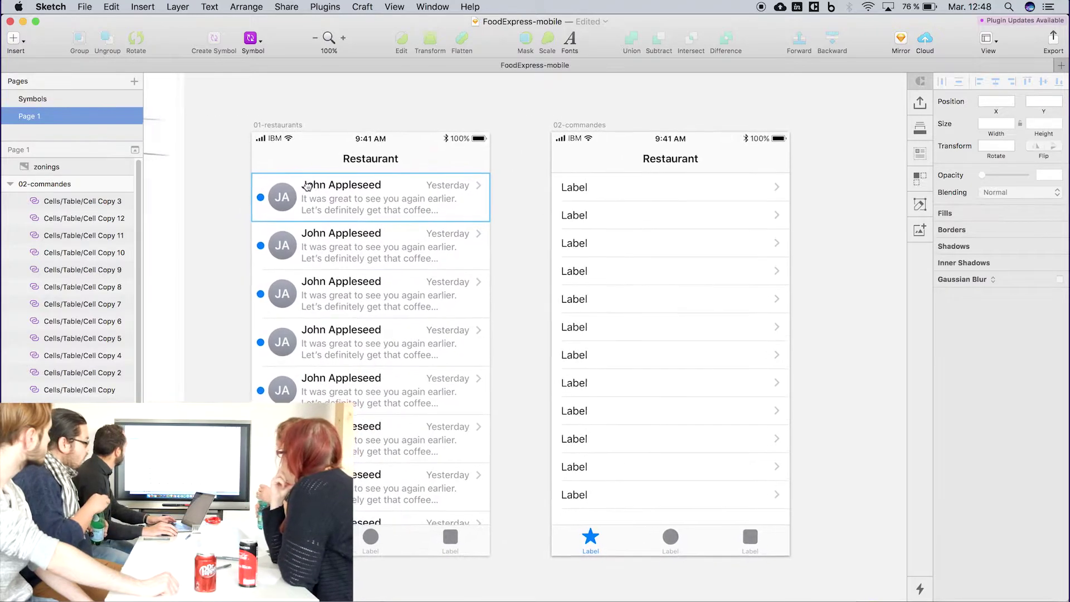
scroll(367, 168, "left", 2)
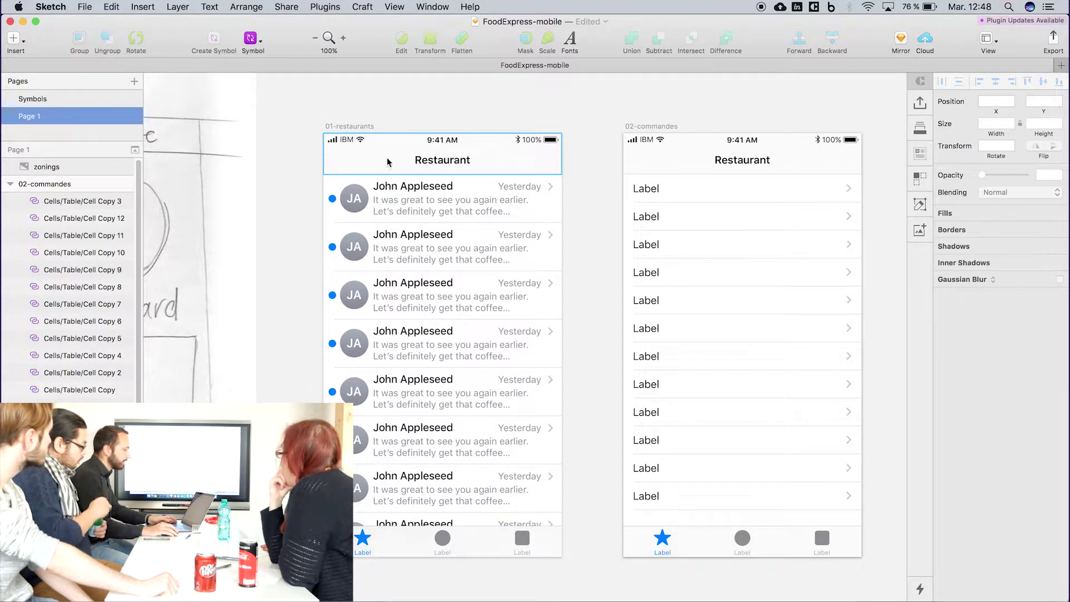
left_click(403, 199)
double_click(401, 196)
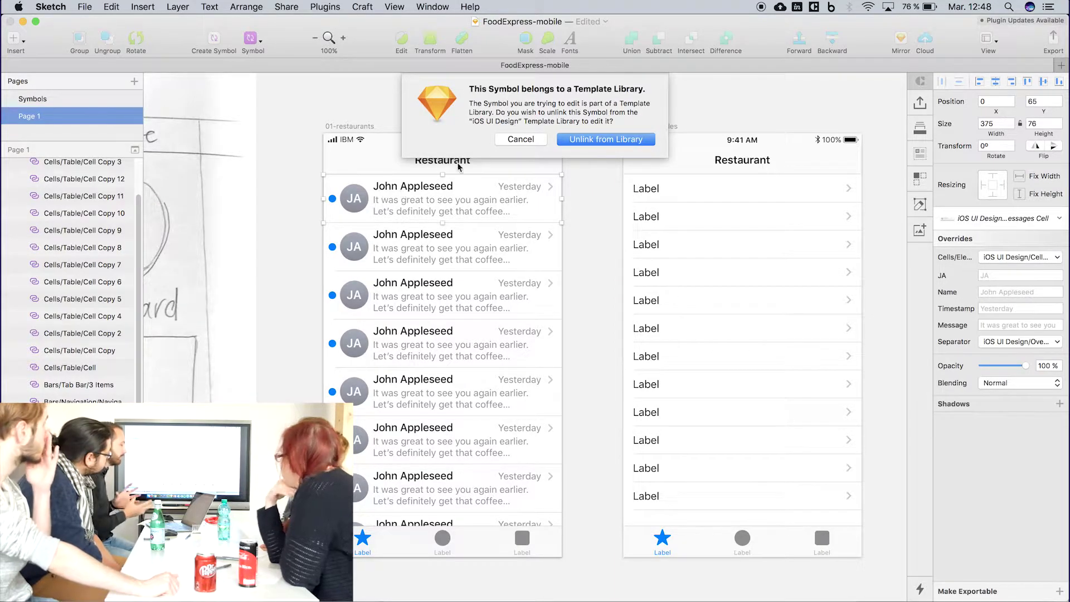
left_click(592, 137)
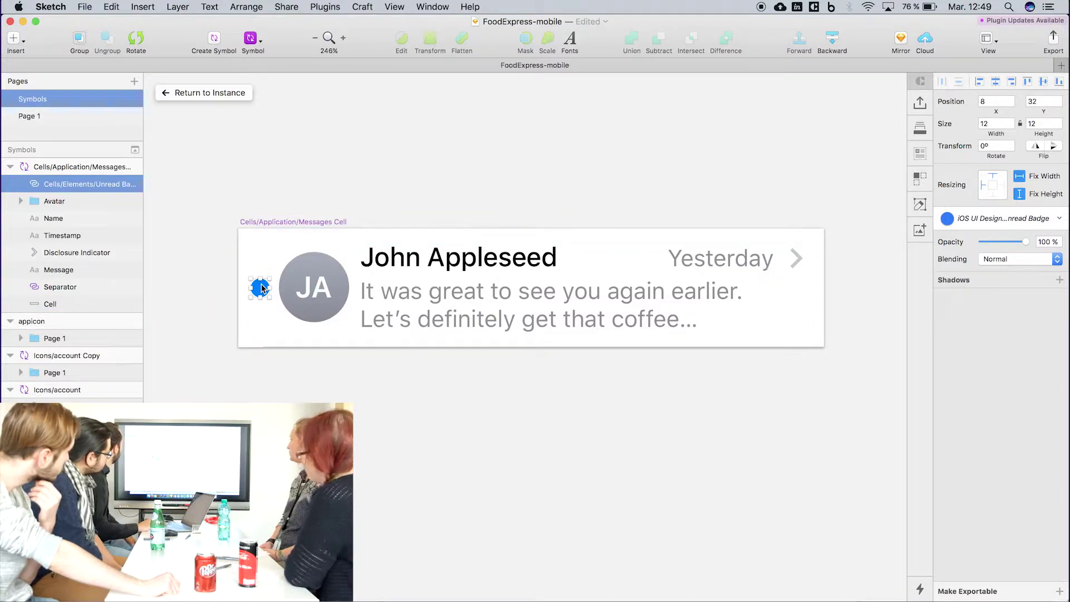
Delete the blue unread badge and the avatar's initials from the Messages Cell symbol
key("Delete")
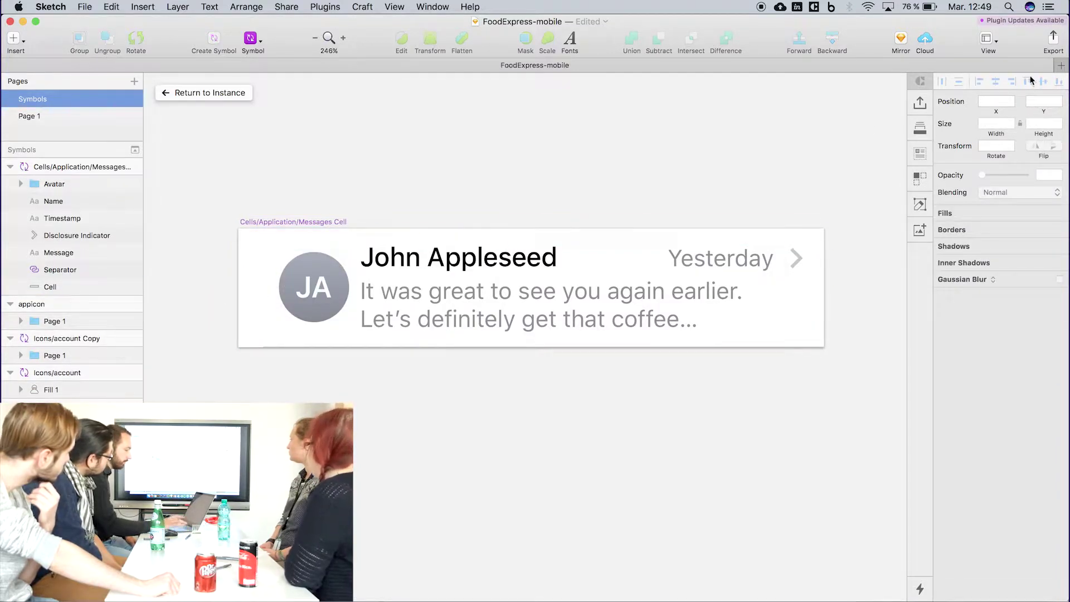
left_click(319, 290)
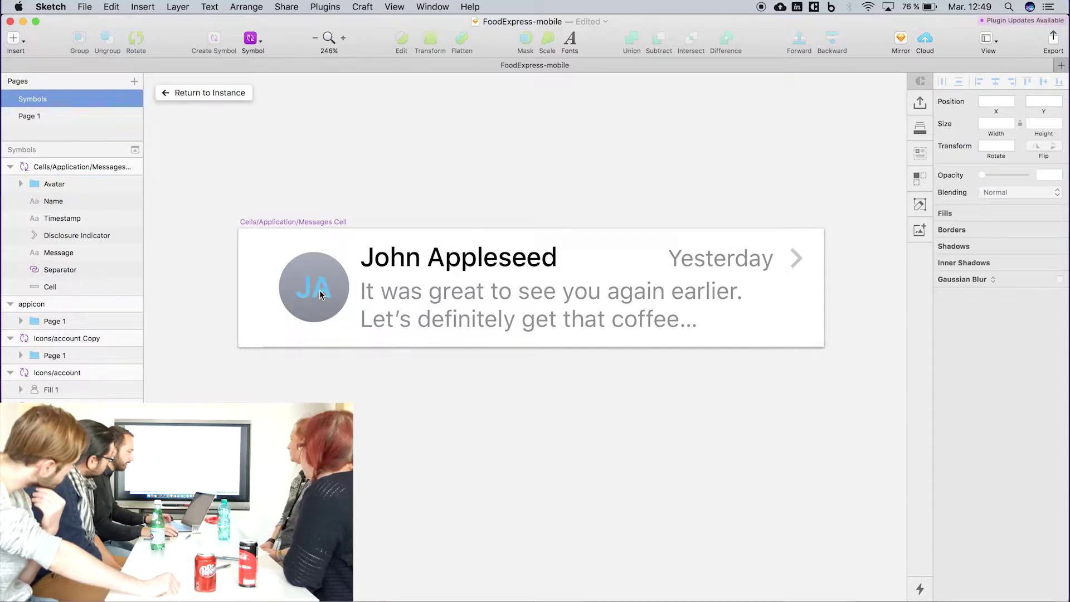
double_click(319, 290)
key("Delete")
Move the avatar oval, name and message text together 13 px to the left in the Messages Cell symbol
left_click(320, 289)
left_click(404, 290, "shift")
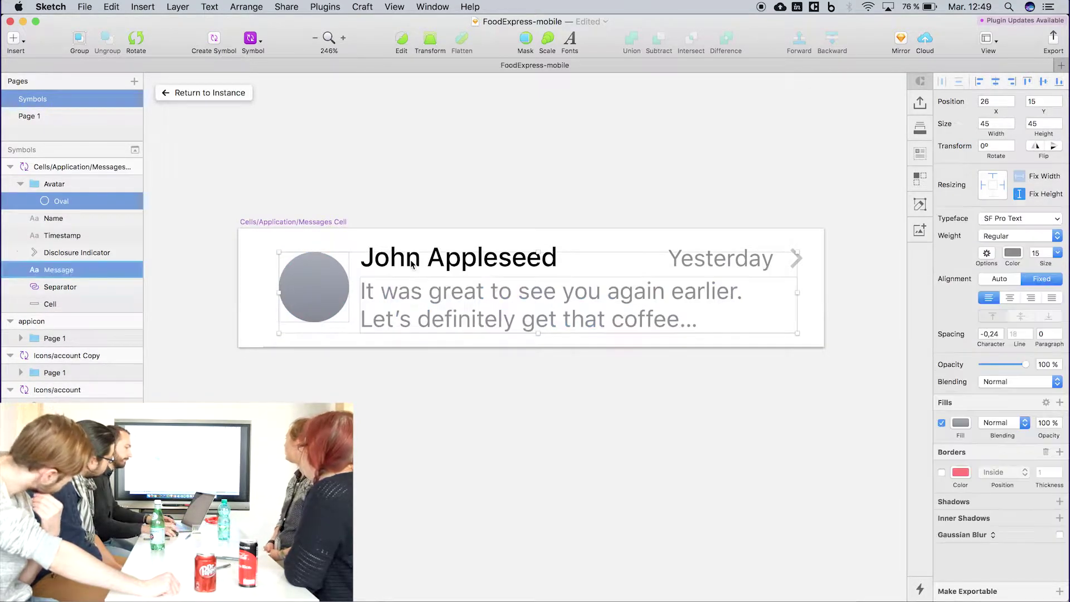
left_click(436, 255, "shift")
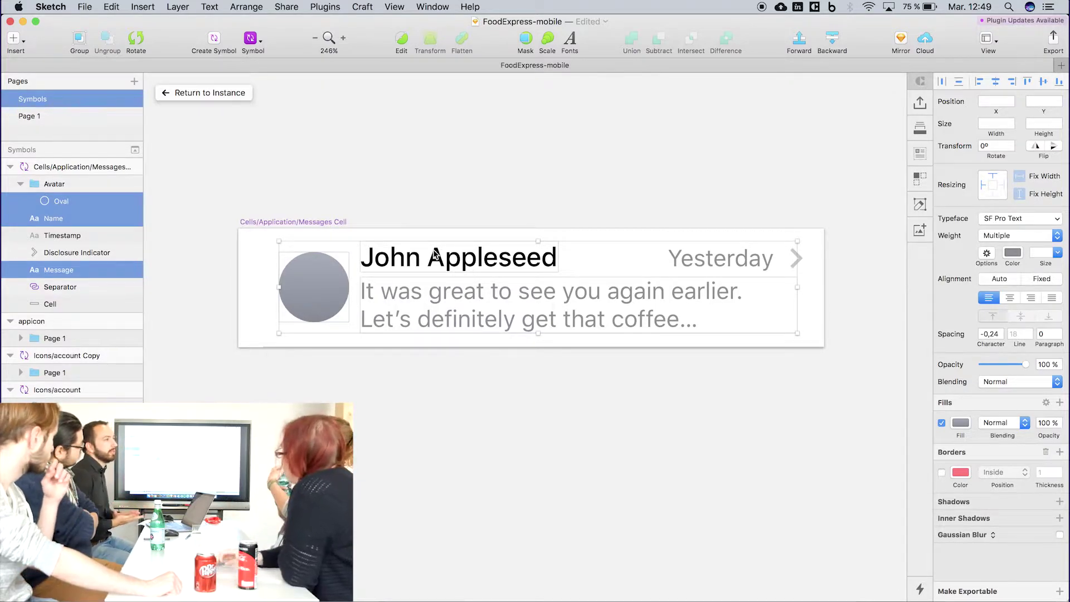
key("shift+Left")
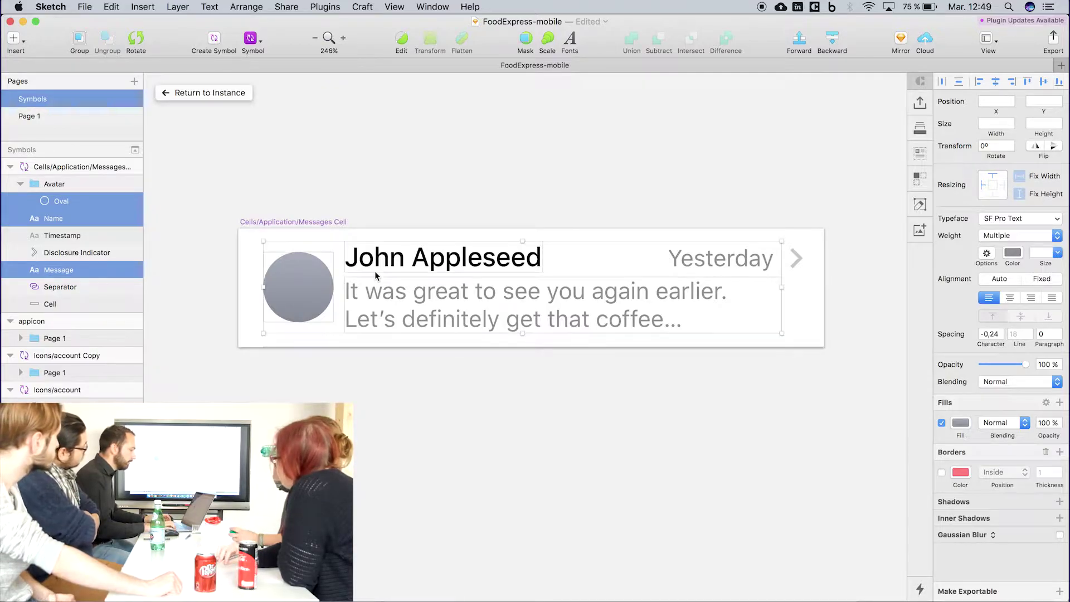
key("Left")
key("Left")
key("Left")
left_click(396, 184)
Switch the fill of the avatar oval in the Messages Cell symbol to a pattern fill
left_click(310, 291)
double_click(312, 286)
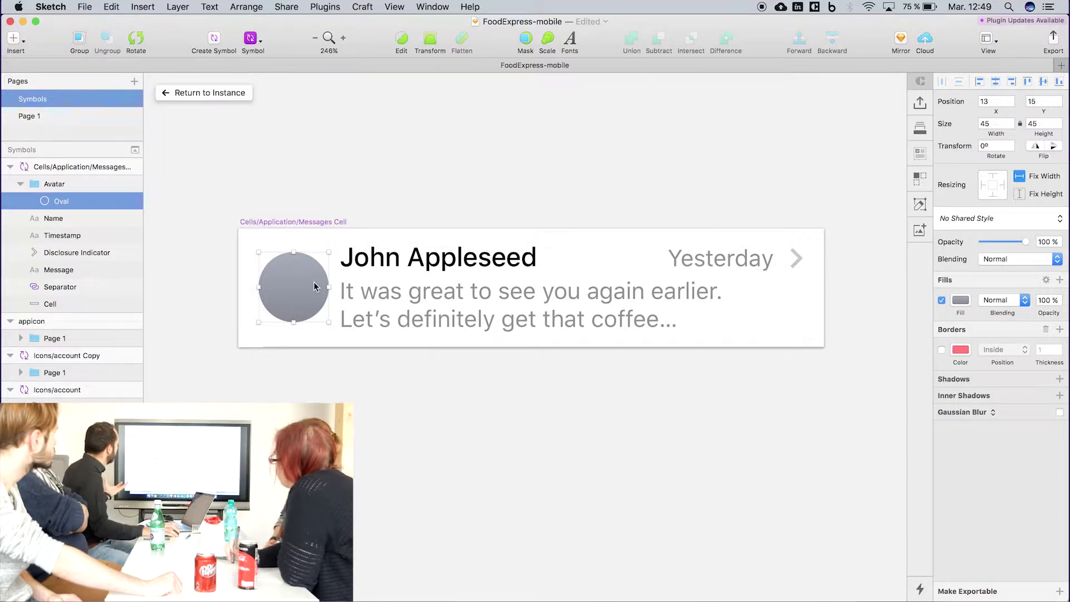
left_click(967, 302)
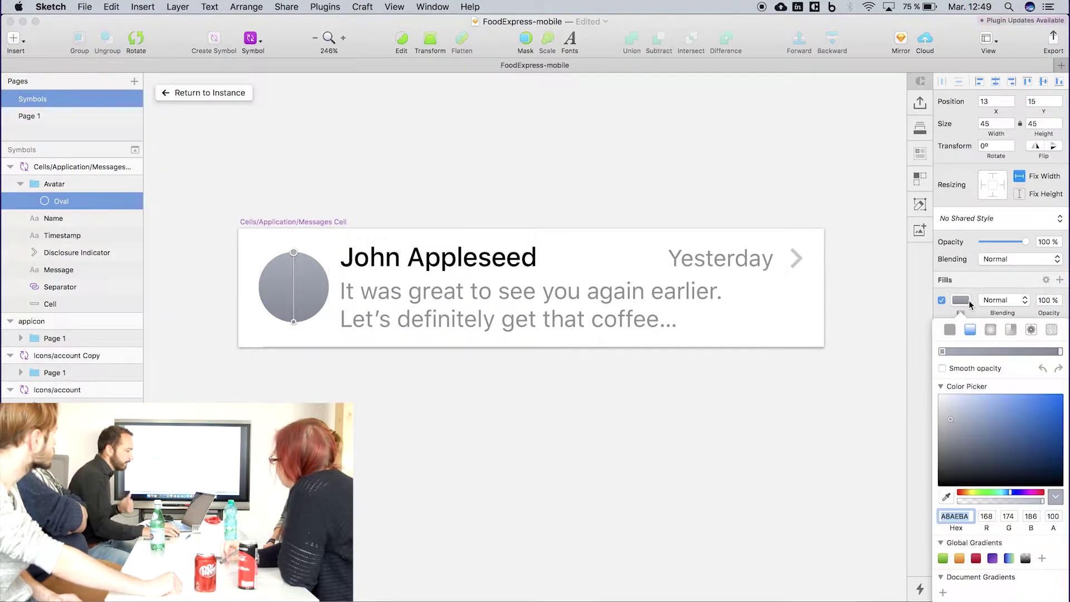
left_click(1031, 330)
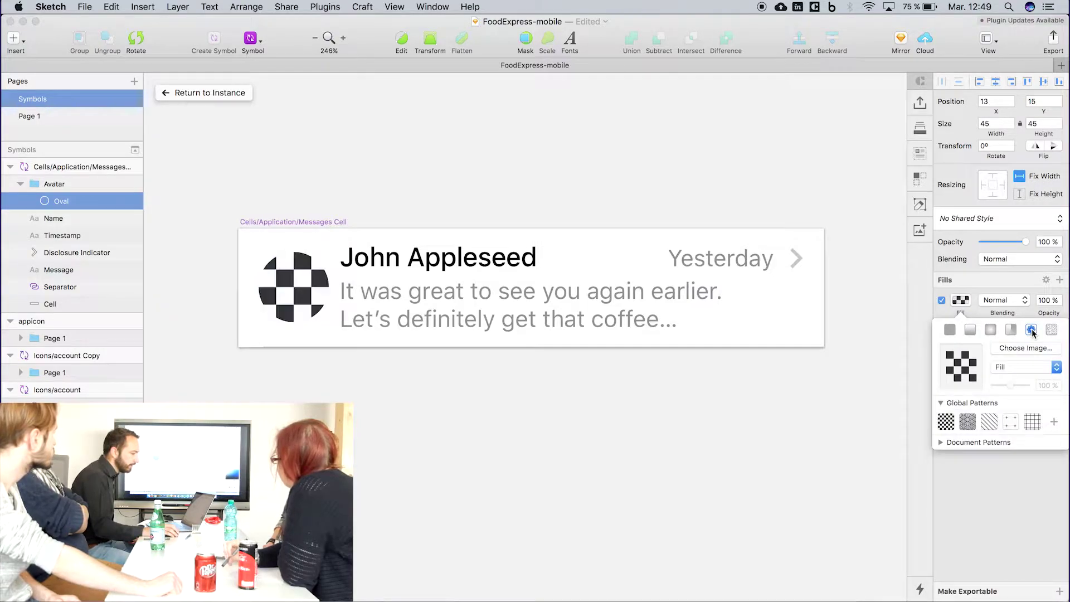
Use resto-salades.jpg from the _img assets folder of the 03-Sketch-advanced package as the avatar oval's fill image
left_click(1008, 349)
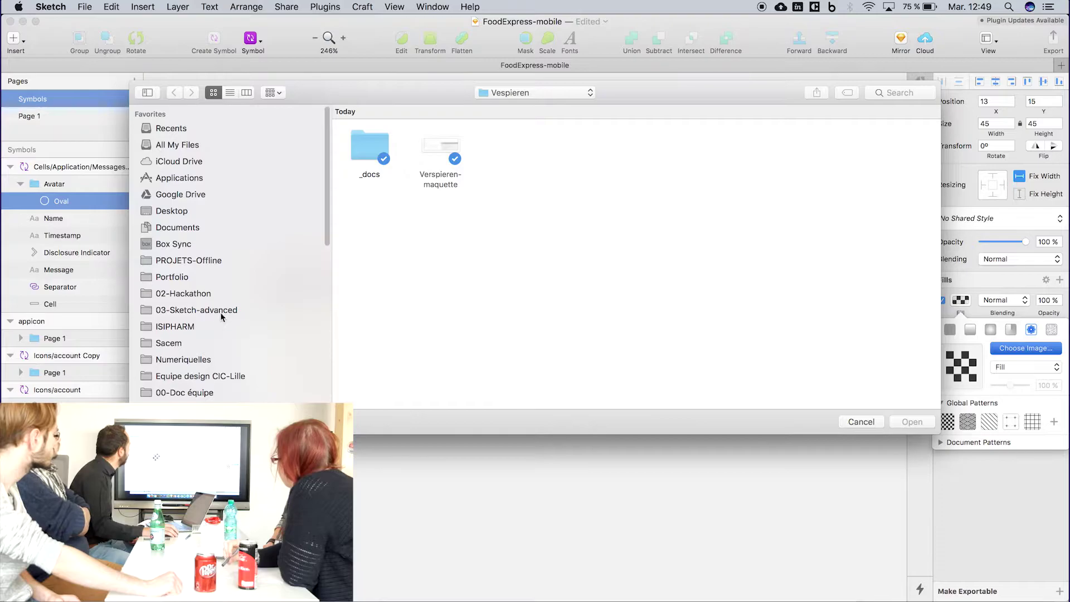
left_click(219, 360)
left_click(230, 309)
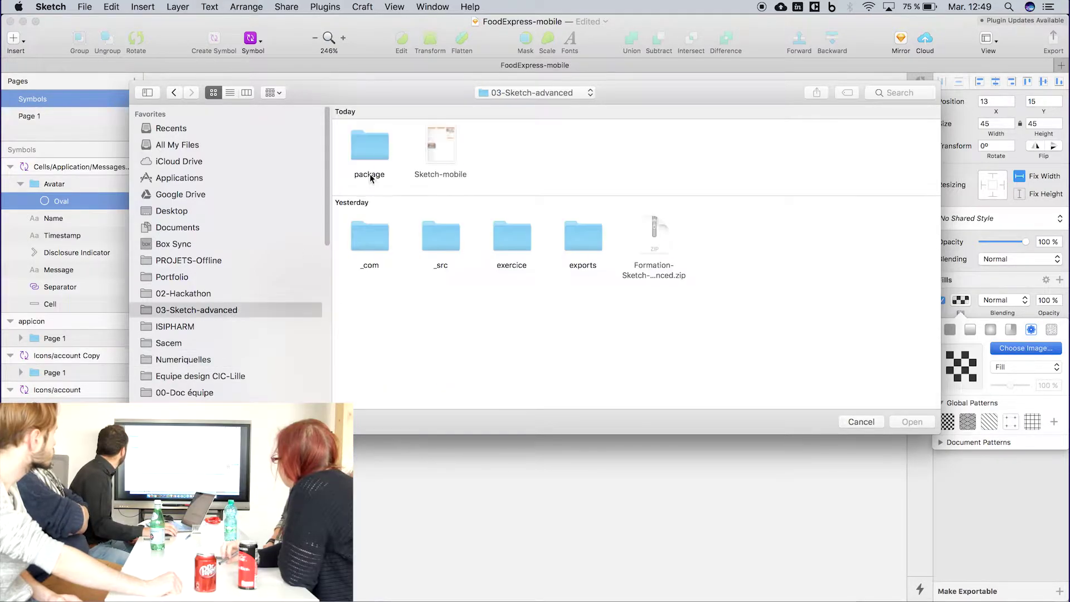
double_click(370, 156)
double_click(366, 259)
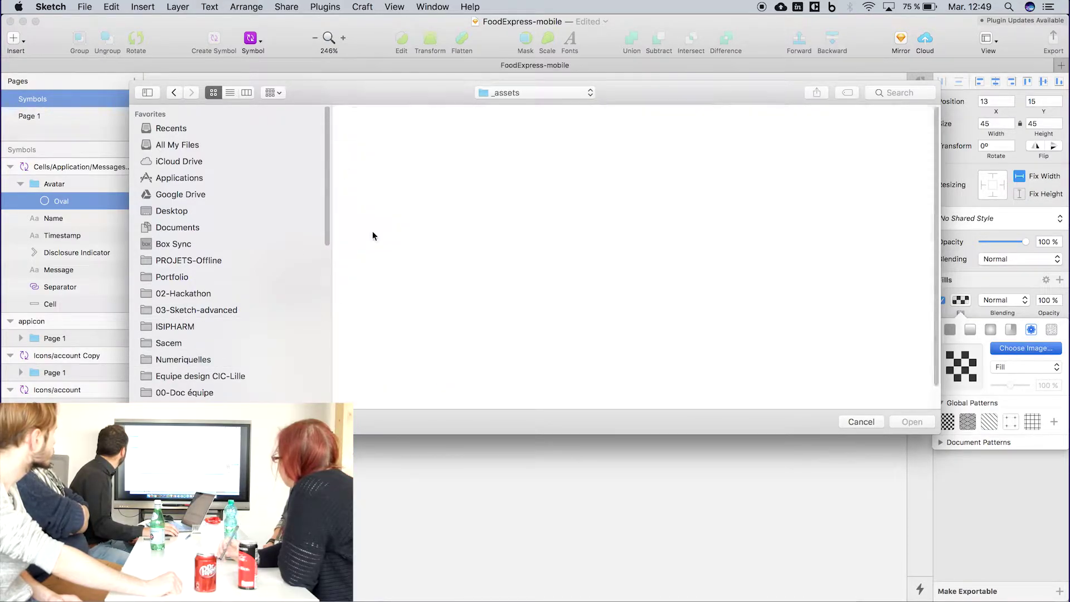
double_click(373, 147)
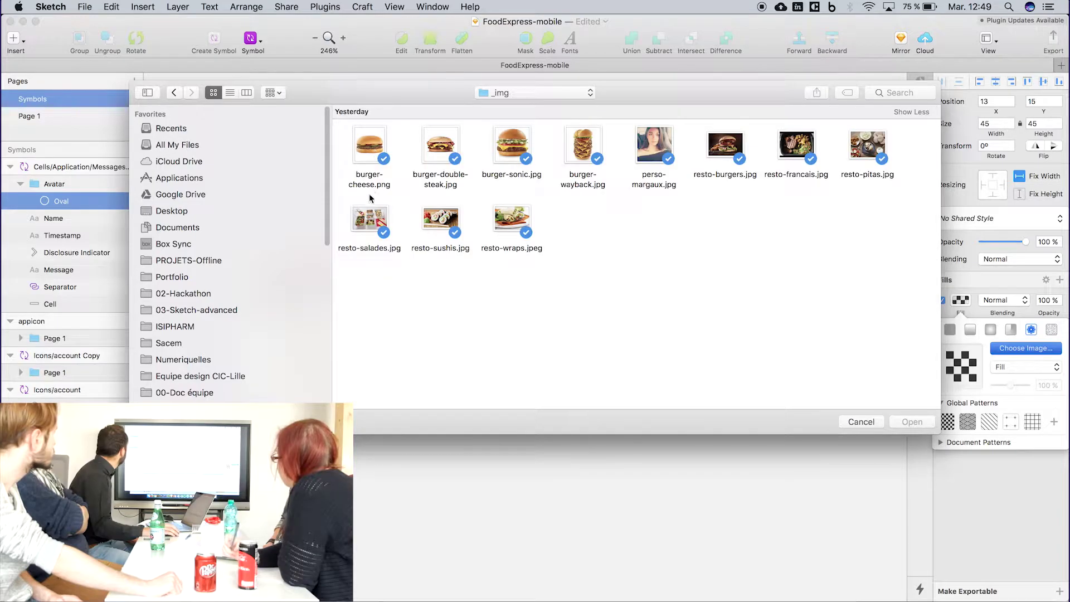
double_click(375, 220)
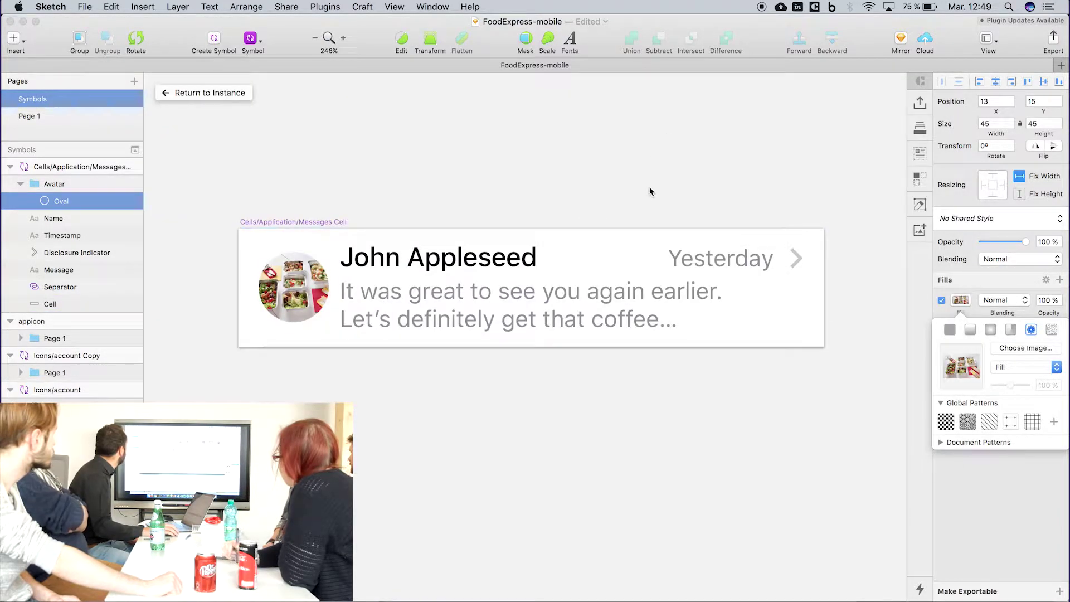
left_click(469, 154)
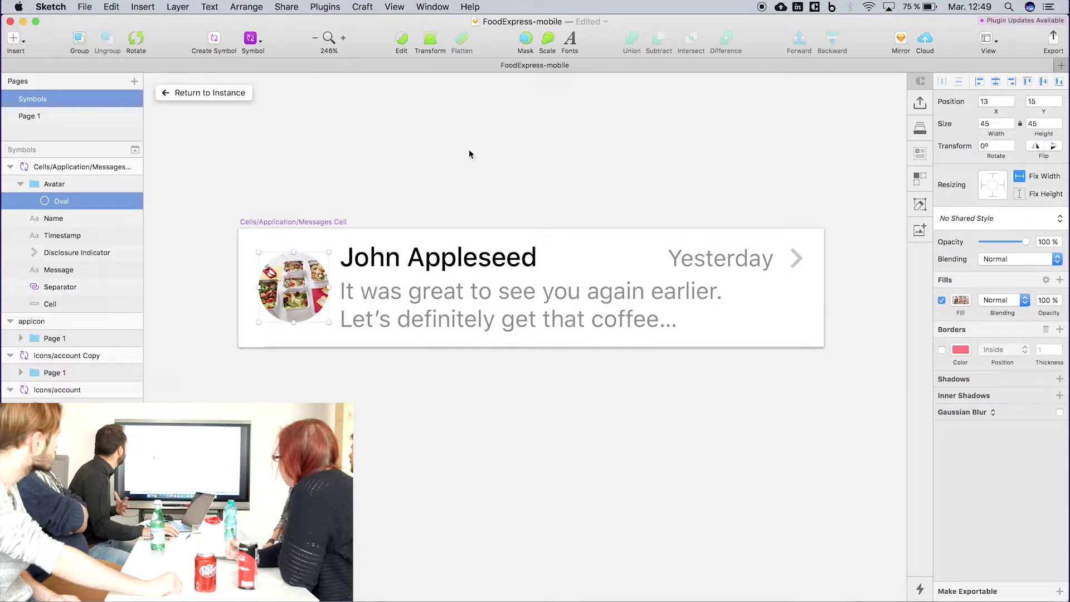
Check the message cells in 01-restaurants and reopen their symbol to review the avatar oval's pattern fill settings
left_click(176, 92)
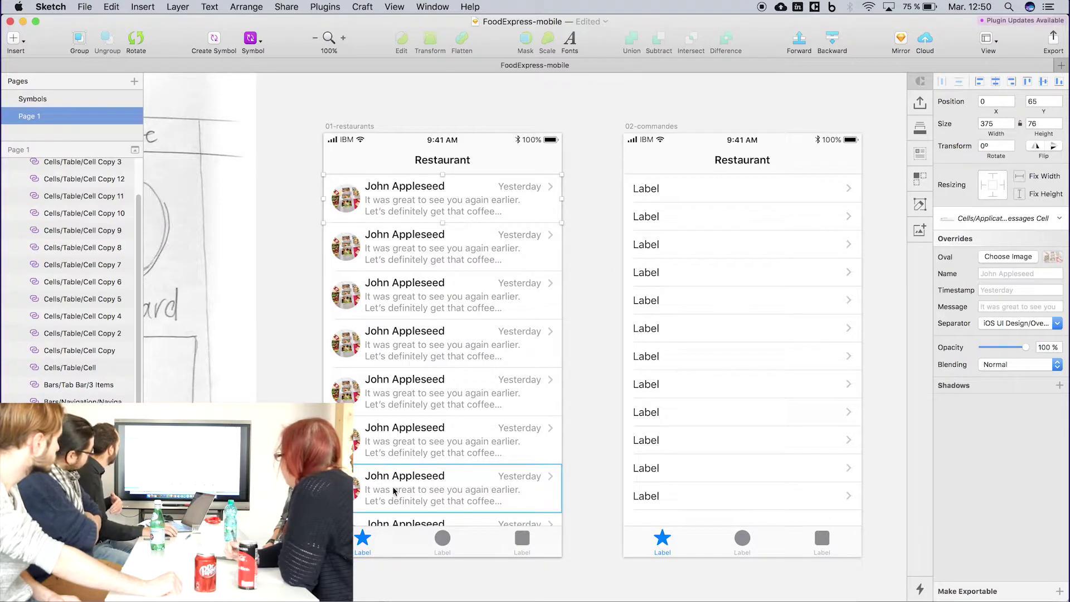
left_click(416, 270, "shift")
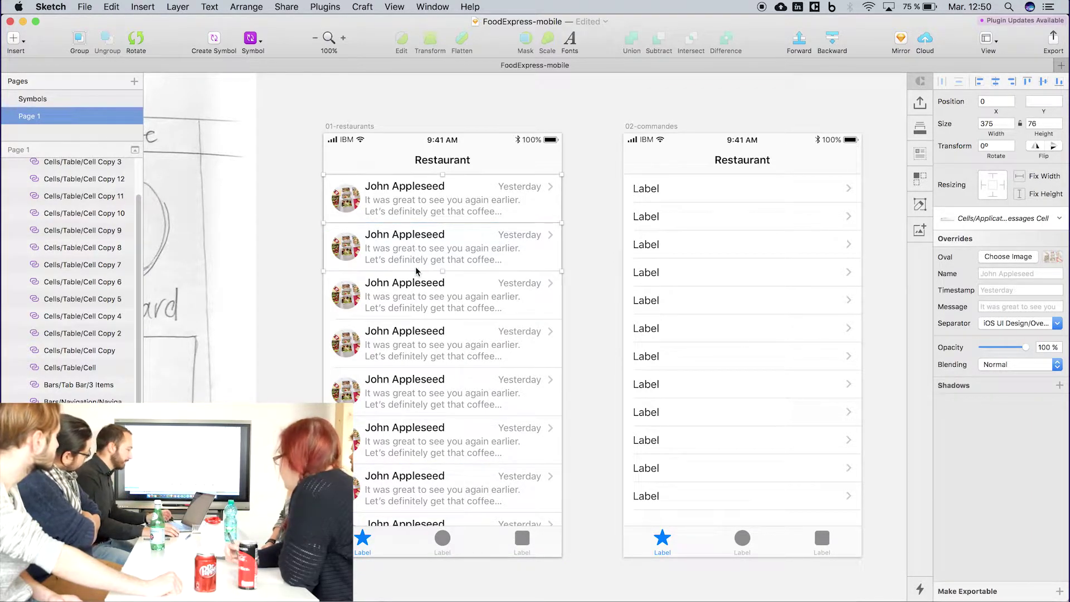
left_click(319, 282)
double_click(360, 200)
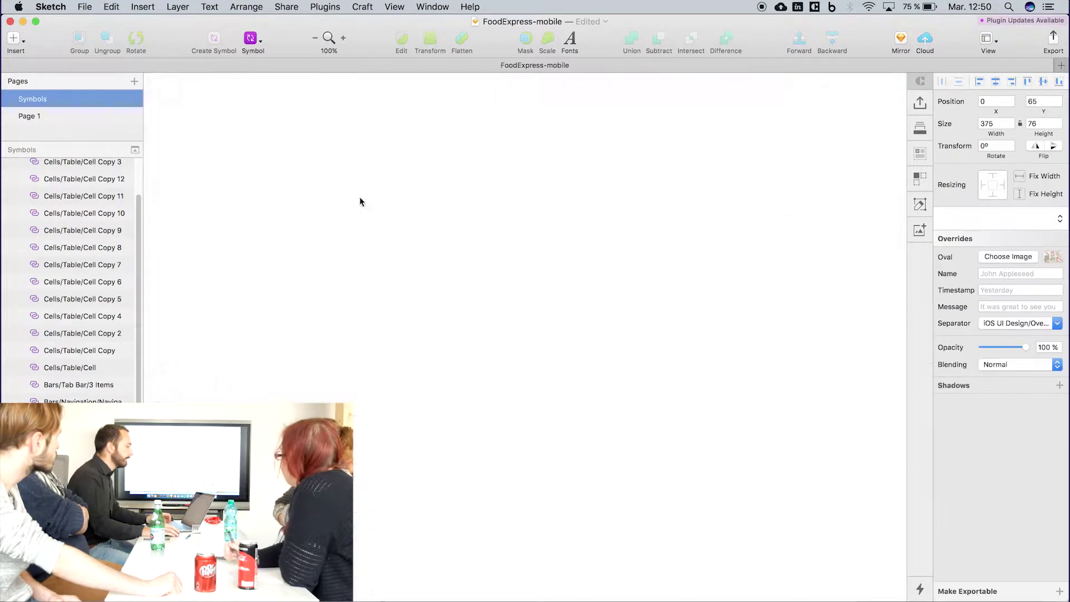
double_click(345, 202)
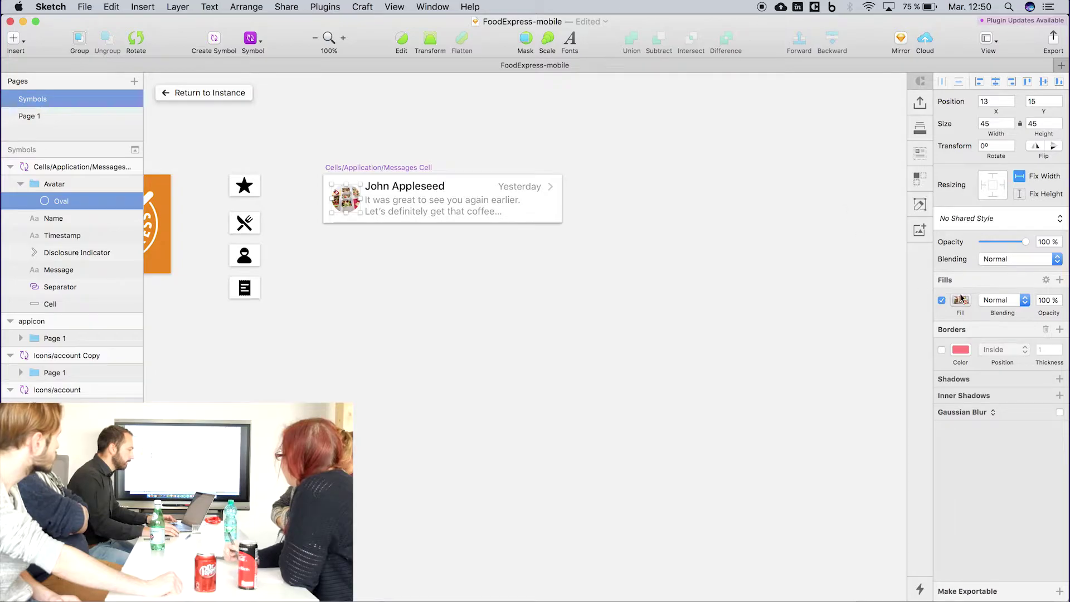
left_click(960, 300)
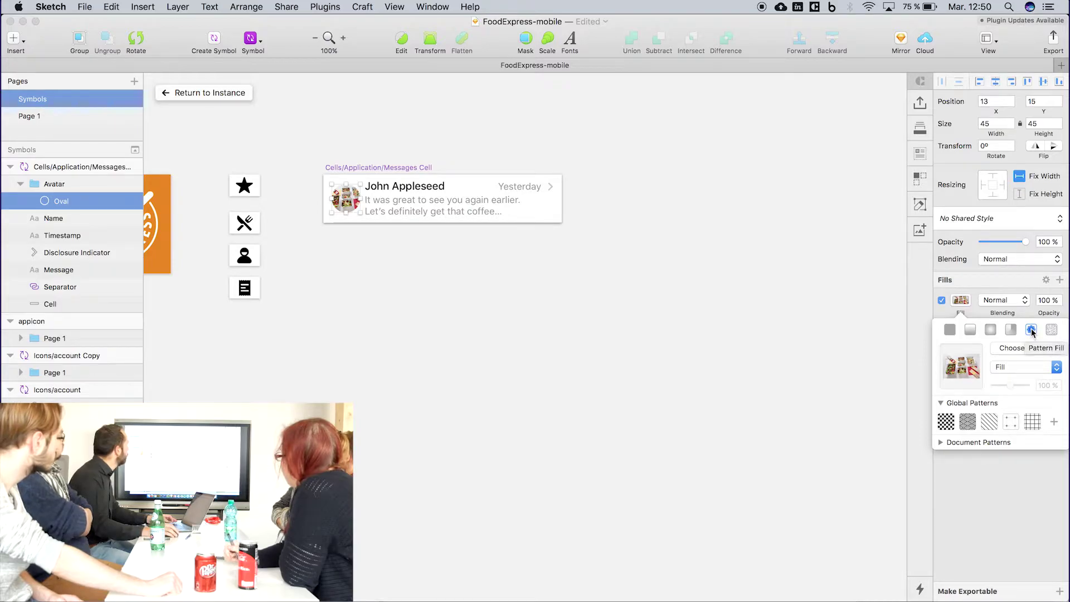
left_click(463, 253)
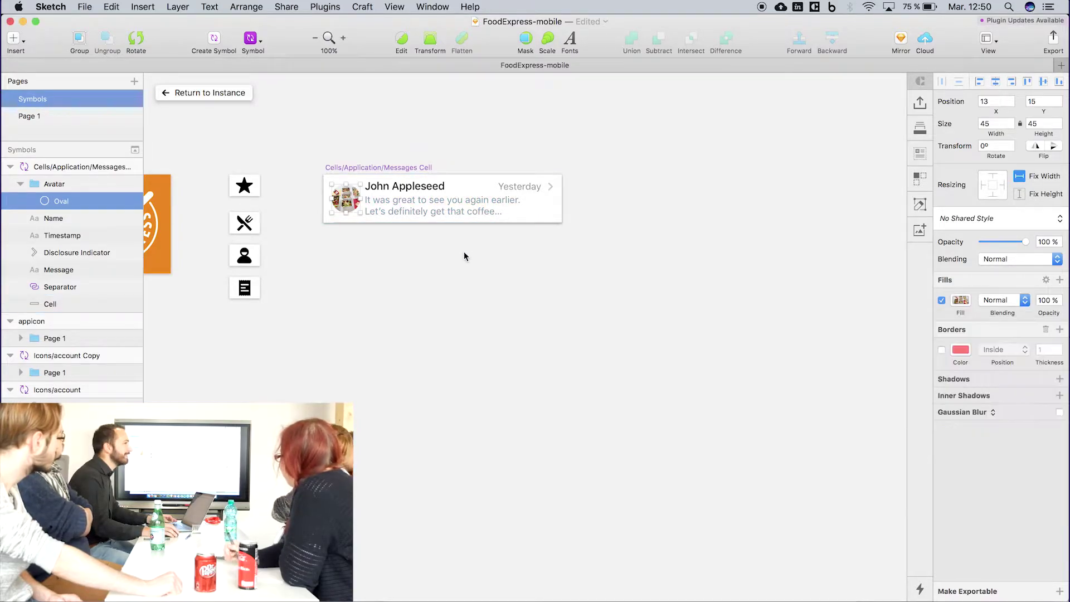
Replace the name text in the Messages Cell symbol with "Nom du restaurant"
left_click(411, 186)
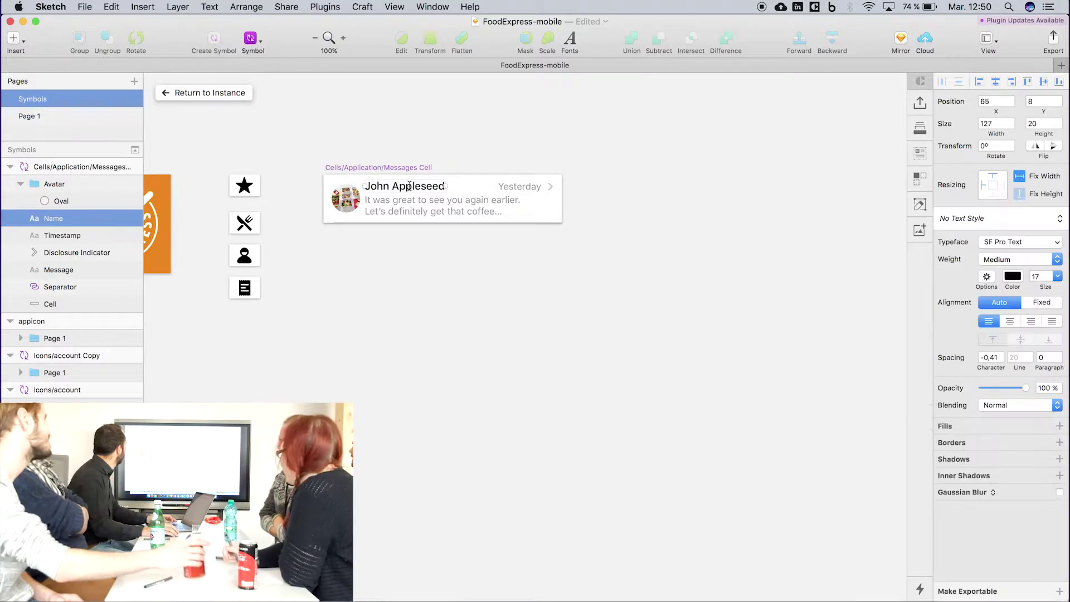
double_click(409, 185)
key("super+a")
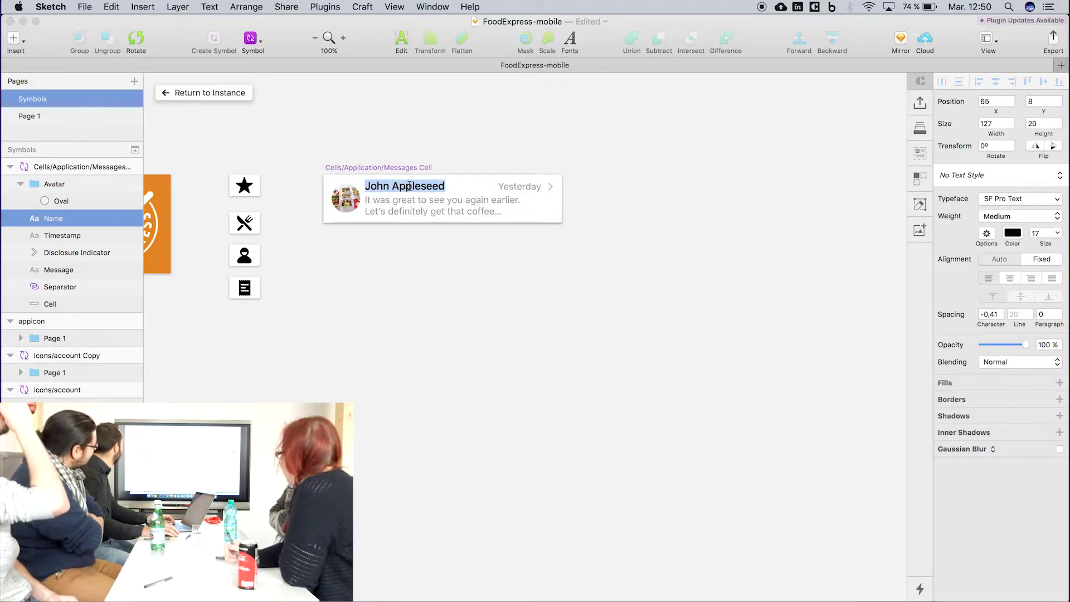
type("Nom du restaurant")
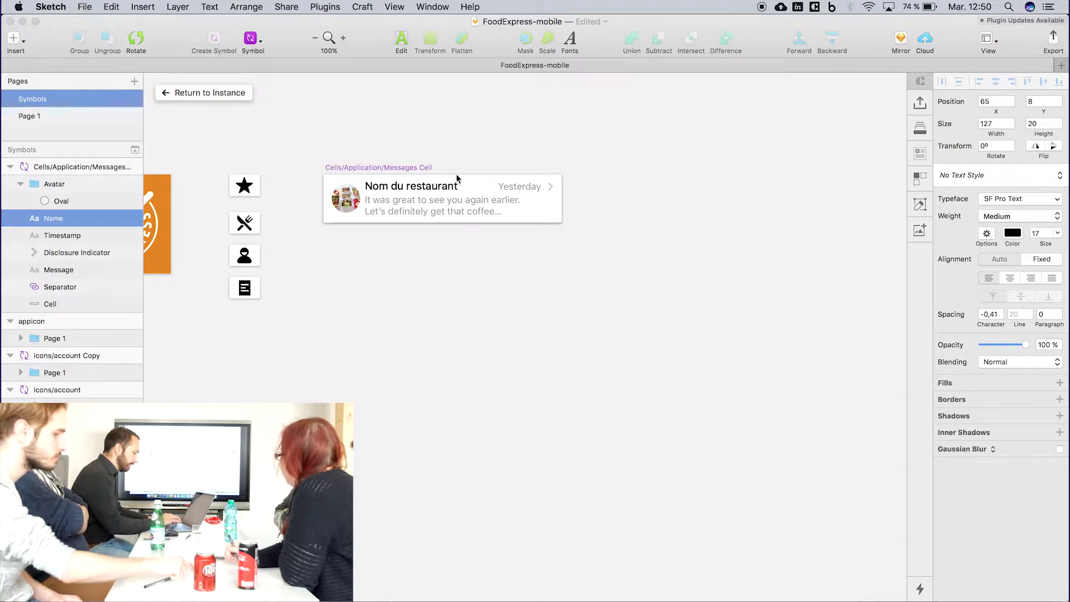
Replace the symbol's message text with "Description du restaurant" and return to the cell instance in 01-restaurants
left_click(444, 210)
double_click(444, 210)
key("cmd+a")
type("Desce")
key("BackSpace")
type("r")
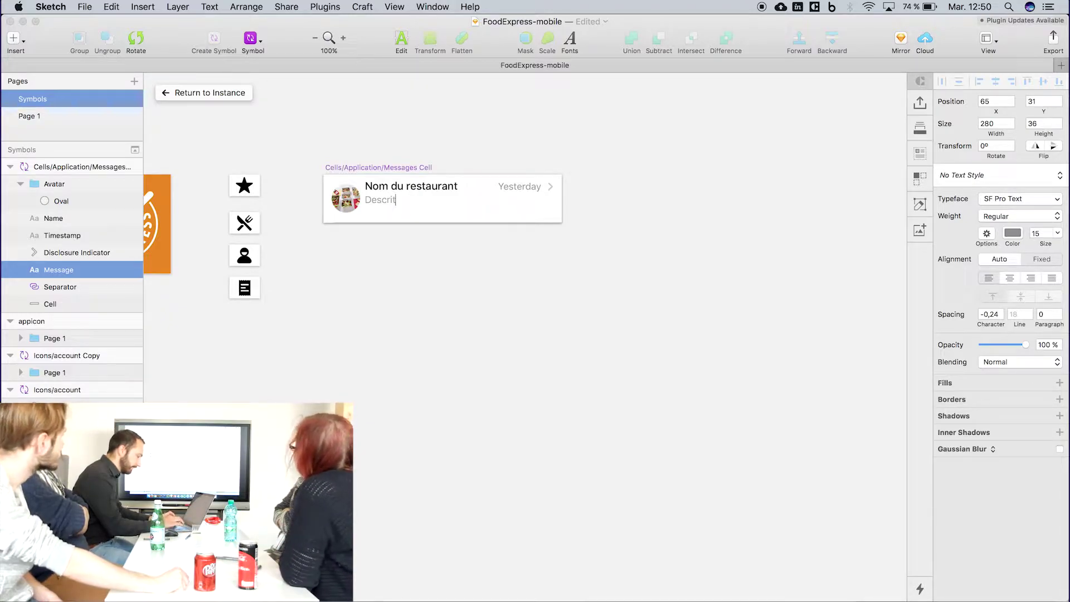
type("iption du restaurant")
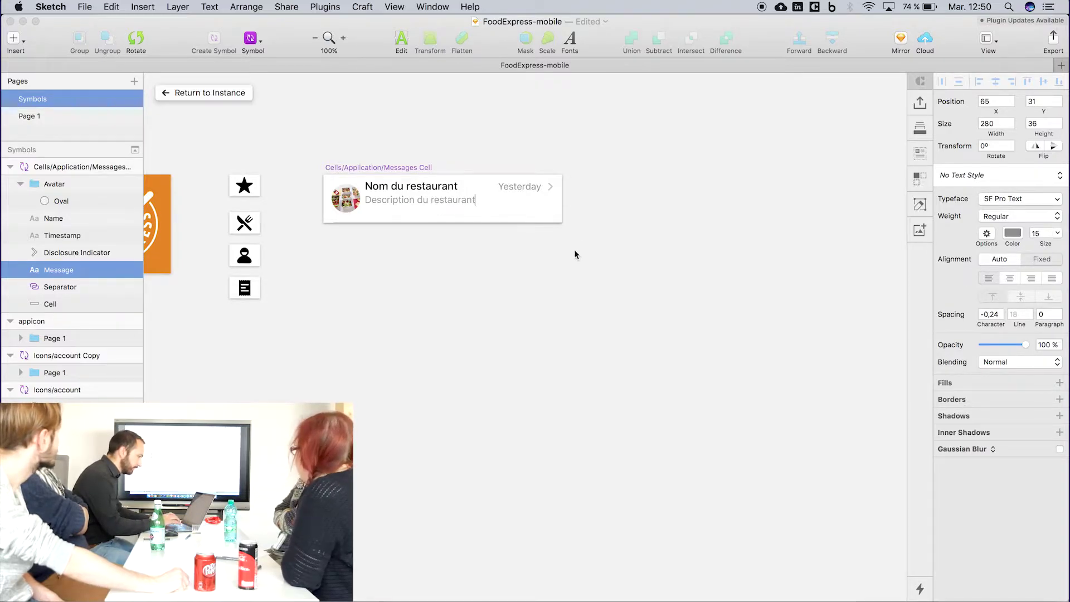
key("Escape")
left_click(214, 92)
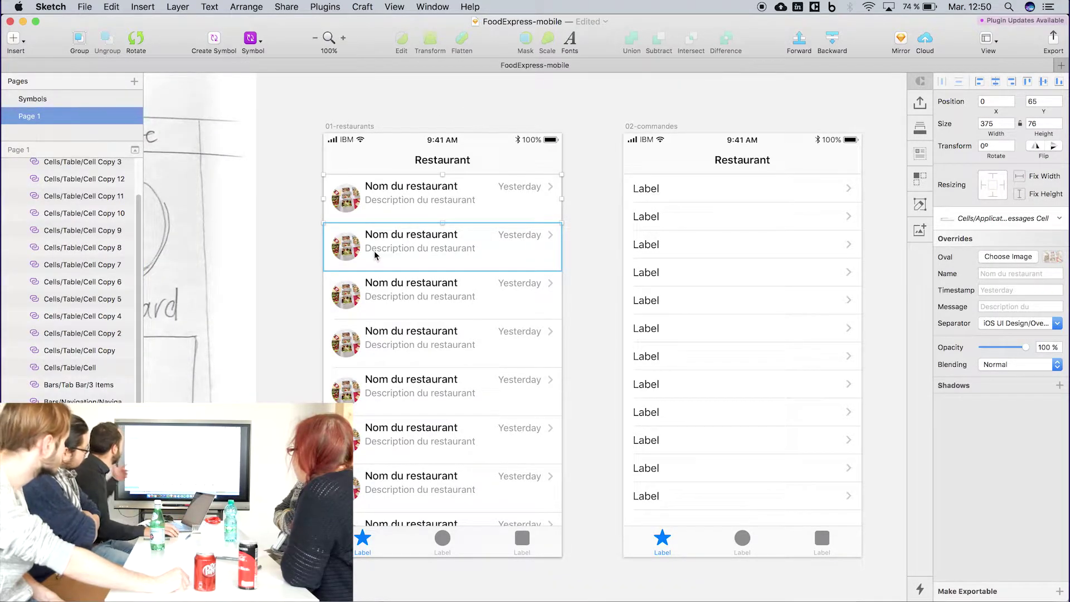
Override the avatar image with resto-burgers.jpg in the second restaurant cell and resto-francais.jpg in the third
left_click(373, 251)
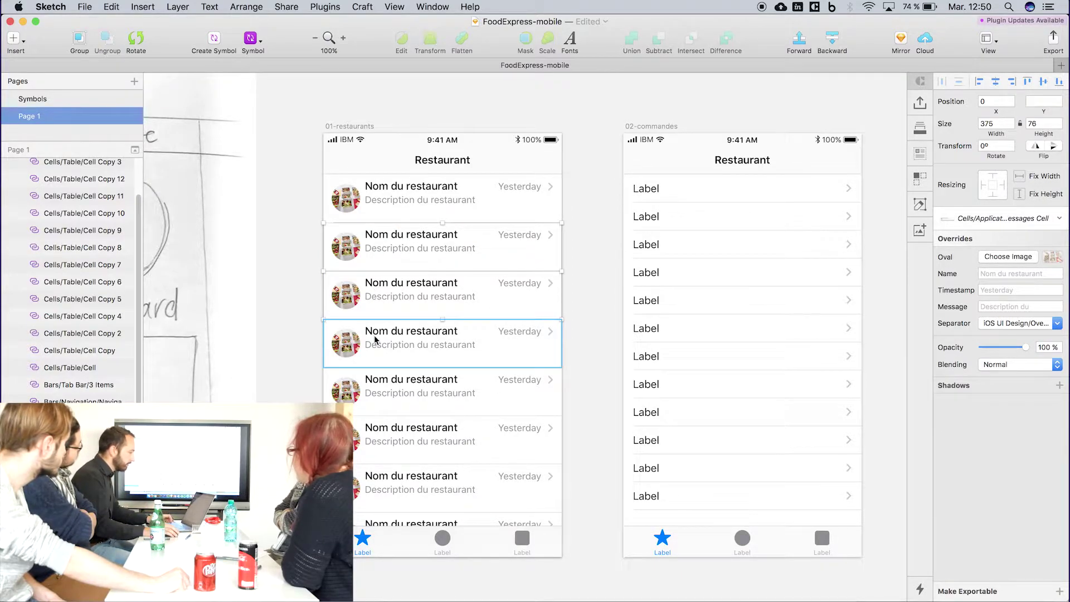
left_click(1007, 256)
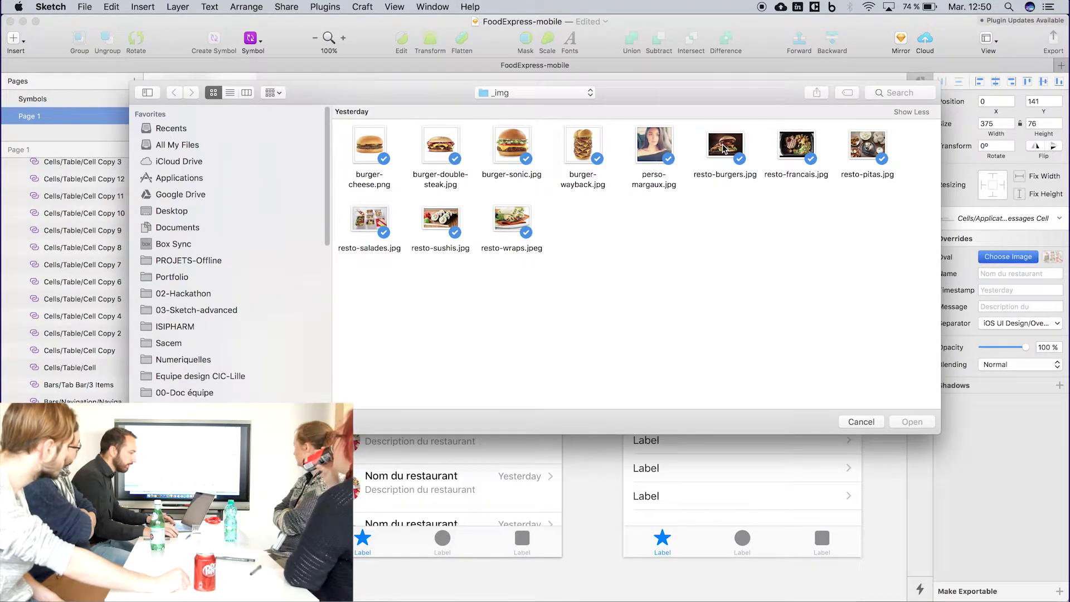
double_click(723, 146)
left_click(367, 300)
left_click(1006, 257)
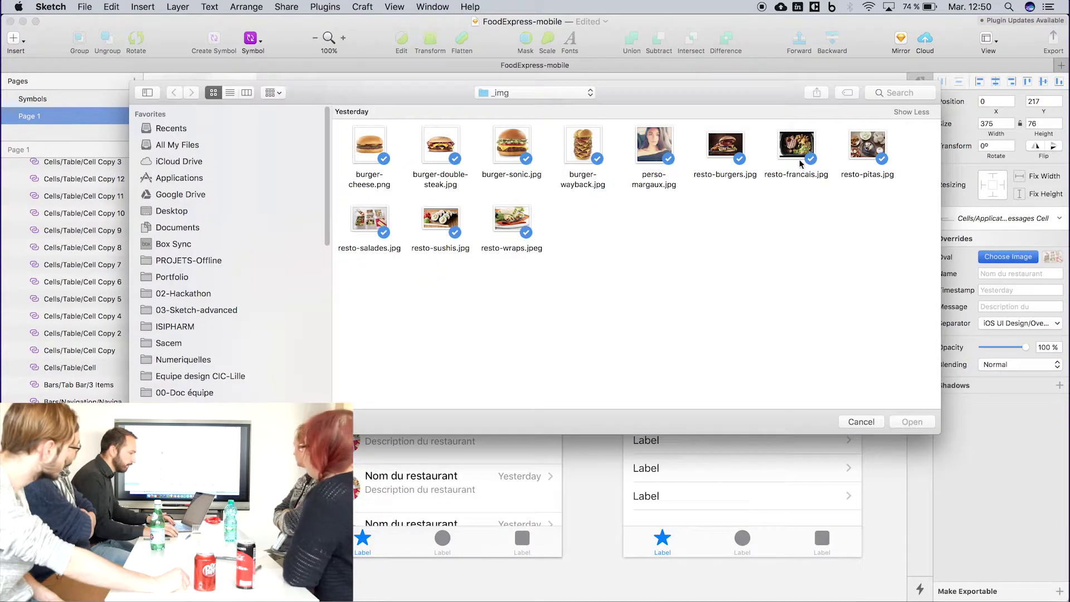
double_click(796, 148)
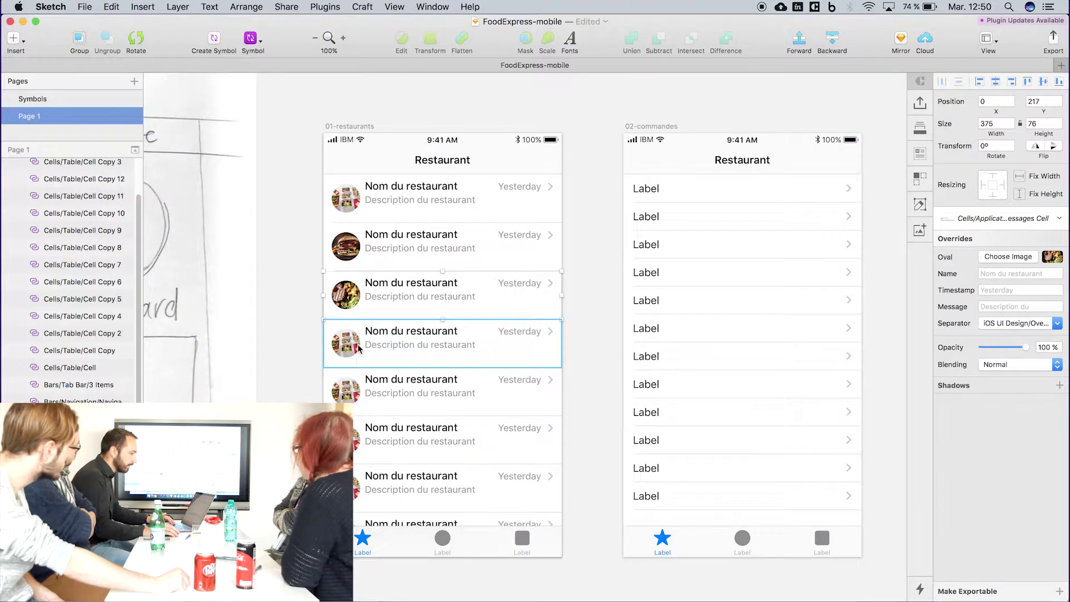
Override the avatar image with resto-pitas.jpg in the fourth restaurant cell and resto-sushis.jpg in the fifth
left_click(359, 348)
left_click(1007, 256)
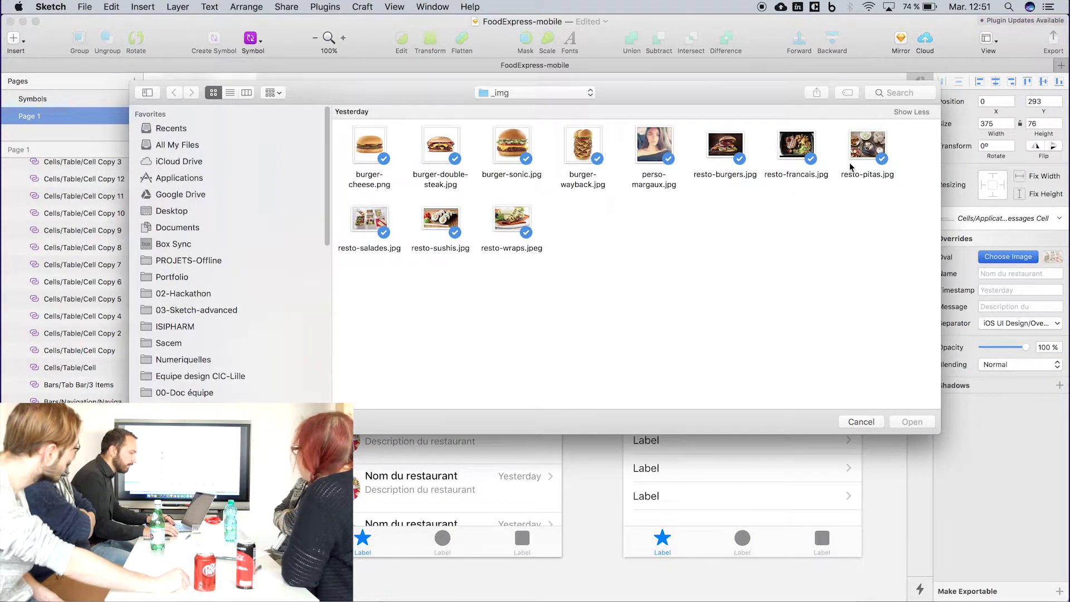
double_click(860, 155)
left_click(552, 390)
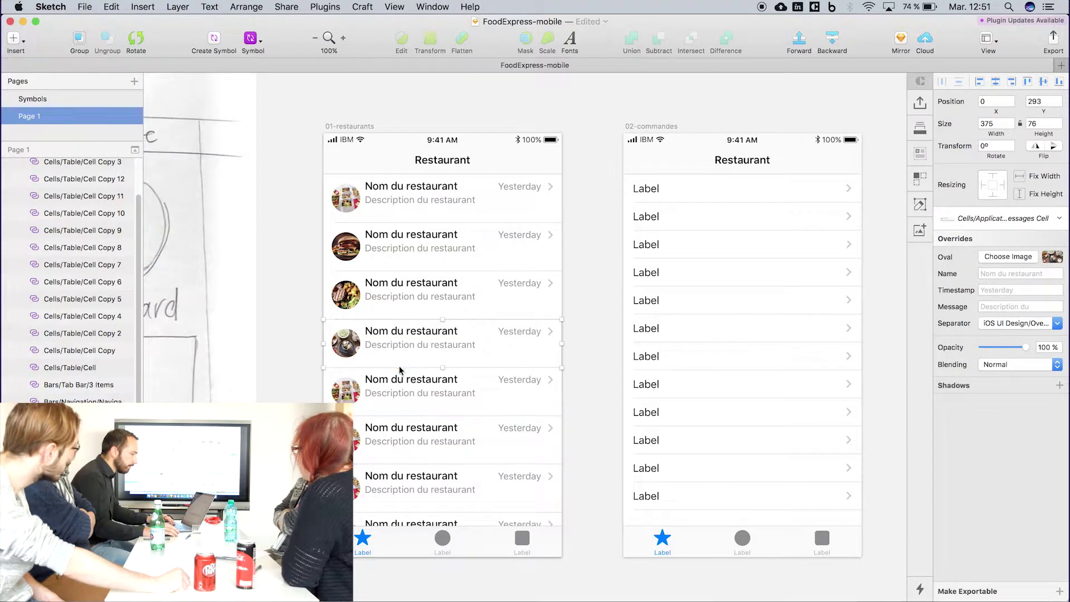
left_click(1027, 258)
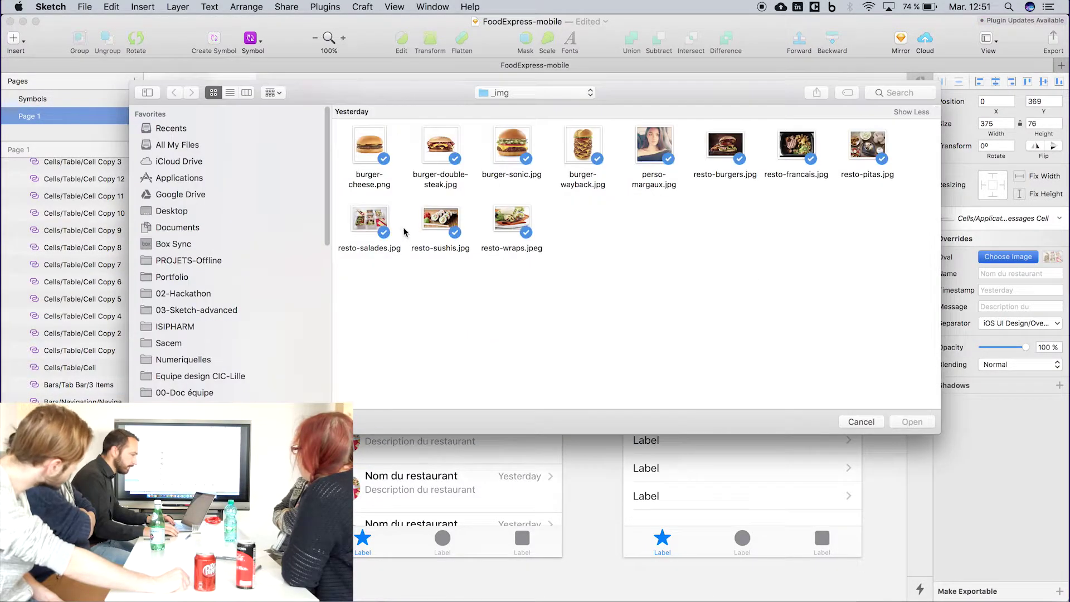
double_click(431, 223)
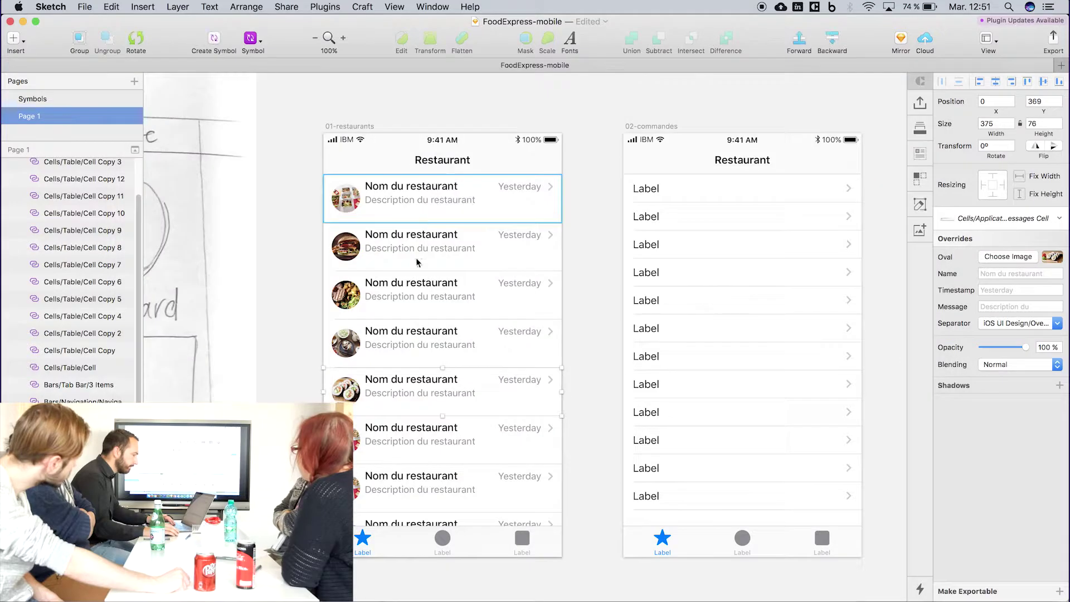
Override the avatar image of the sixth restaurant cell with resto-wraps.jpeg and leave nothing selected
left_click(552, 439)
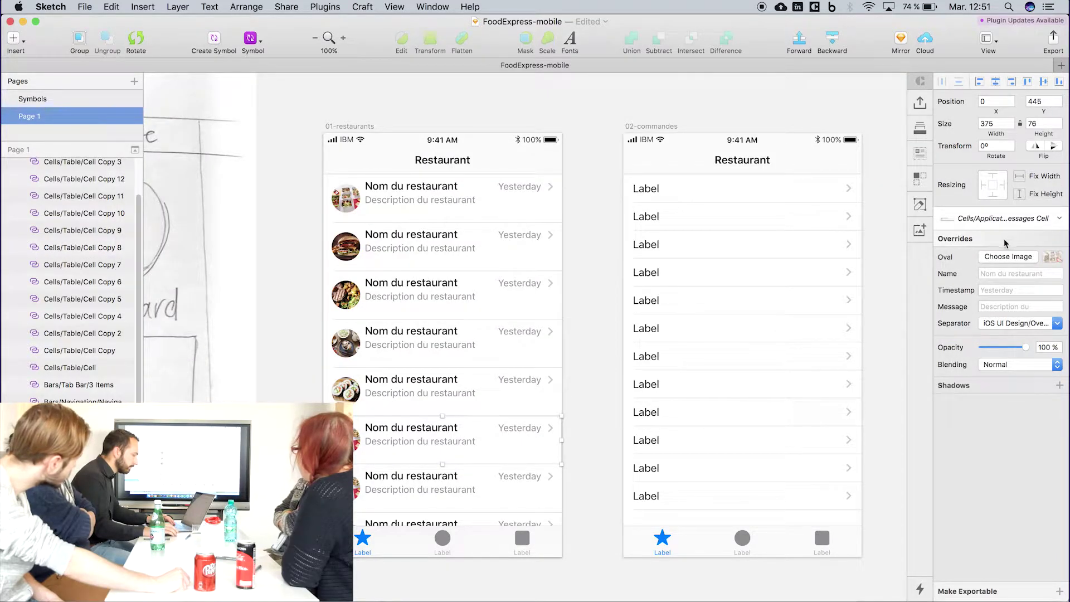
left_click(1010, 257)
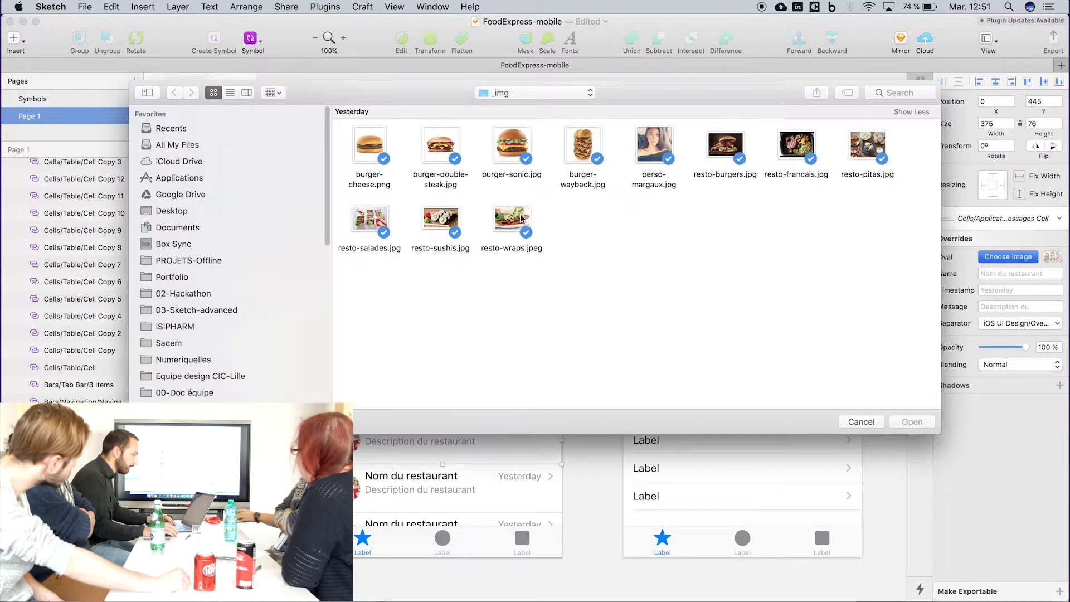
left_click(513, 223)
double_click(513, 223)
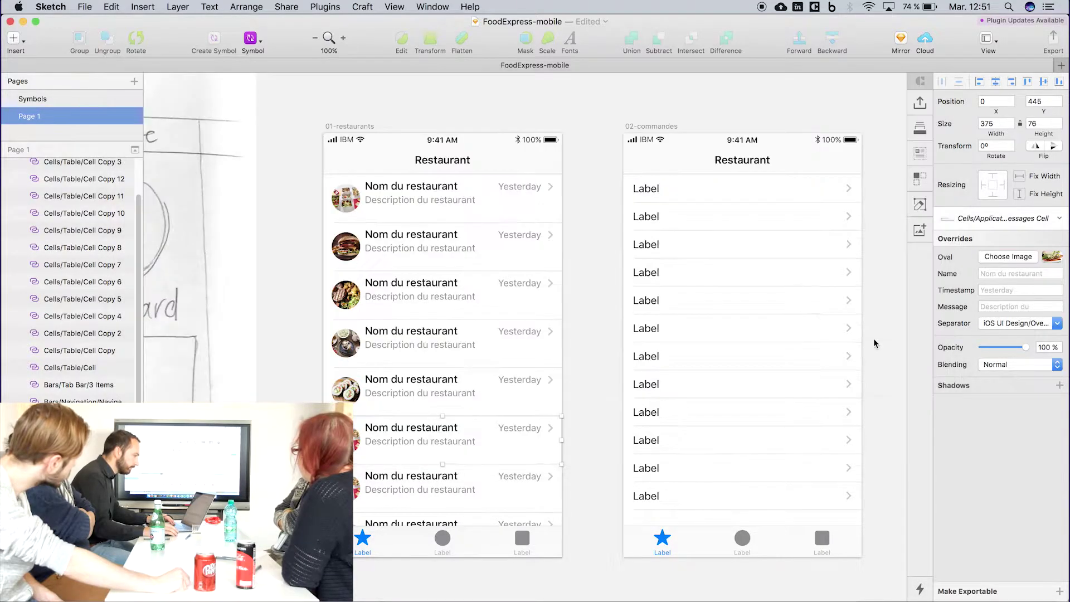
left_click(412, 510)
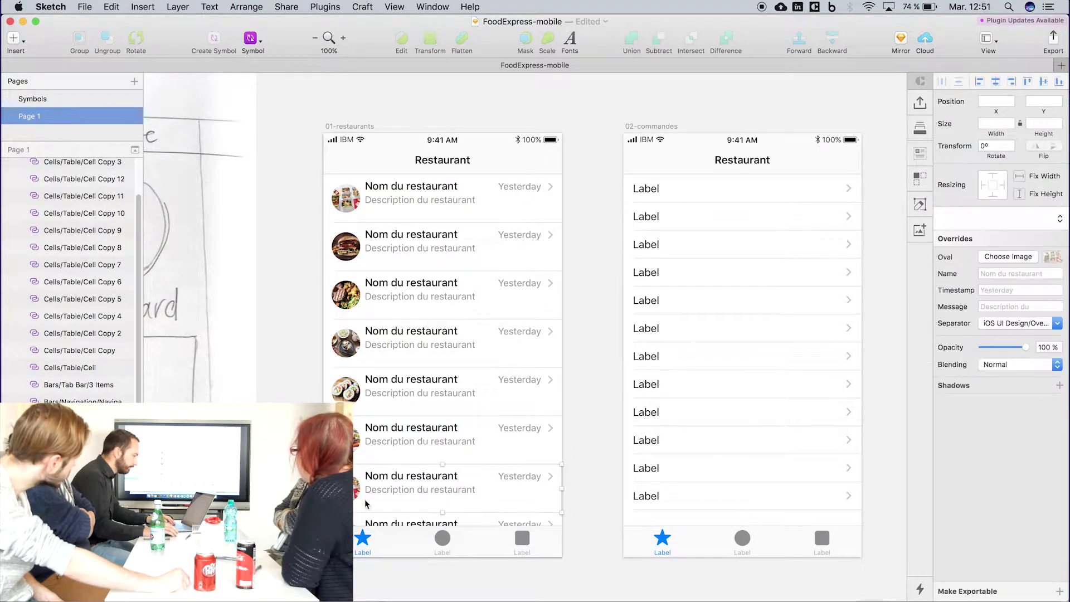
key("Escape")
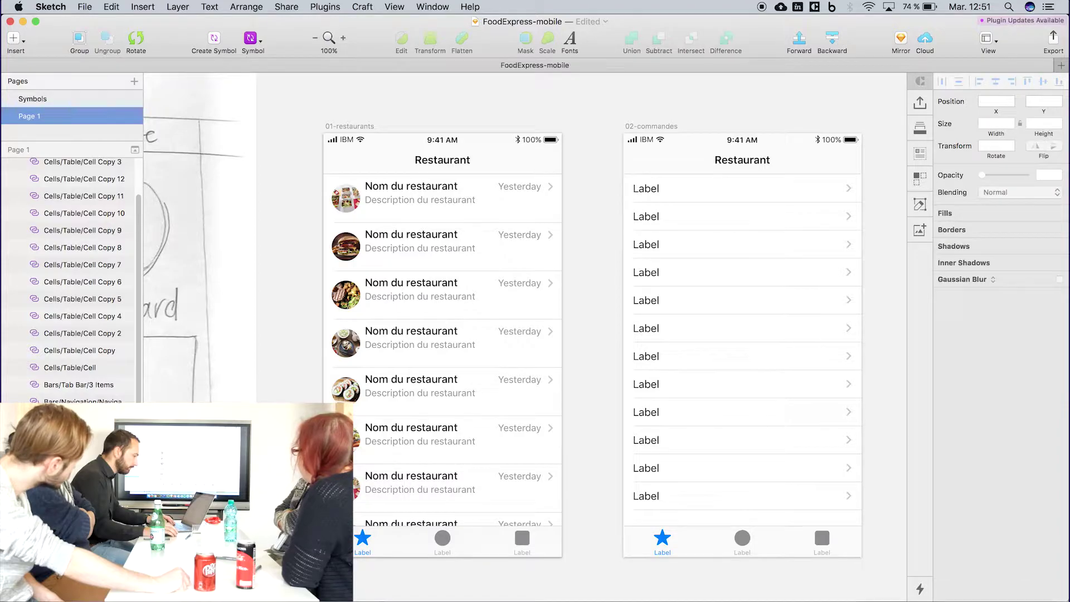
left_click(251, 39)
mouse_move(286, 75)
mouse_move(486, 196)
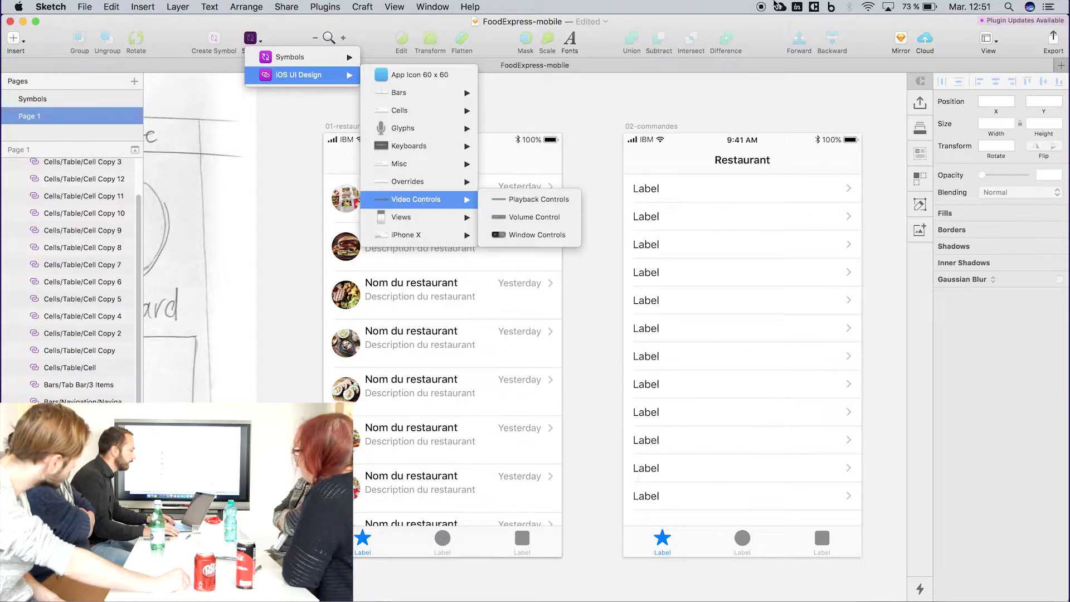
left_click(646, 98)
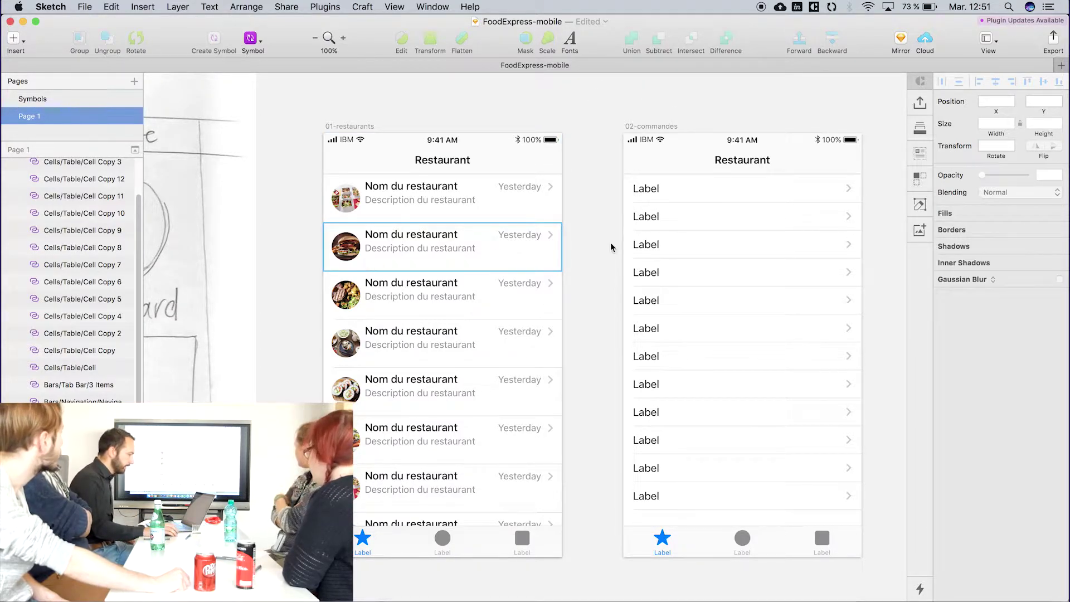
Duplicate the 02-commandes artboard beside the original and delete all the table cells from the copy
left_click_drag(791, 223, 462, 208)
left_click(315, 116)
left_click_drag(316, 119, 632, 119)
left_click_drag(594, 172, 858, 500)
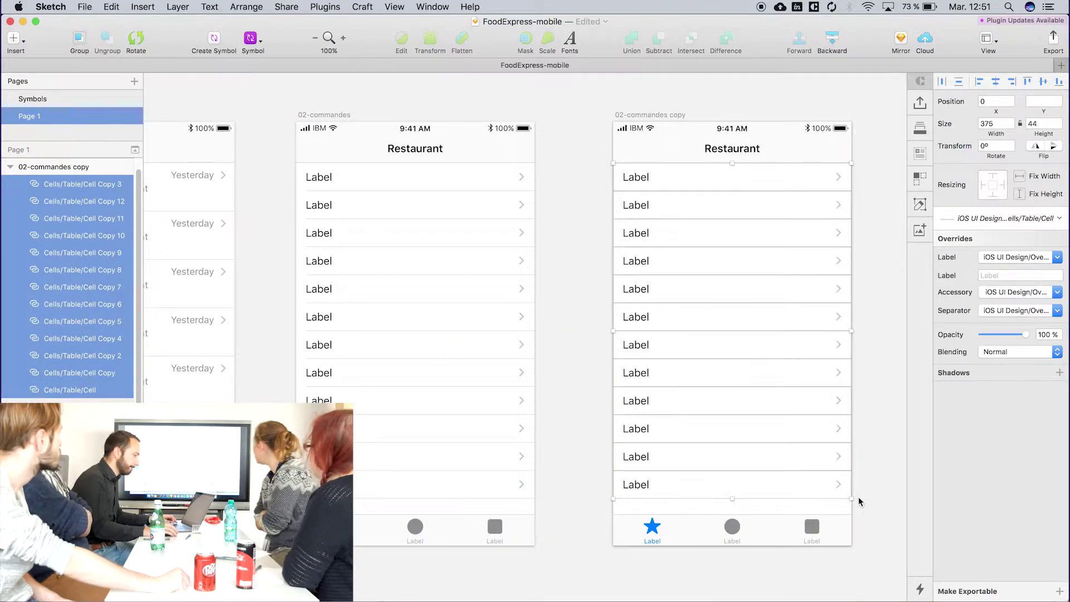
key("Delete")
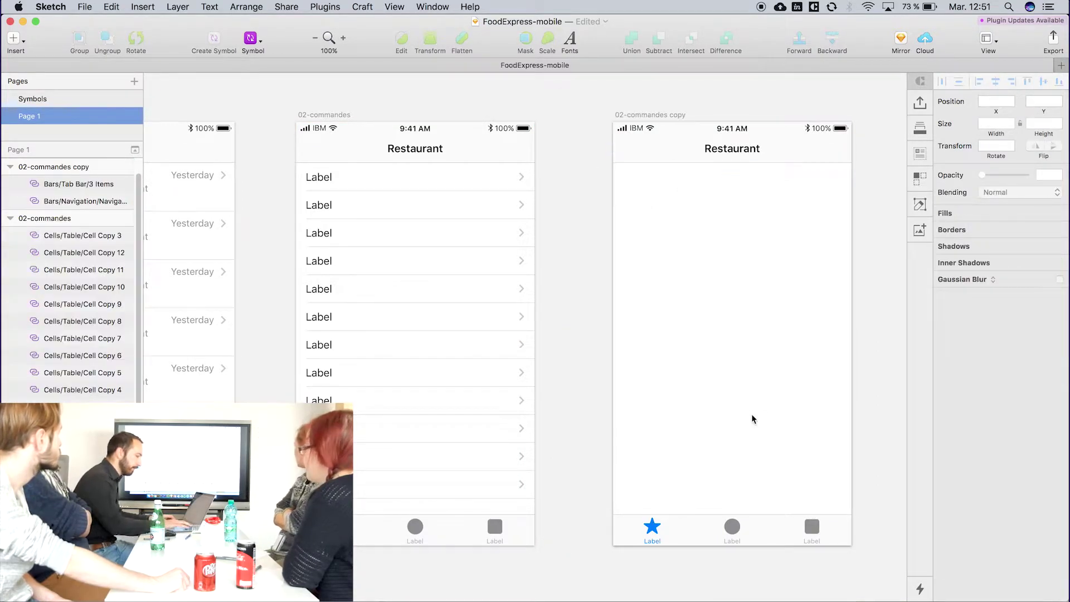
Rename the duplicated artboard as 03-profil and leave nothing selected
left_click_drag(513, 363, 791, 366)
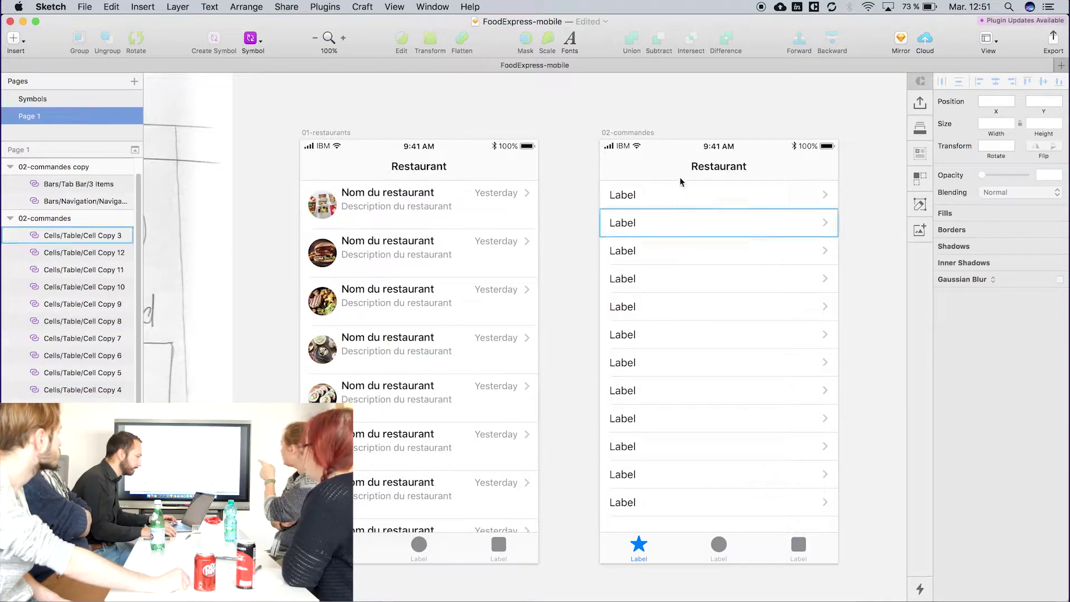
scroll(679, 182, "right", 10)
left_click(535, 113)
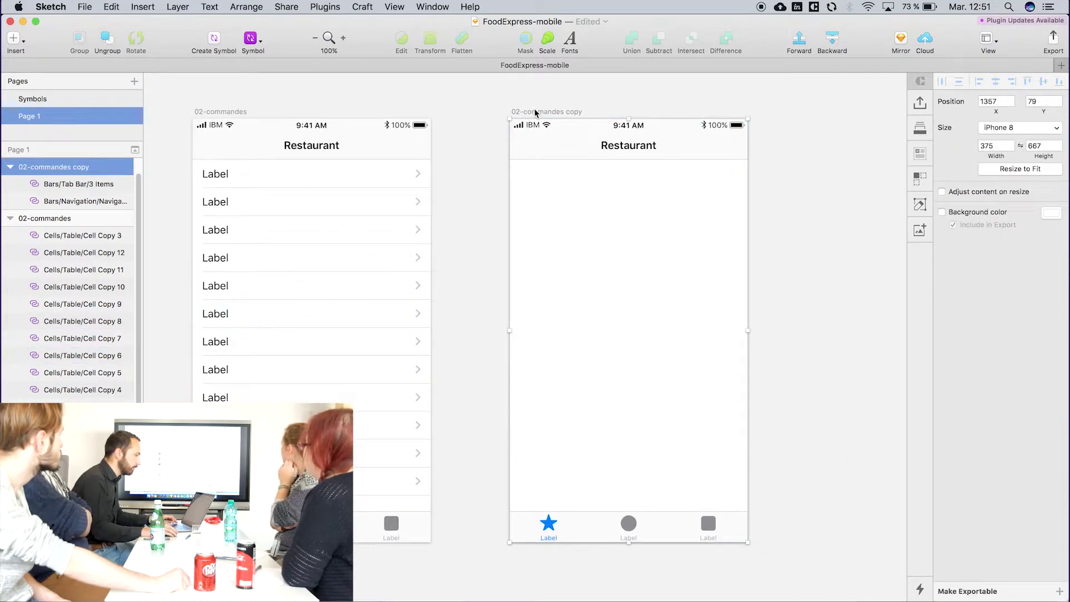
double_click(535, 113)
type("0")
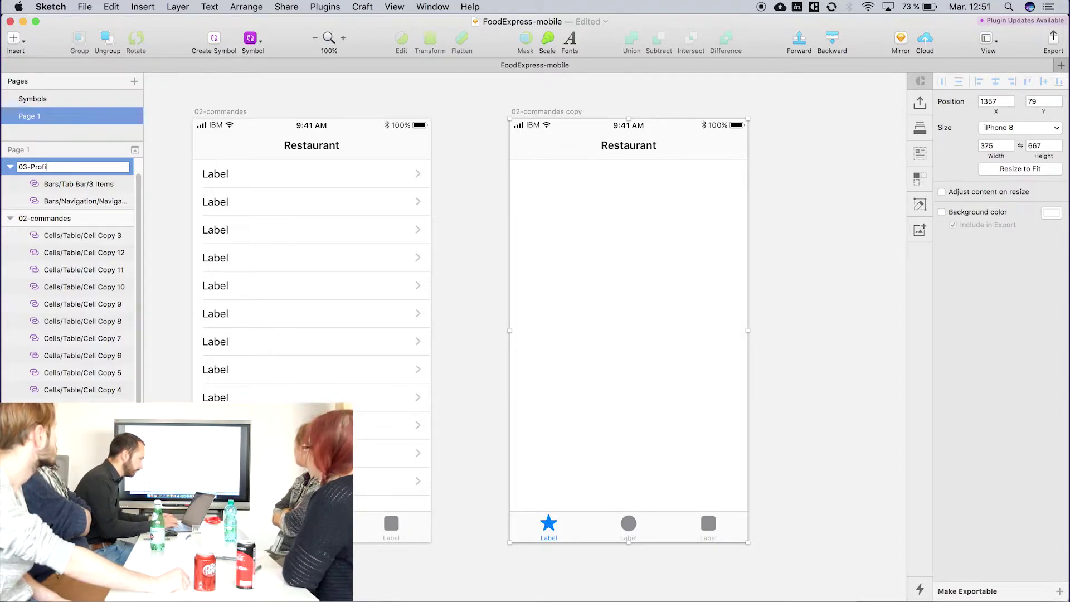
type("3-profil")
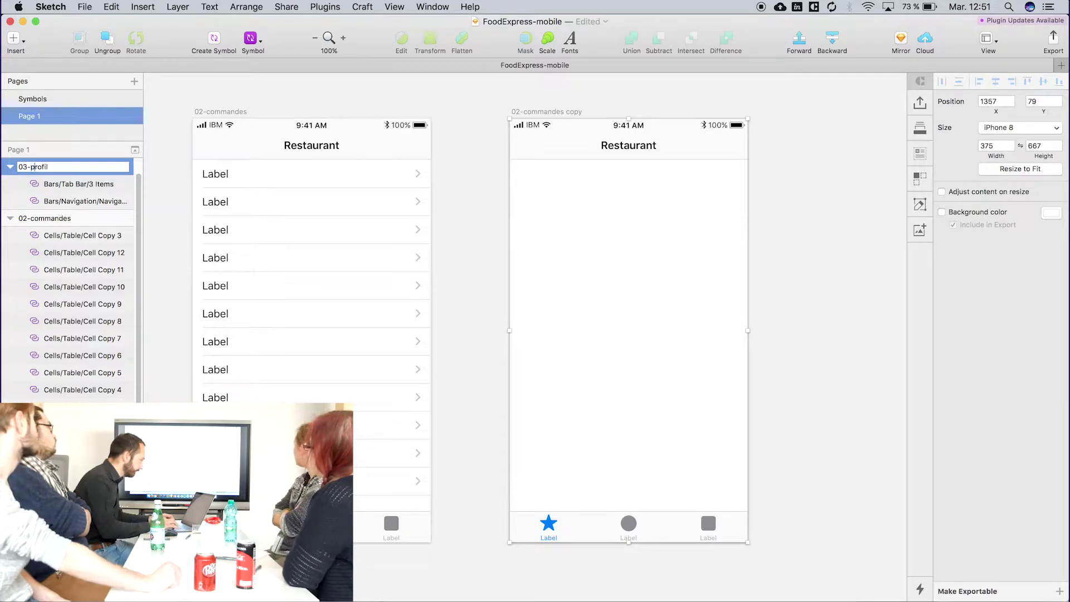
key("Return")
left_click(771, 330)
Draw a circle about 154 by 154 below the navigation bar of 03-profil, horizontally centred, and remove its border
scroll(764, 328, "right", 2)
scroll(764, 328, "right", 1)
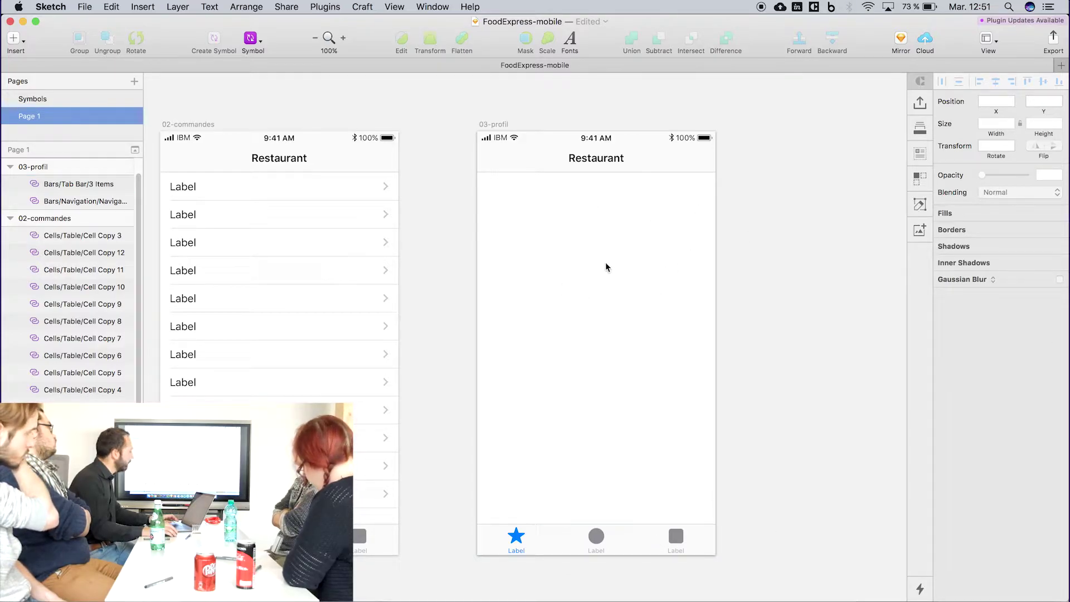
left_click(13, 38)
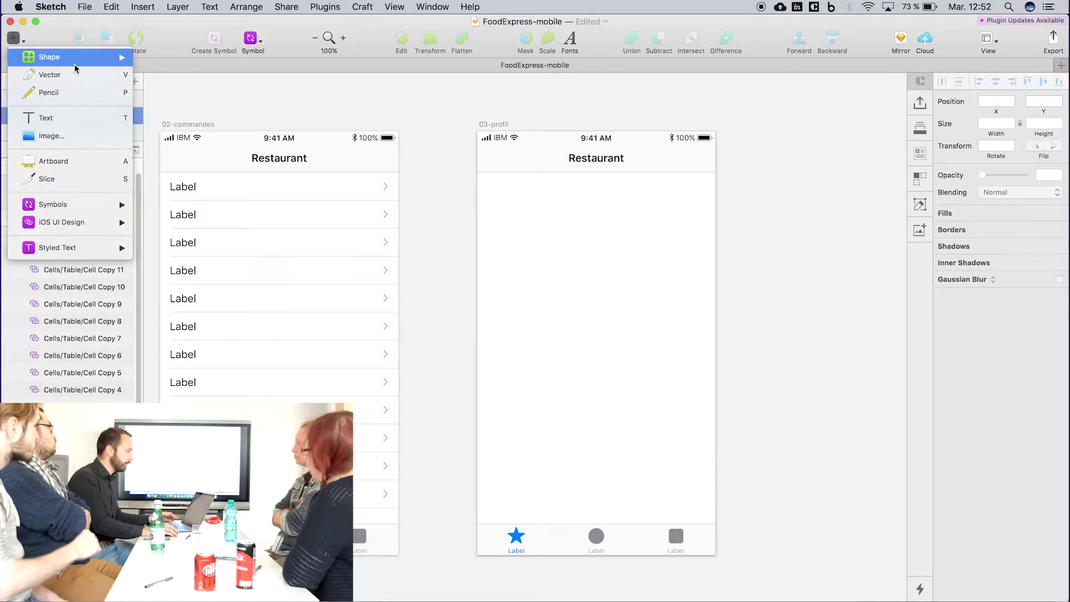
mouse_move(75, 58)
left_click(167, 110)
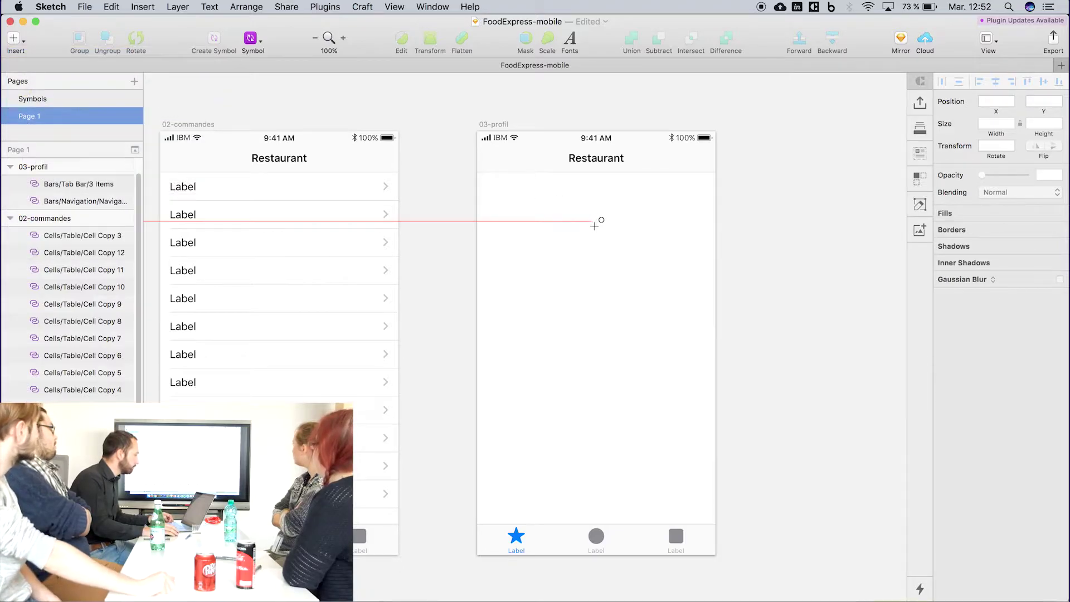
left_click_drag(596, 235, 646, 284)
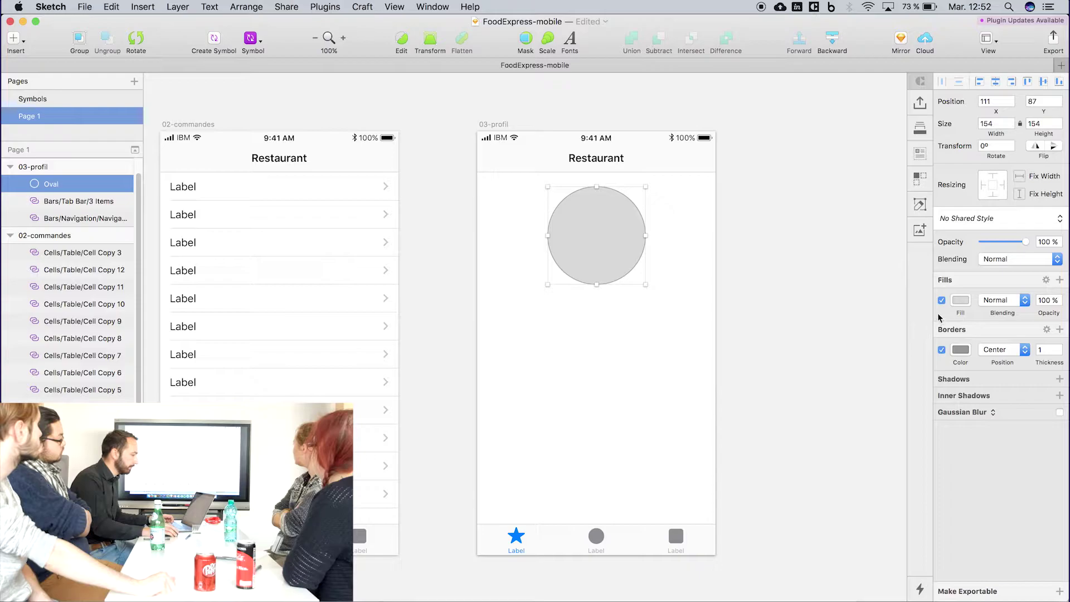
left_click(941, 350)
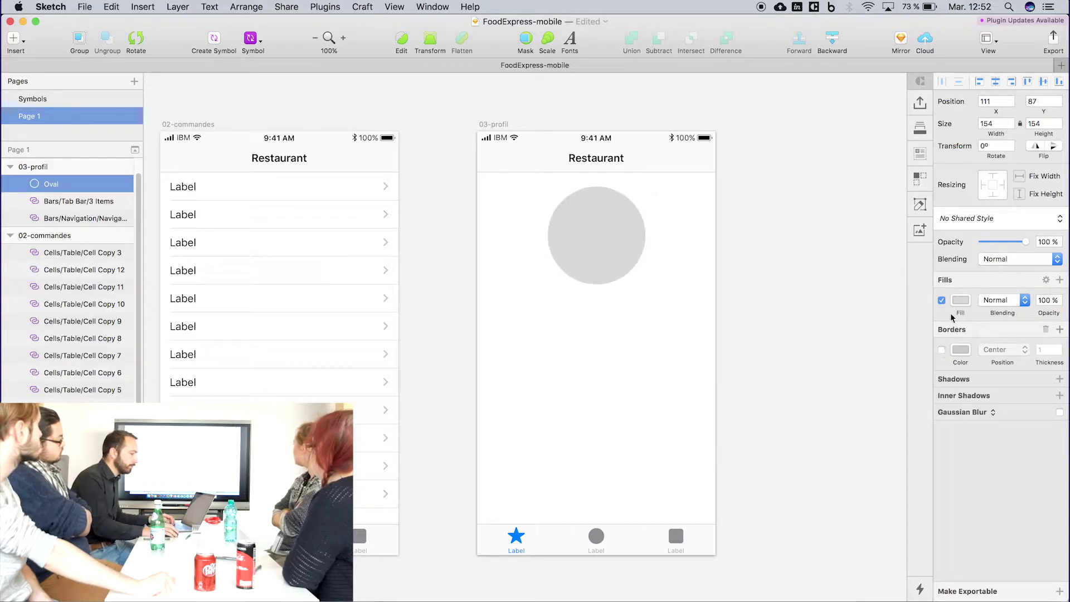
left_click(960, 301)
left_click(935, 231)
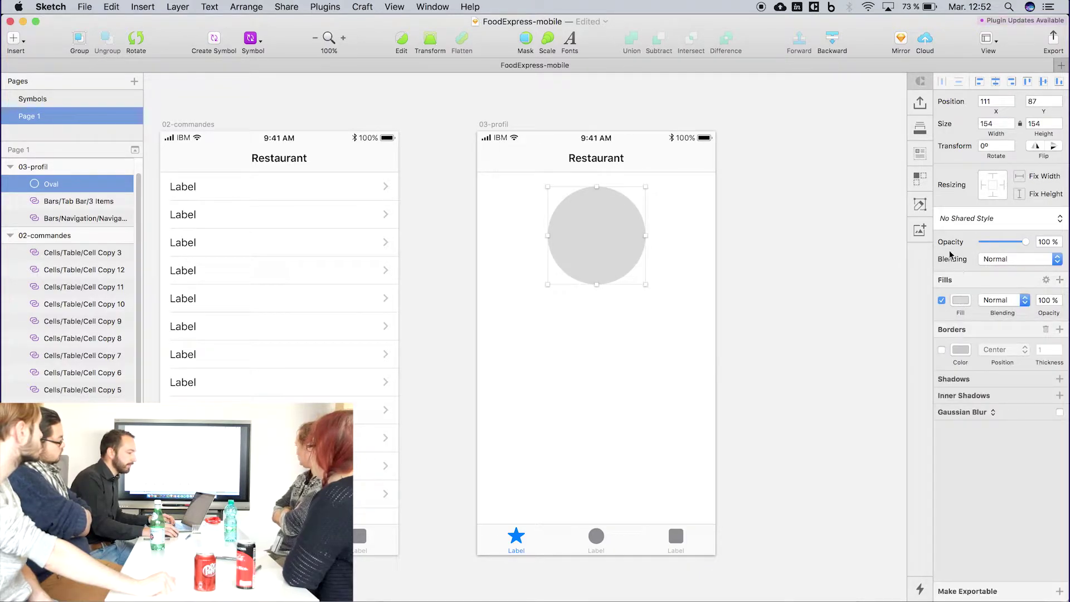
Fill the circle with a stock photo from Craft's Kids category, then swap it for another one
left_click(920, 155)
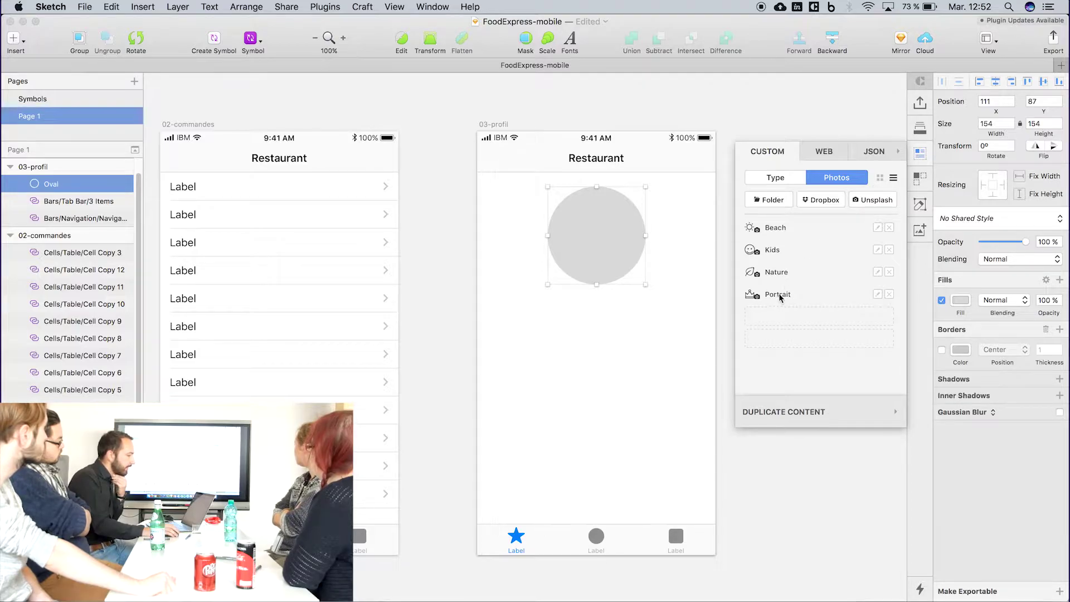
left_click(773, 251)
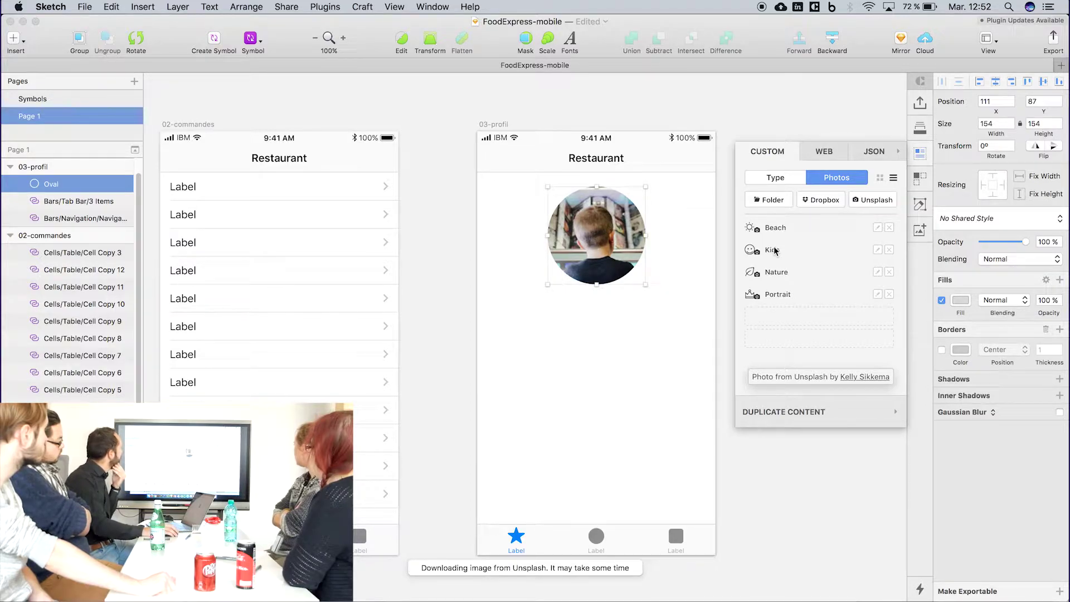
left_click(773, 250)
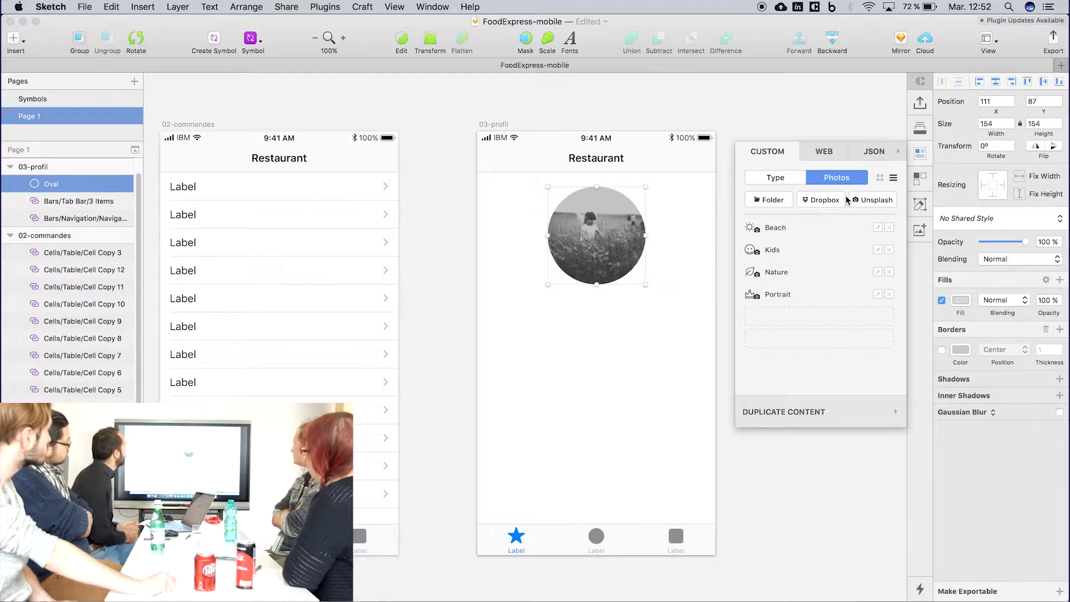
Search Google for "sorciere" in Craft's web content browser
left_click(822, 153)
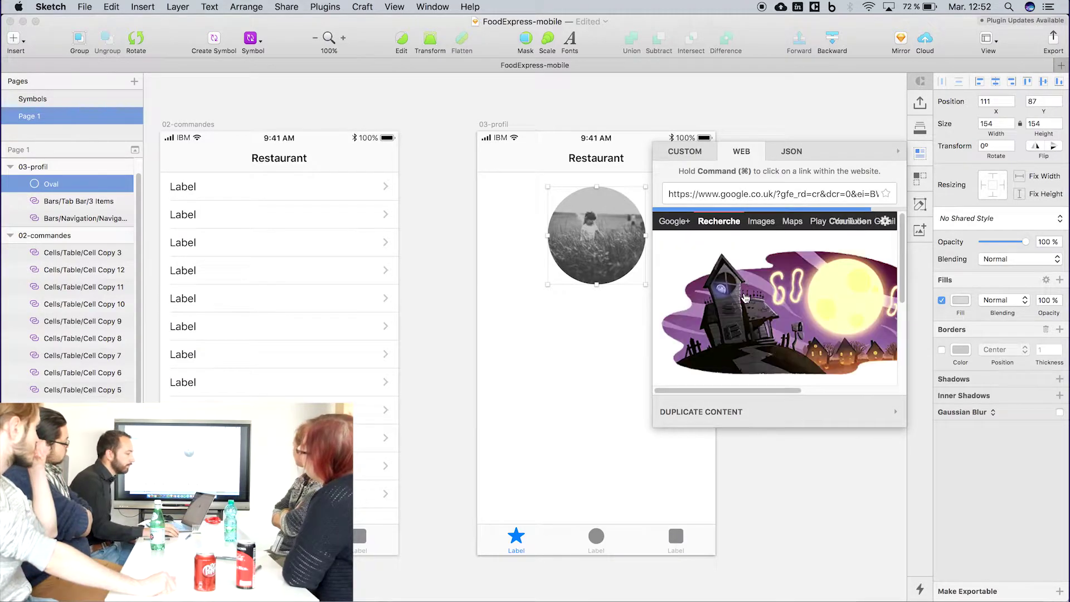
scroll(783, 306, "down", 5)
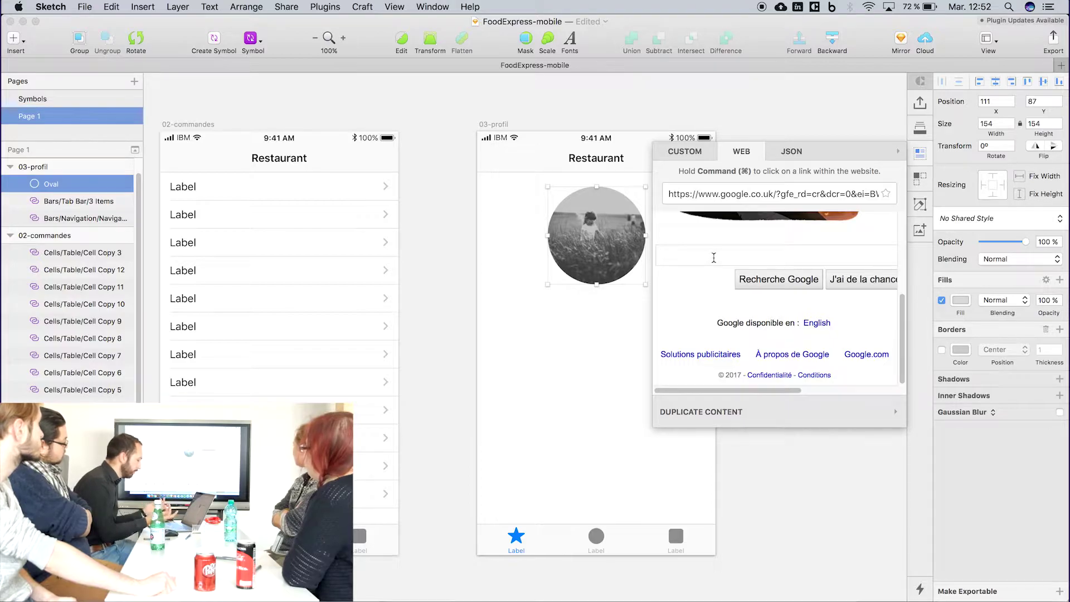
type("homme")
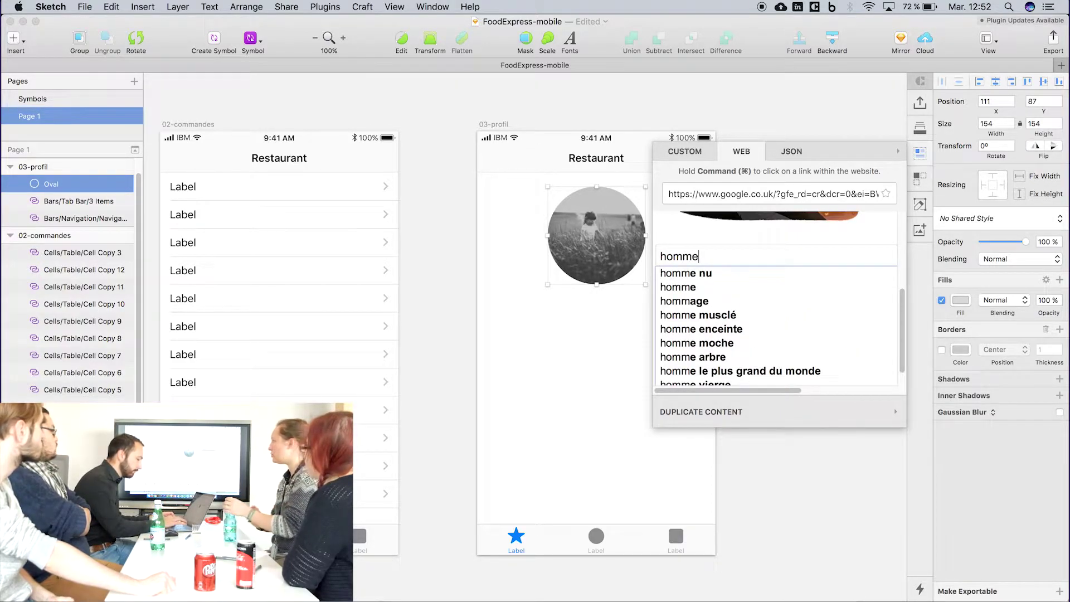
key("super+a")
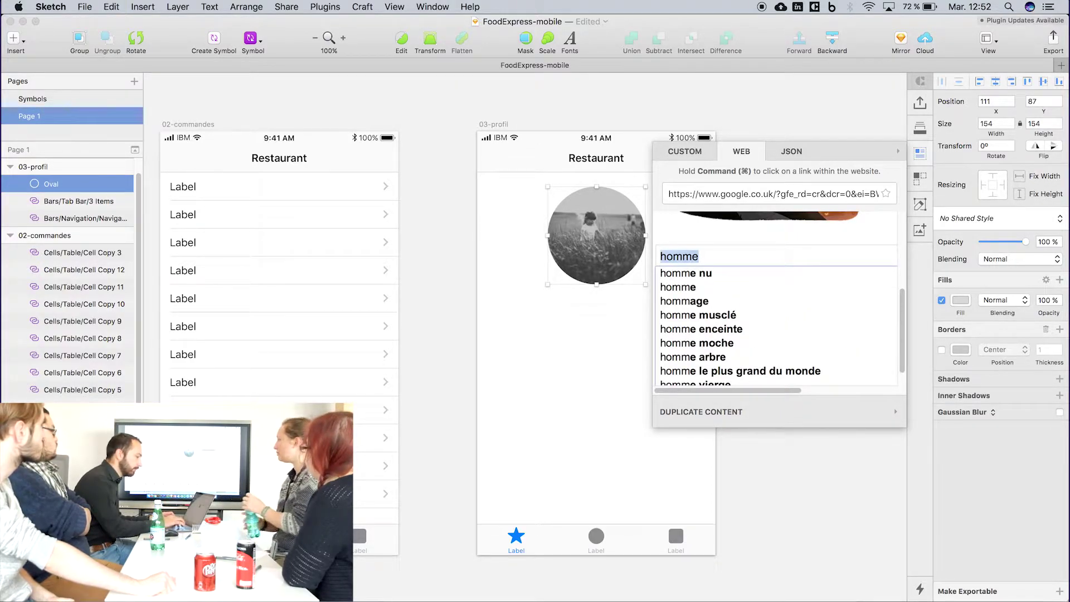
type("sorciere")
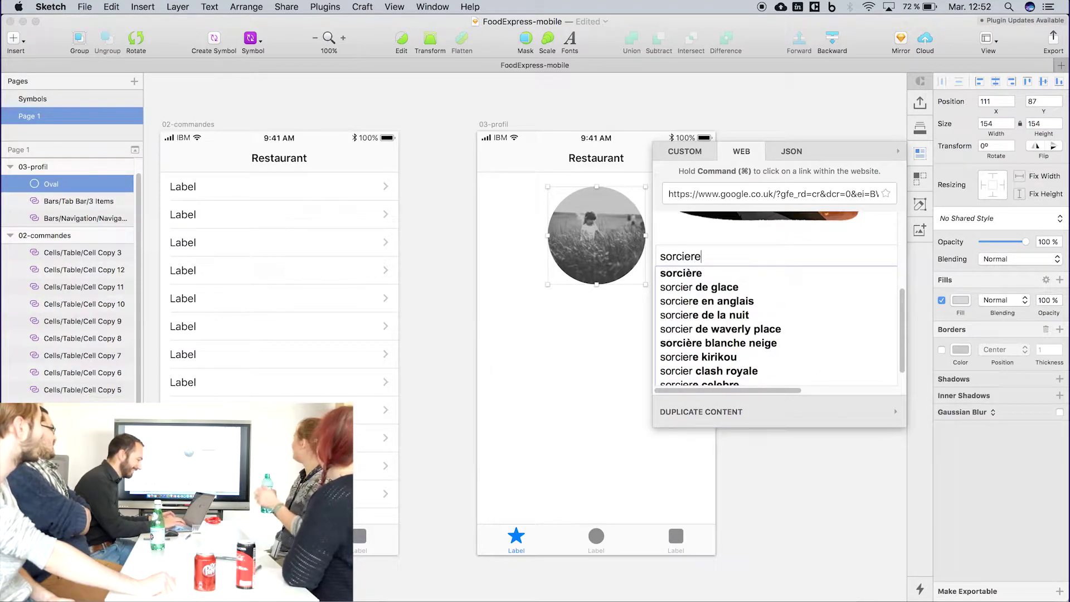
key("Return")
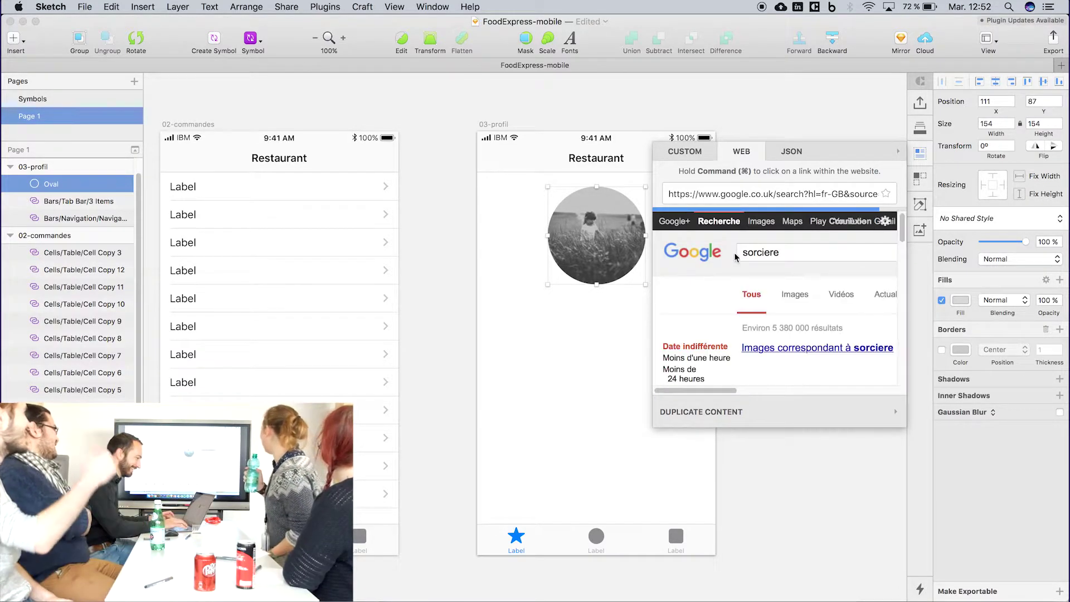
Switch to the image results and fill the circle with the witch picture from allocine.fr
left_click(789, 298)
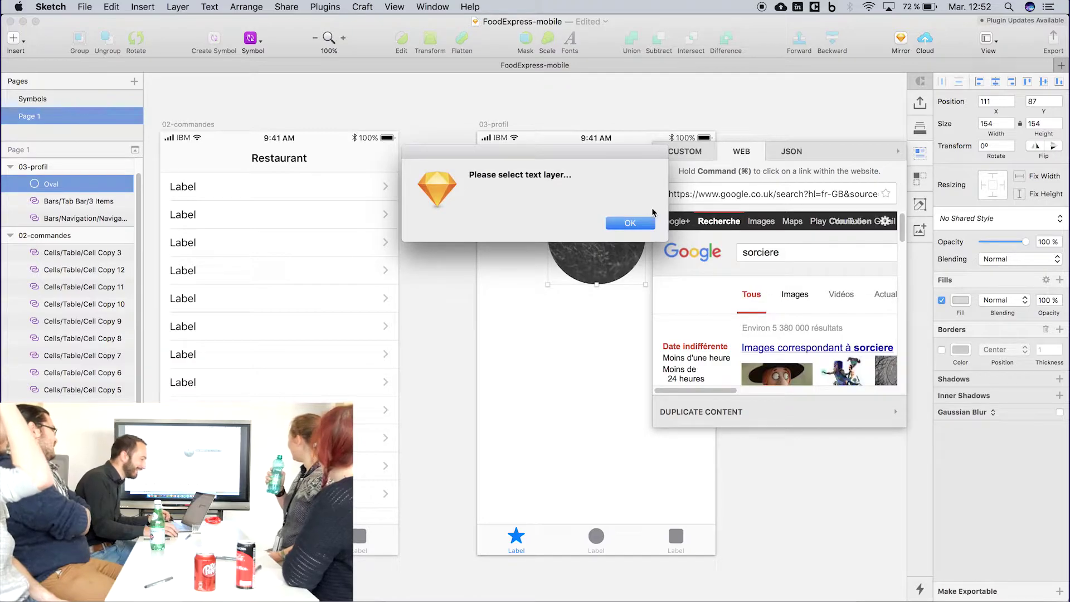
left_click(639, 228)
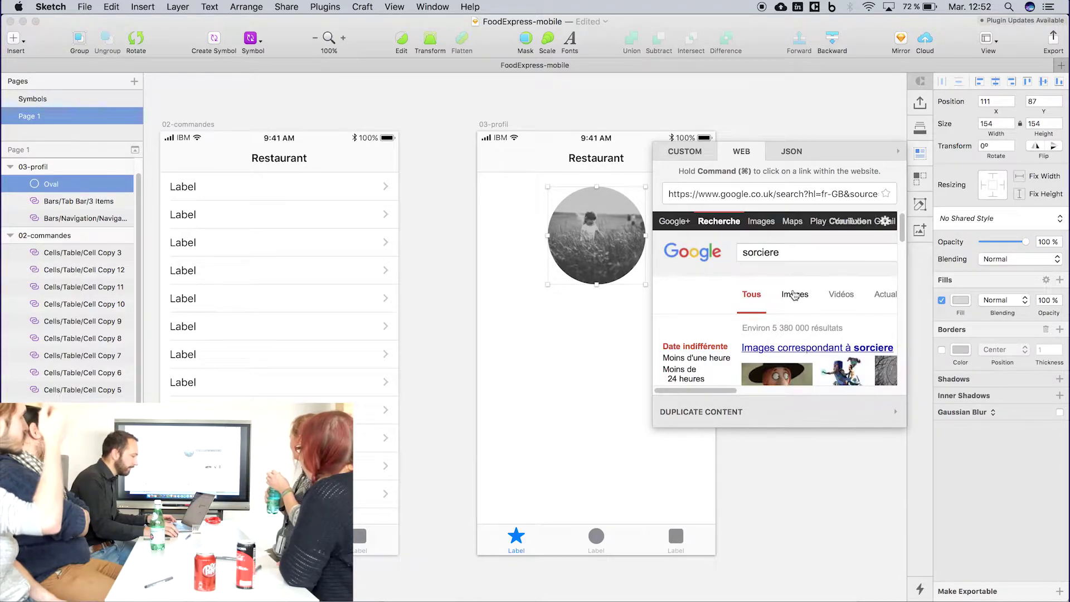
left_click(794, 295)
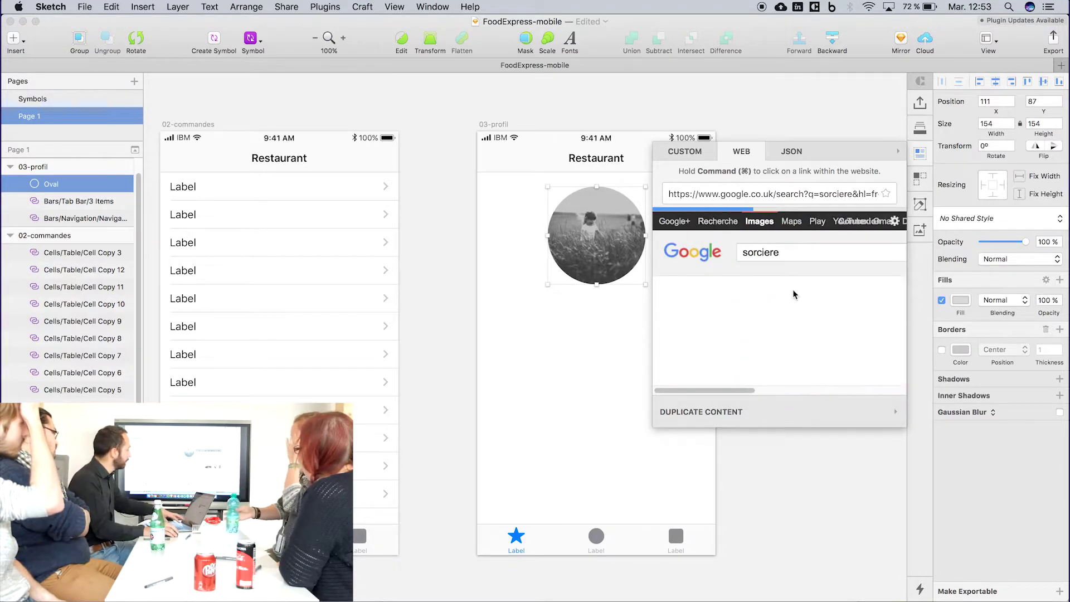
scroll(794, 298, "down", 3)
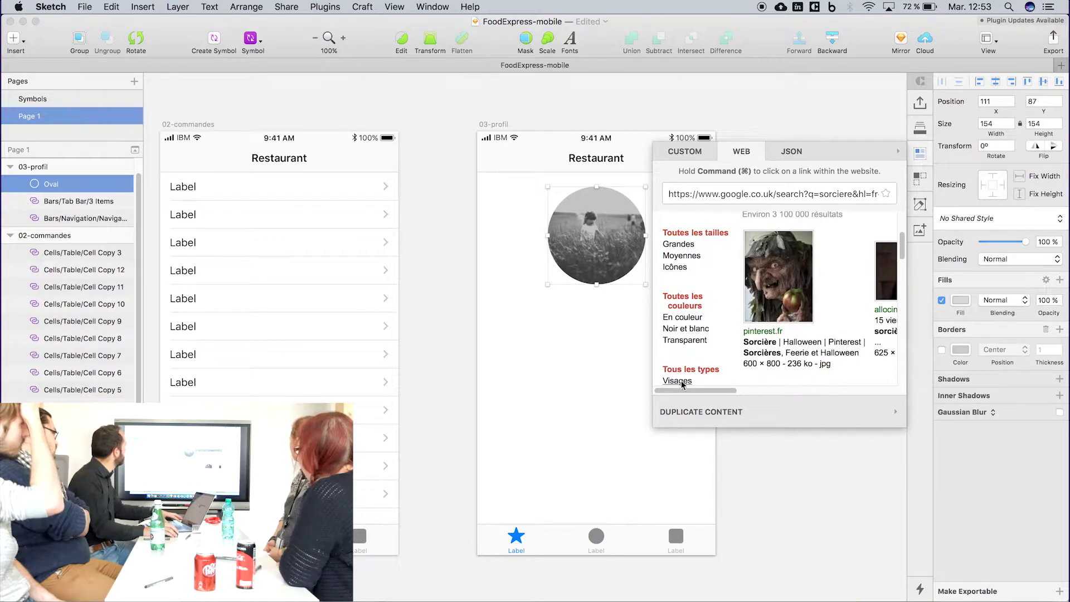
left_click_drag(682, 389, 760, 365)
left_click(743, 269)
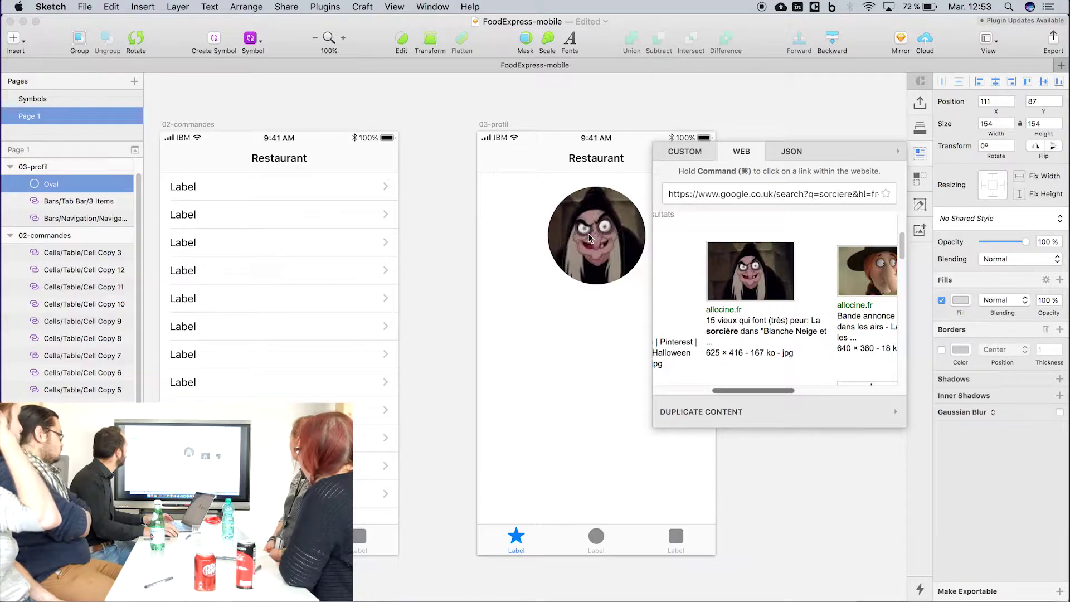
Replace the circle's image fill with a portrait photo of a woman from the image files and leave nothing selected
left_click(587, 233)
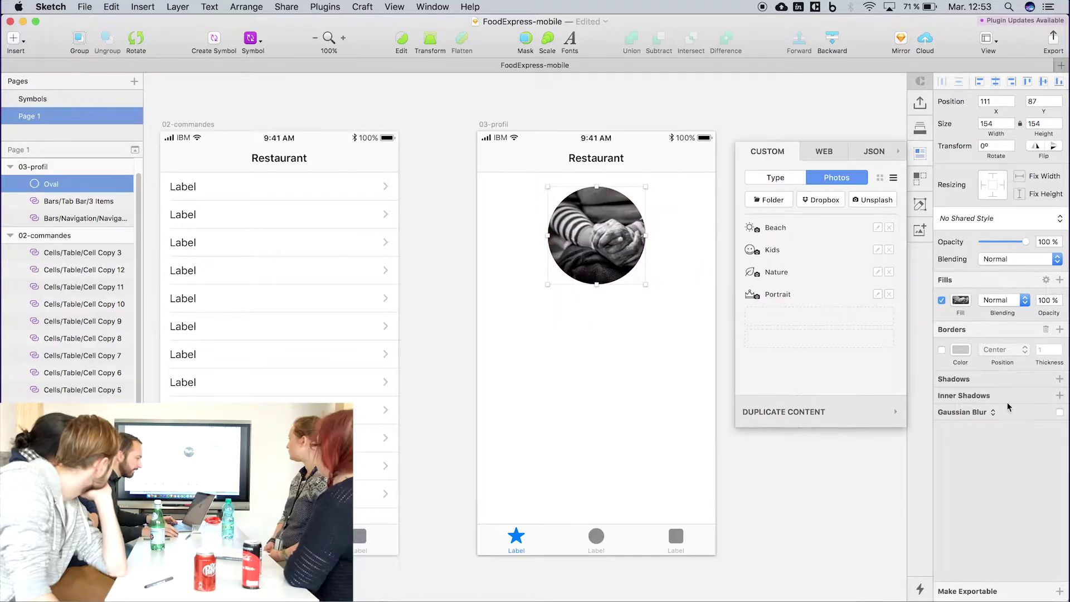
left_click(960, 300)
left_click(1040, 350)
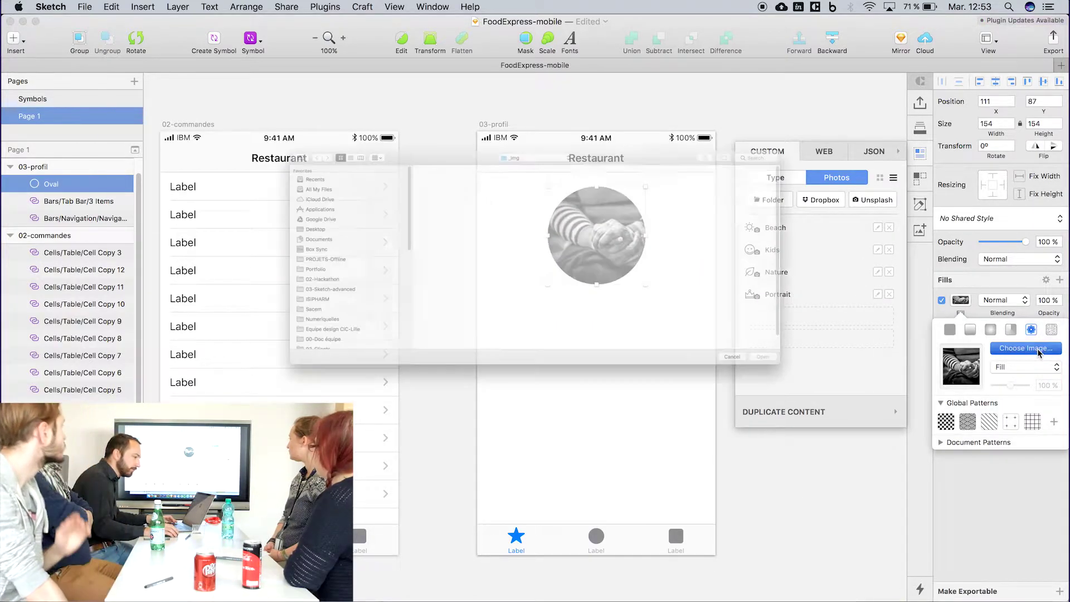
double_click(654, 146)
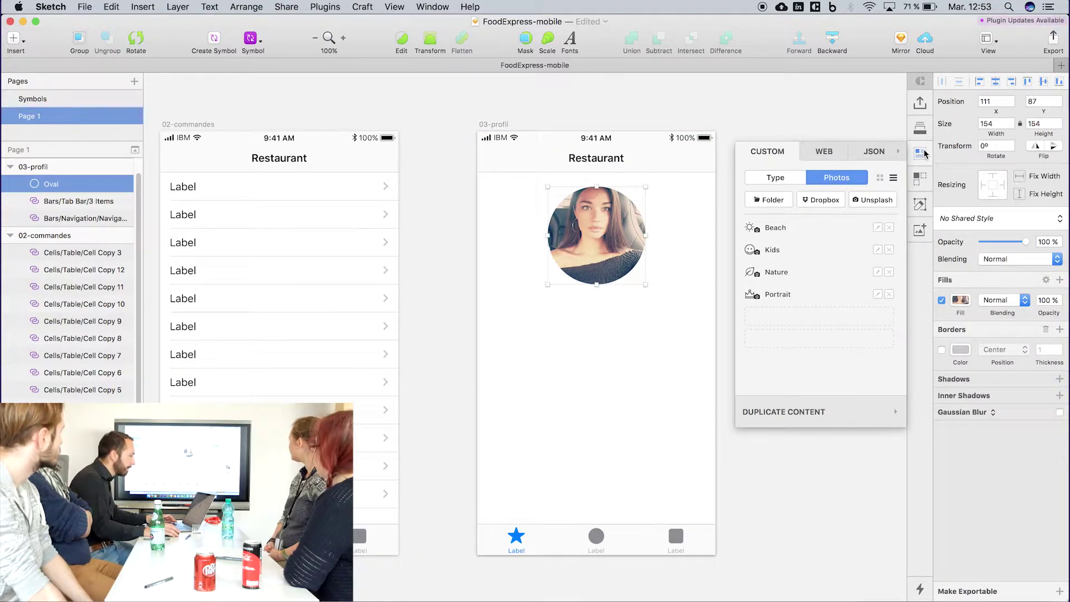
left_click(640, 341)
left_click(648, 342)
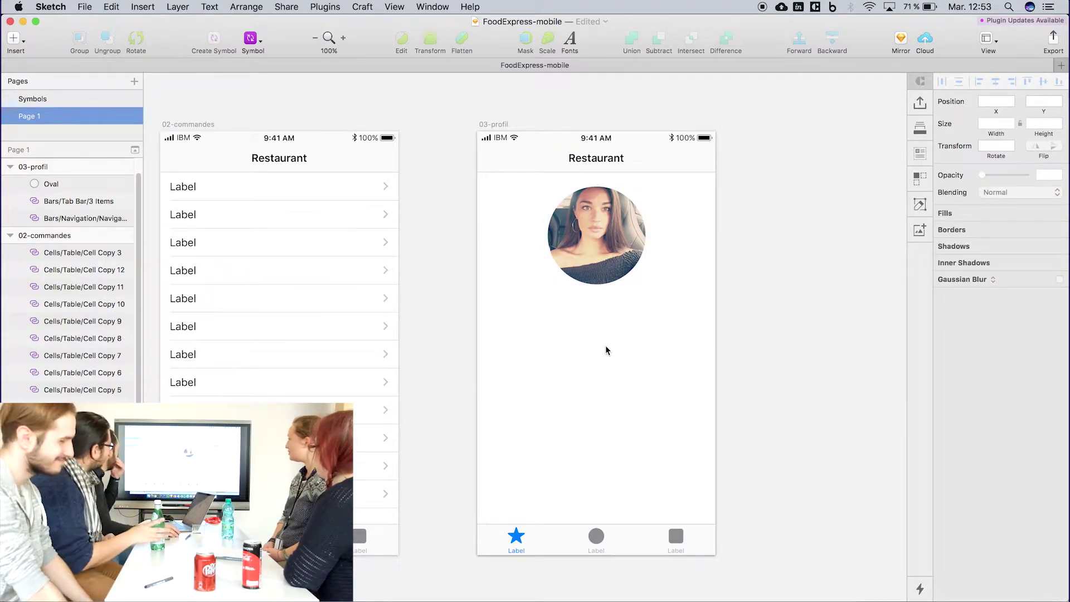
scroll(606, 348, "left", 10)
scroll(605, 345, "down", 3)
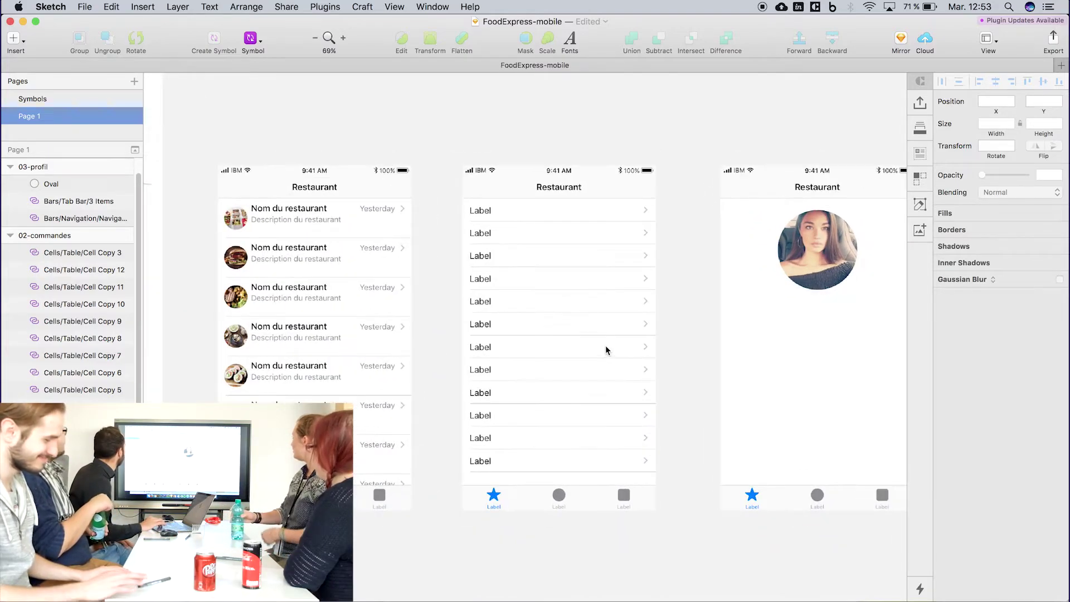
scroll(607, 349, "right", 2)
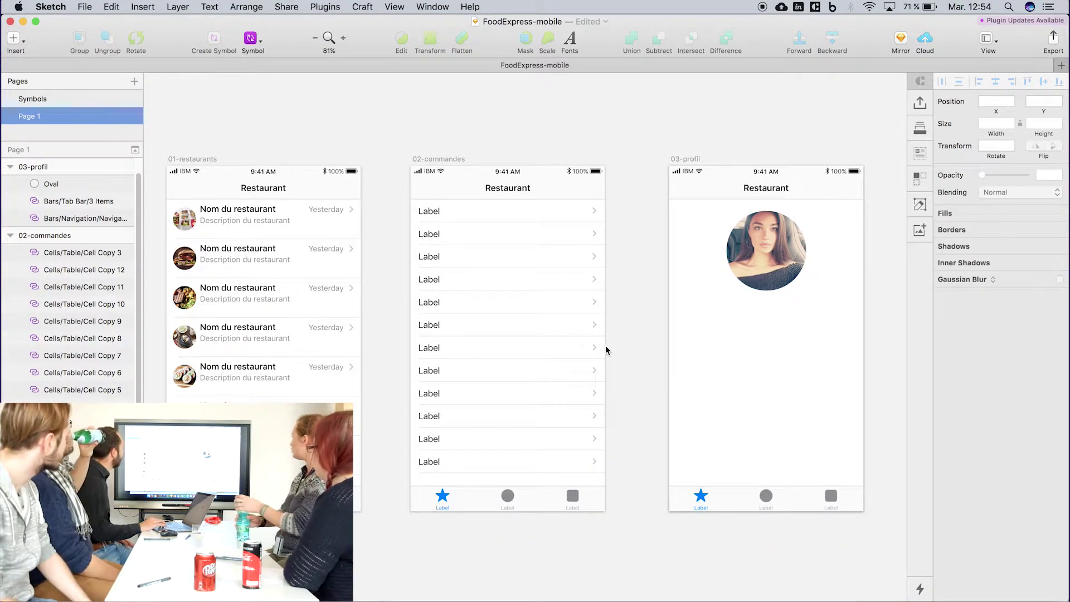
scroll(607, 350, "left", 4)
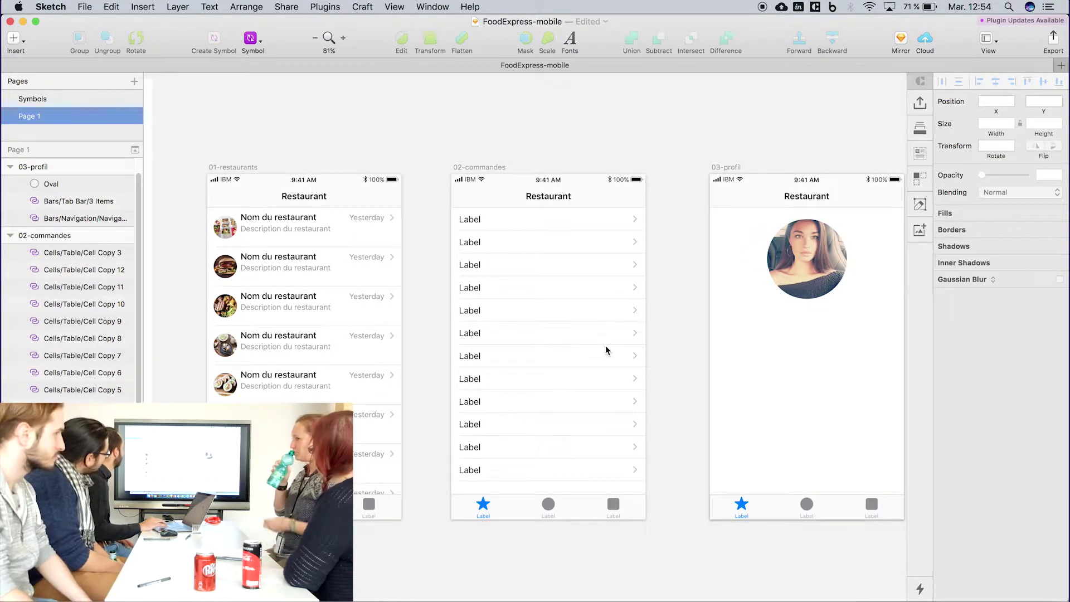
left_click(605, 346)
scroll(605, 347, "right", 1)
left_click(671, 349)
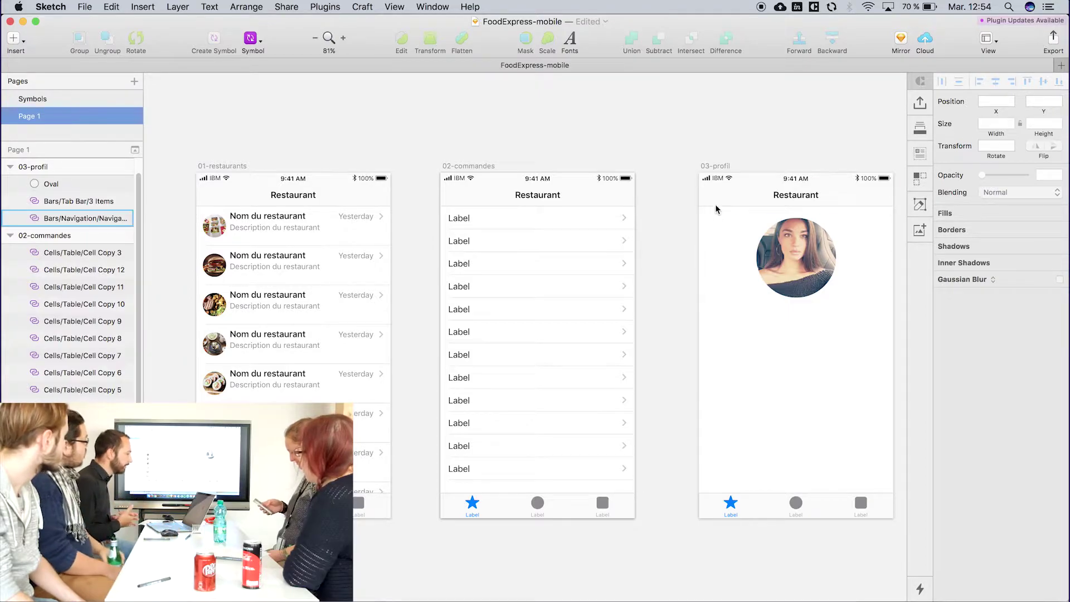
Switch to Finder and create a new folder named "exports" inside the package folder
key("super+Tab")
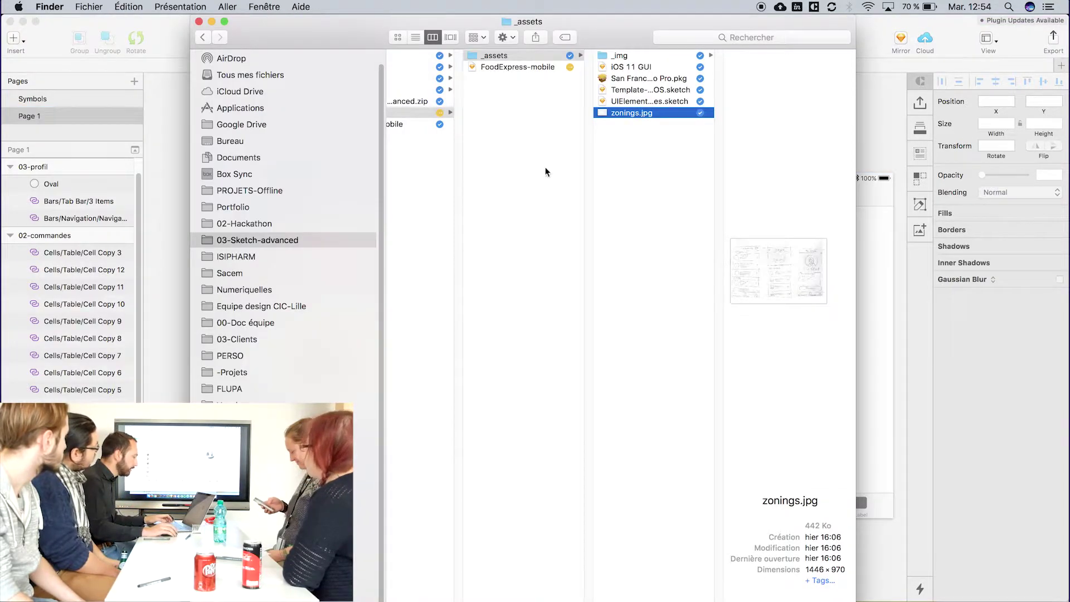
right_click(557, 136)
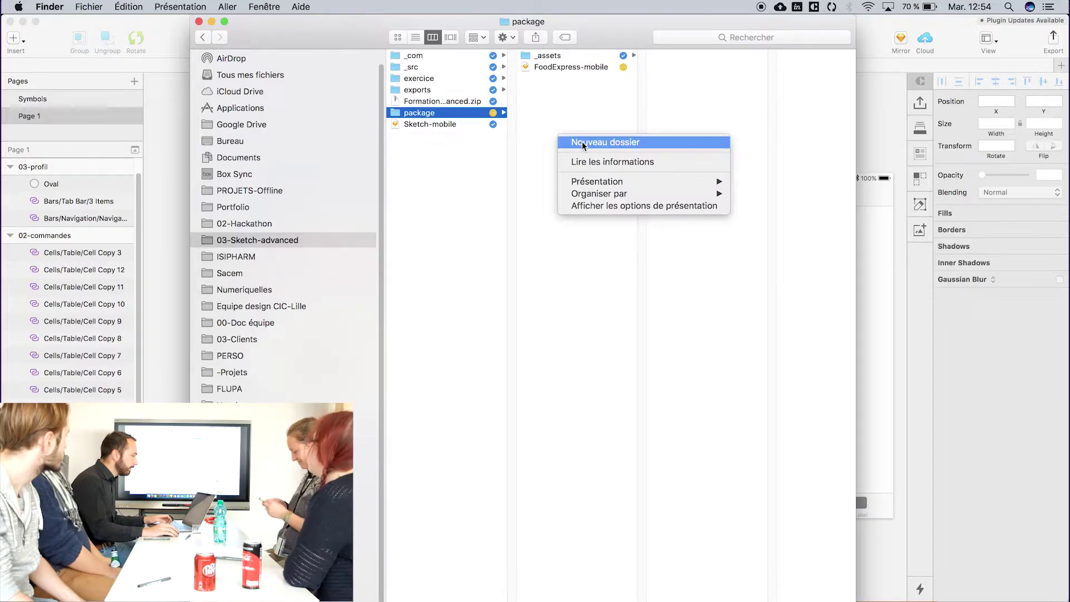
left_click(574, 142)
type("exports")
key("Return")
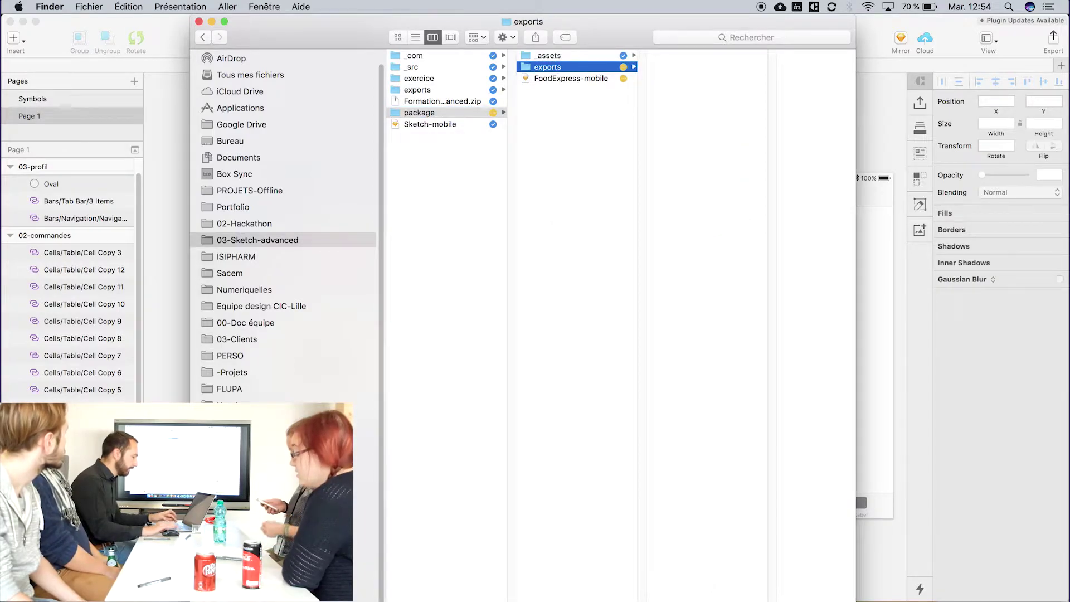
Collapse the 03-profil, 02-commandes and 01-restaurants artboards in Sketch, then export all three as PNGs into the exports folder
left_click(11, 166)
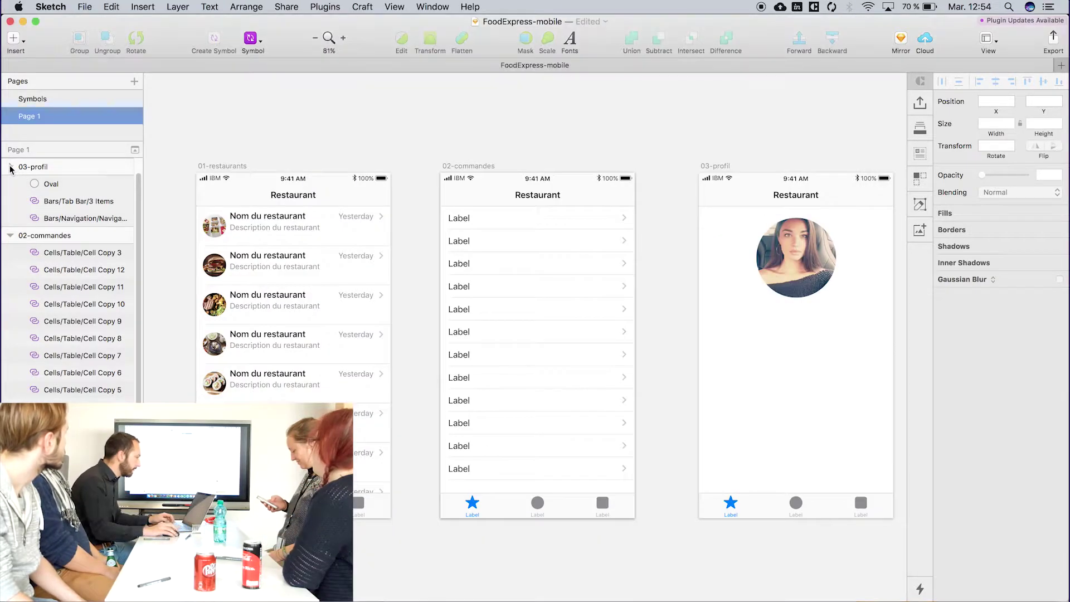
left_click(11, 184)
left_click(11, 217)
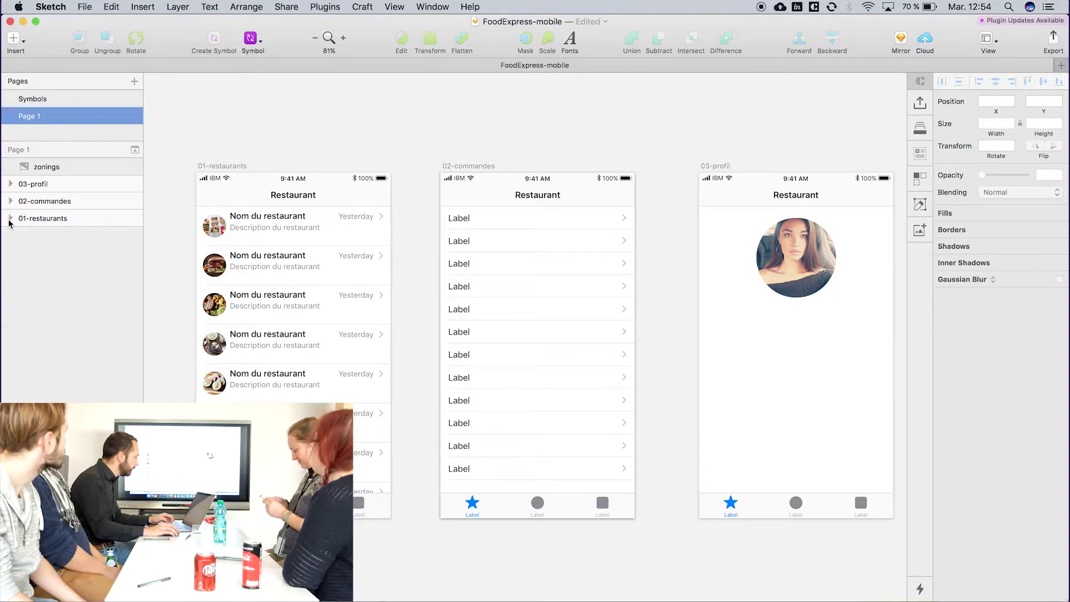
left_click_drag(900, 145, 164, 362)
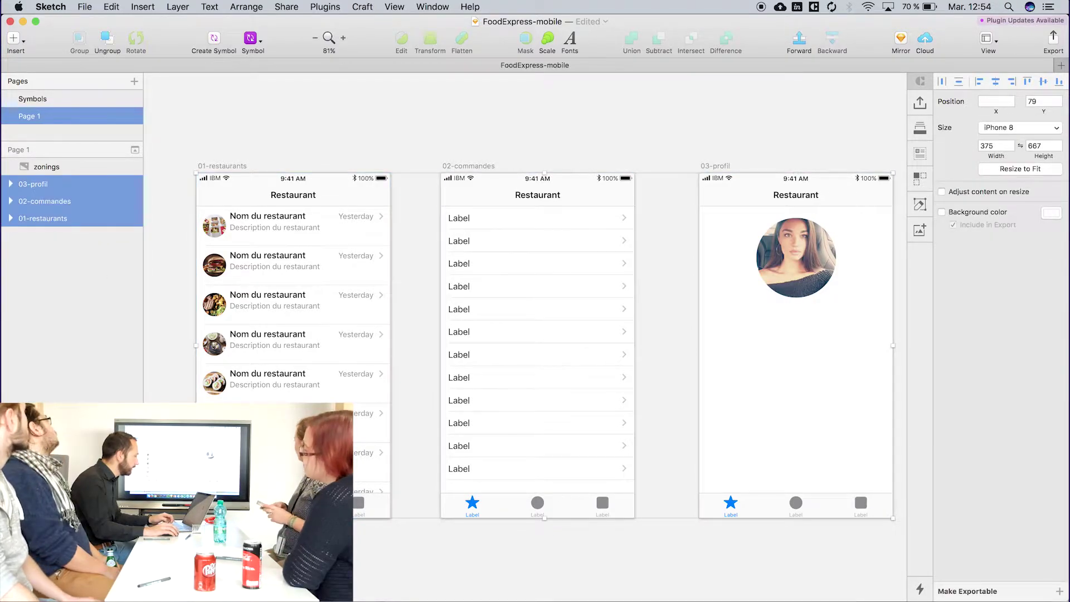
key("super+Tab")
mouse_move(51, 219)
left_mouse_down()
mouse_move(670, 113)
mouse_move(687, 122)
left_mouse_up()
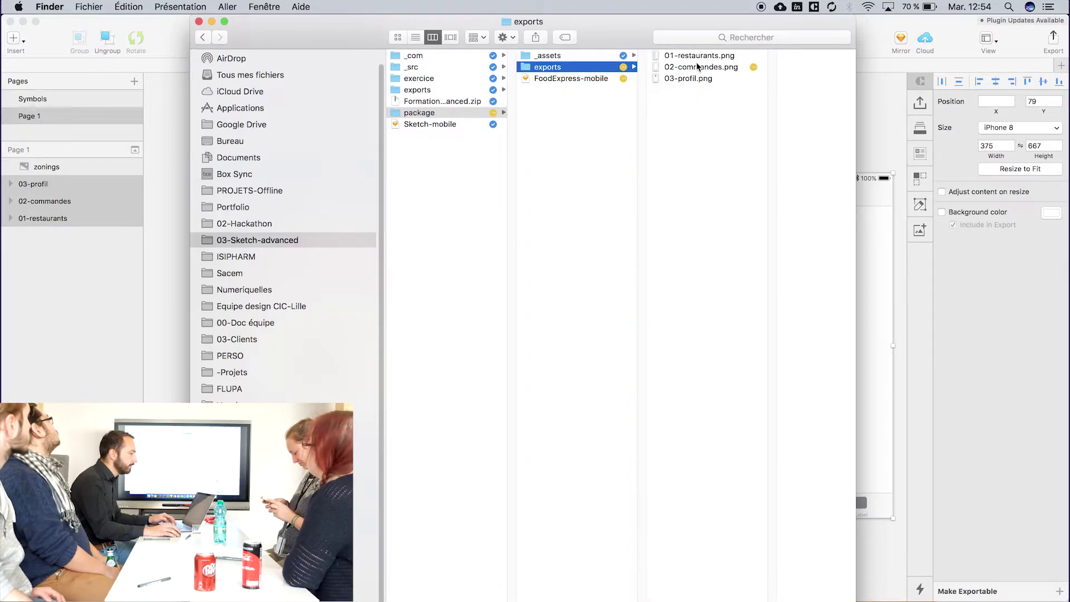
Preview the exported restaurants, commandes and profil PNGs one after another in Finder
left_click(698, 56)
key("space")
key("Down")
key("Down")
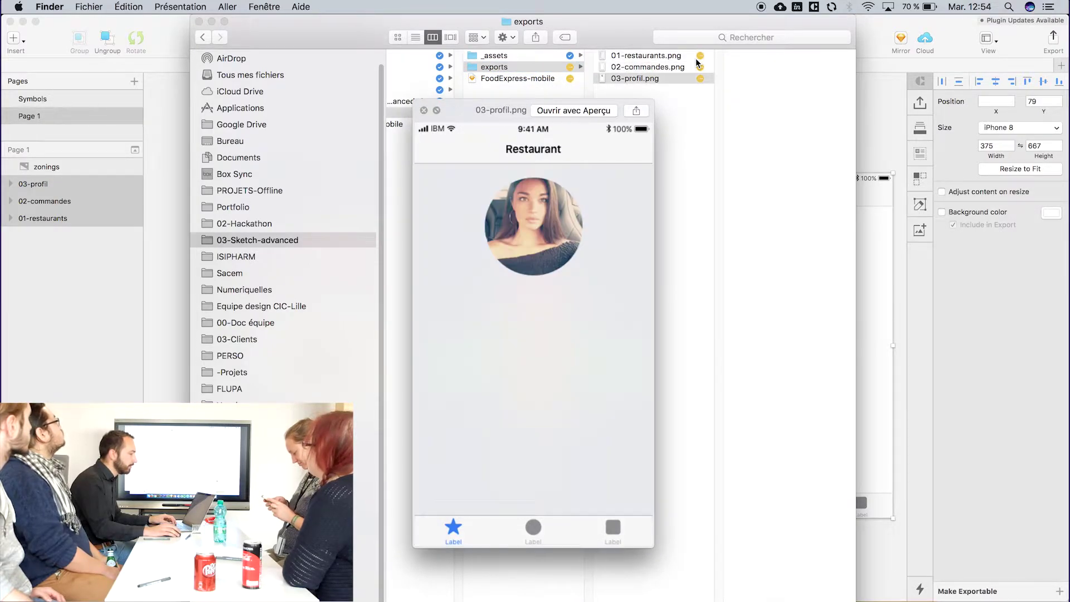
key("Up")
key("Up")
key("space")
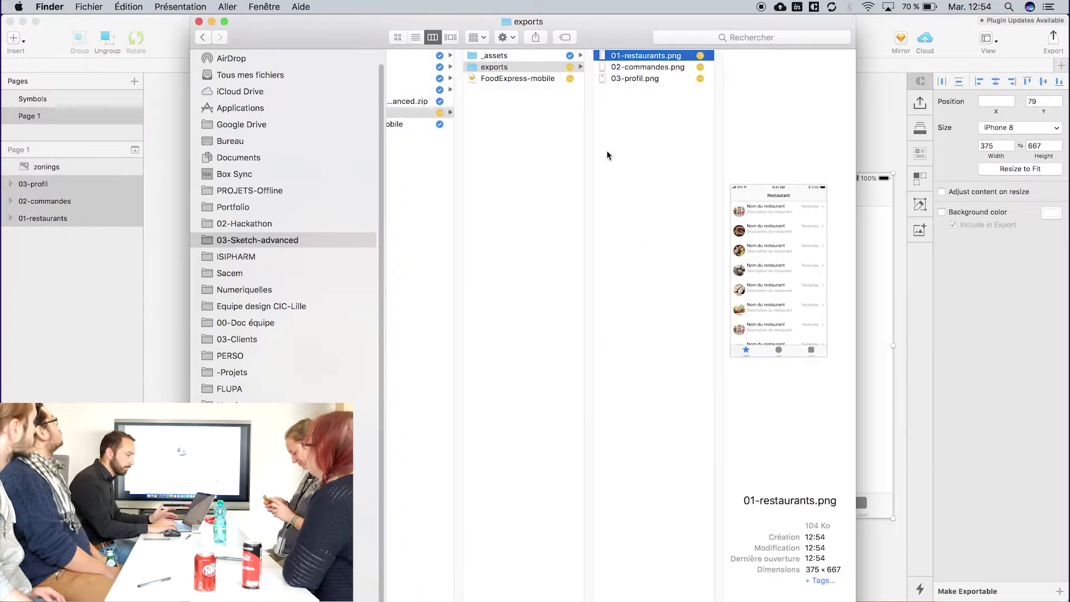
Preview 01-restaurants.png again and zoom in to examine its image quality, then close the preview
key("space")
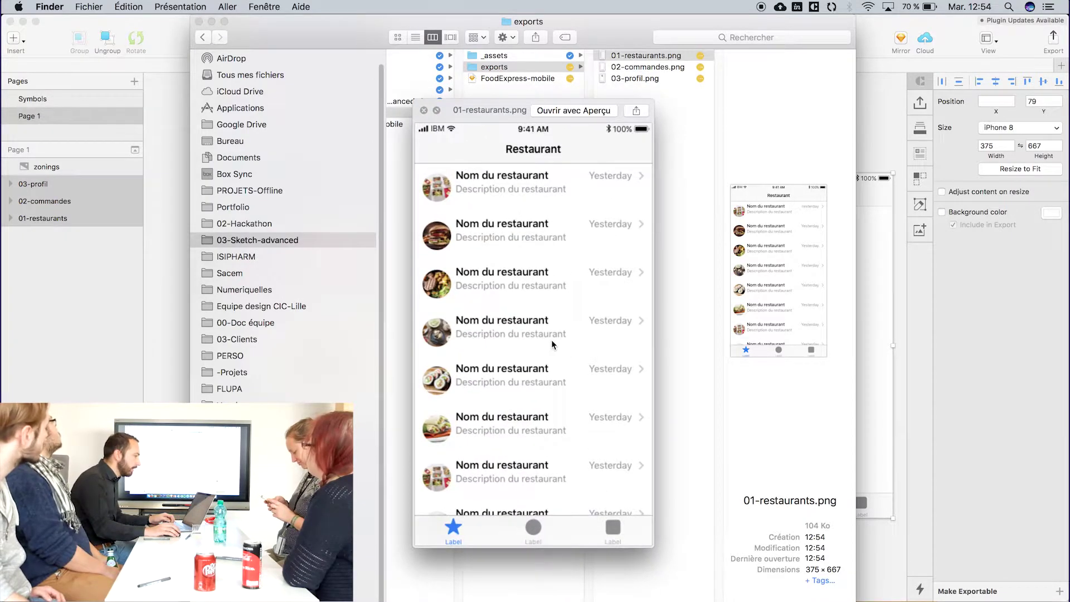
scroll(550, 339, "up", 3)
scroll(551, 339, "up", 2)
scroll(550, 339, "down", 5)
scroll(550, 339, "up", 5)
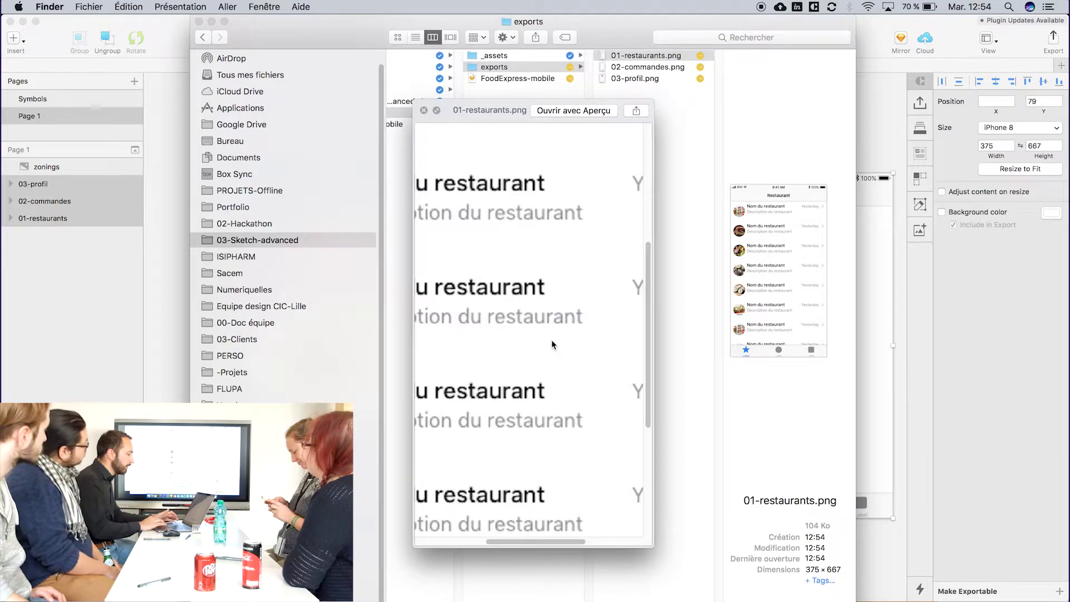
scroll(551, 339, "down", 2)
scroll(550, 340, "up", 3)
scroll(551, 339, "left", 2)
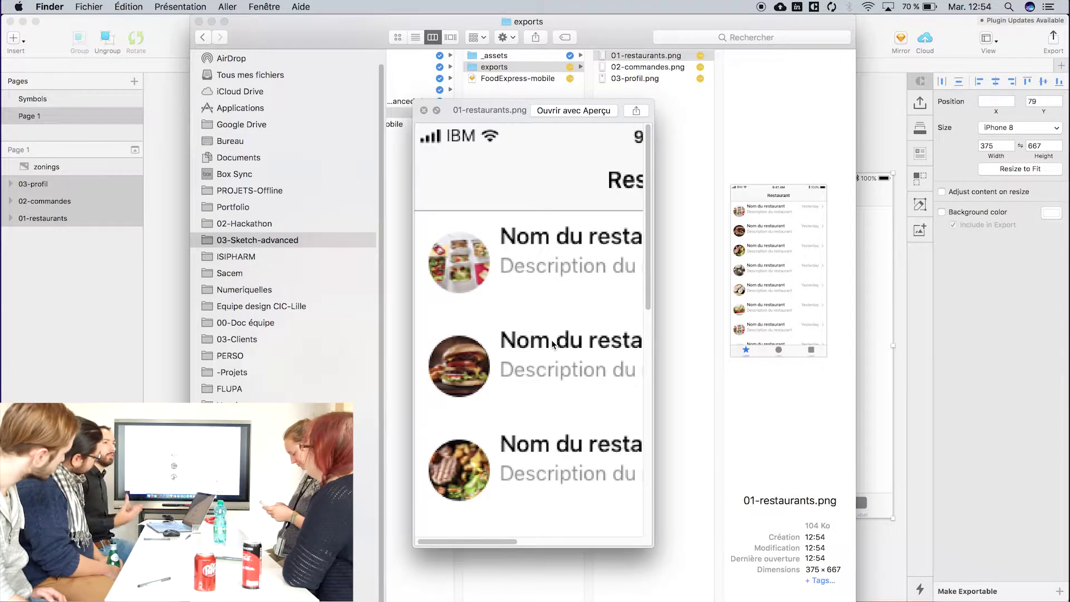
key("space")
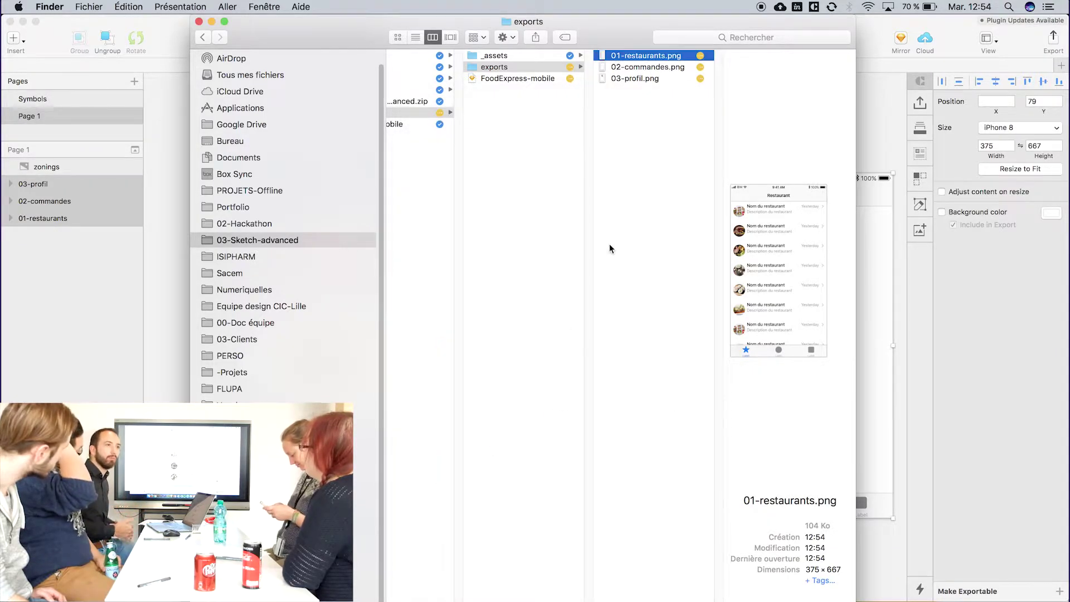
Select the three exported PNGs, return to Sketch and make the three artboards exportable as PNG at 3x
key("super+a")
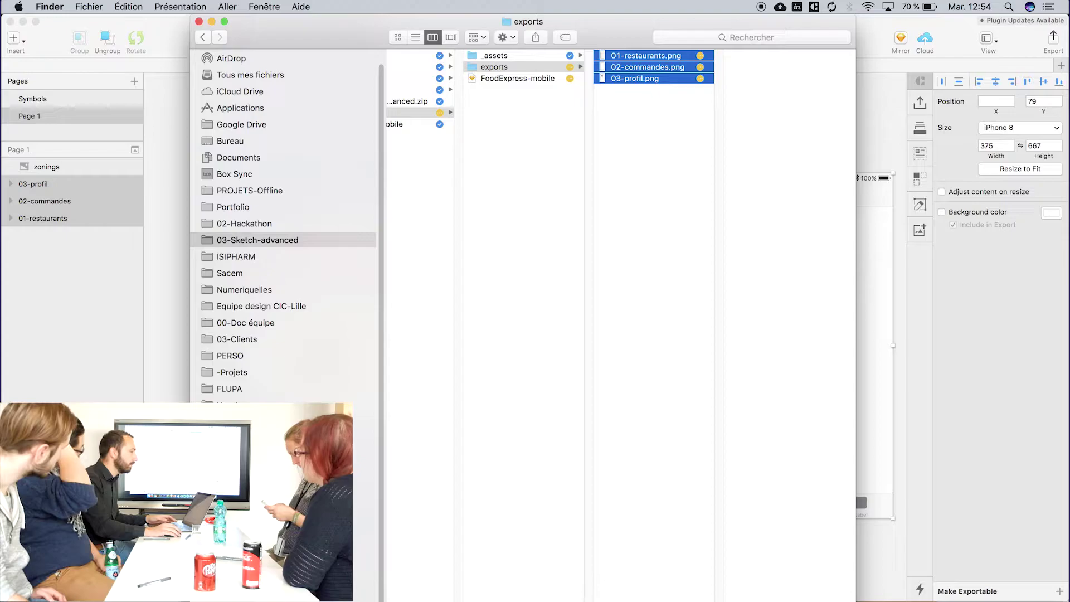
left_click(930, 382)
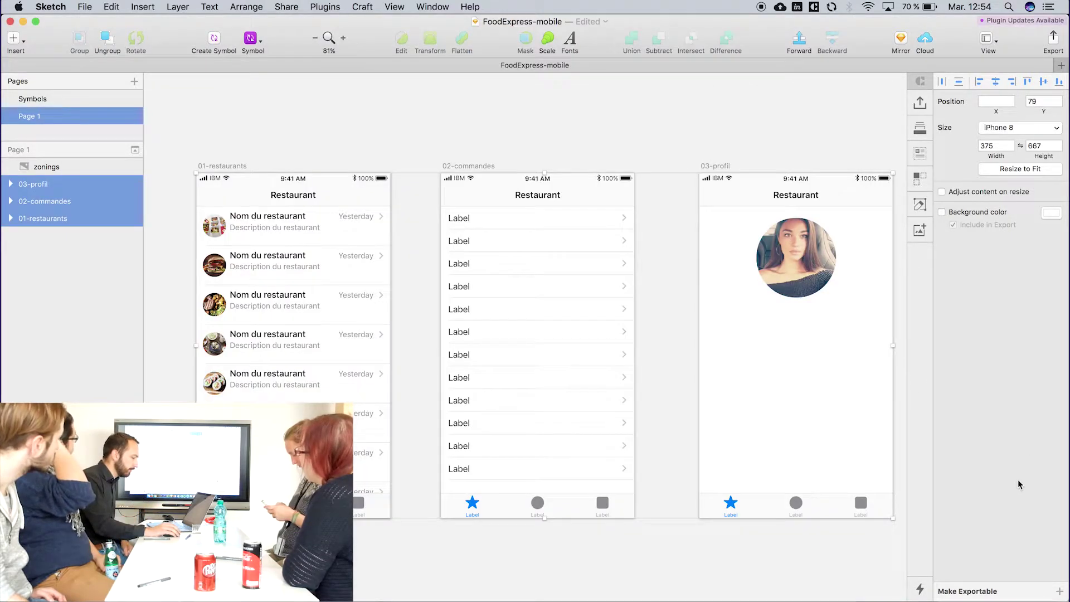
left_click(1059, 592)
left_click(946, 560)
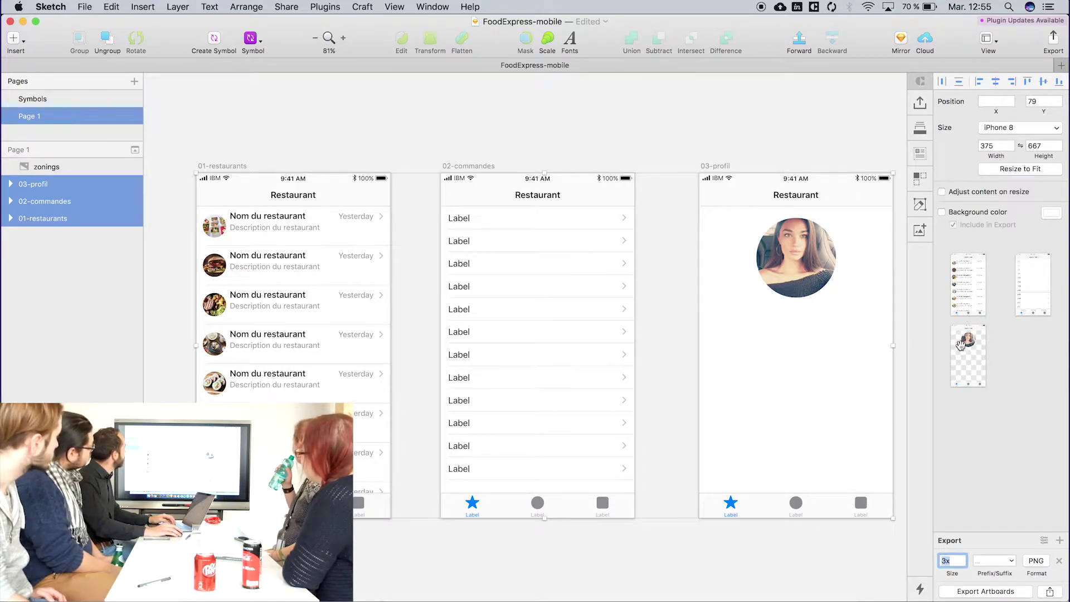
Include the artboards' background color in the export and export all three at 3x into the exports folder
left_click(964, 212)
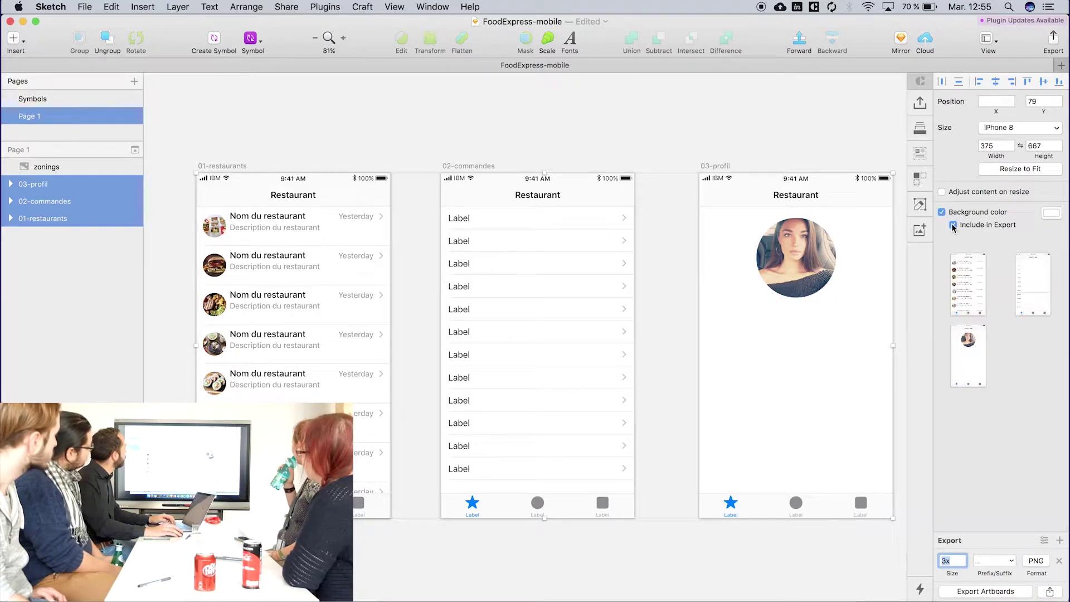
left_click(953, 225)
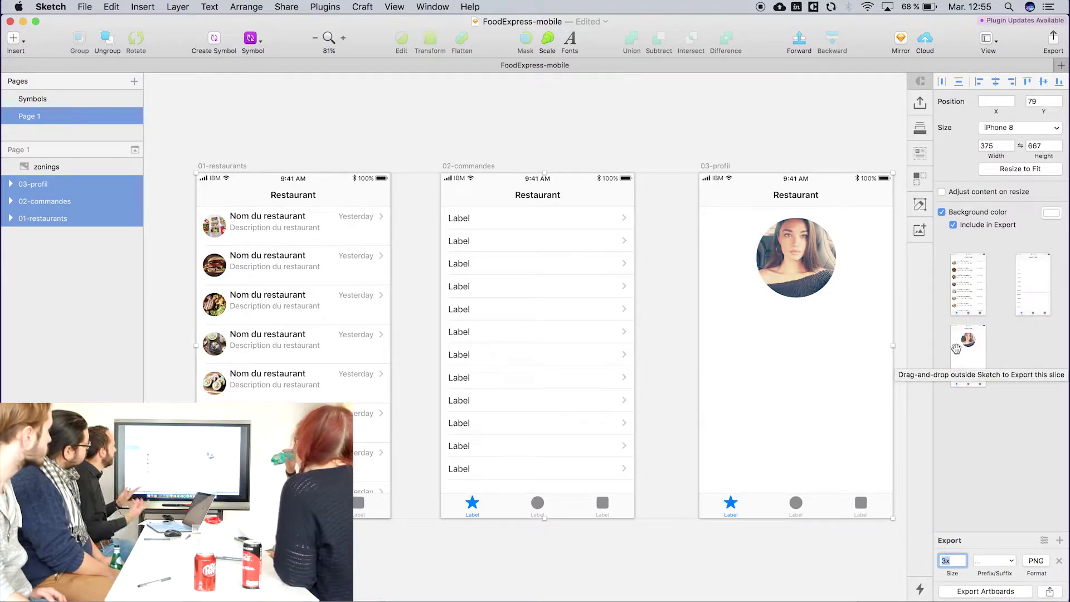
key("super+Tab")
mouse_move(77, 220)
left_mouse_down()
mouse_move(77, 229)
mouse_move(615, 151)
mouse_move(668, 125)
left_mouse_up()
Preview the three 3x PNGs in the exports folder to check their sharpness and background
left_click(660, 55)
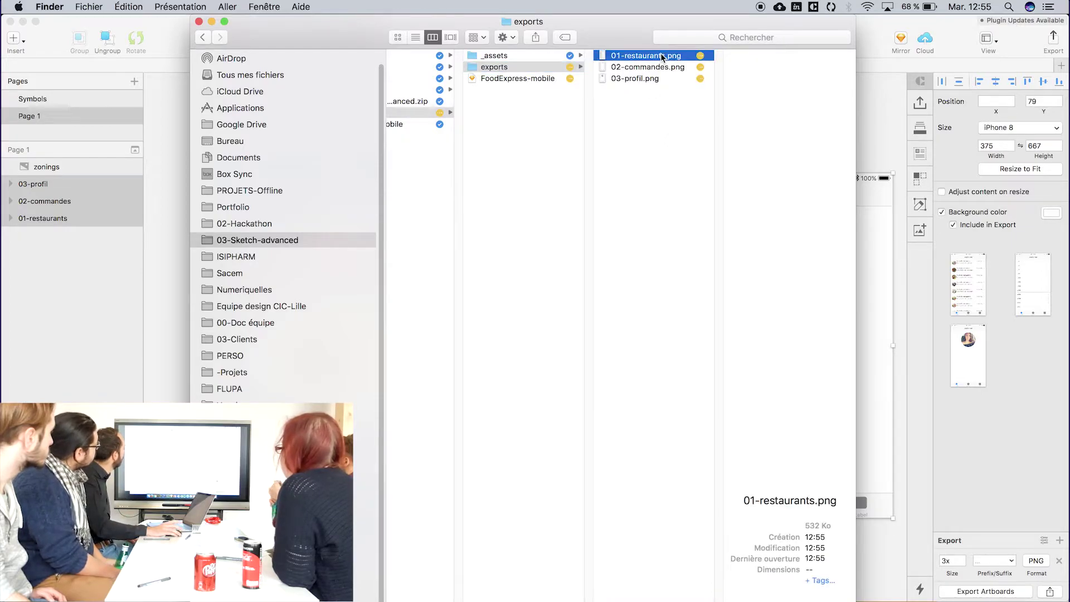
key("space")
key("Down")
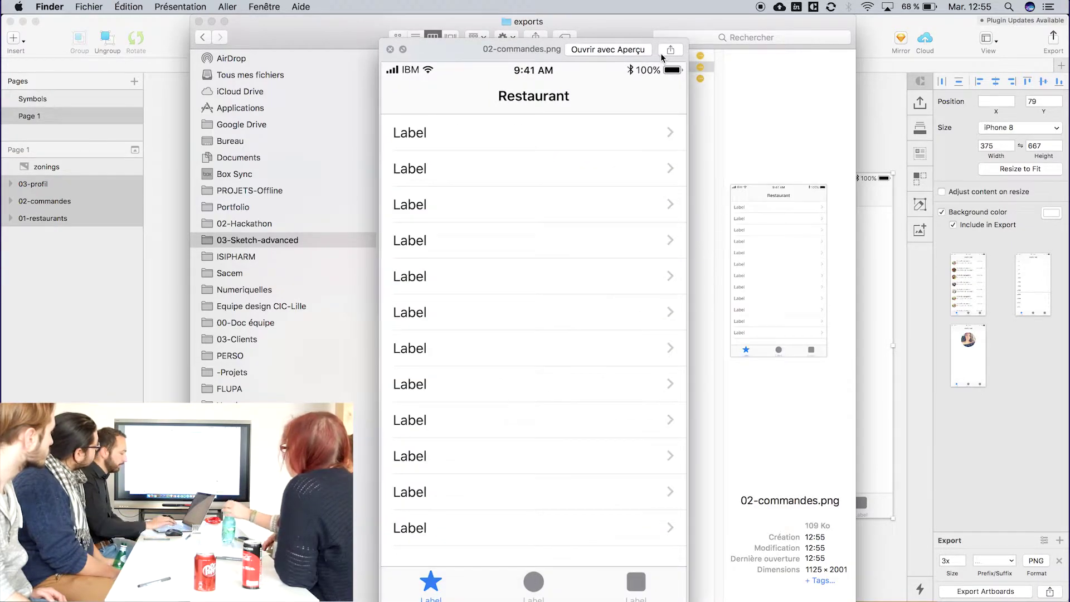
key("Down")
key("Up")
key("Up")
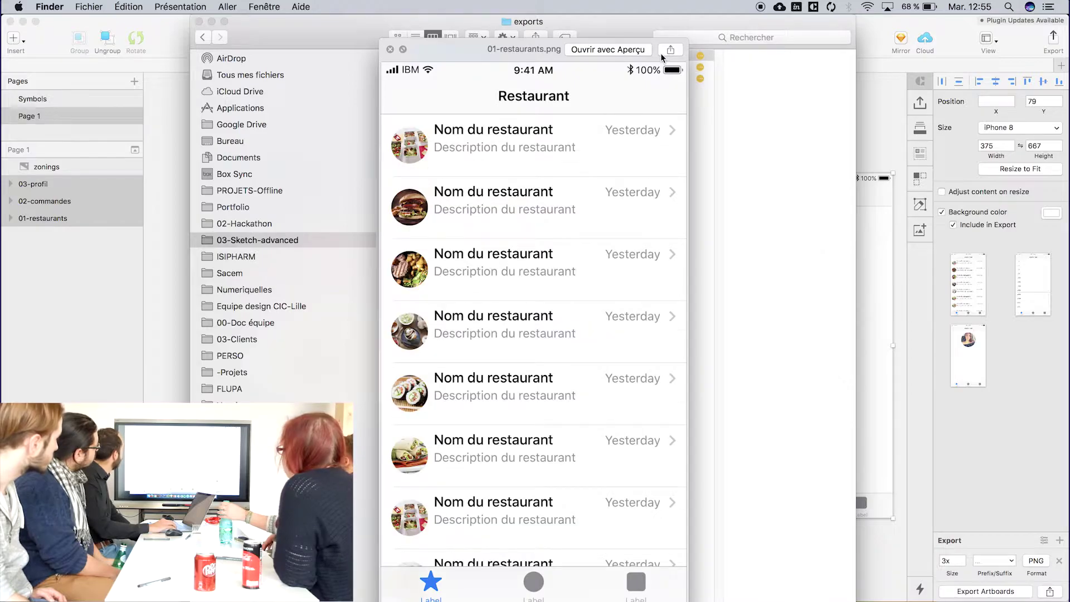
key("space")
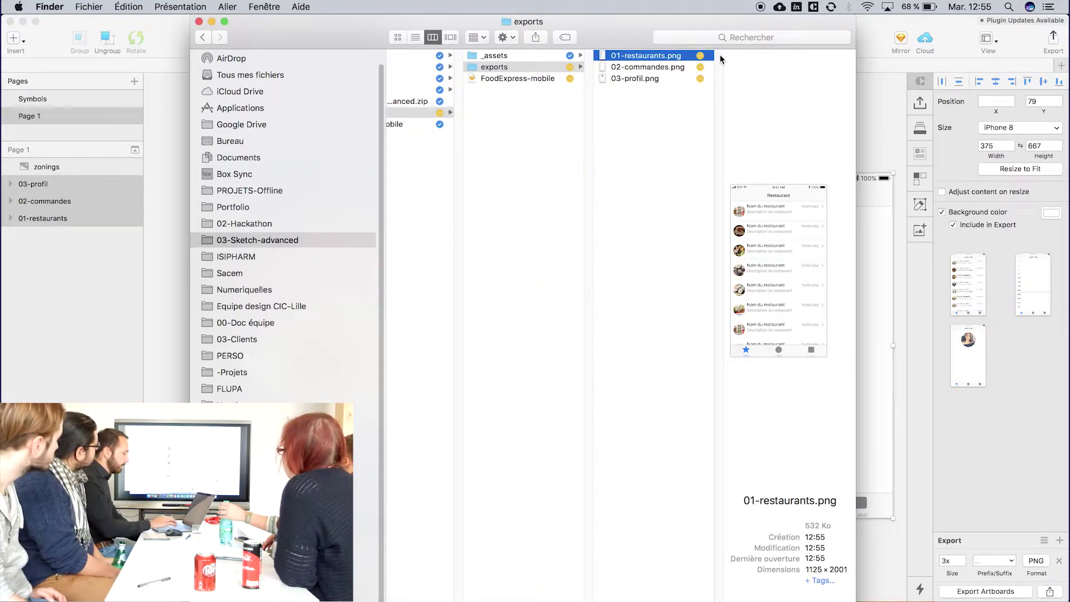
key("space")
key("space")
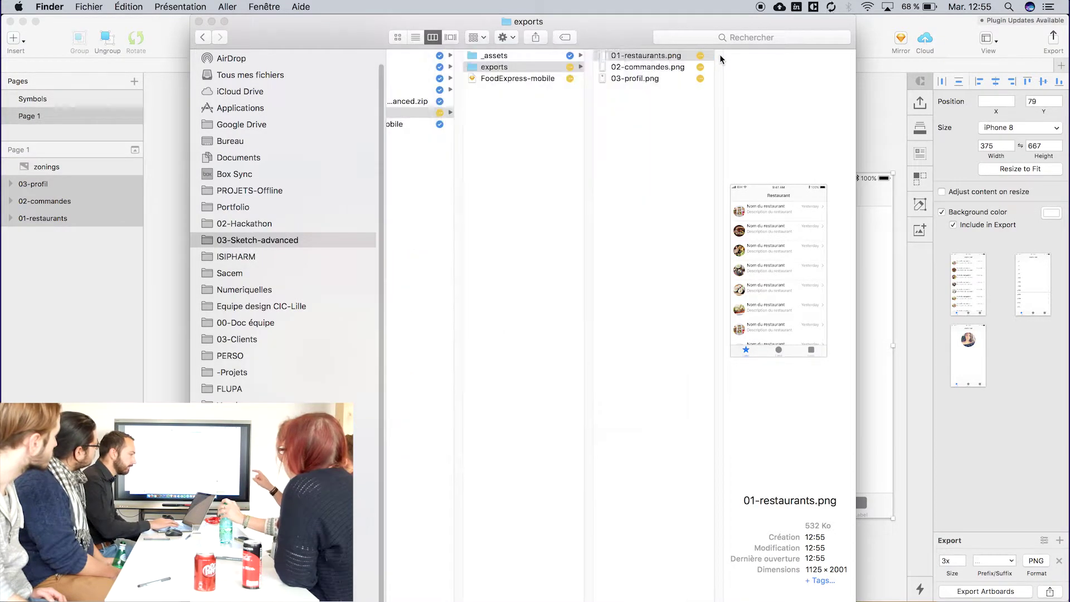
Switch to Firefox, close the timer page and go from the FoodExpress Démo preview to the InVision projects list
left_click_drag(32, 198, 836, 598)
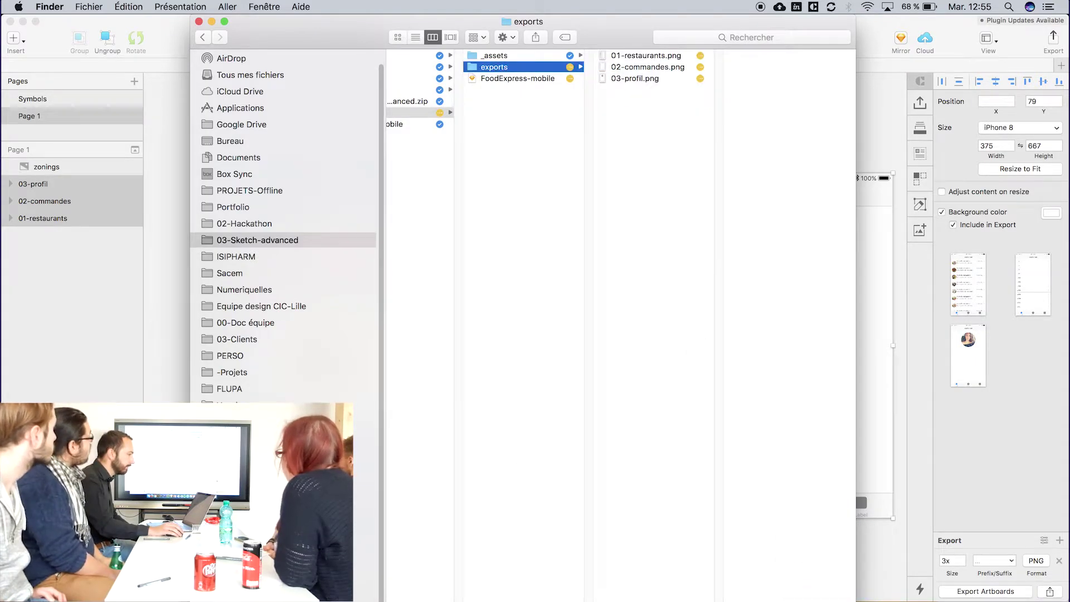
key("super+Tab")
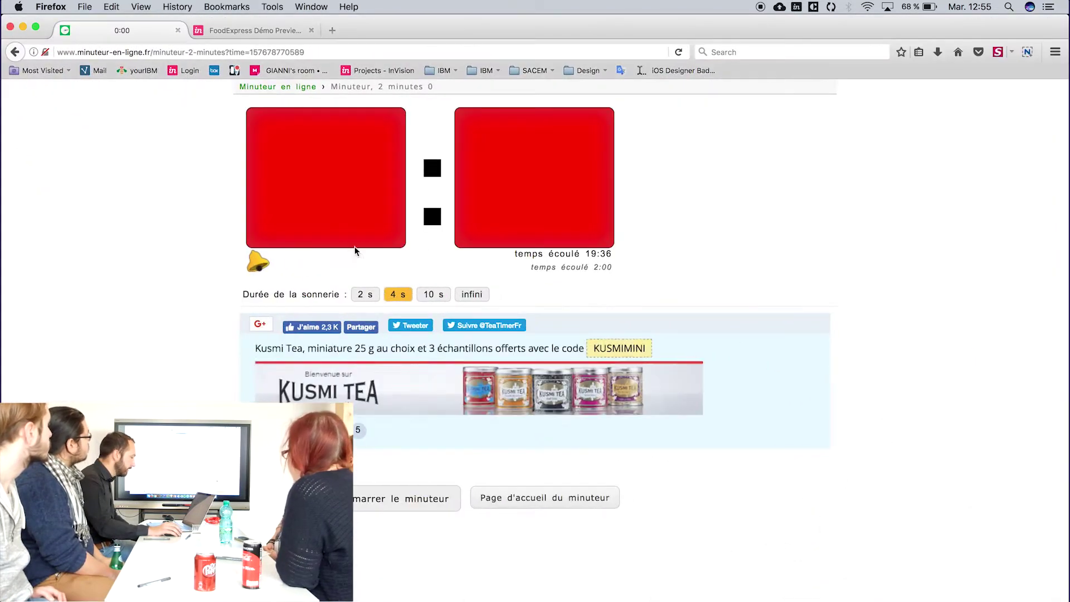
left_click(178, 30)
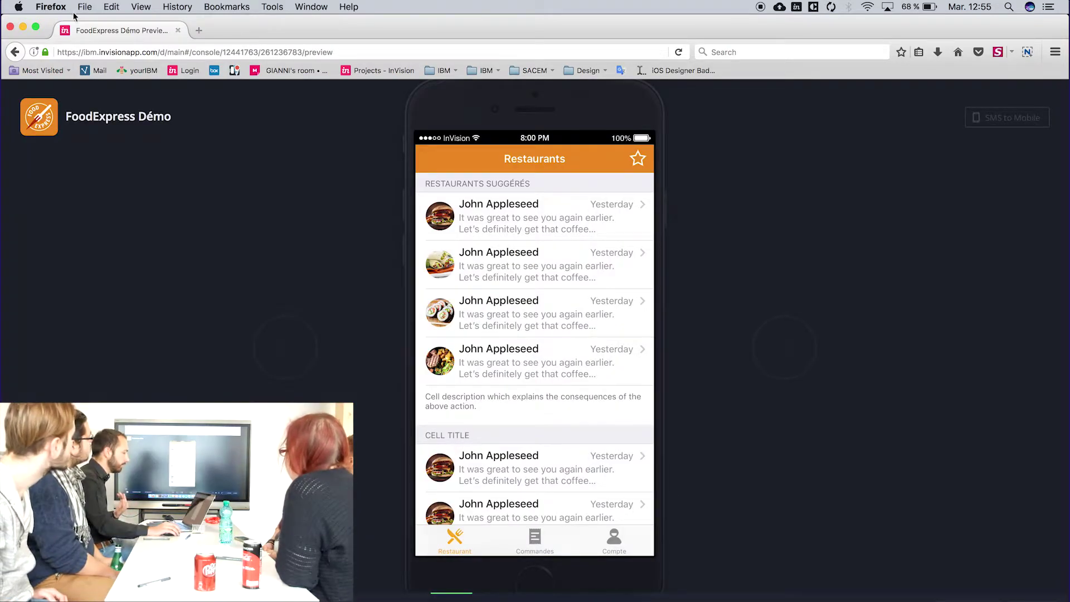
left_click(109, 99)
left_click(180, 101)
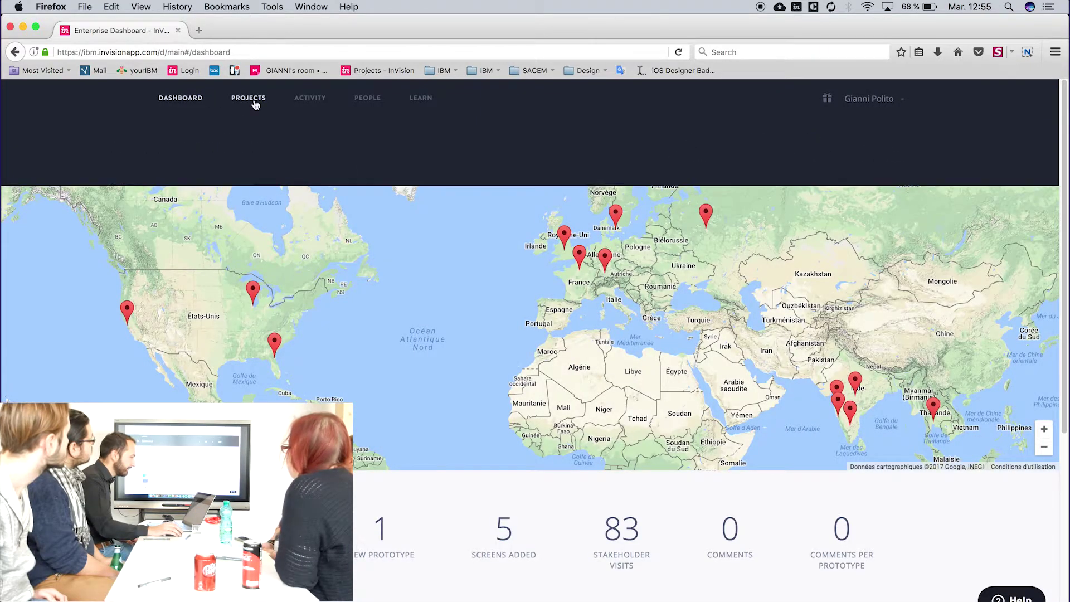
left_click(251, 101)
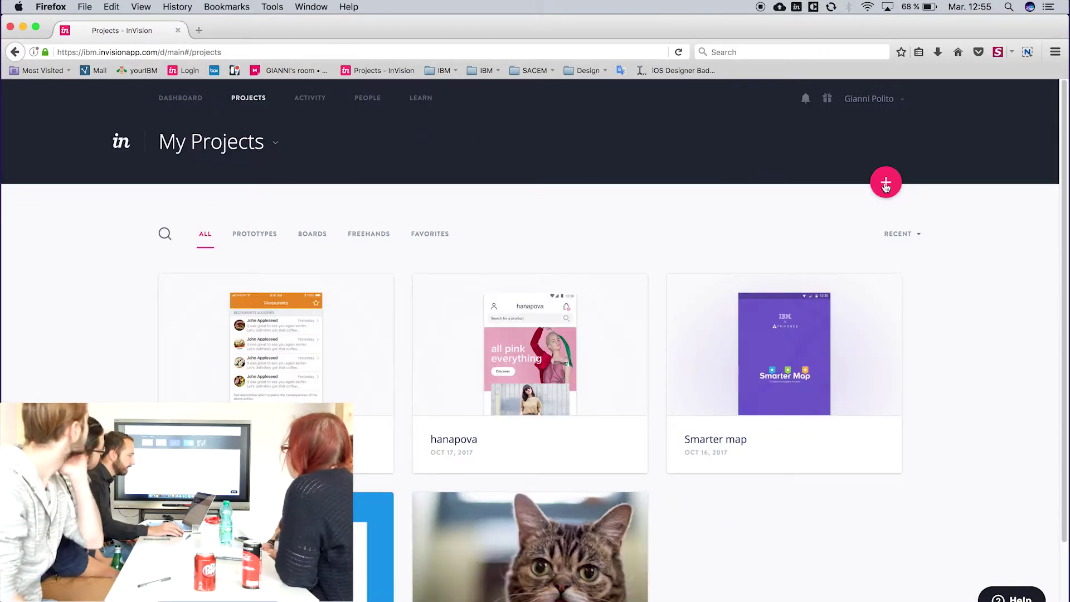
Create a new InVision prototype project for iPhone named "FoodExpress"
left_click(886, 182)
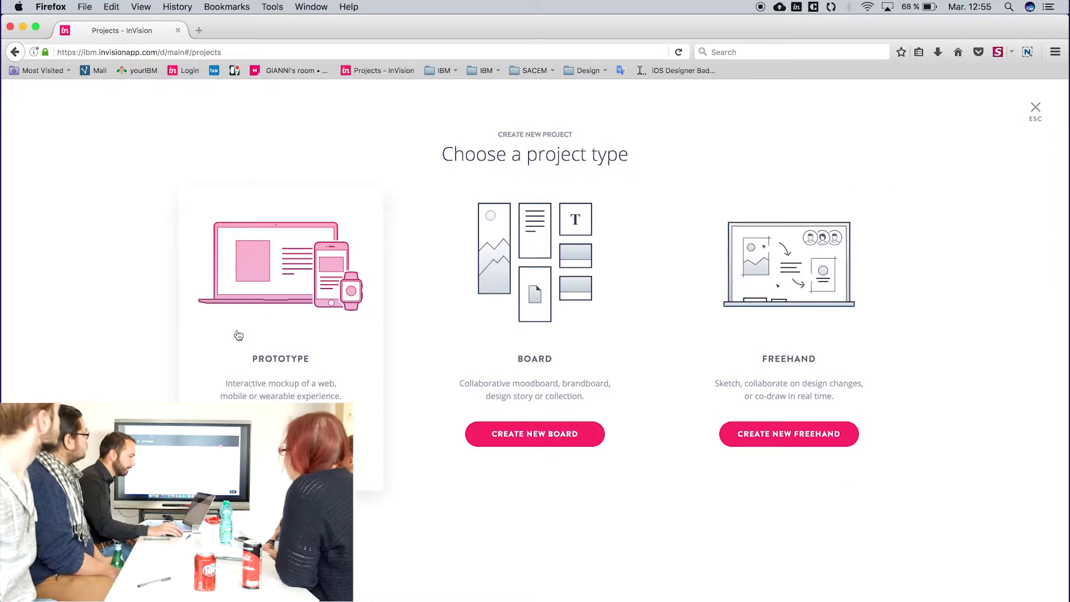
left_click(269, 283)
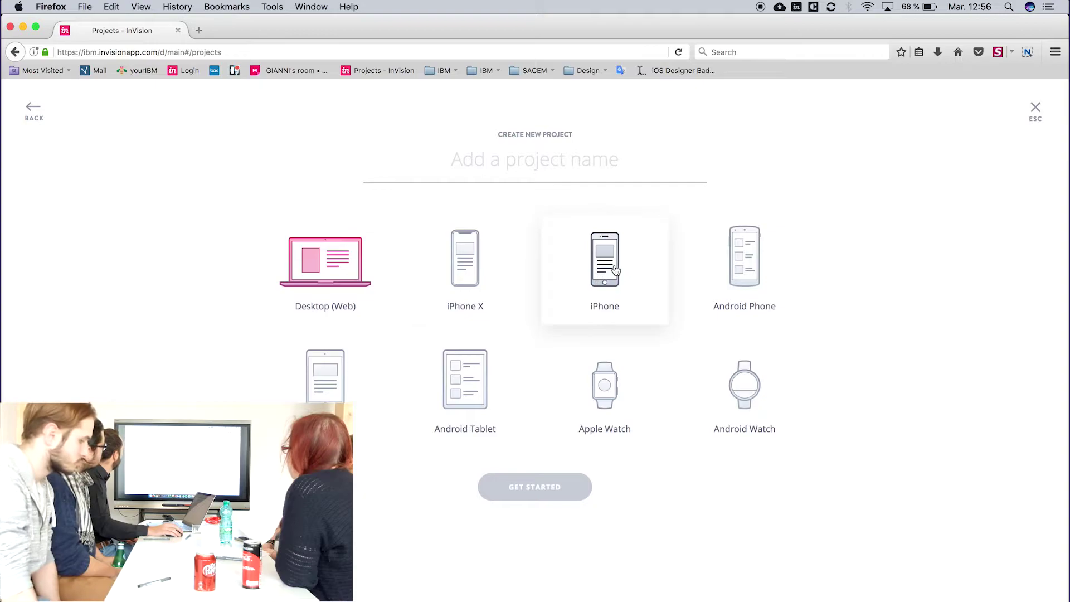
left_click(615, 269)
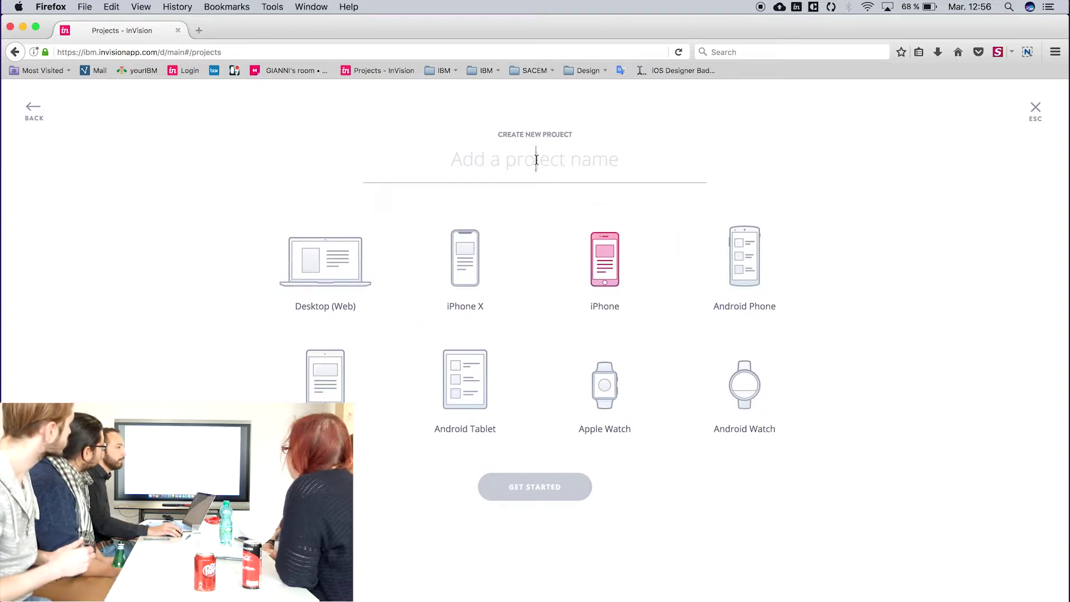
type("Fodd")
key("BackSpace")
key("BackSpace")
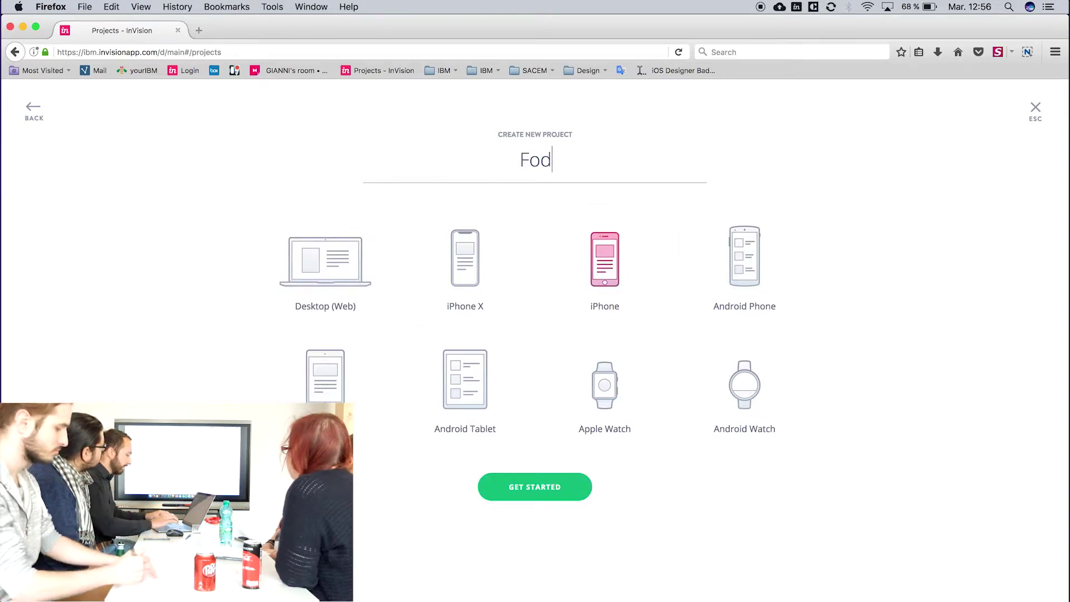
type("odExpress")
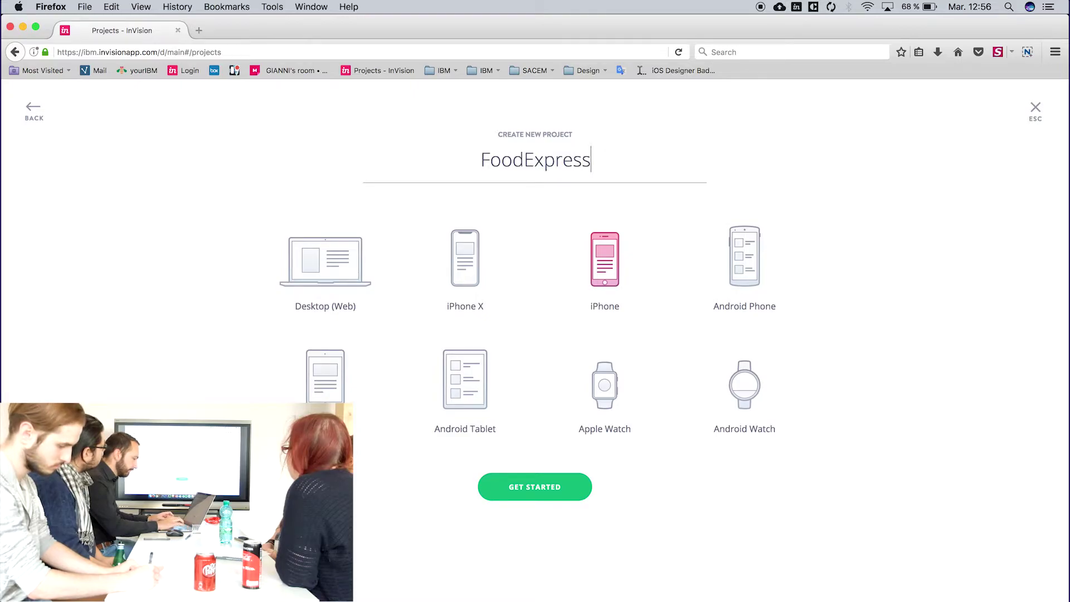
left_click(546, 489)
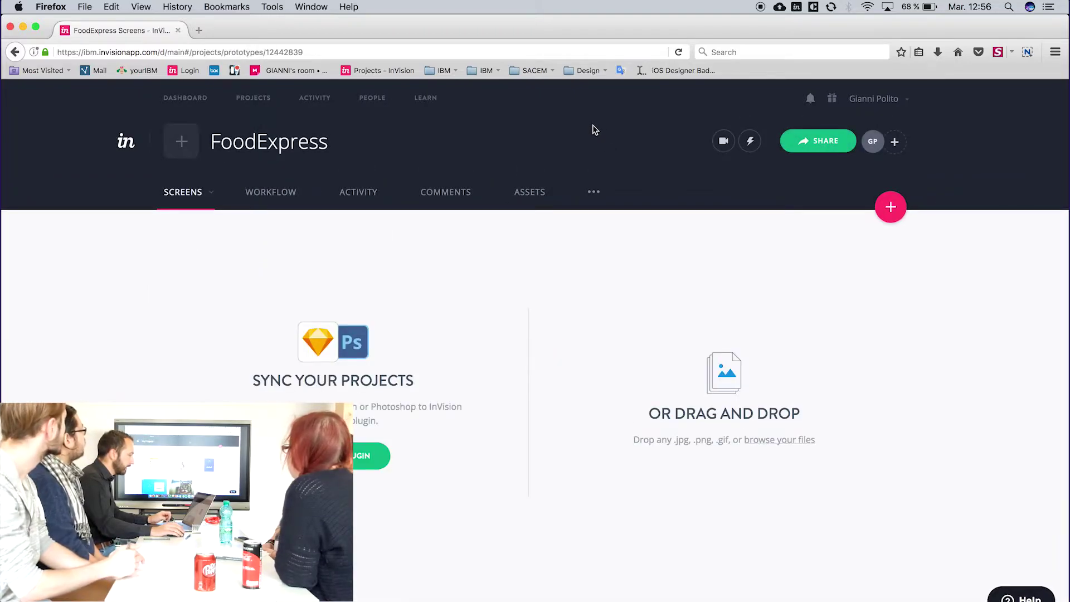
Set the FoodExpress project's icon to icon.png from the exports folder
left_click(184, 147)
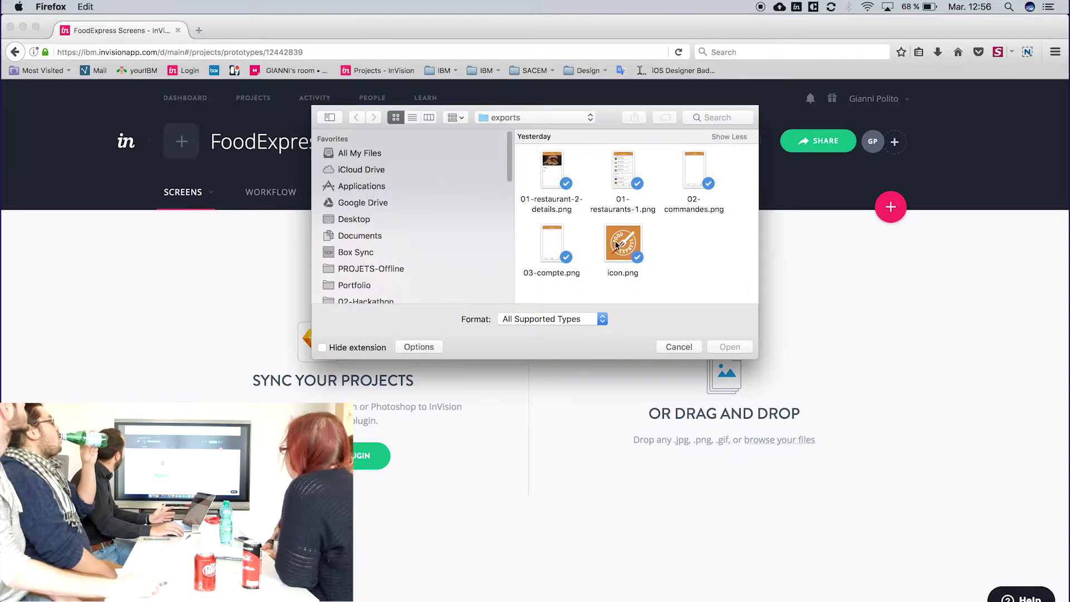
left_click(623, 246)
left_click(730, 347)
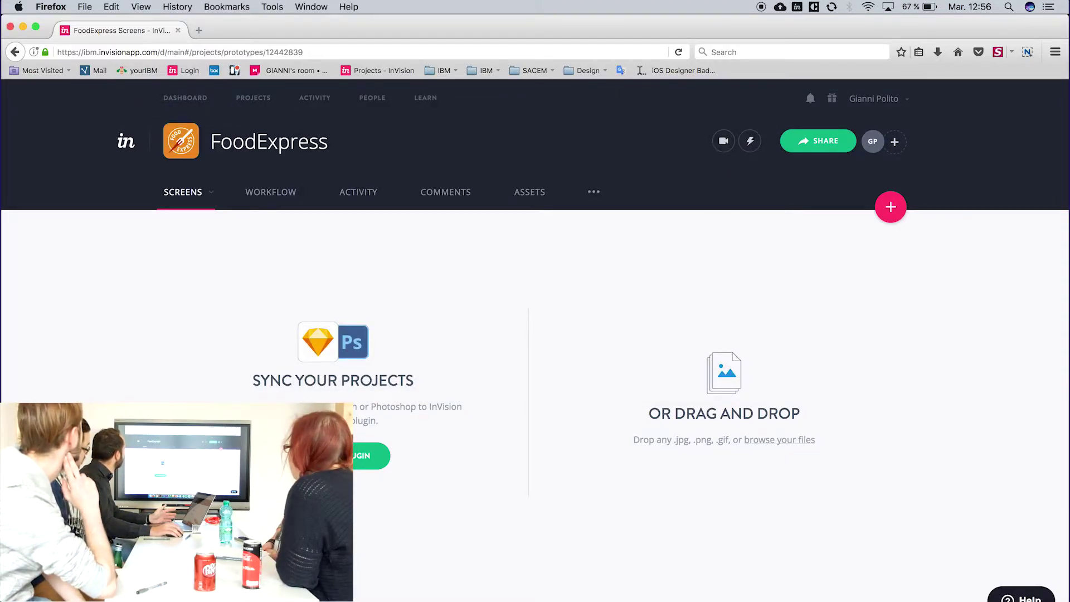
Upload 01-restaurants.png, 02-commandes.png and 03-profil.png from the Finder exports folder to the InVision project's screens
key("super+Tab")
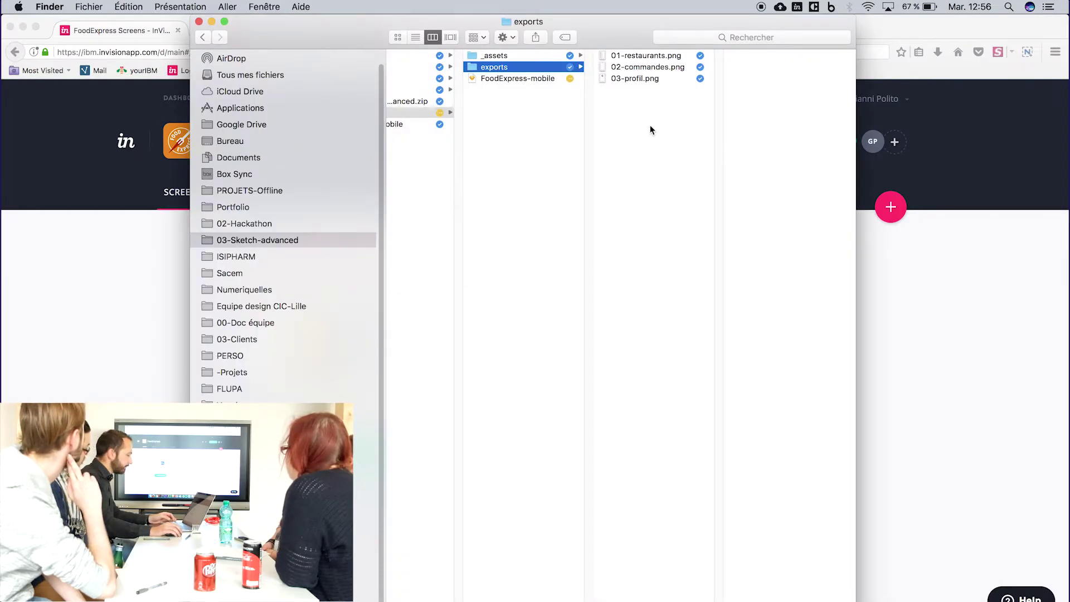
left_click_drag(650, 132, 642, 62)
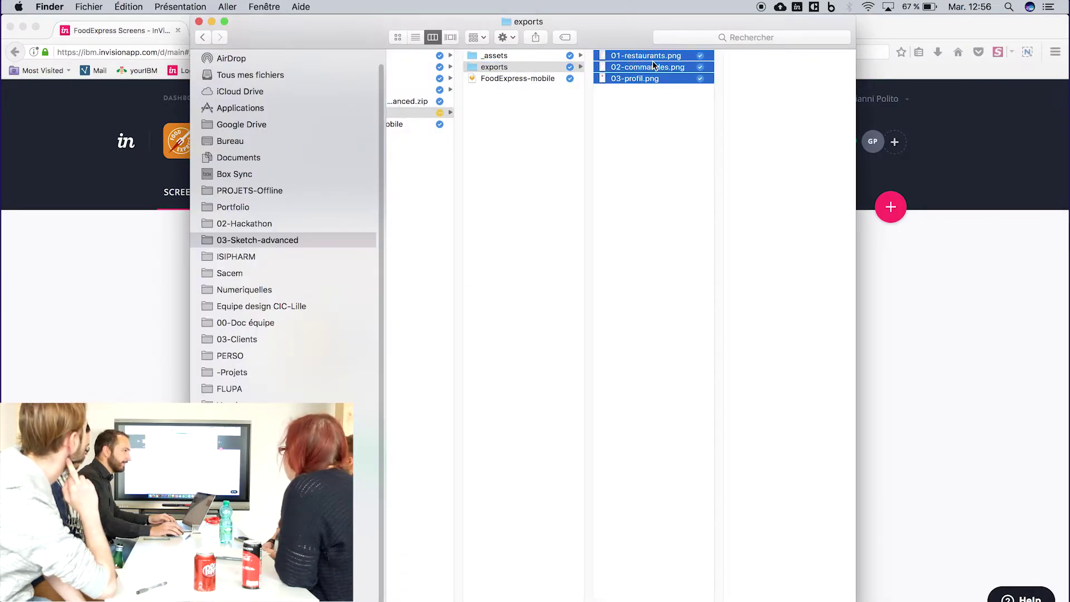
left_click_drag(644, 65, 950, 386)
key("super+Tab")
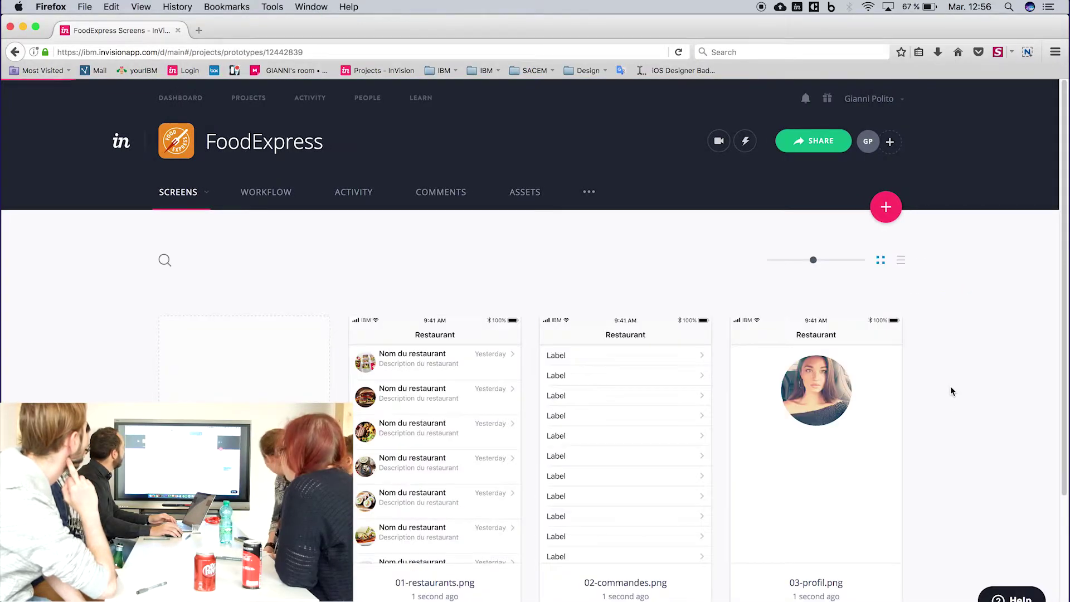
Look over the uploaded screens and open 01-Restaurants in the prototype preview
scroll(953, 377, "down", 1)
scroll(953, 378, "down", 1)
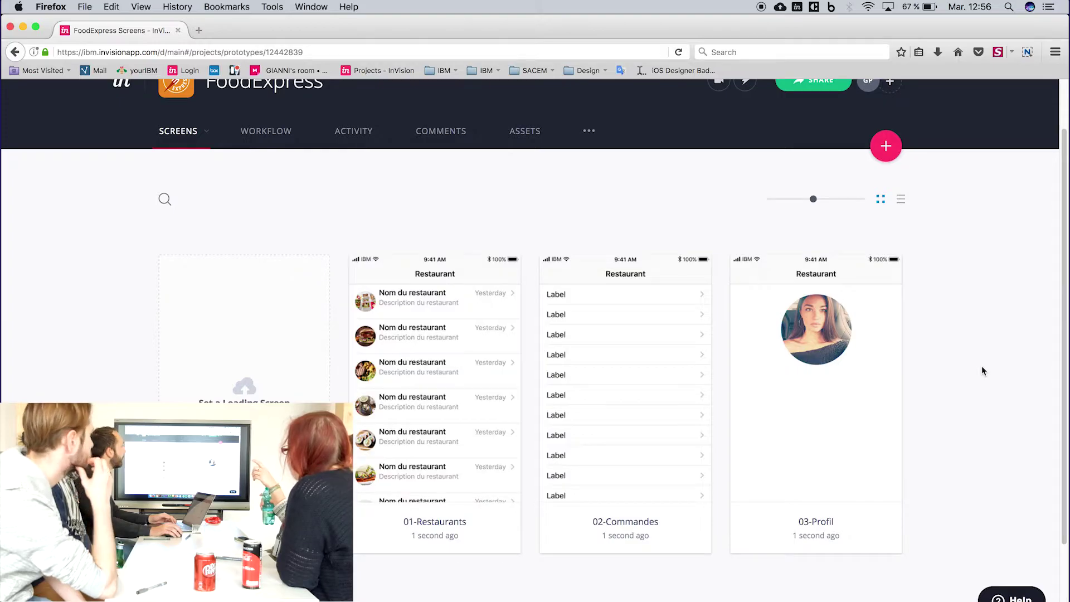
scroll(981, 367, "down", 3)
scroll(981, 368, "up", 5)
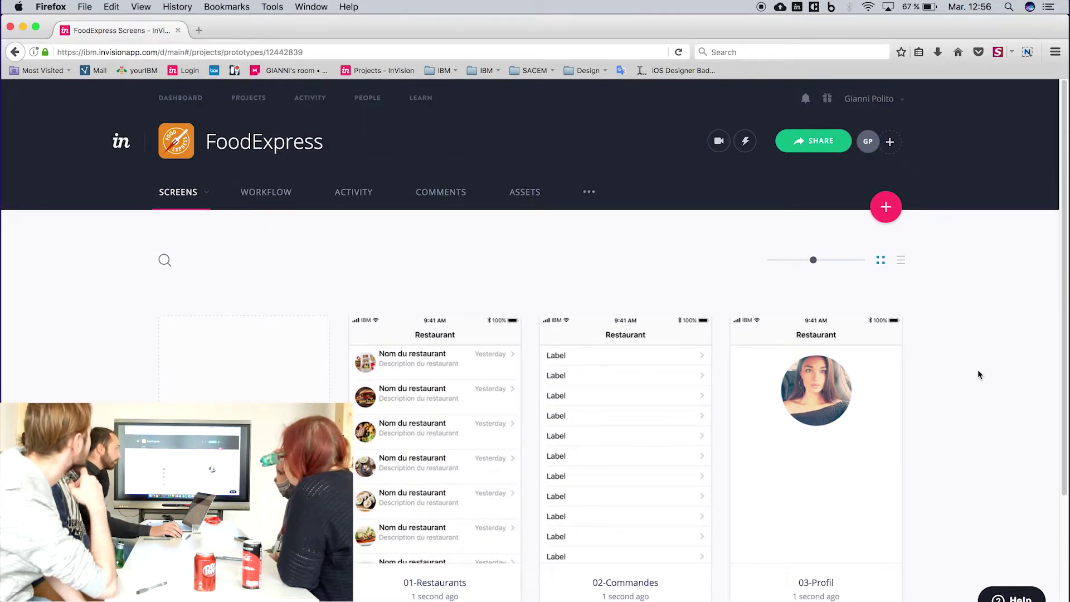
scroll(977, 369, "down", 1)
scroll(977, 365, "down", 3)
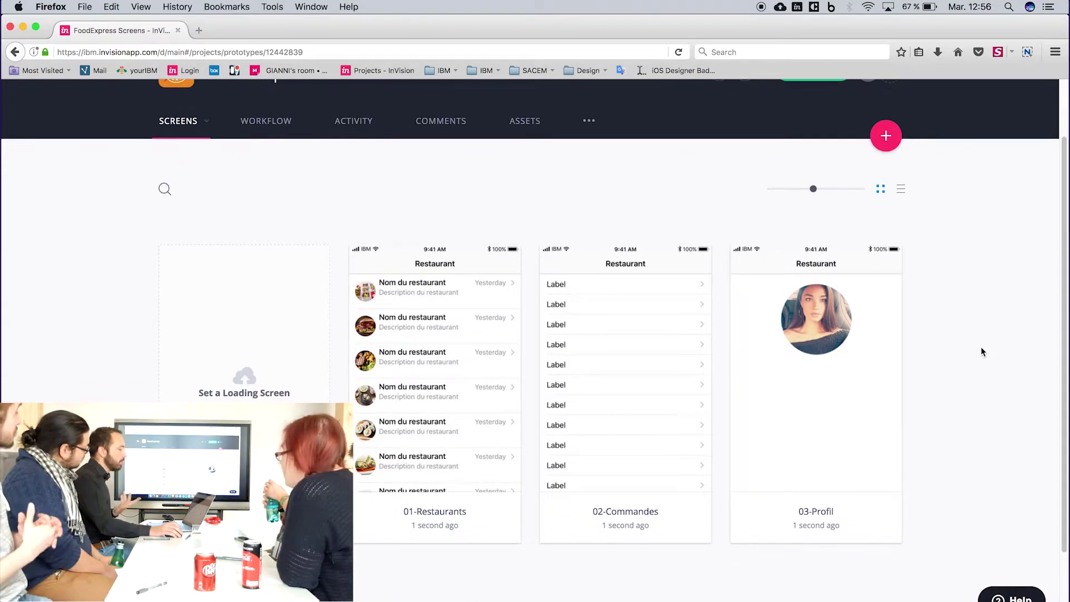
mouse_move(437, 306)
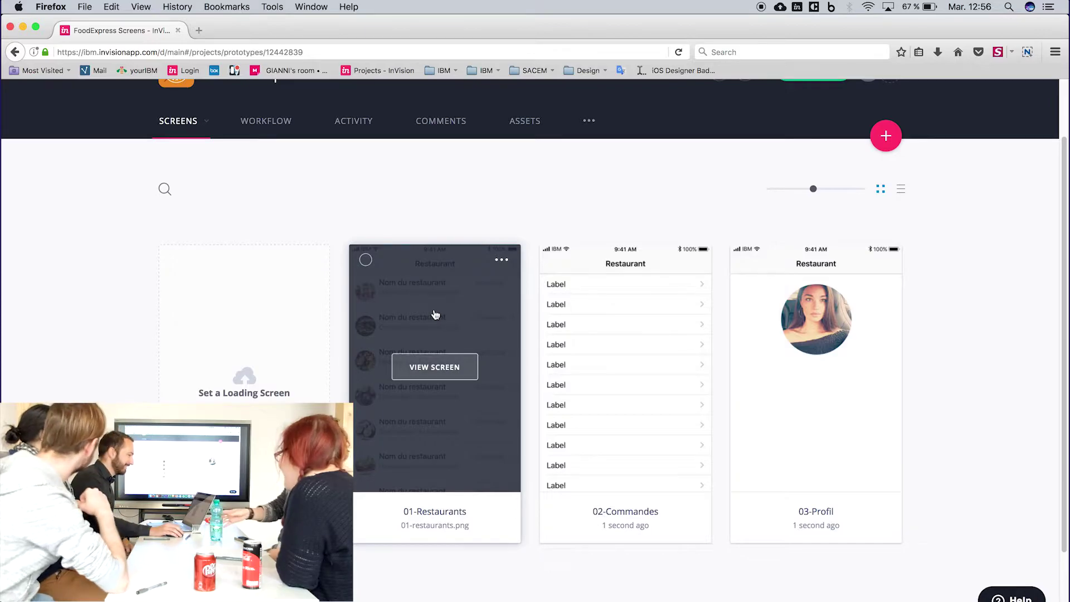
left_click(435, 315)
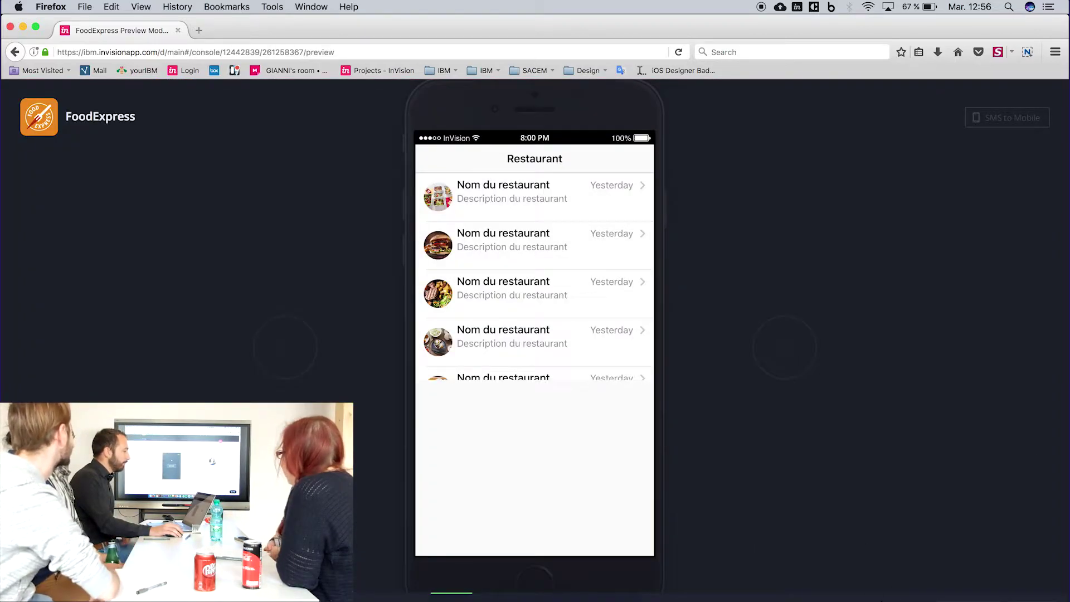
Set the preview's iPhone skin to iPhone 6-8 Plus (White) and close the skin settings
left_click(880, 581)
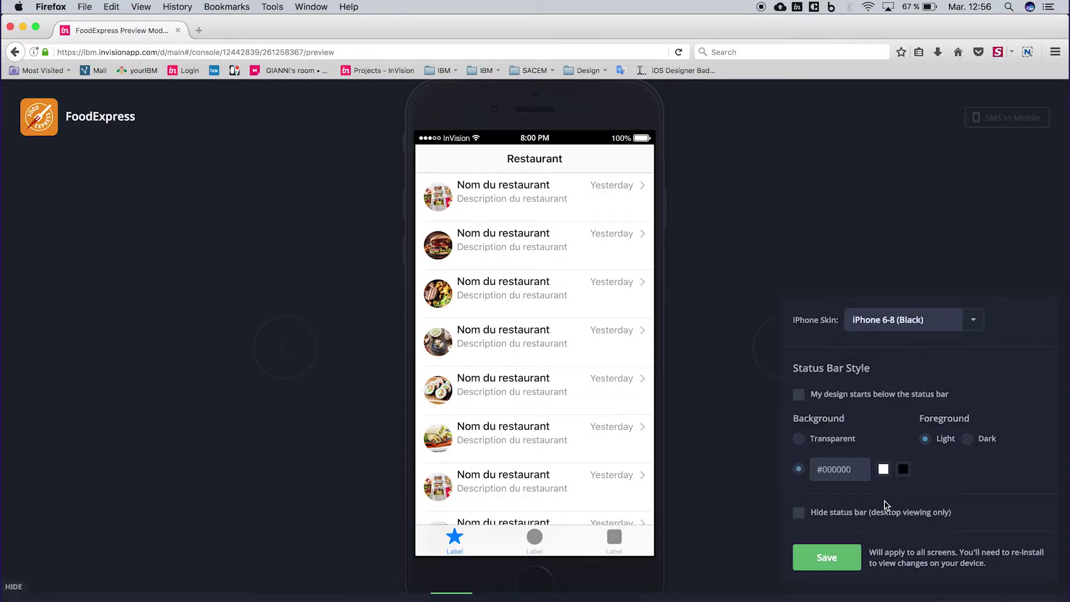
left_click(970, 322)
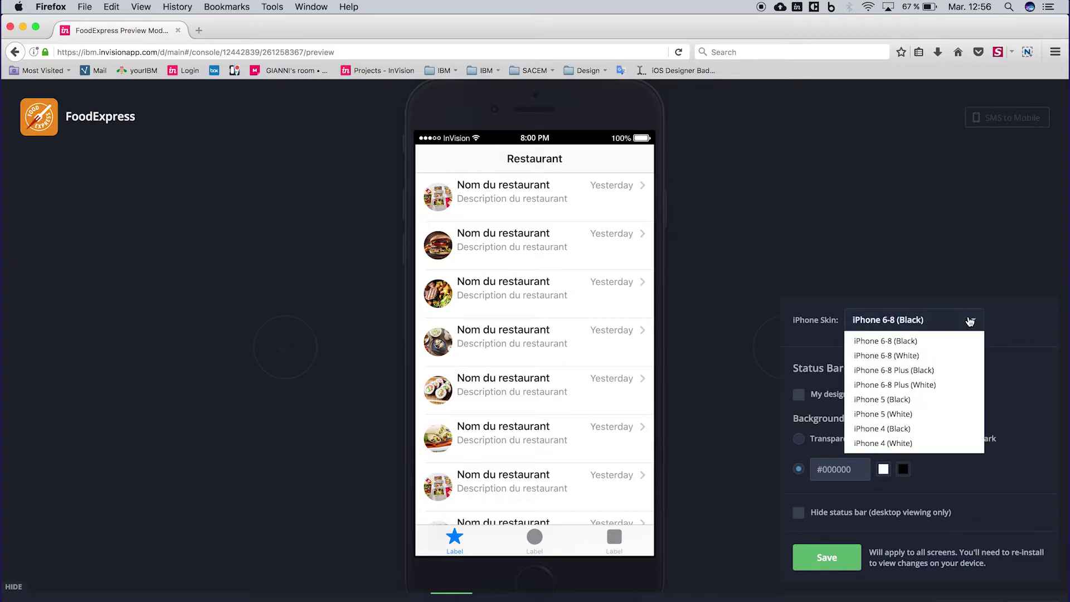
left_click(920, 385)
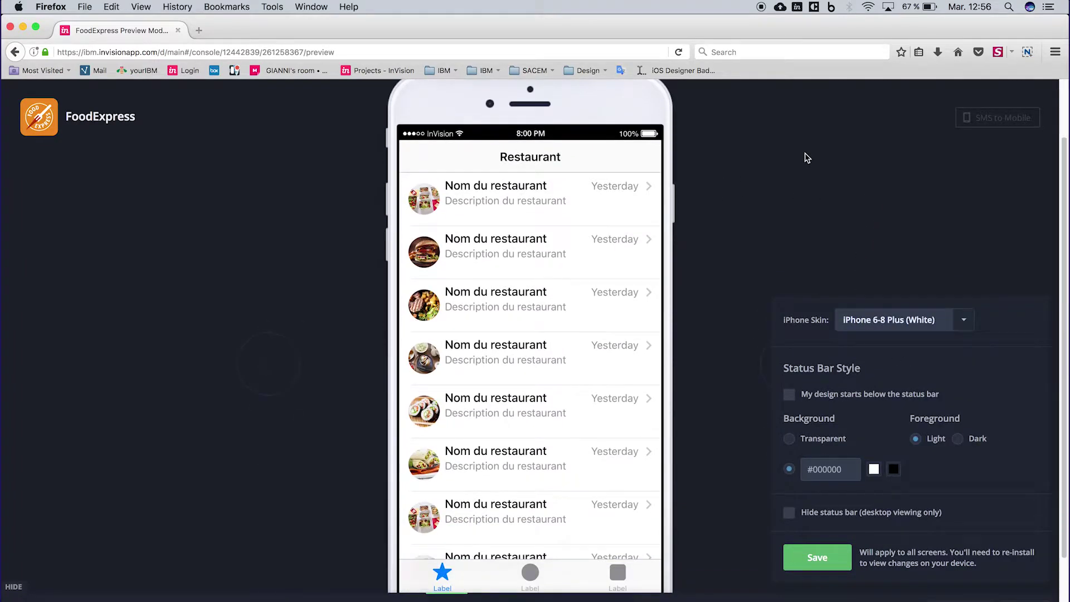
left_click(810, 162)
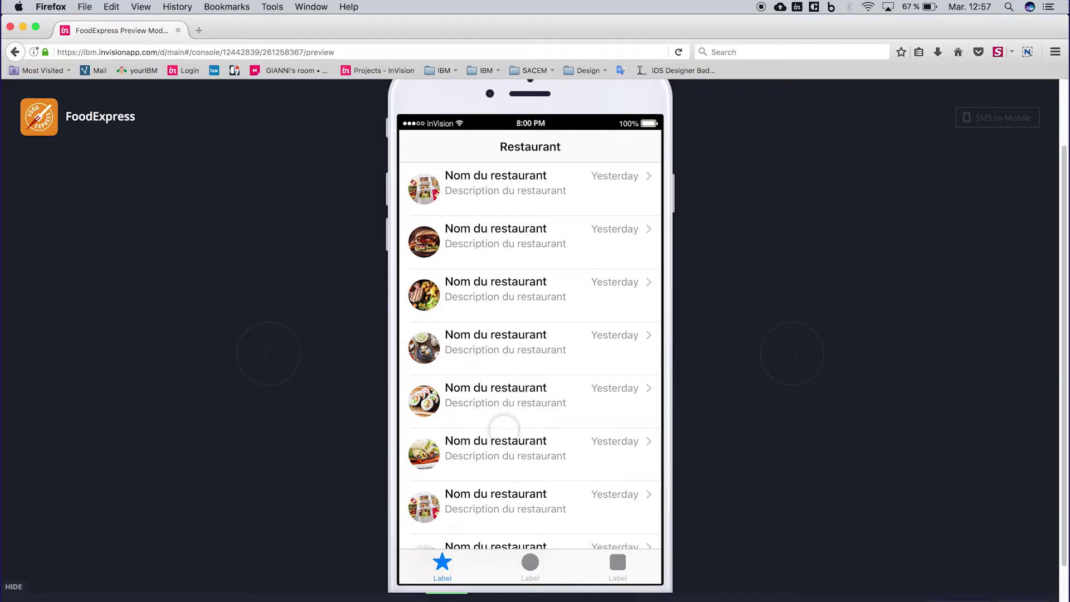
In build mode, add a hotspot over the middle tab of 01-Restaurants that links to 02-Commandes on tap with an instant transition
left_click(488, 592)
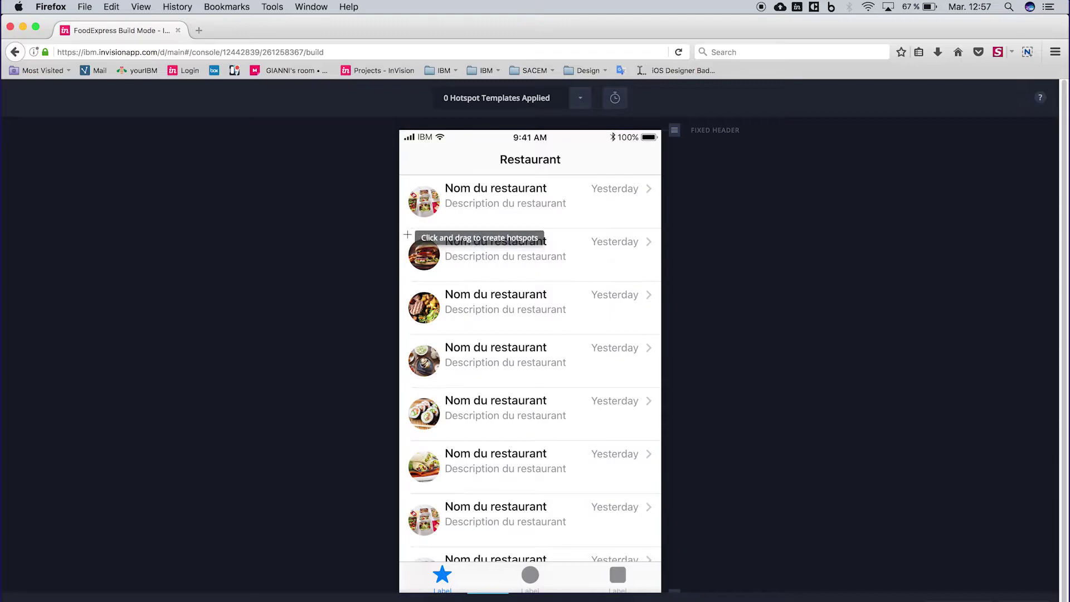
scroll(458, 279, "down", 1)
left_click_drag(494, 545, 560, 576)
scroll(669, 535, "down", 10)
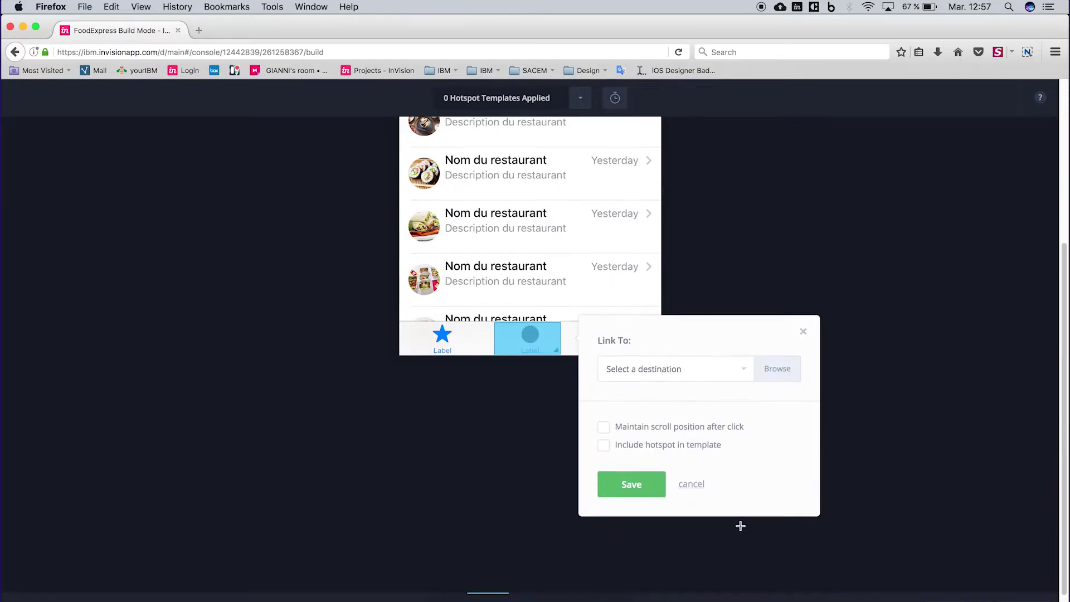
left_click(780, 318)
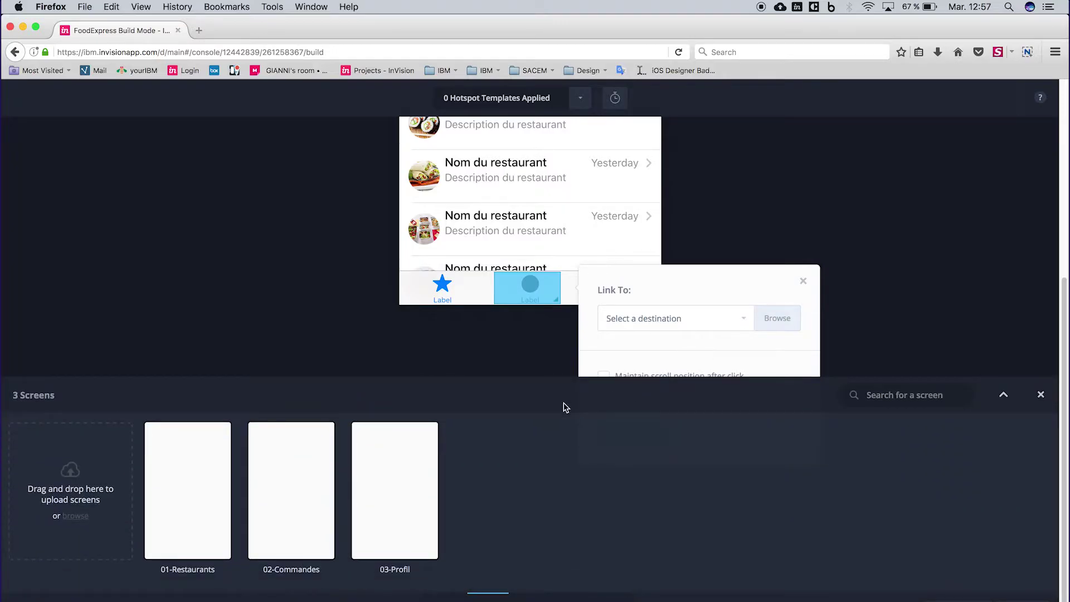
left_click(295, 491)
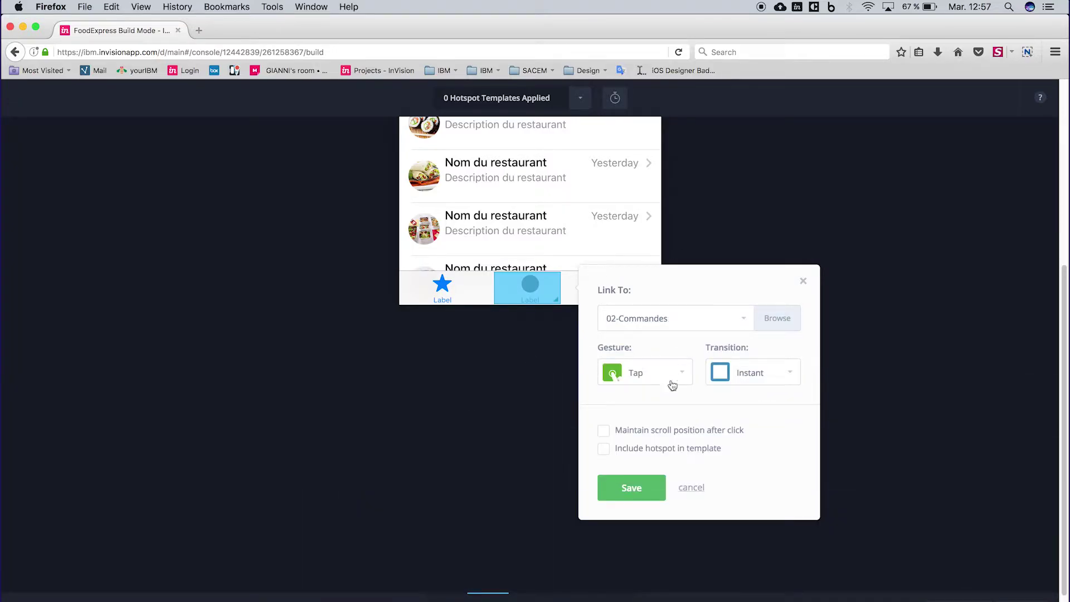
left_click(631, 488)
Add a hotspot over the square third tab of 01-Restaurants and link it to 03-Profil
left_click_drag(648, 545, 587, 576)
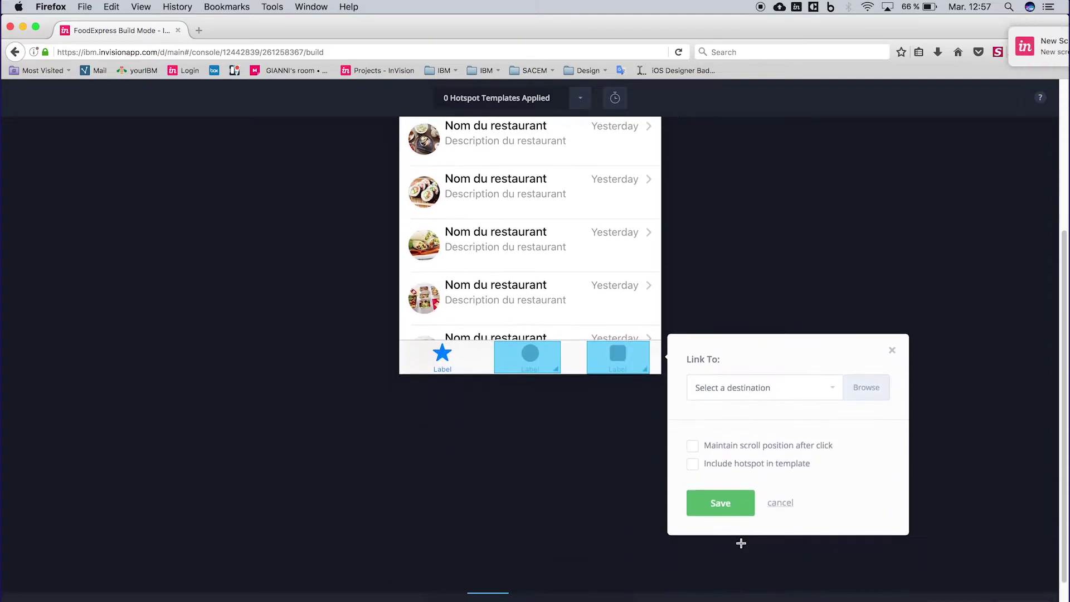
left_click(869, 370)
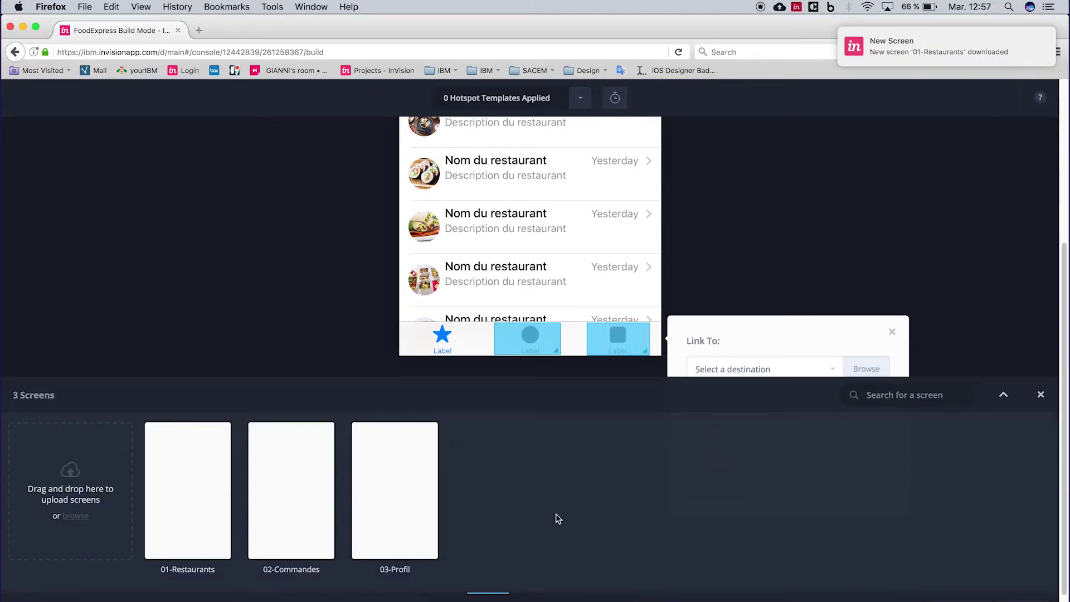
left_click(400, 507)
left_click(718, 547)
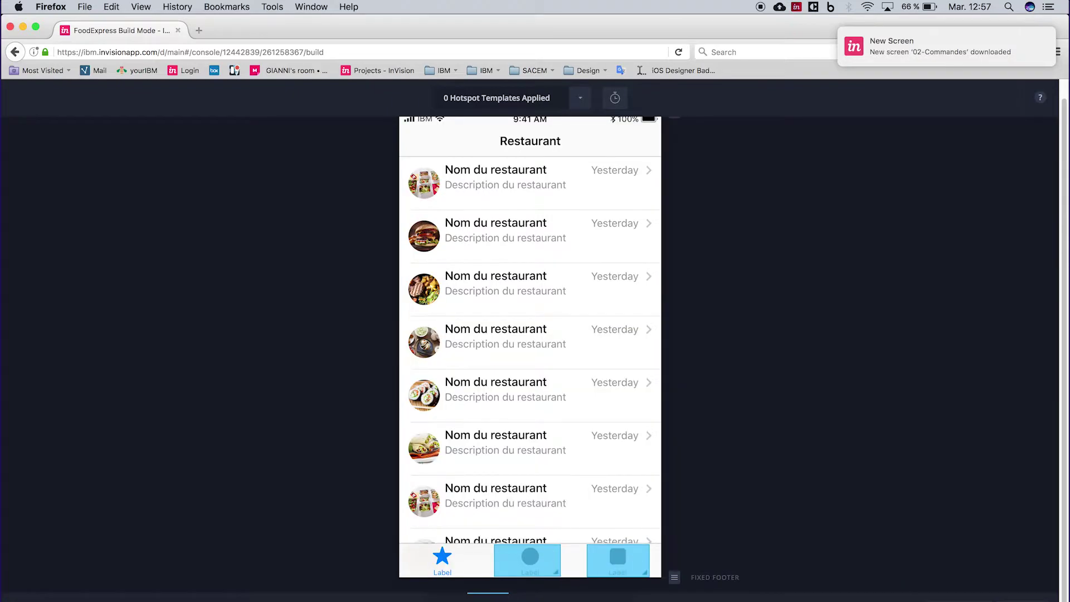
Preview the prototype and test the second and third tab bar links from the restaurants screen
left_click(447, 593)
scroll(535, 390, "down", 3)
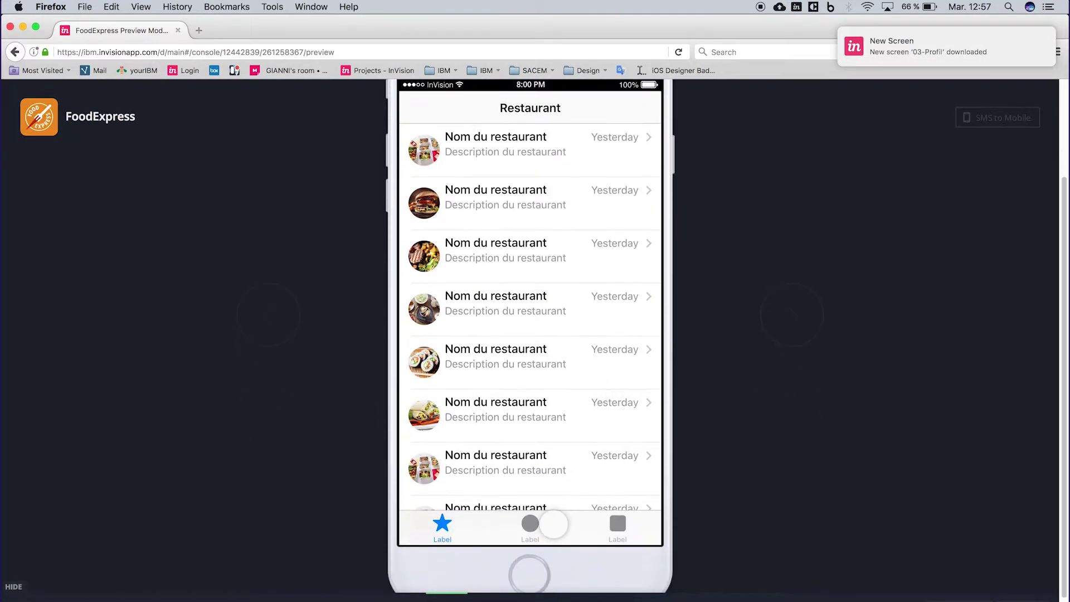
left_click(529, 528)
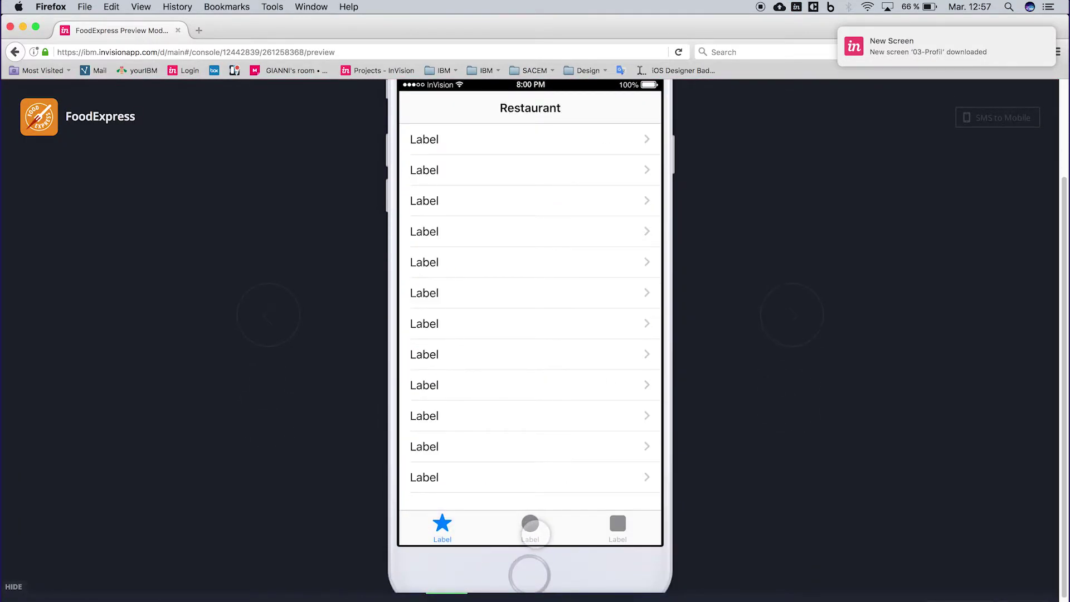
key("Left")
left_click(617, 527)
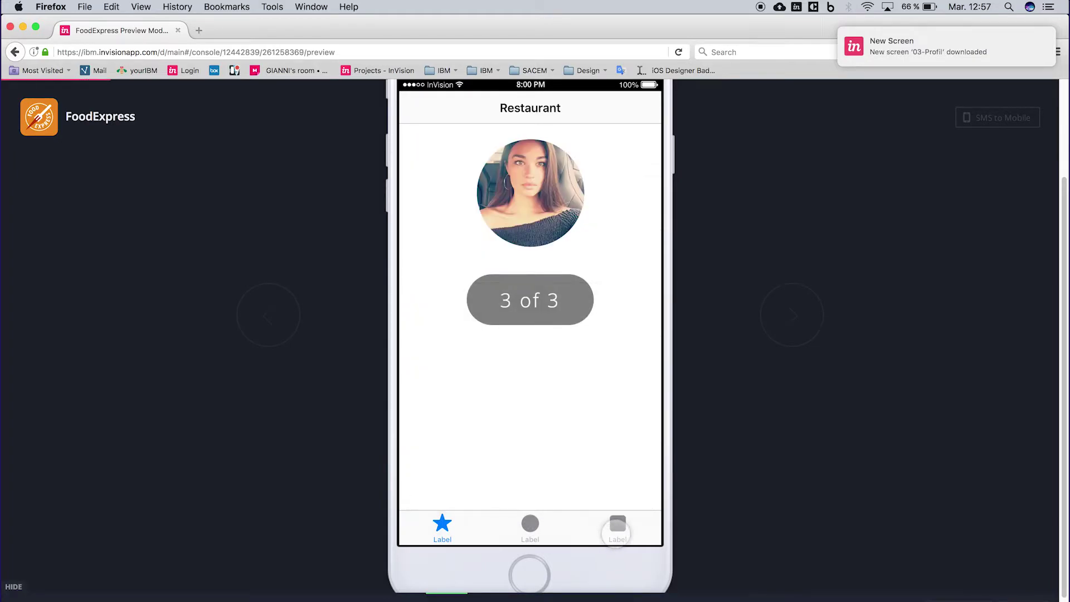
left_click(551, 533)
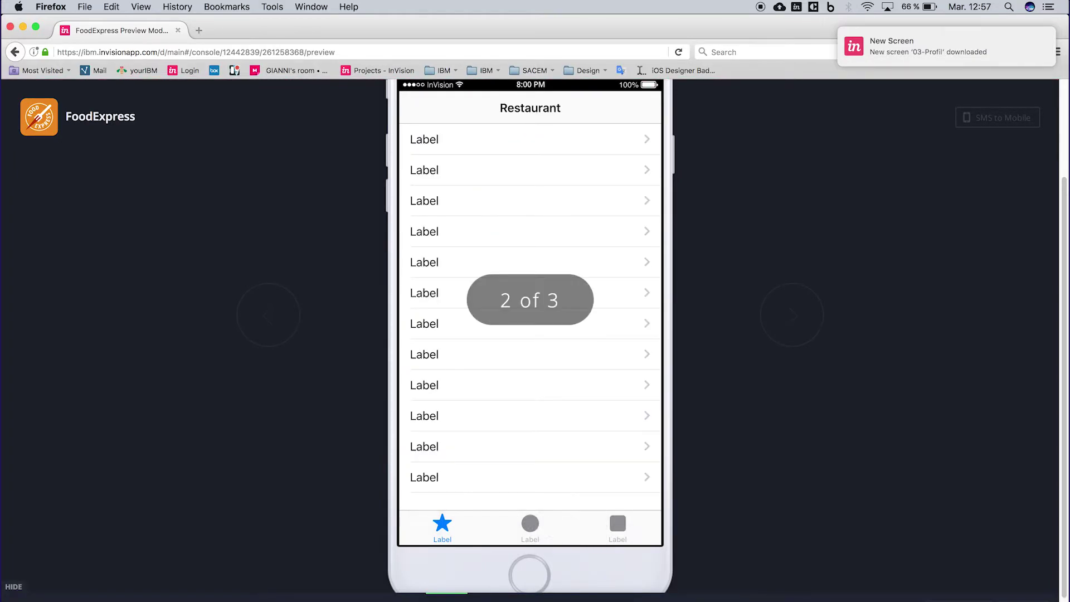
Return to build mode on 03-Profil and add a hotspot over its middle tab linking to 02-Commandes
left_click(498, 592)
key("Right")
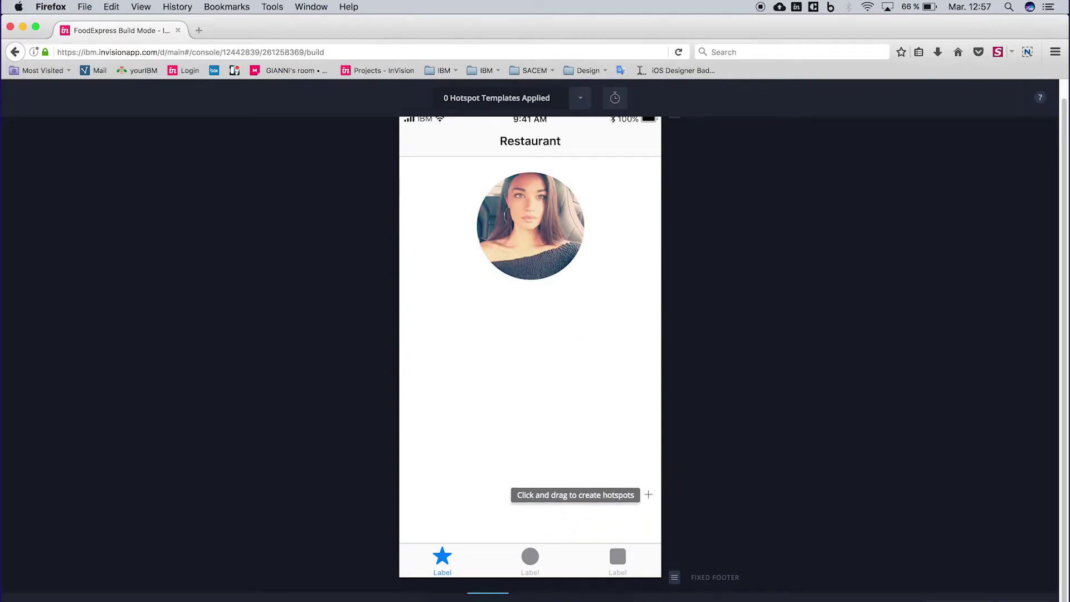
left_click_drag(554, 547, 504, 576)
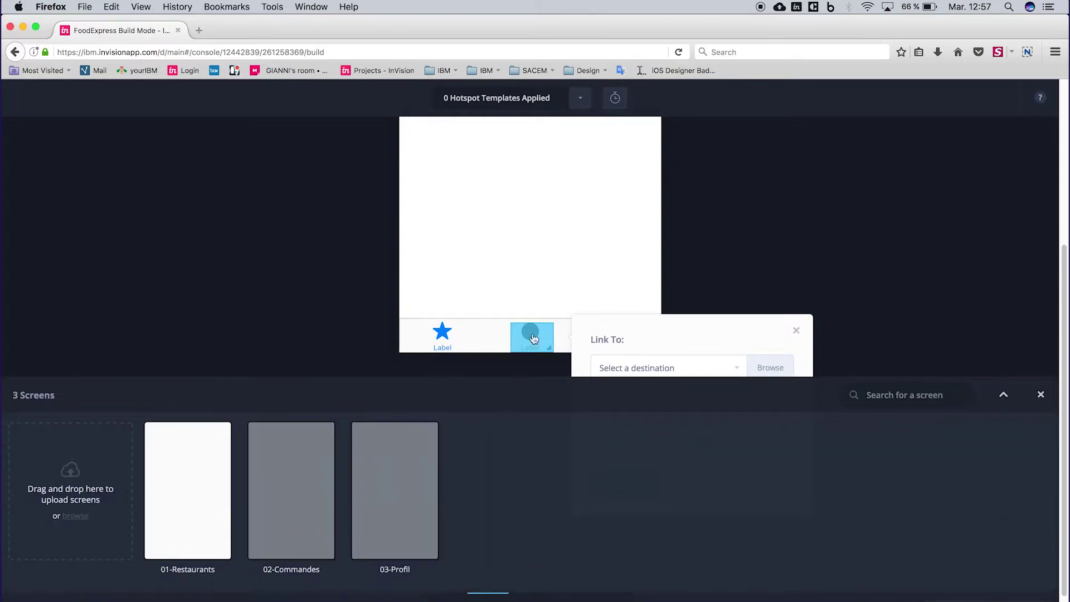
left_click(296, 501)
left_click(508, 340)
Add a hotspot over the star tab of 03-Profil linking to 01-Restaurants on tap with an instant transition
left_click_drag(471, 546, 415, 577)
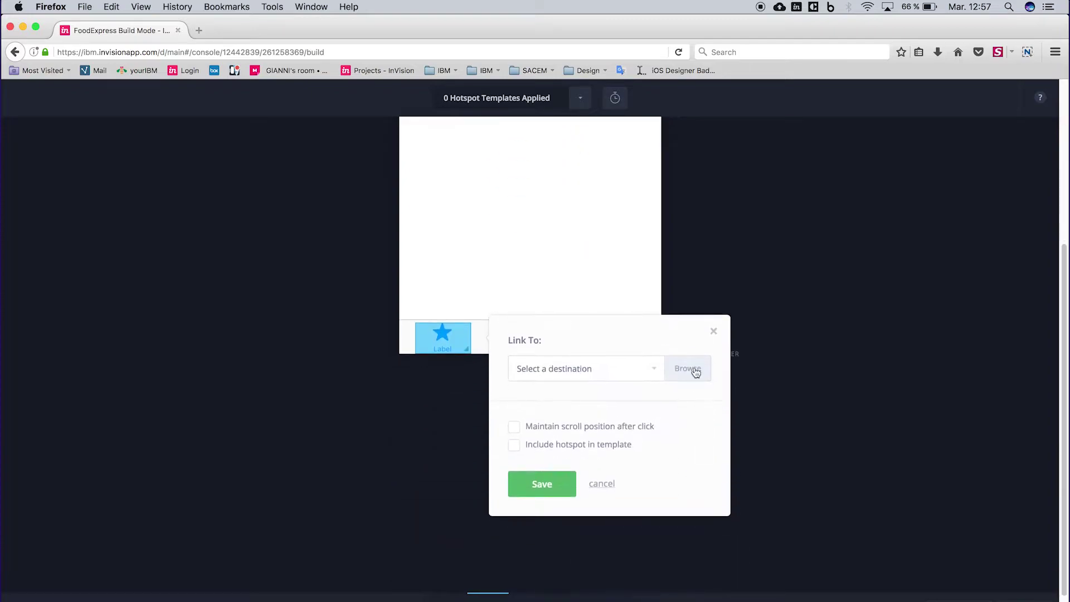
left_click(689, 368)
left_click(229, 530)
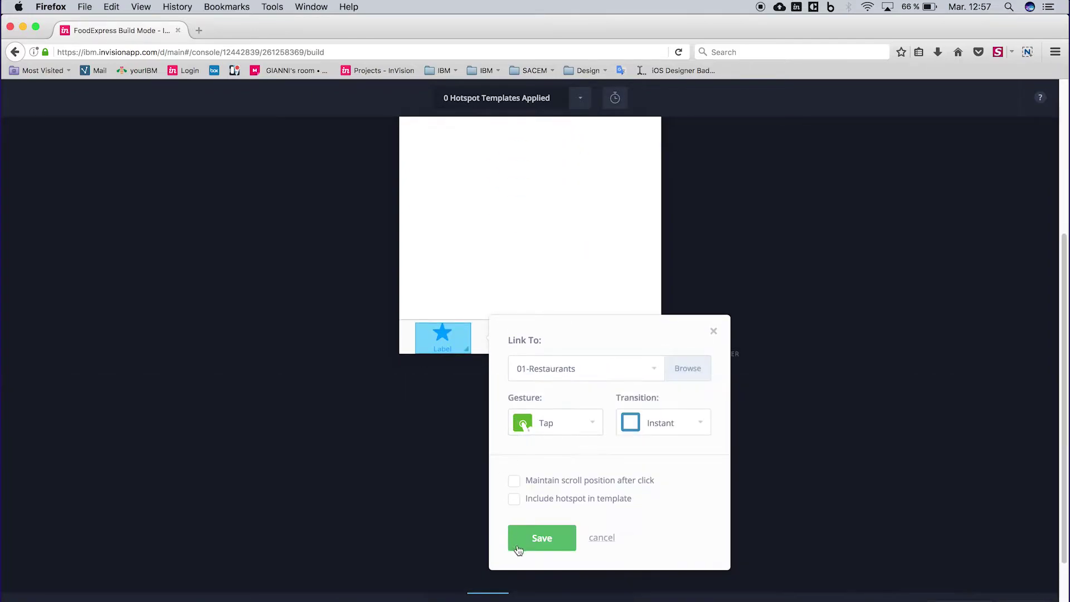
left_click(536, 536)
On 02-Commandes, create a hotspot, place it over the star tab and link it to 01-Restaurants
key("Left")
left_click_drag(510, 545, 563, 576)
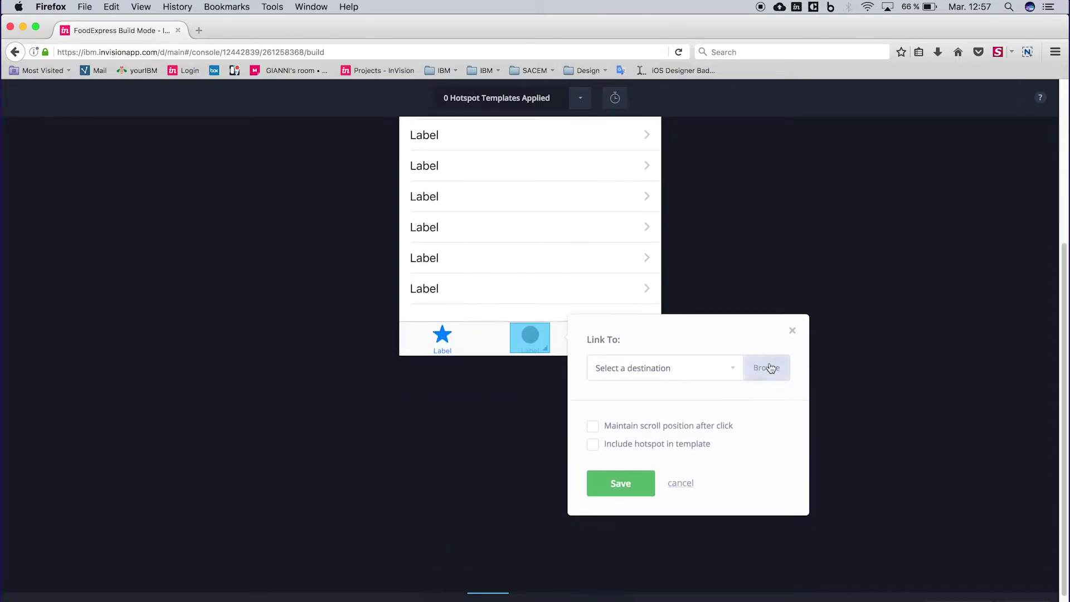
left_click(768, 366)
left_click_drag(536, 349, 445, 349)
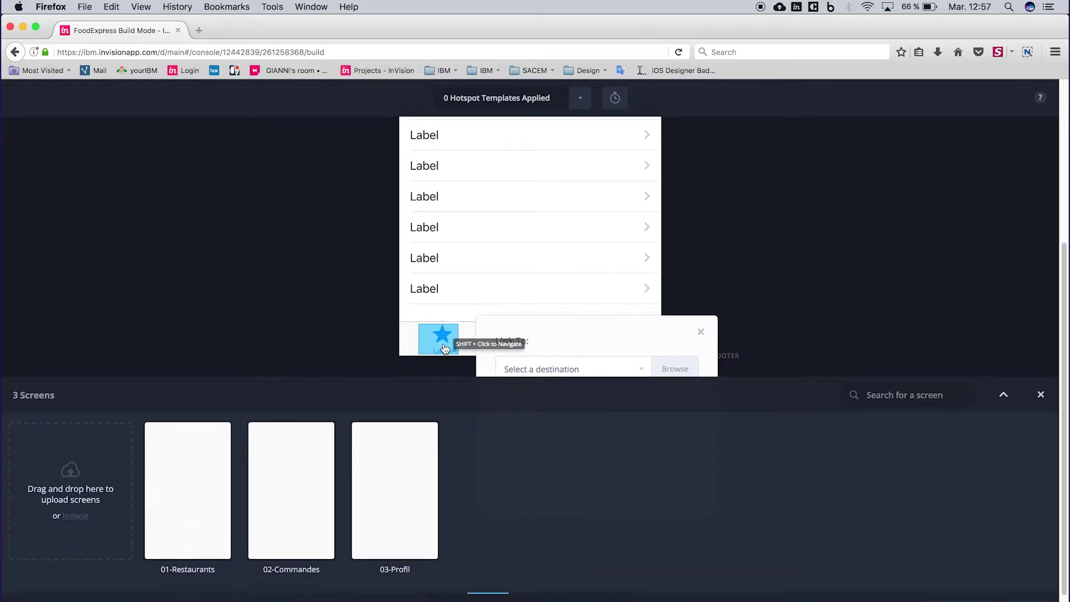
left_click(192, 511)
left_click(529, 538)
Add a hotspot over the square third tab of 02-Commandes and link it to 03-Profil
left_click_drag(644, 546, 599, 576)
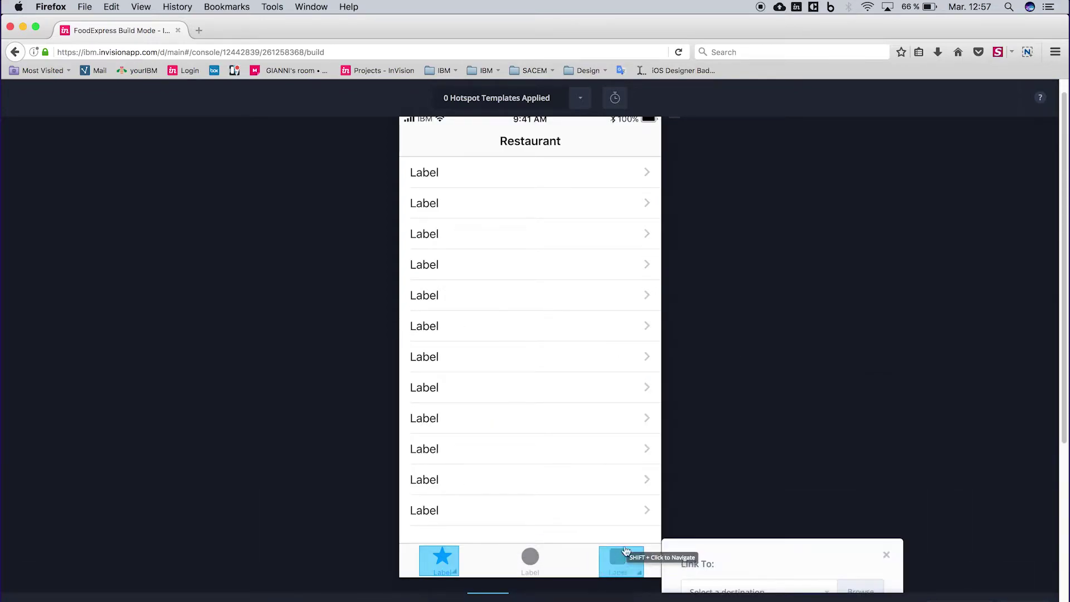
left_click(870, 376)
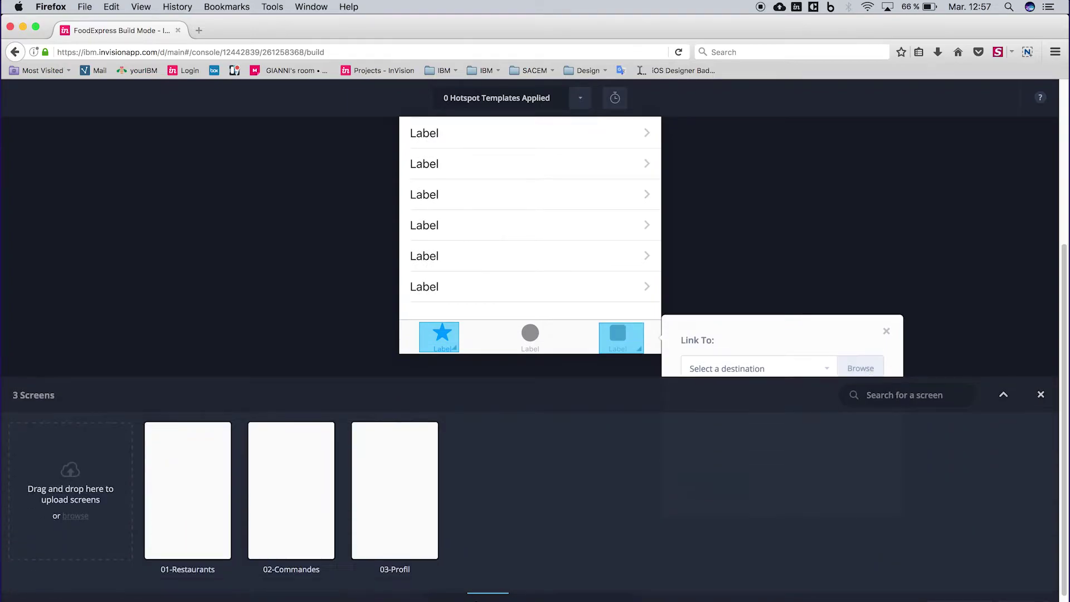
left_click(406, 509)
left_click(709, 538)
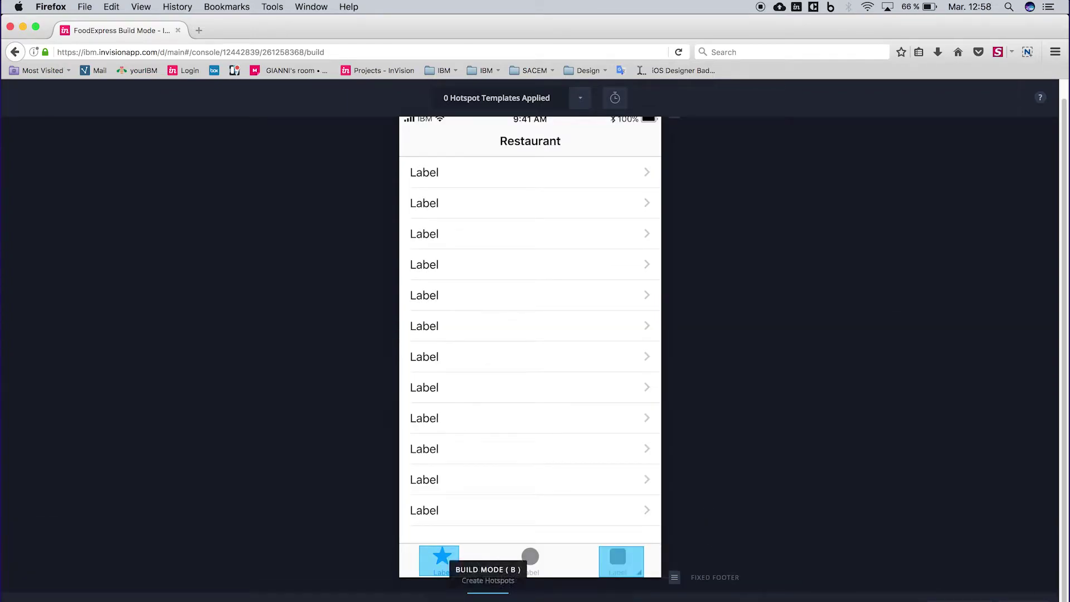
Preview the prototype from 02-Commandes and test its tab bar link to the profile screen
left_click(445, 590)
scroll(555, 440, "down", 5)
left_click(574, 494)
left_click(617, 482)
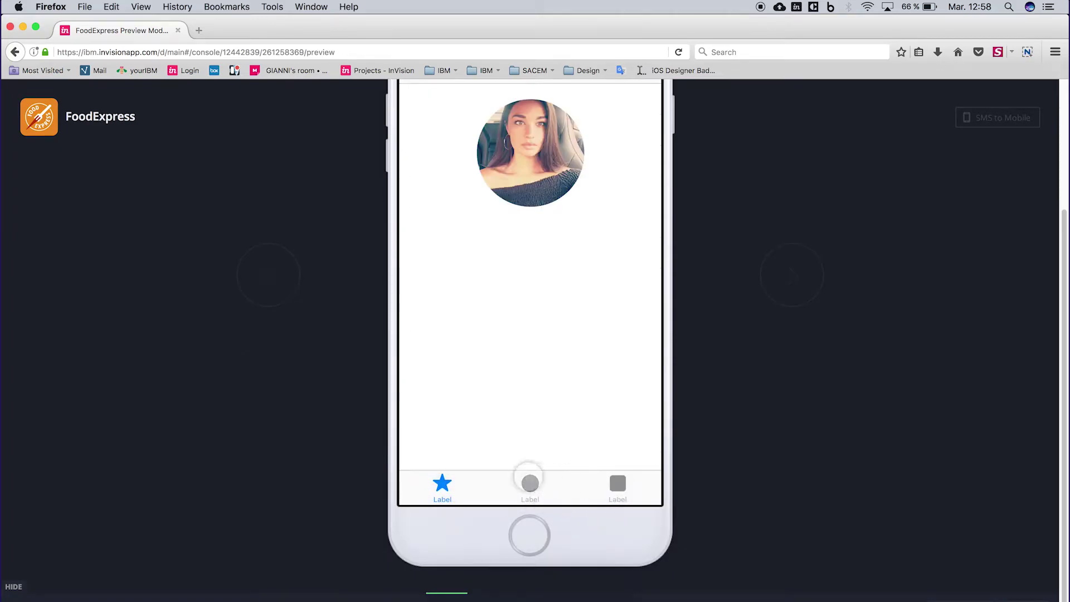
Test the tab bar links between the restaurants, orders and profile screens in the prototype preview
left_click(440, 485)
left_click(532, 482)
left_click(610, 490)
left_click(505, 488)
left_click(442, 484)
scroll(521, 551, "up", 3)
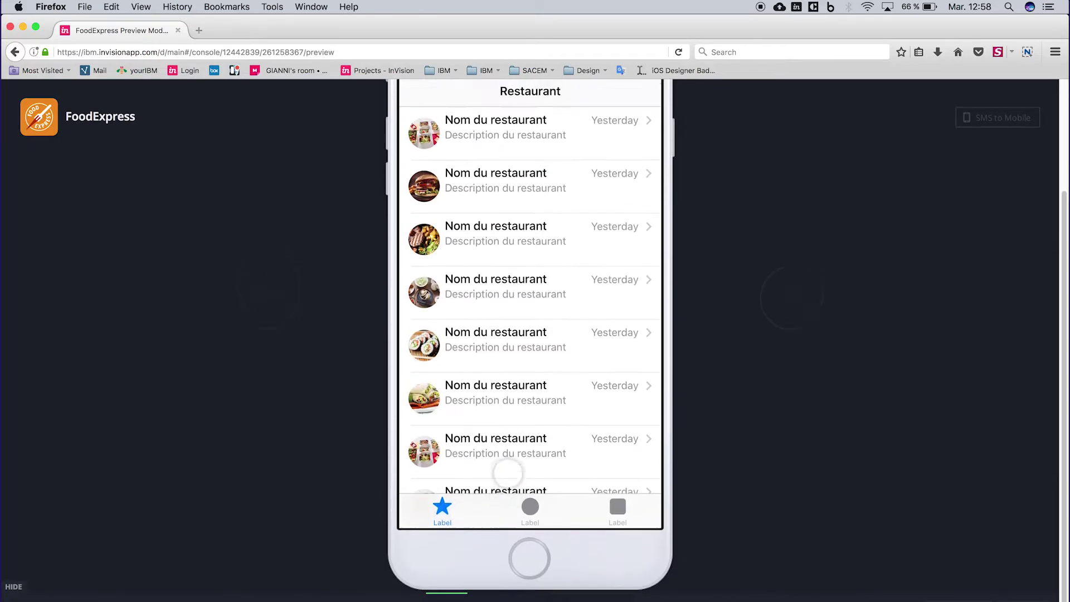
left_click(519, 564)
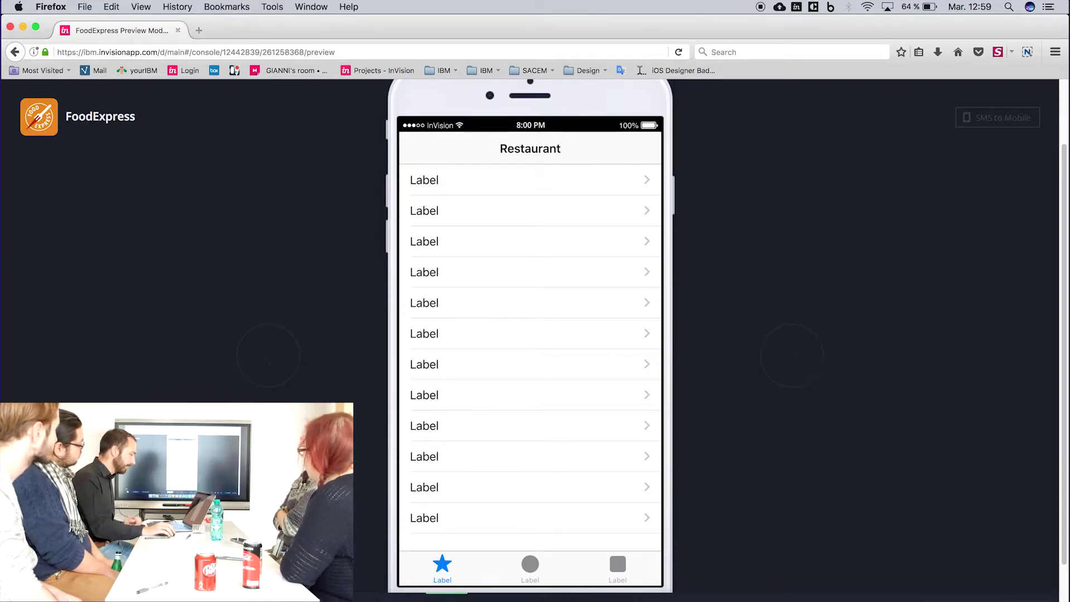
Switch to Sketch and set the name of the first restaurant cell on the 01-restaurants artboard to "Salad & co"
key("super+Tab")
left_click(186, 158)
scroll(249, 184, "up", 2)
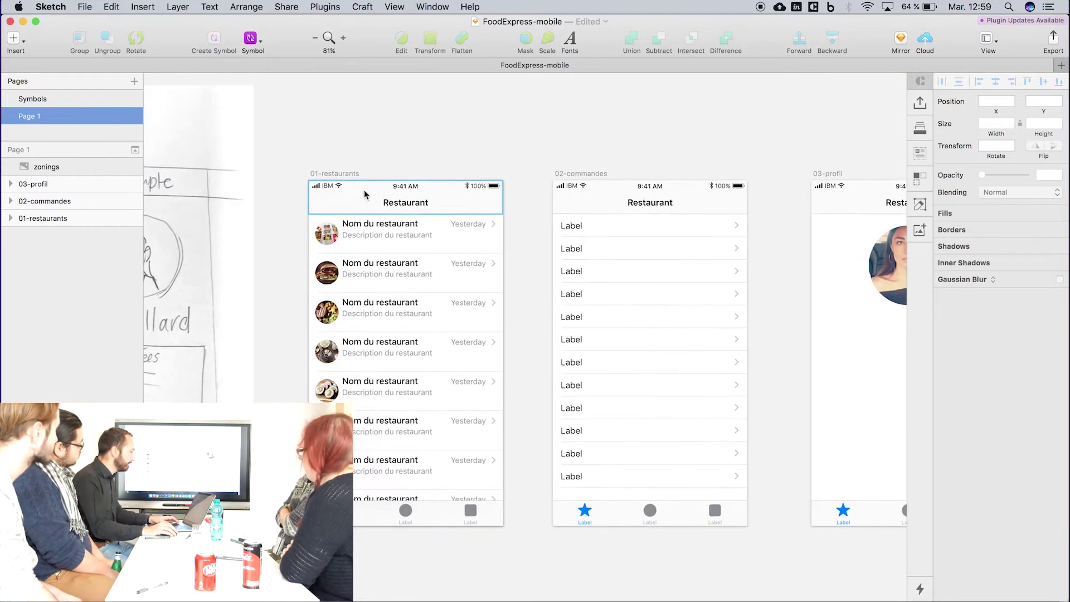
scroll(365, 193, "up", 2)
left_click(346, 232)
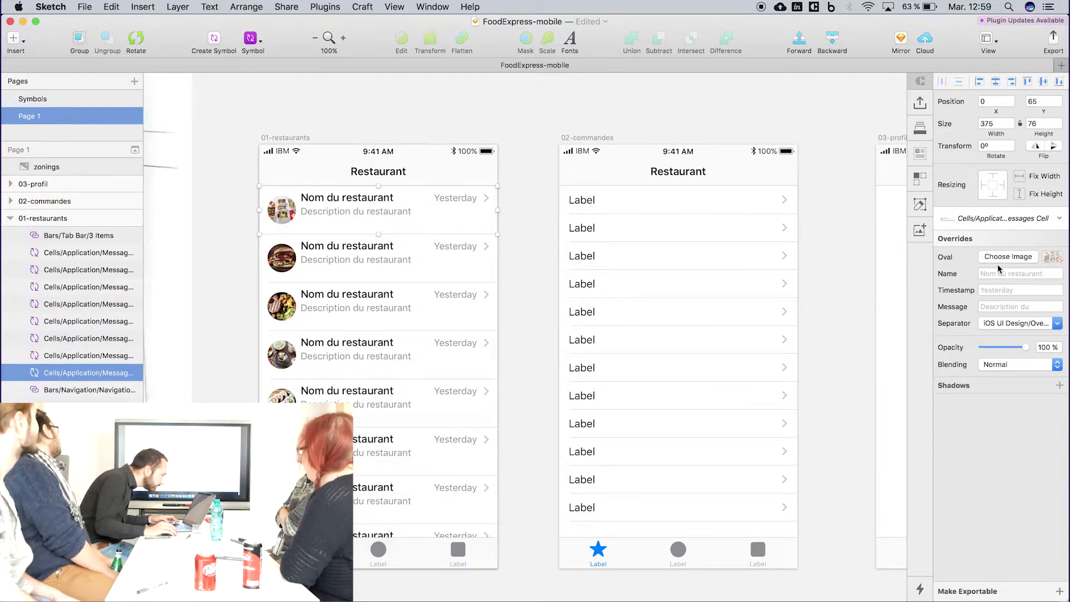
left_click(1023, 273)
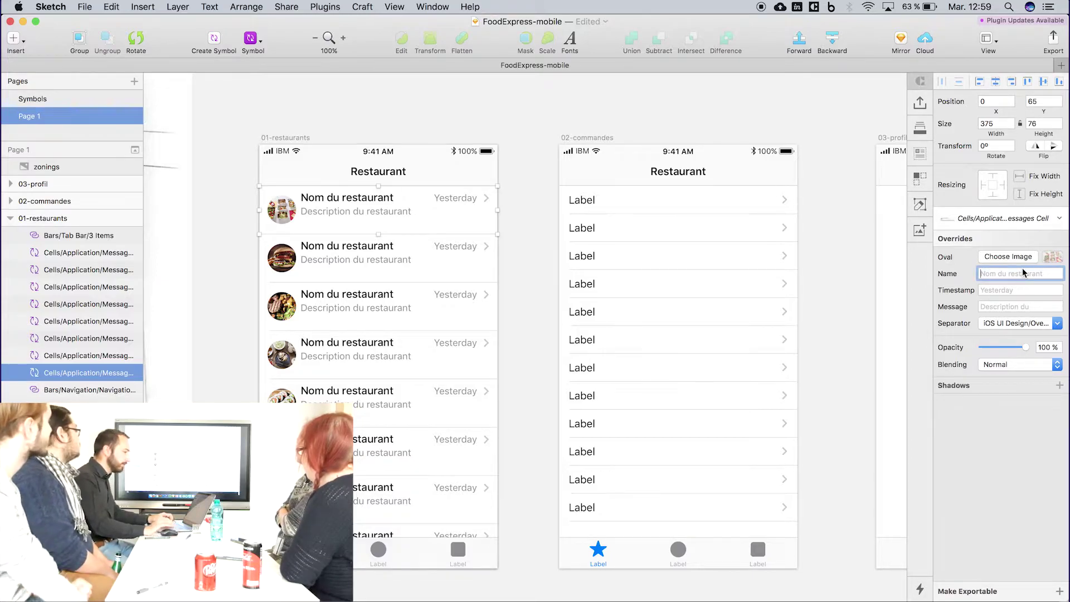
type("Salad ")
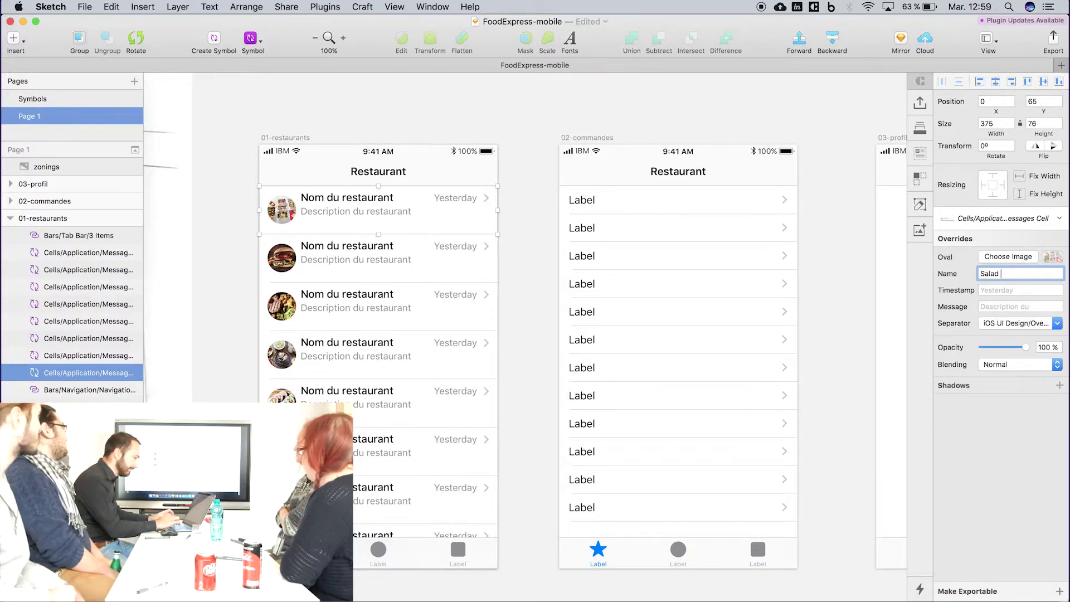
type("& ")
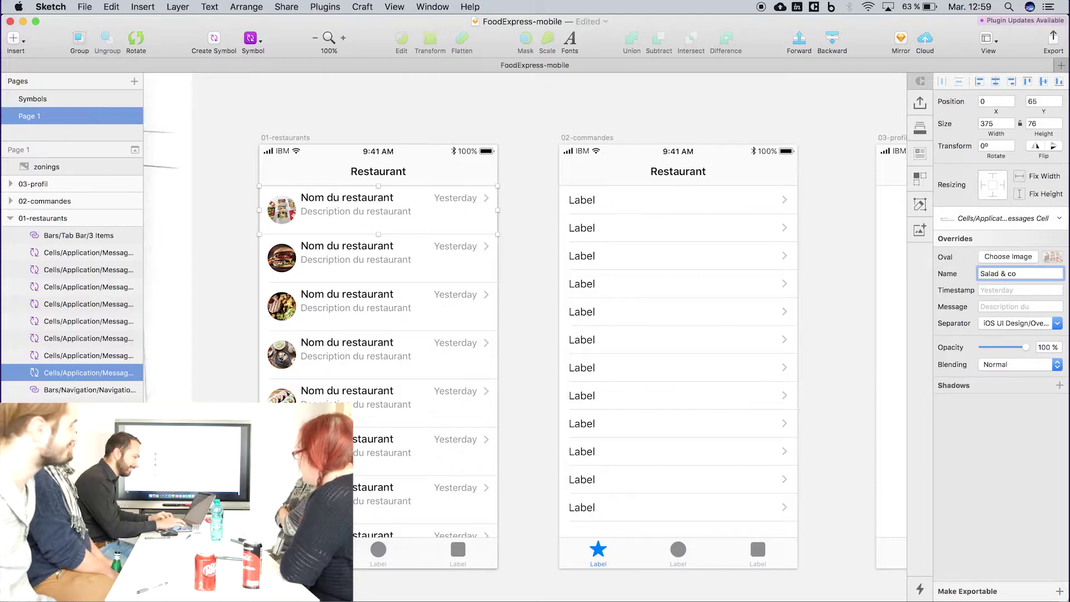
type("co")
left_click(554, 124)
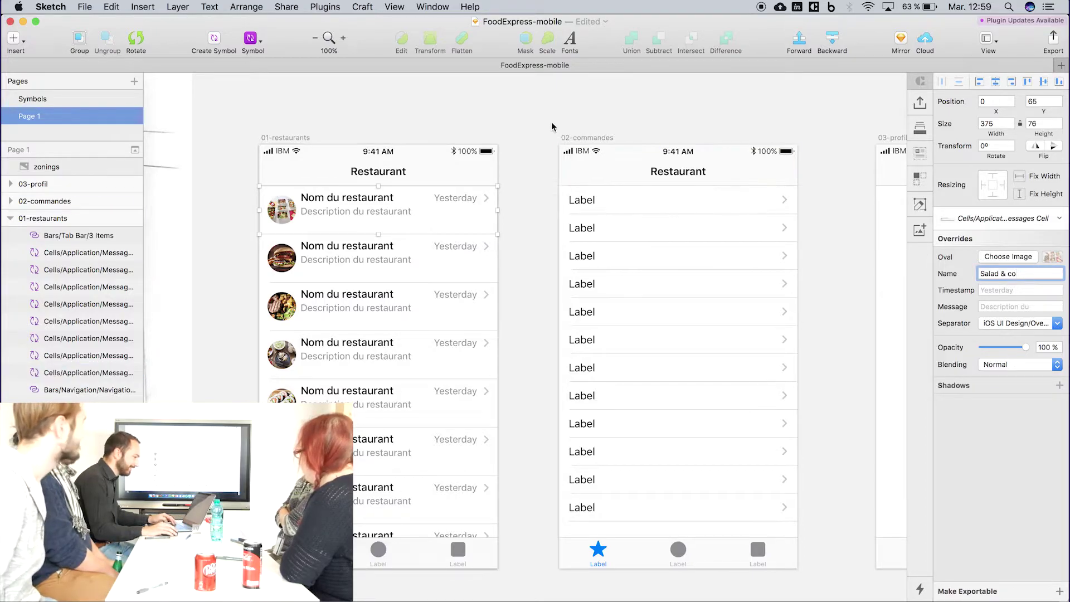
Set the name of the second restaurant cell, with the burger photo, to "Mother"
left_click(335, 264)
left_click(1003, 274)
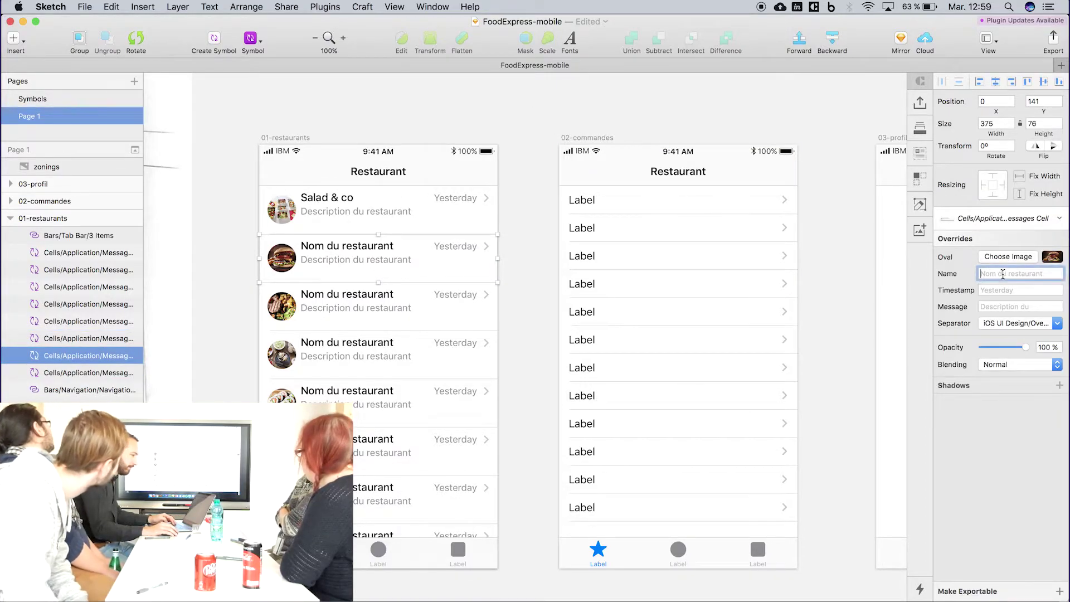
type("Ma")
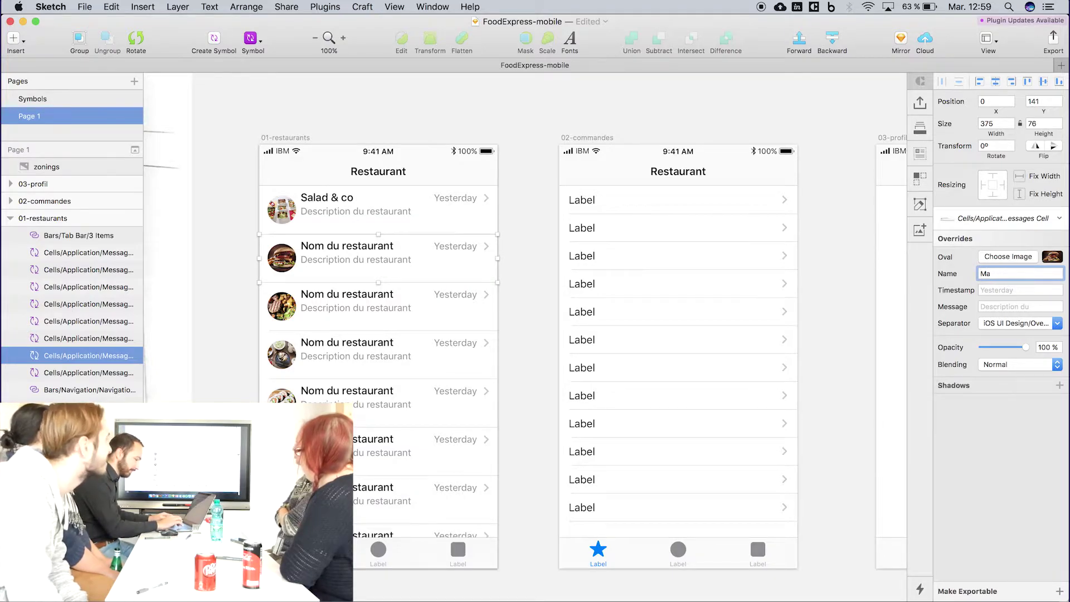
key("BackSpace")
key("BackSpace")
type("Mother")
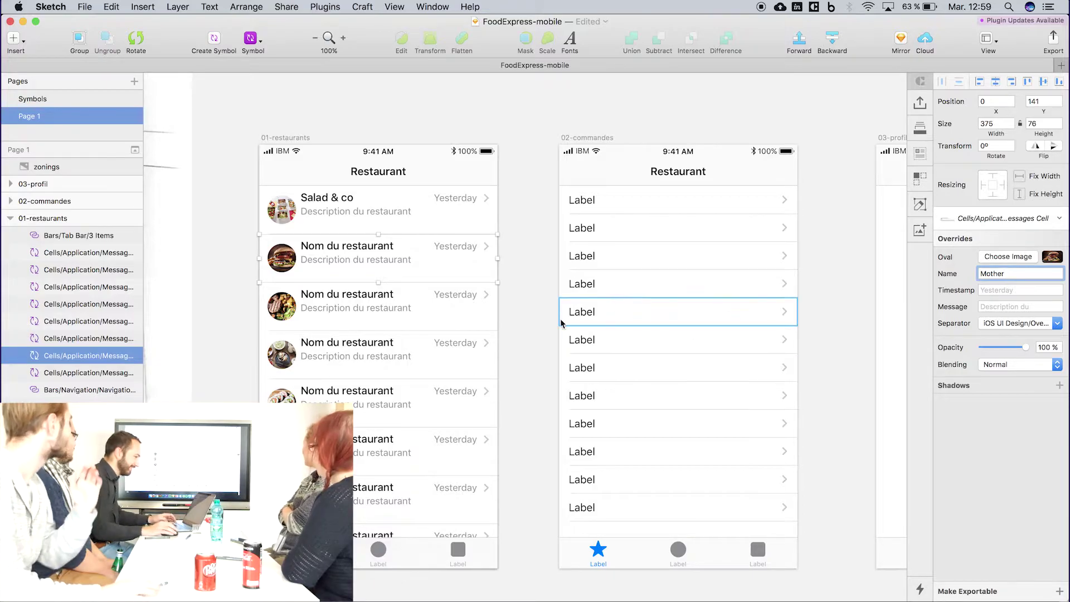
Name the third restaurant cell "Chez Lindsay" and the fourth one "A l'huitrière"
left_click(444, 310)
left_click(1014, 273)
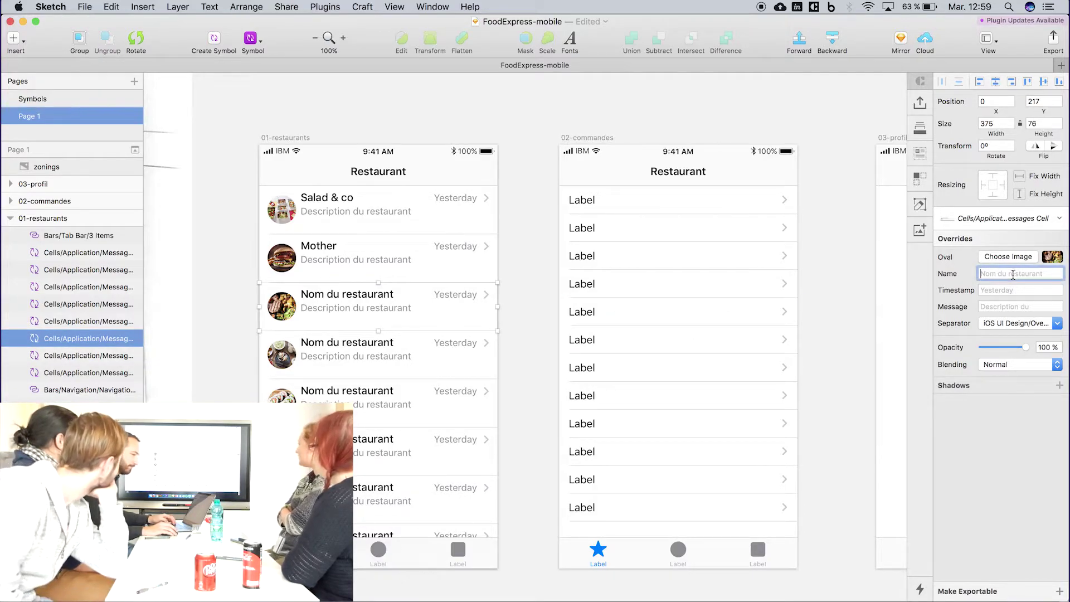
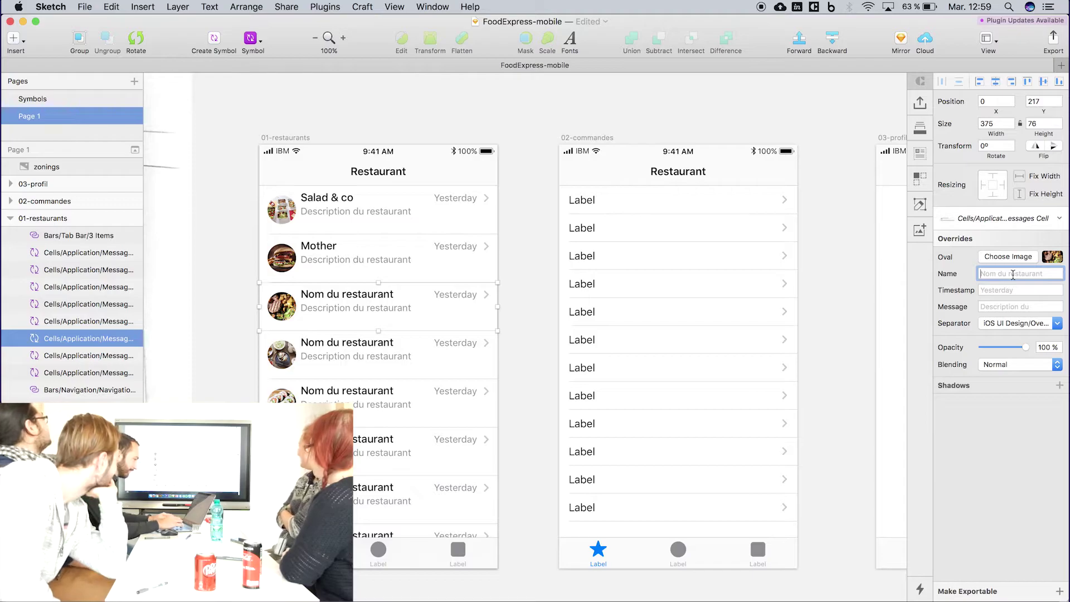
type("Chez Lindsay")
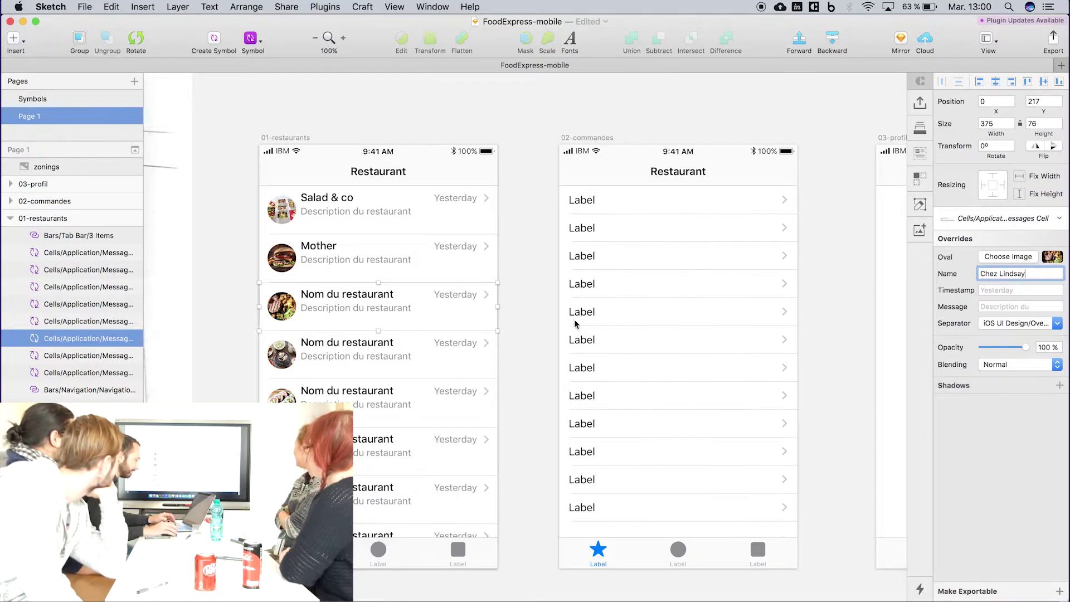
left_click(406, 361)
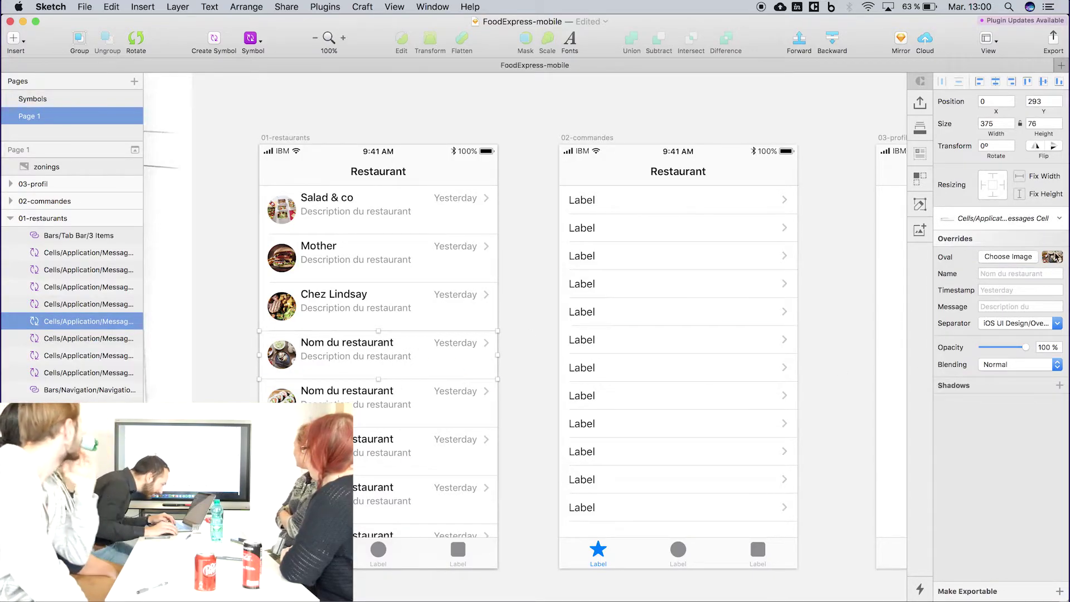
left_click(1010, 272)
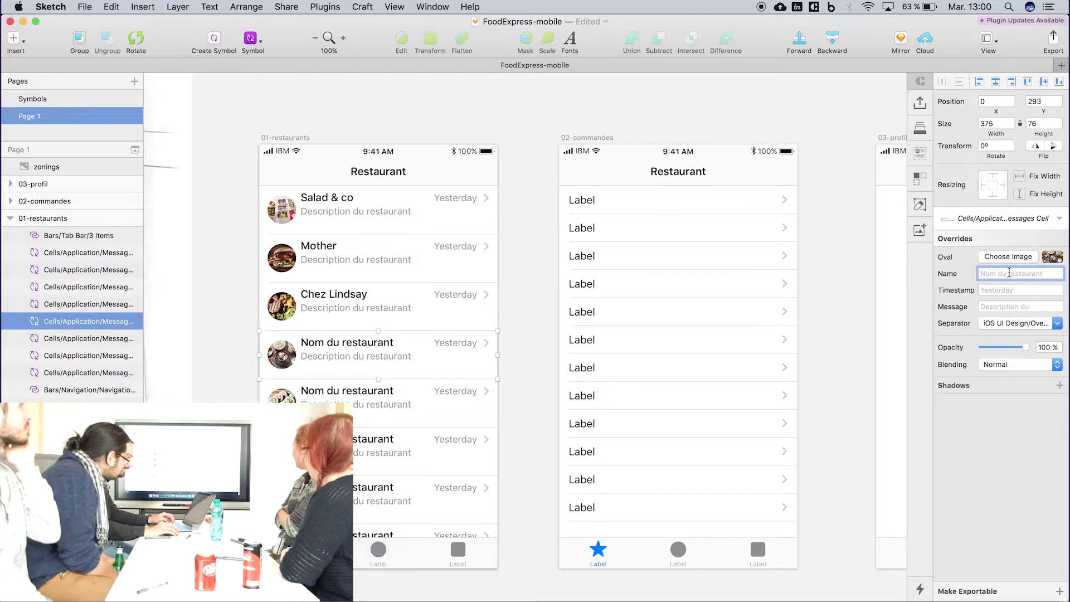
type("A l'huitrière")
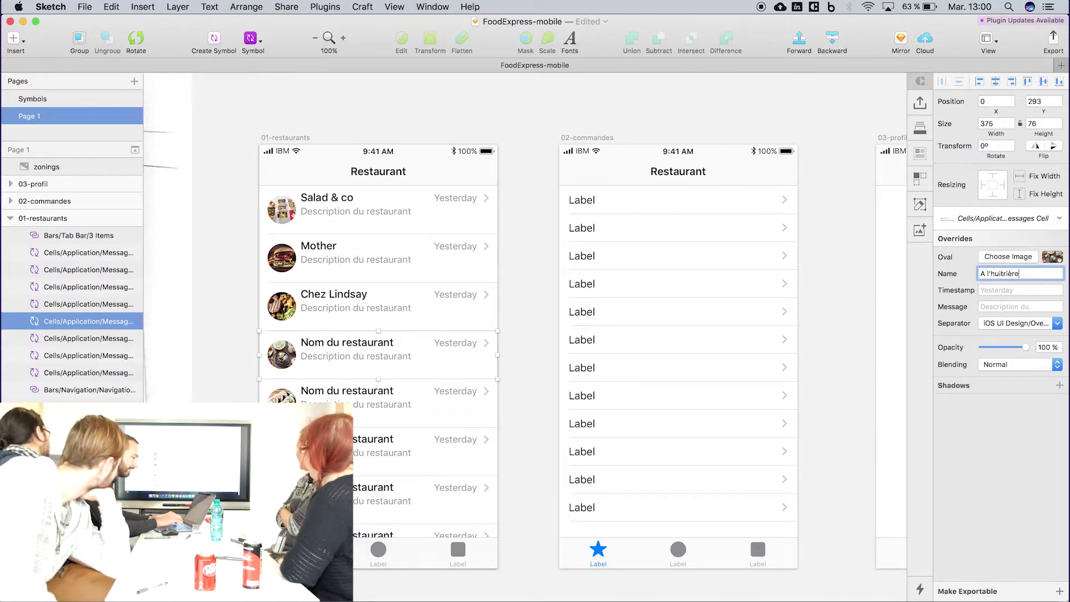
key("Return")
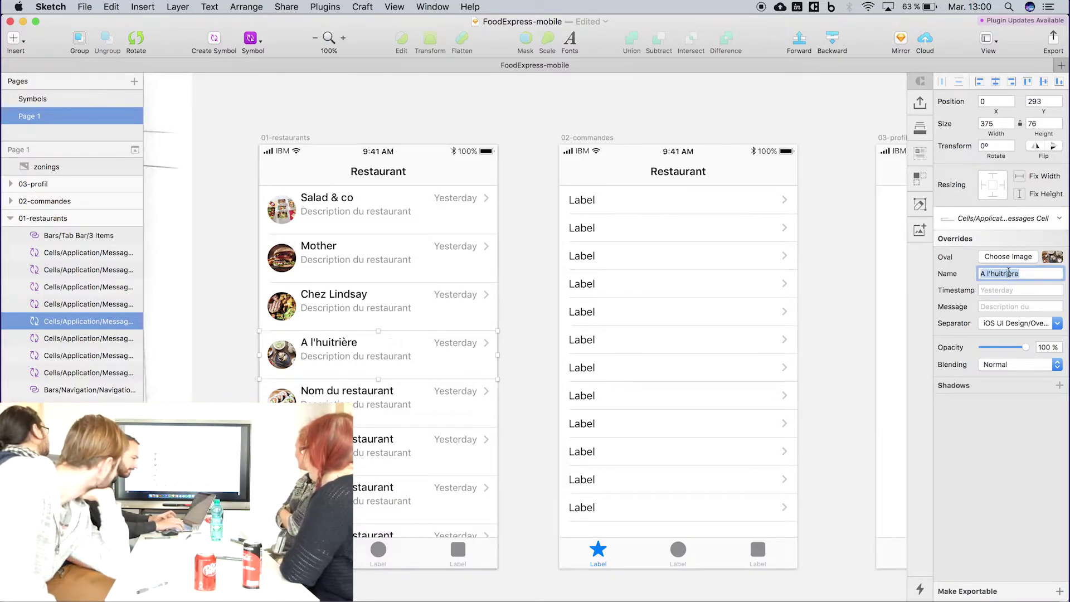
Name the fifth restaurant cell "Pad Sushi" and the sixth one "Burritos"
left_click(391, 390)
left_click(998, 272)
type("Pad Sush")
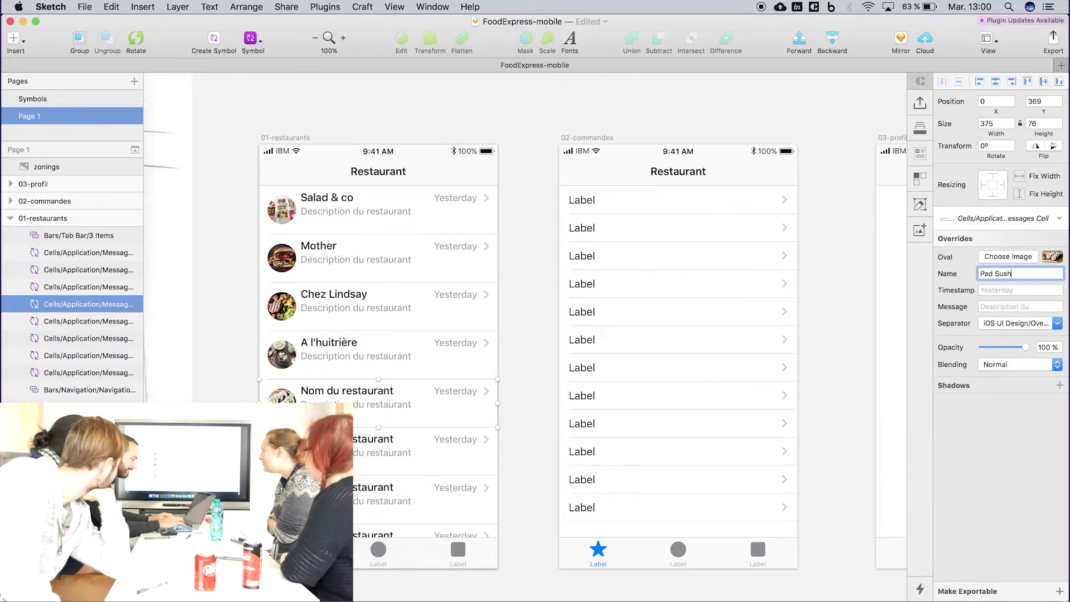
type("i")
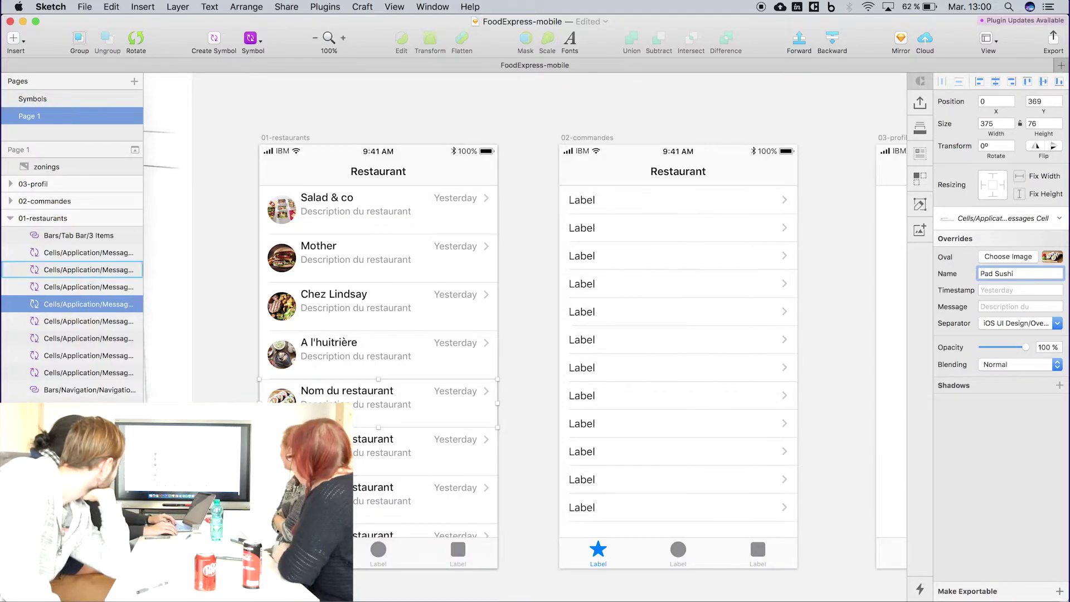
left_click(328, 451)
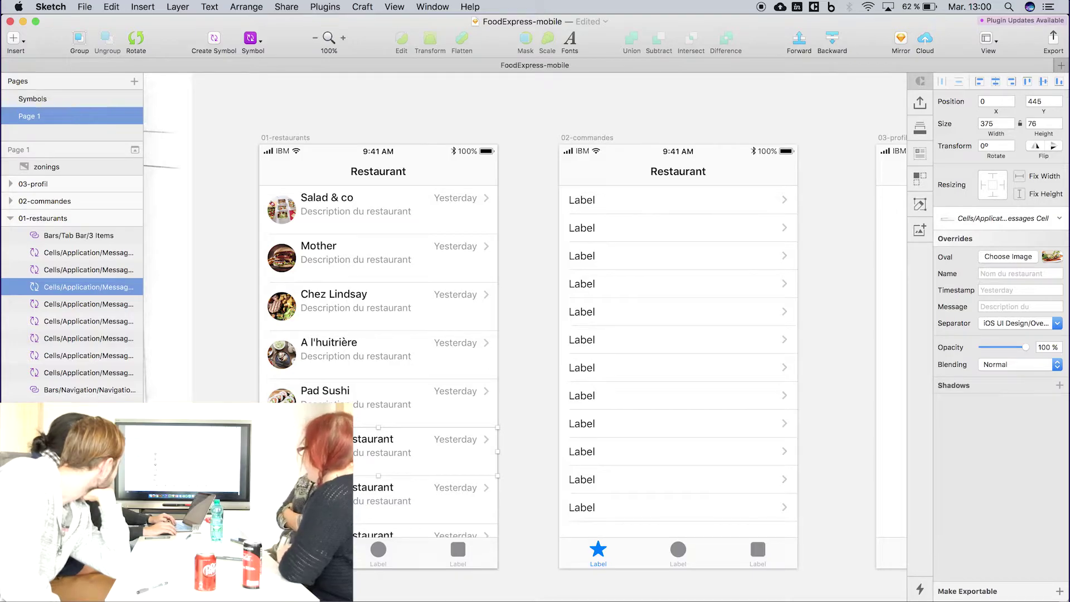
left_click(983, 274)
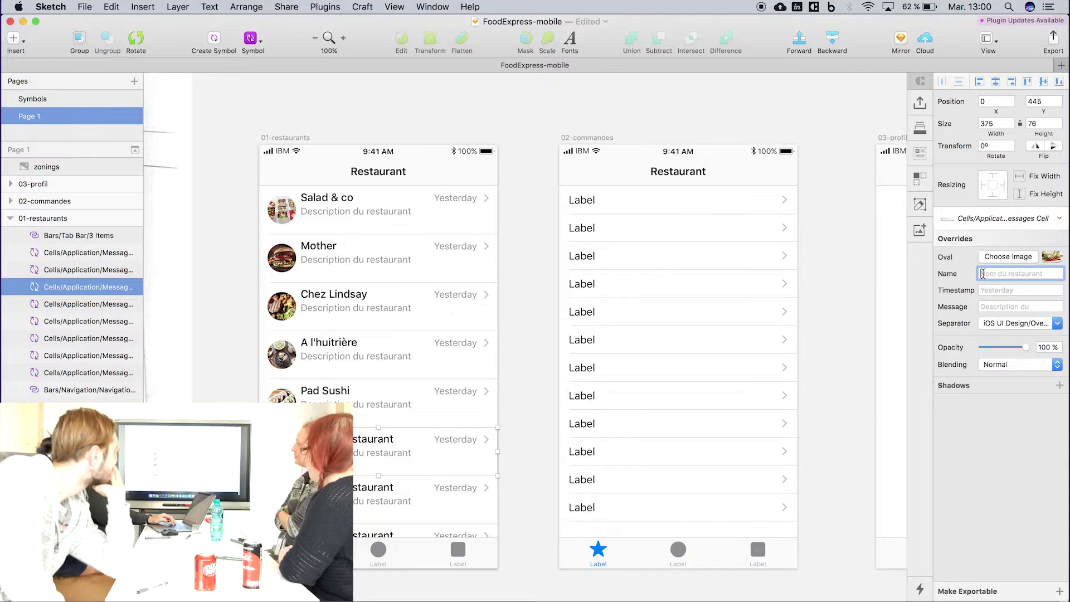
type("Burritos")
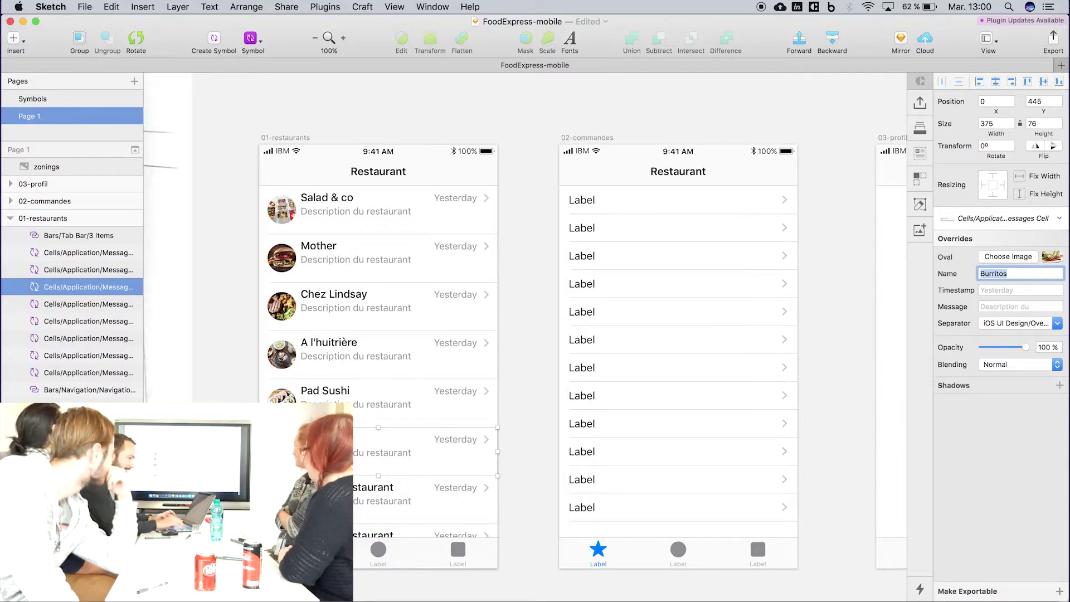
Set the name of the seventh restaurant cell on 01-restaurants to "Wrap avenir se plaindre"
left_click(435, 499)
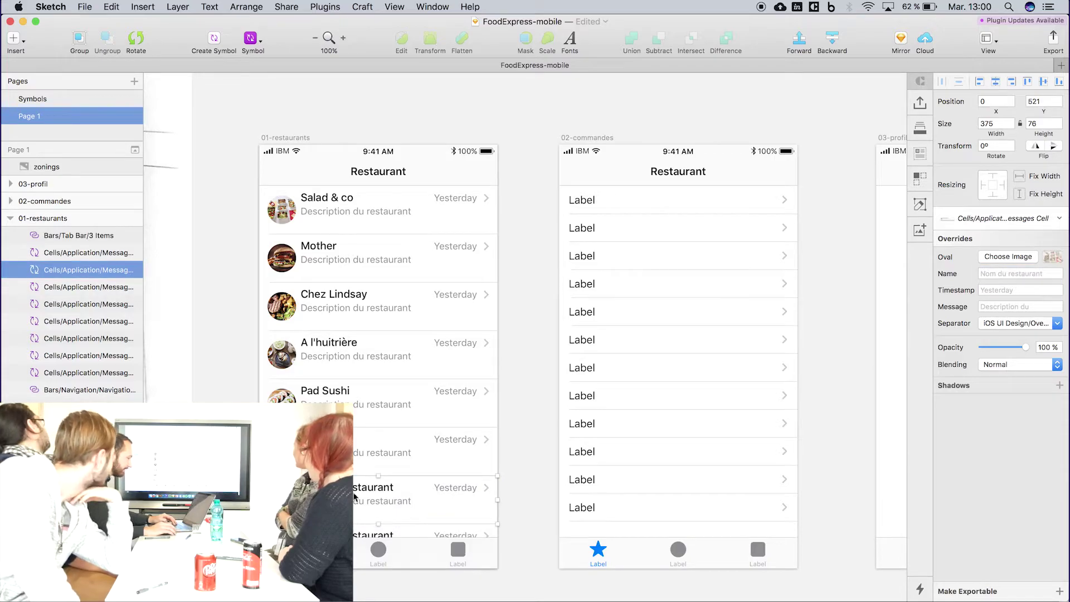
left_click(1001, 273)
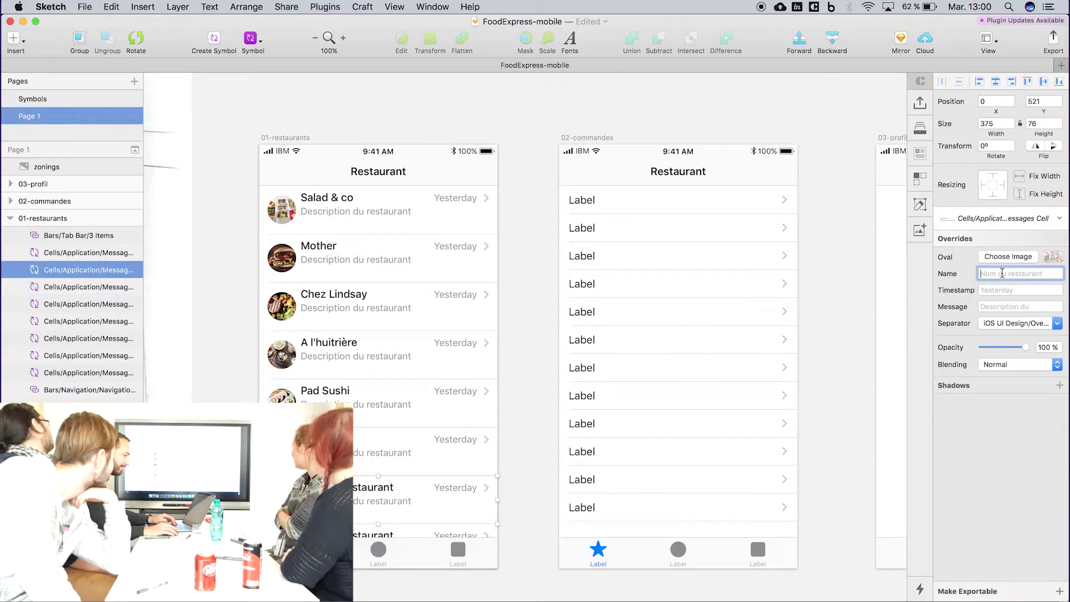
type("Wrap avenir se plaindre")
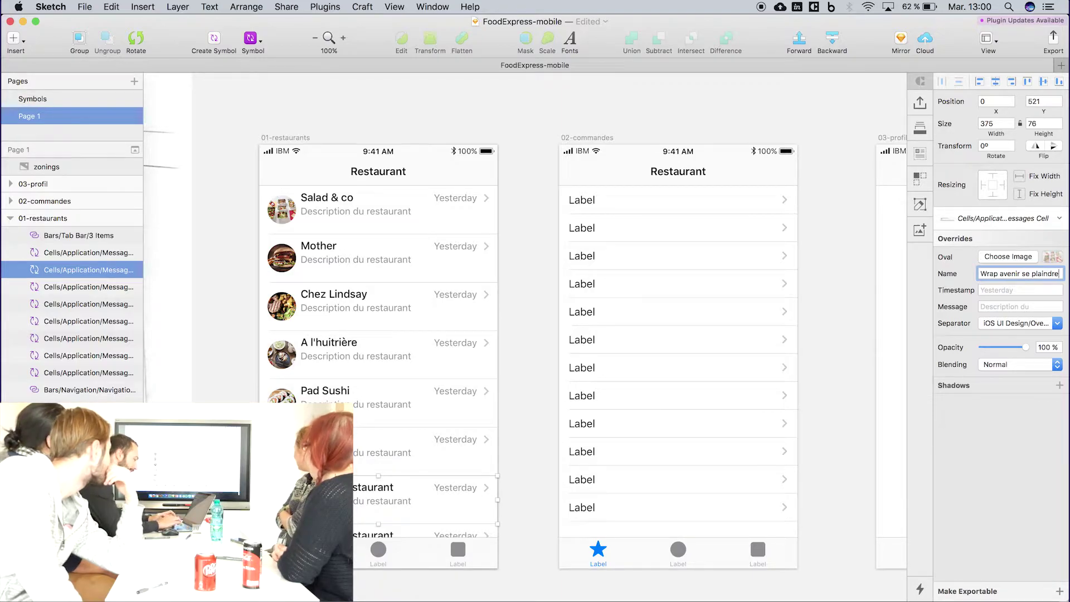
key("Return")
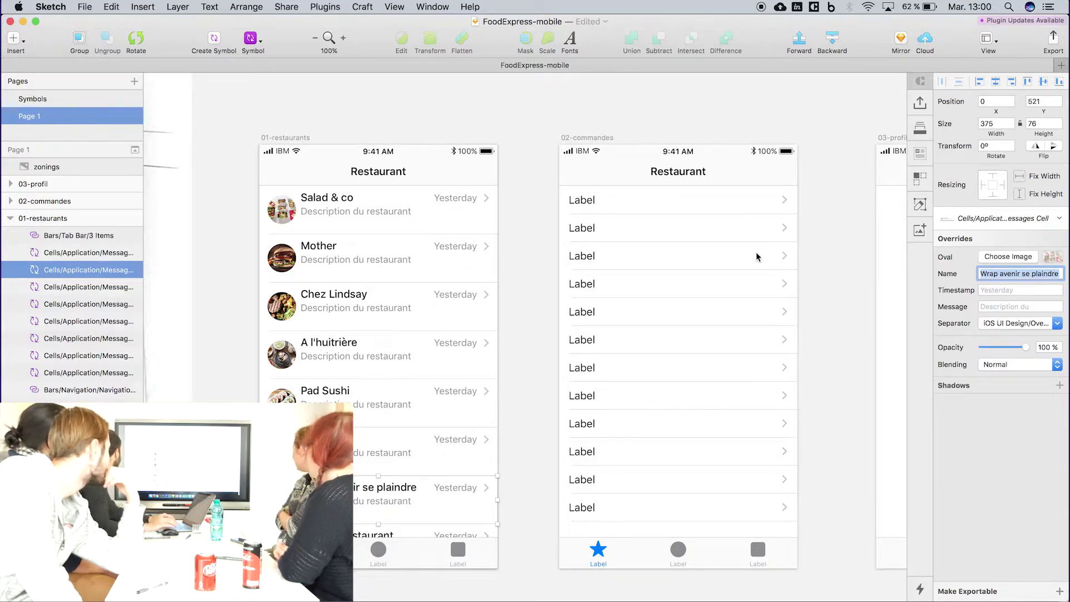
Set the name of the last restaurant cell, partly behind the tab bar, to "Keske C" and deselect it
left_click(84, 252)
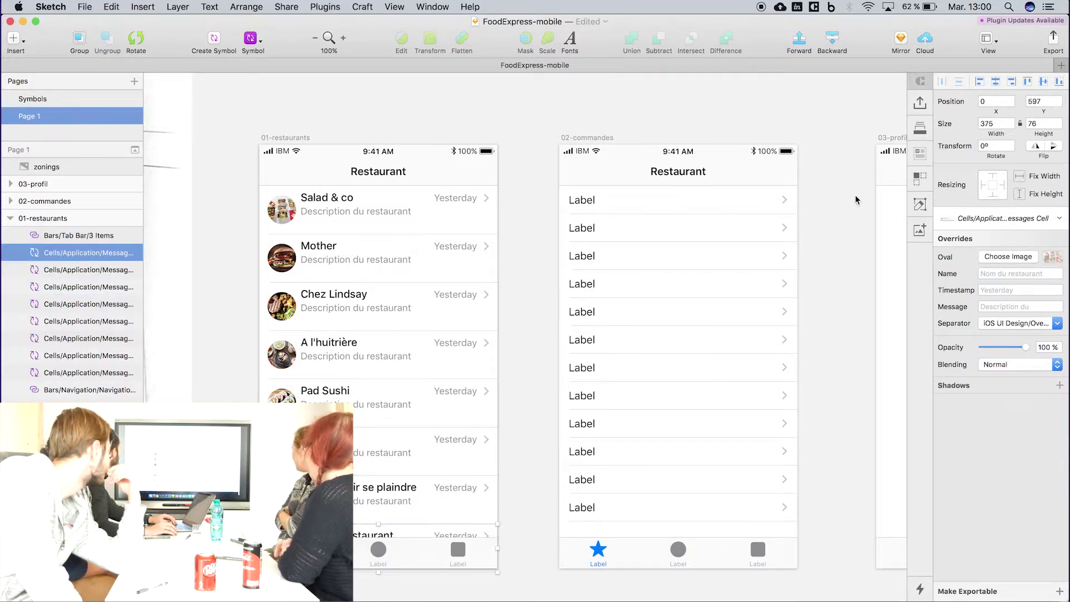
left_click(1000, 272)
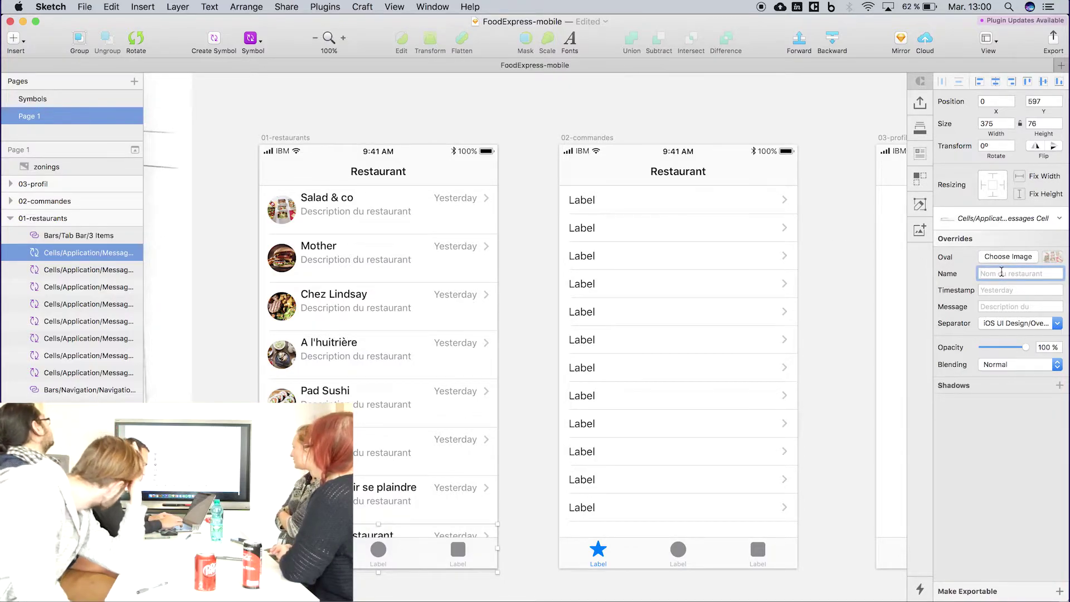
type("Keske C")
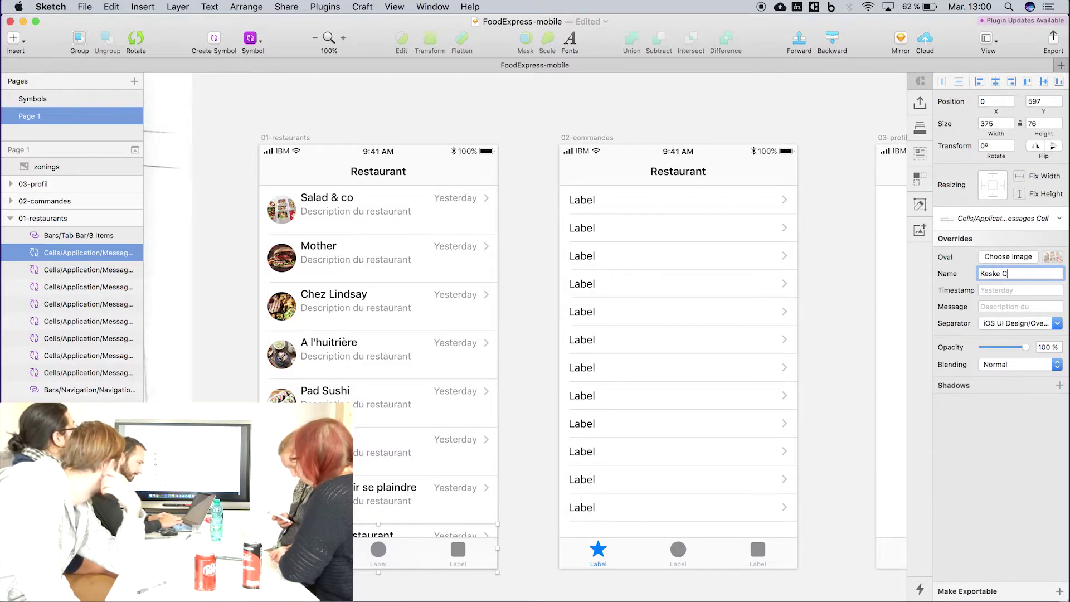
key("Return")
left_click(264, 123)
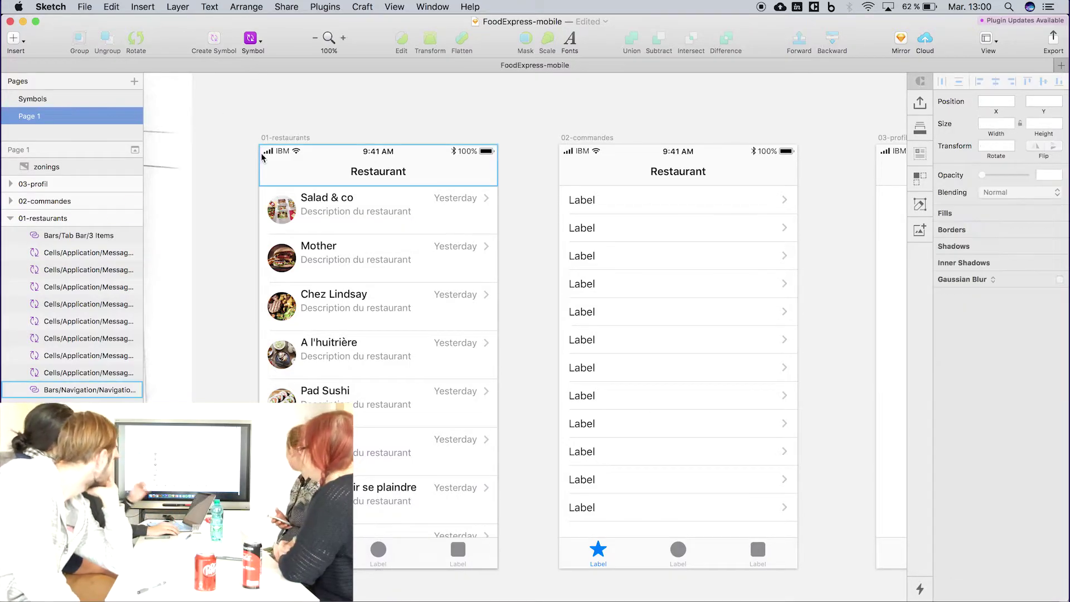
Open the navigation bar symbol of 01-restaurants for editing by unlinking it from the iOS UI Design library
double_click(302, 173)
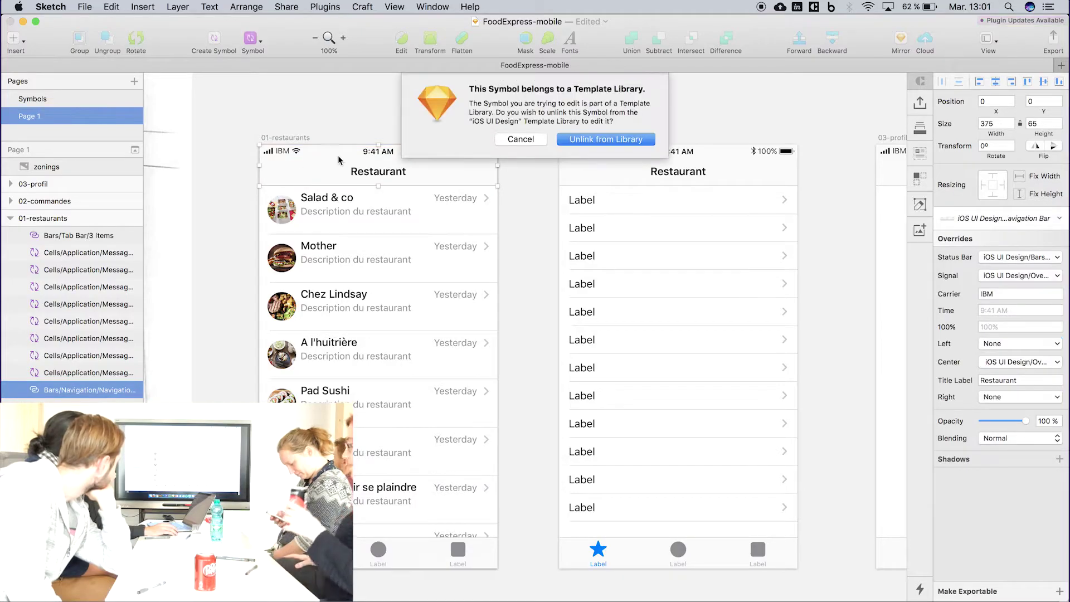
left_click(615, 141)
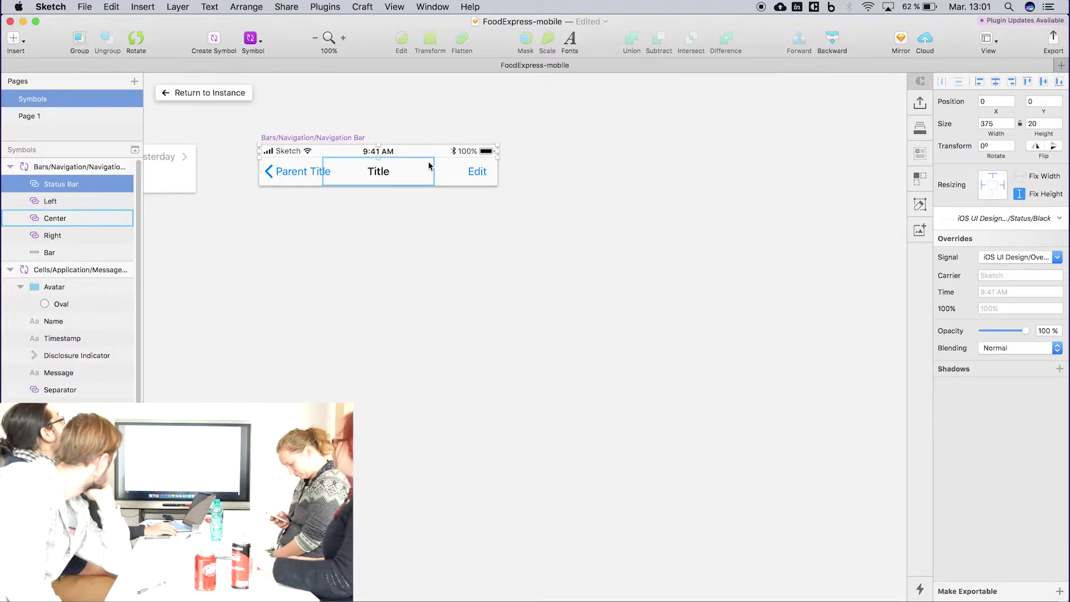
scroll(430, 156, "down", 2)
scroll(531, 265, "up", 5)
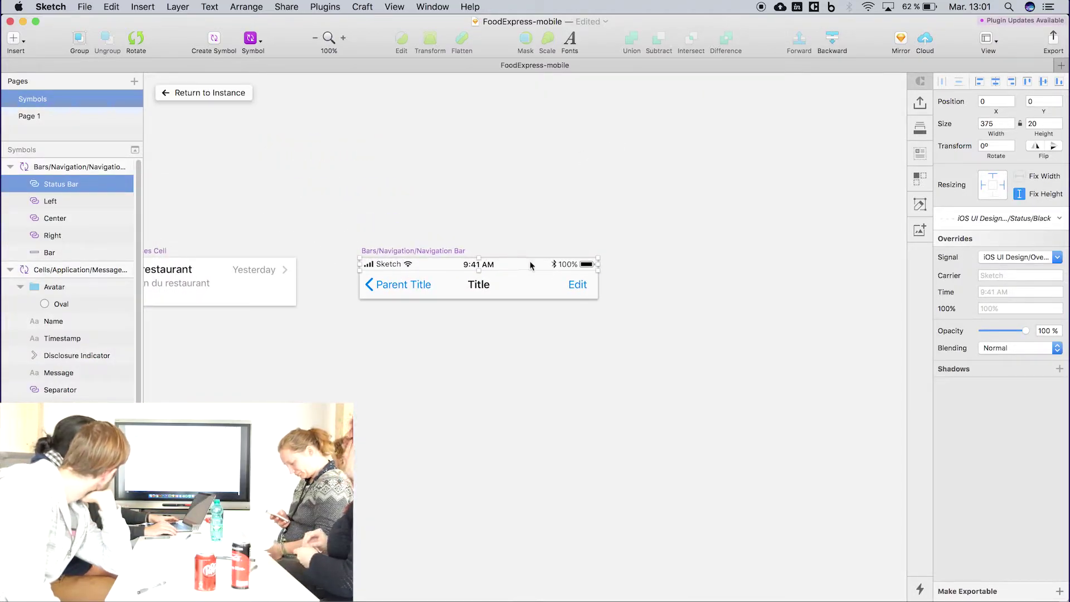
scroll(592, 282, "up", 2)
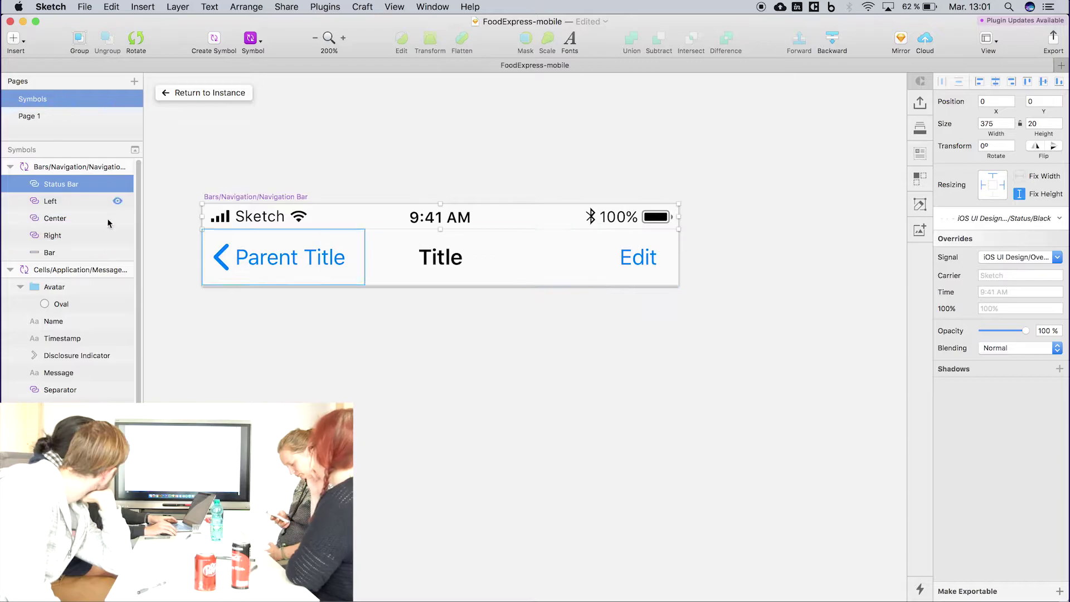
Fill the Bar background of the navigation bar symbol with orange FF9700 at 100% opacity
left_click(72, 255)
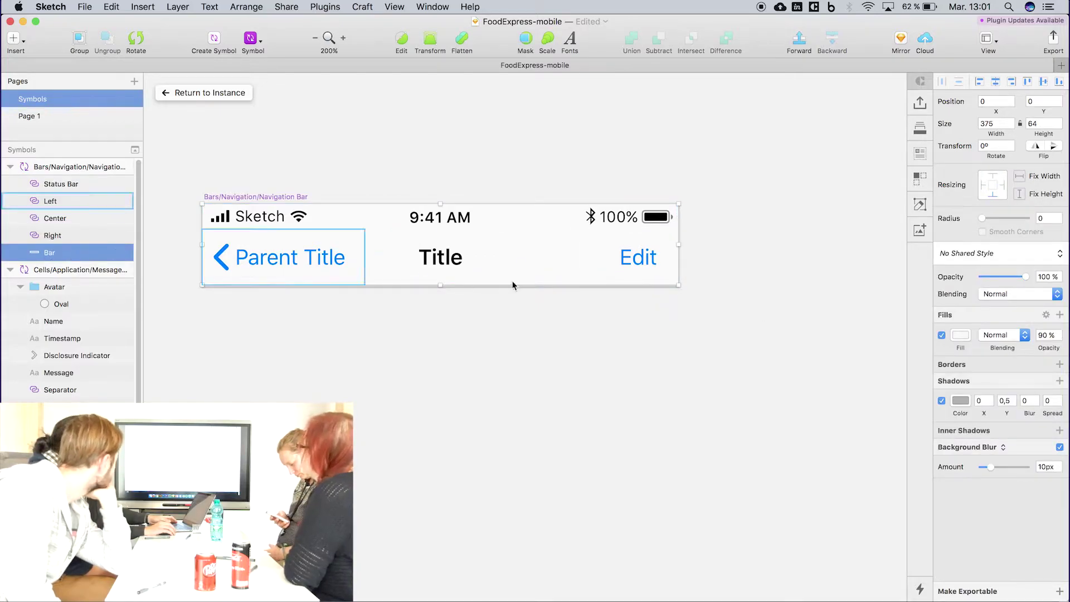
left_click(966, 338)
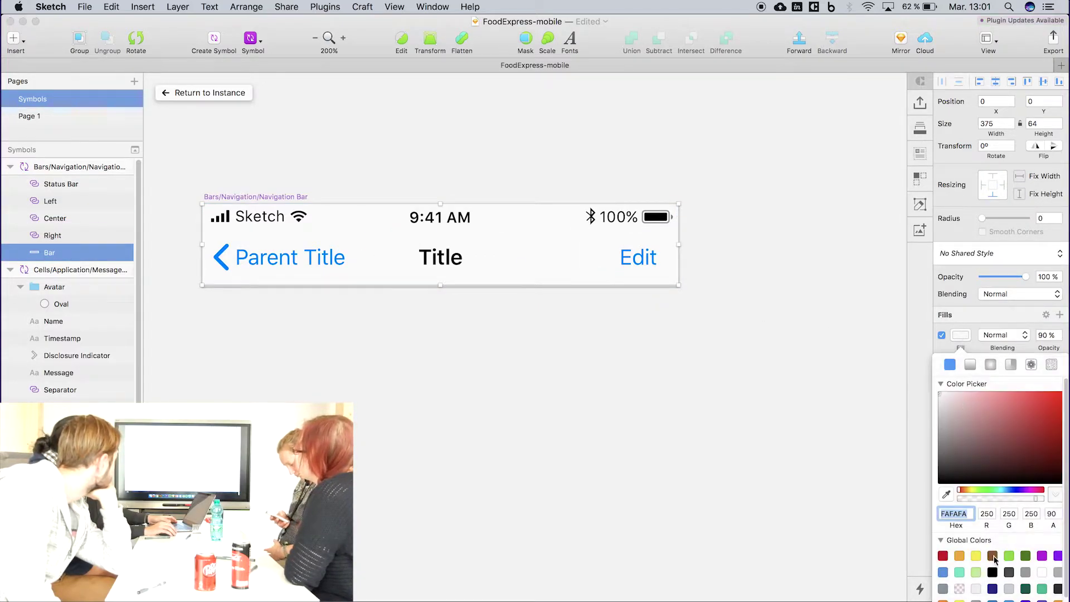
left_click(1058, 599)
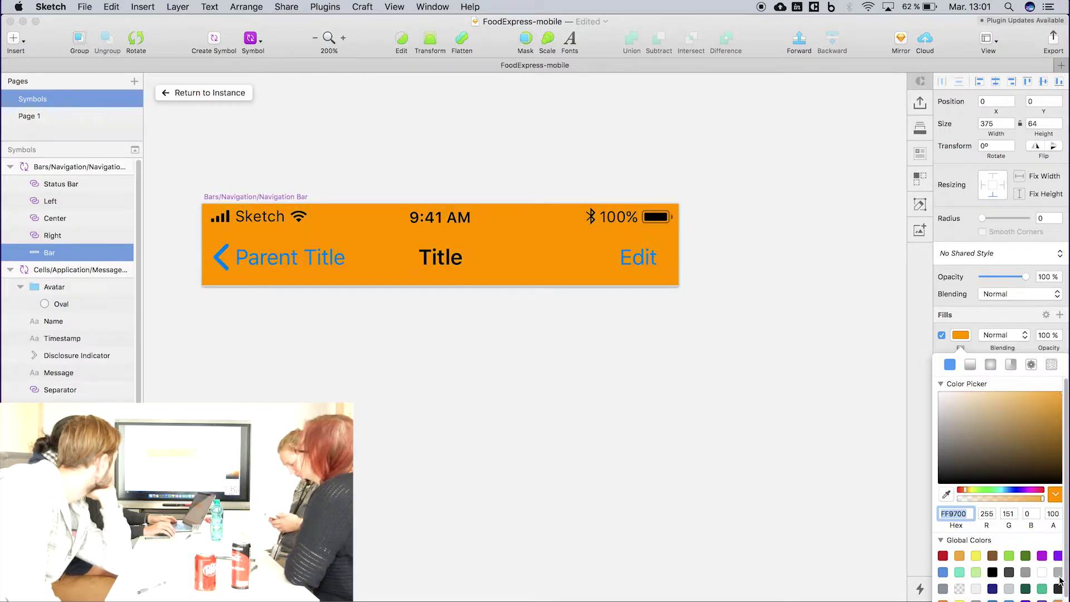
left_click(480, 317)
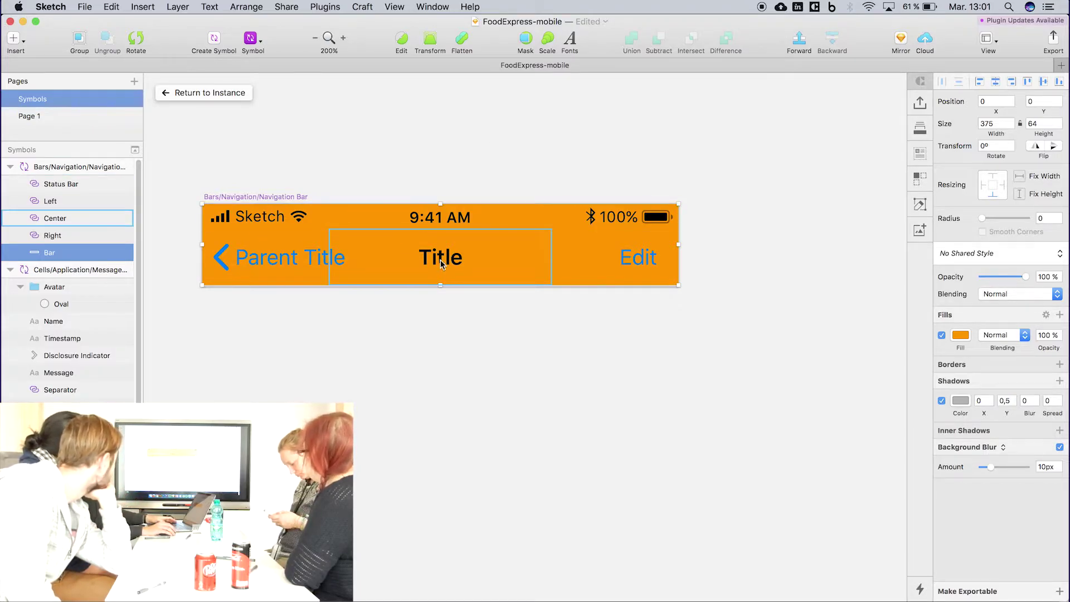
Open the choice of replacement symbols for the Status Bar inside the navigation bar symbol
left_click(456, 219)
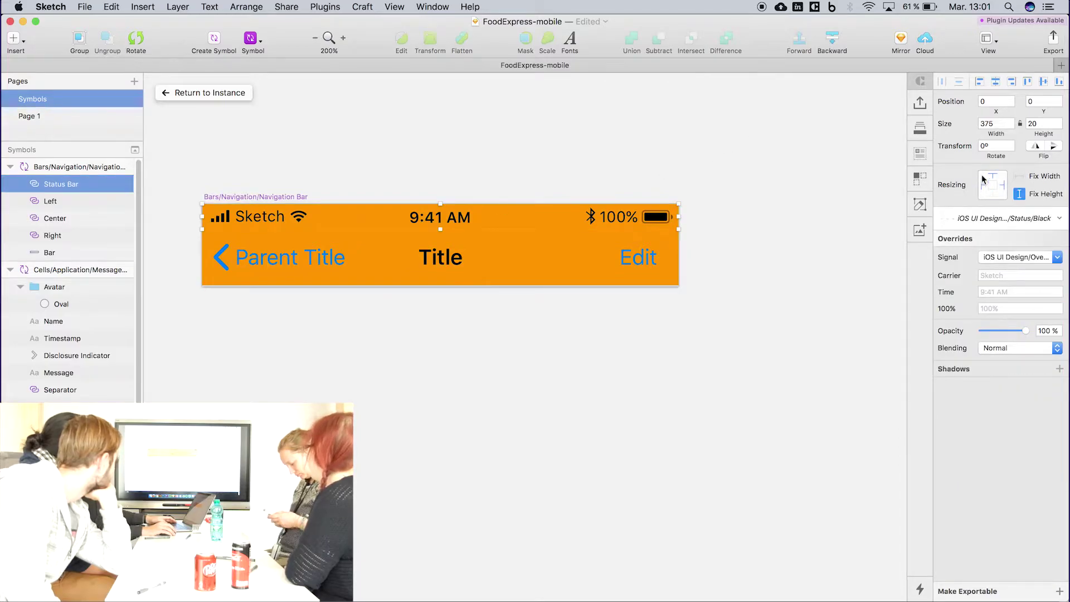
left_click(1022, 219)
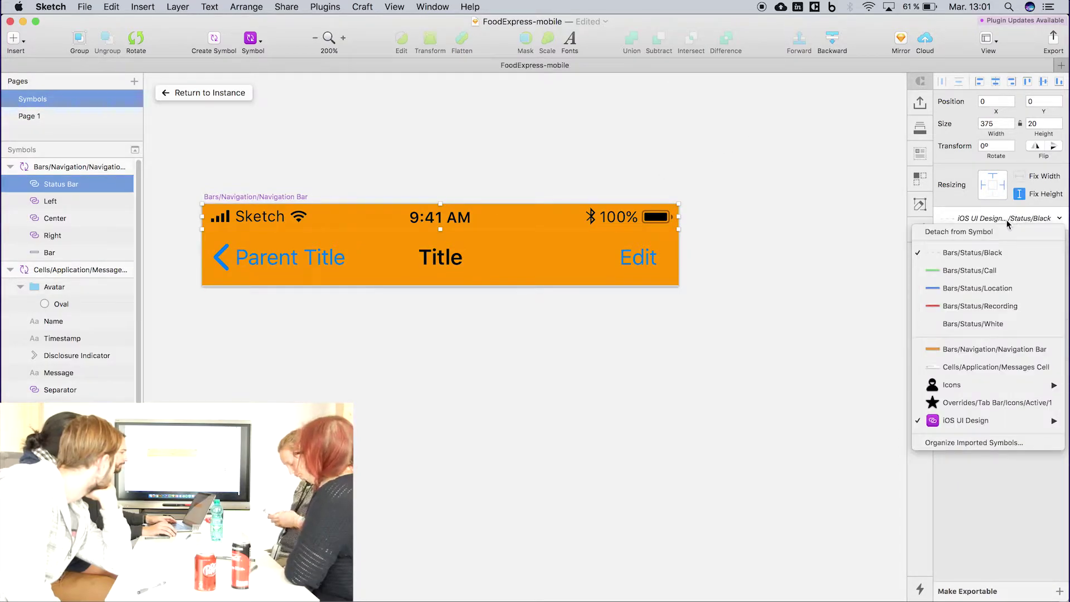
Switch the navigation bar's status bar to Bars/Status/White, and unlink its Title symbol from the library and colour the title text white (FFFFFF)
left_click(984, 325)
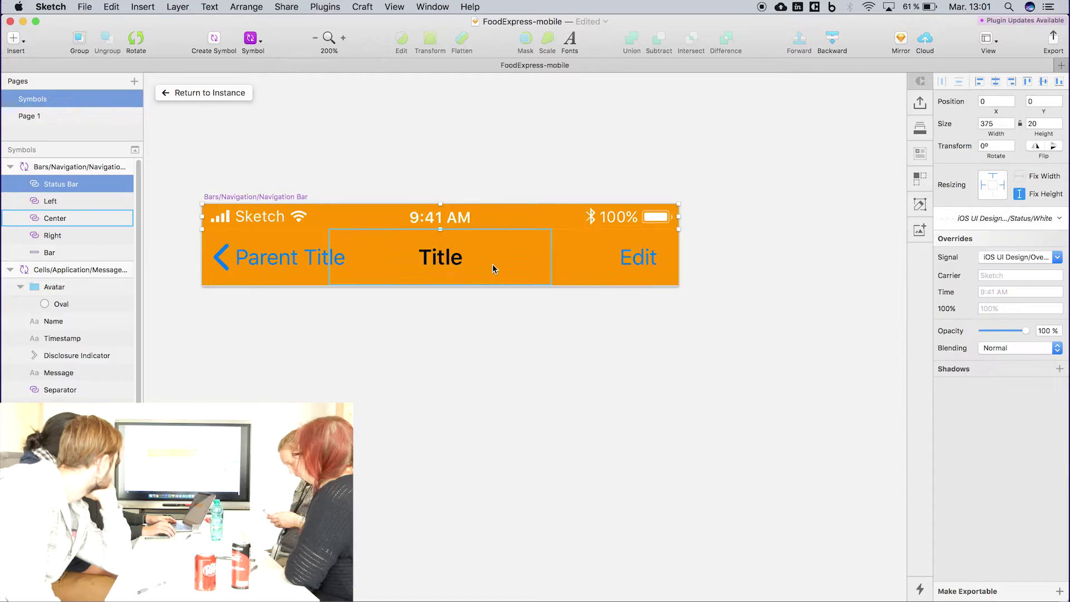
left_click(501, 322)
left_click(434, 259)
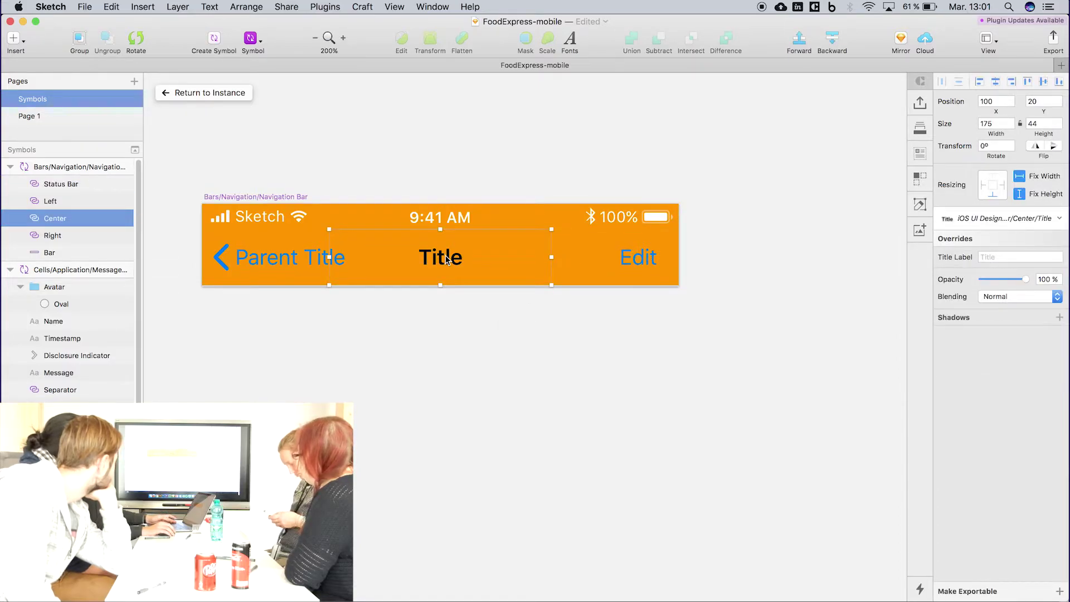
double_click(446, 259)
left_click(616, 139)
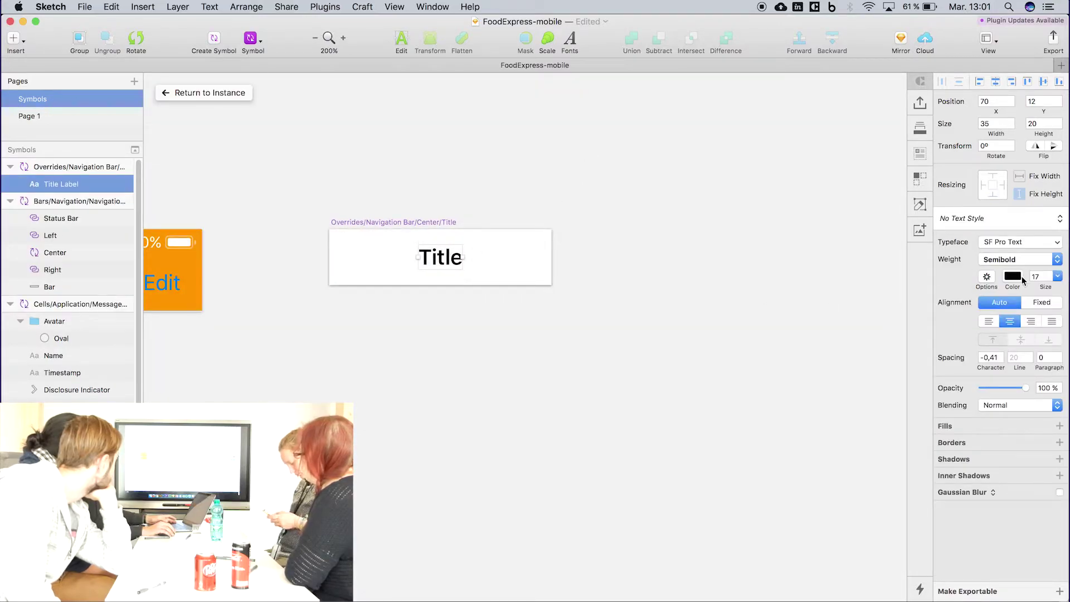
left_click(1013, 277)
left_click(1041, 490)
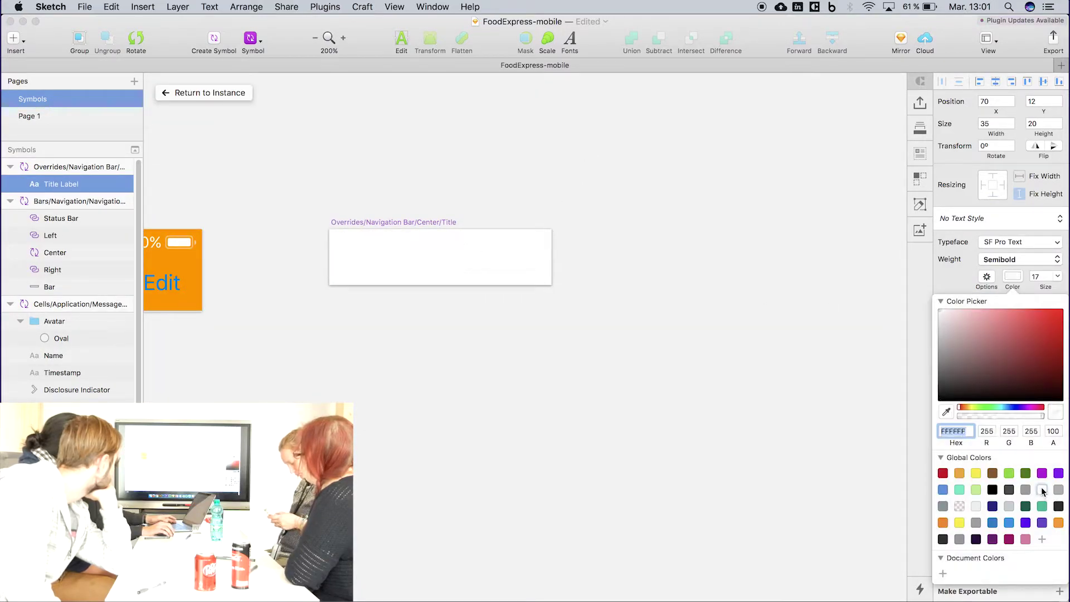
left_click(766, 329)
Set the Title symbol's background color to black (000000) and exclude that background from export
left_click(428, 221)
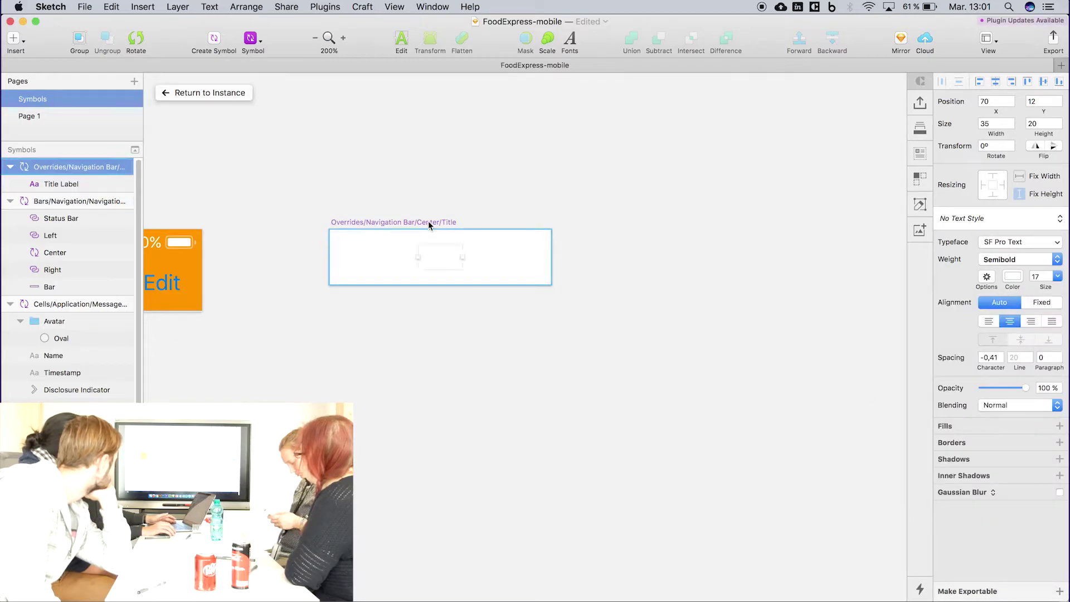
left_click(954, 213)
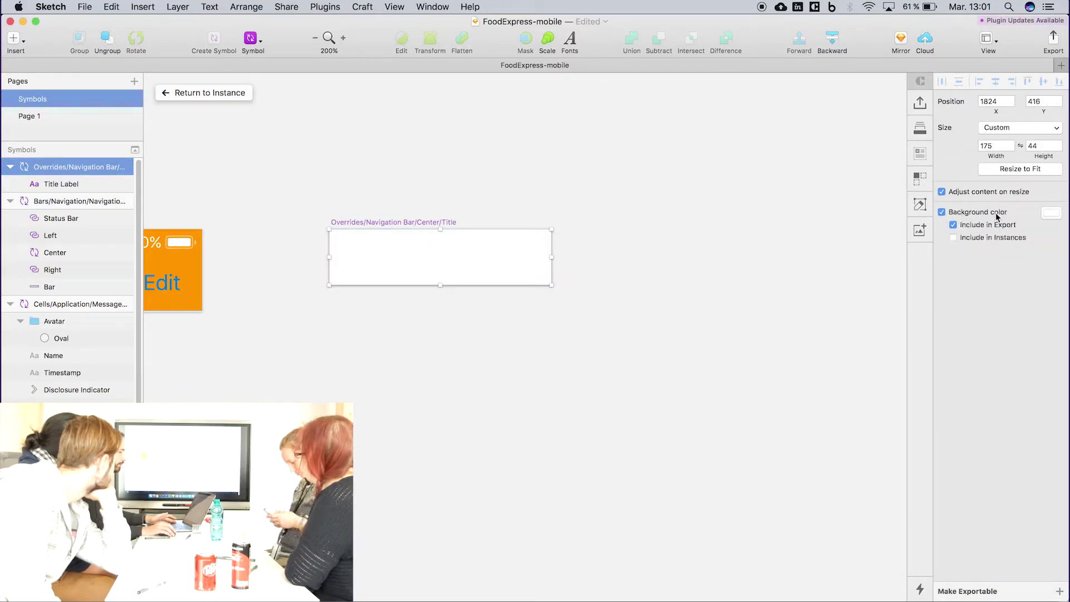
left_click(1052, 212)
left_click_drag(942, 318, 927, 339)
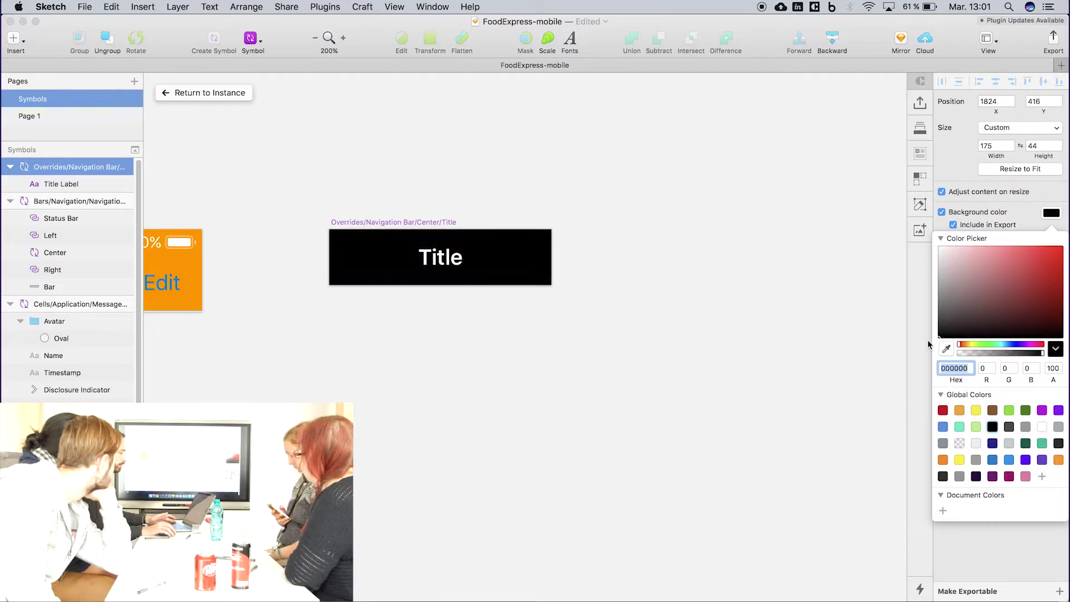
left_click(974, 226)
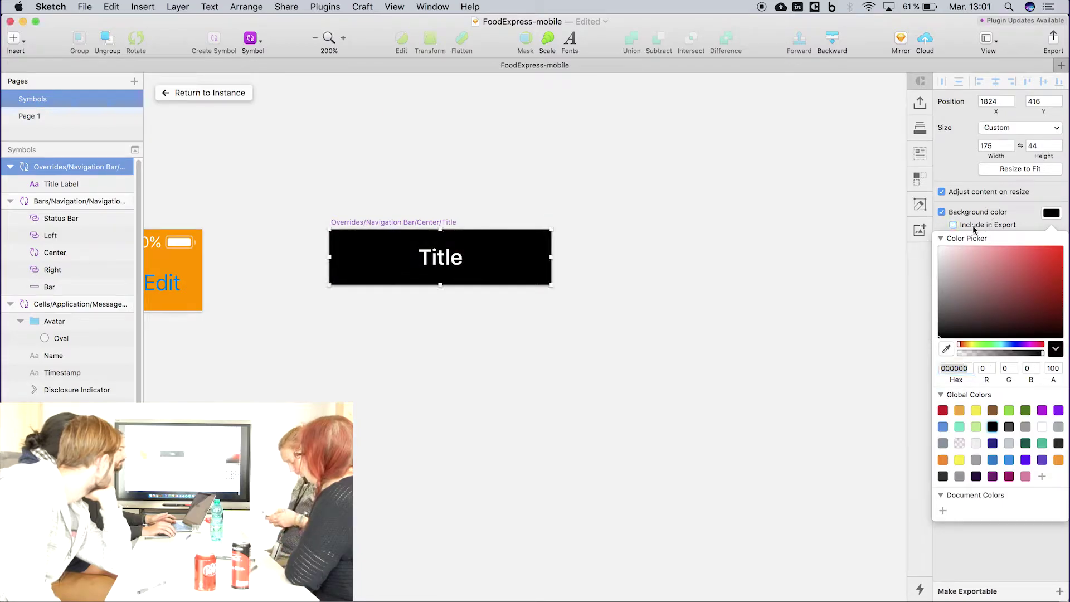
left_click(611, 312)
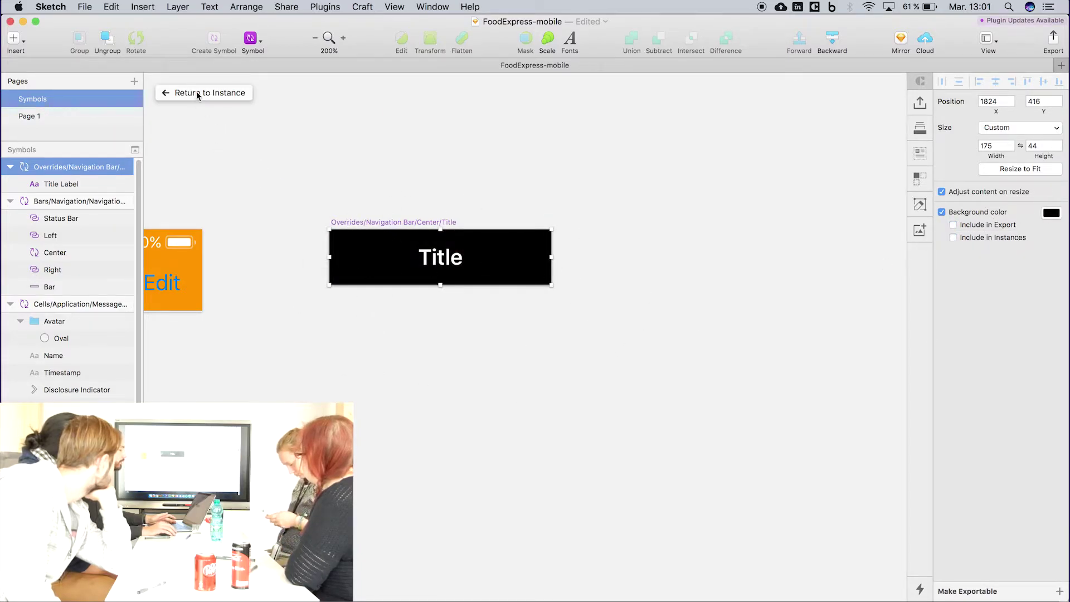
Return to the instance on Page 1 and set the 02-commandes navigation bar's title to "Mes commandes"
left_click(227, 185)
left_click_drag(227, 185, 733, 203)
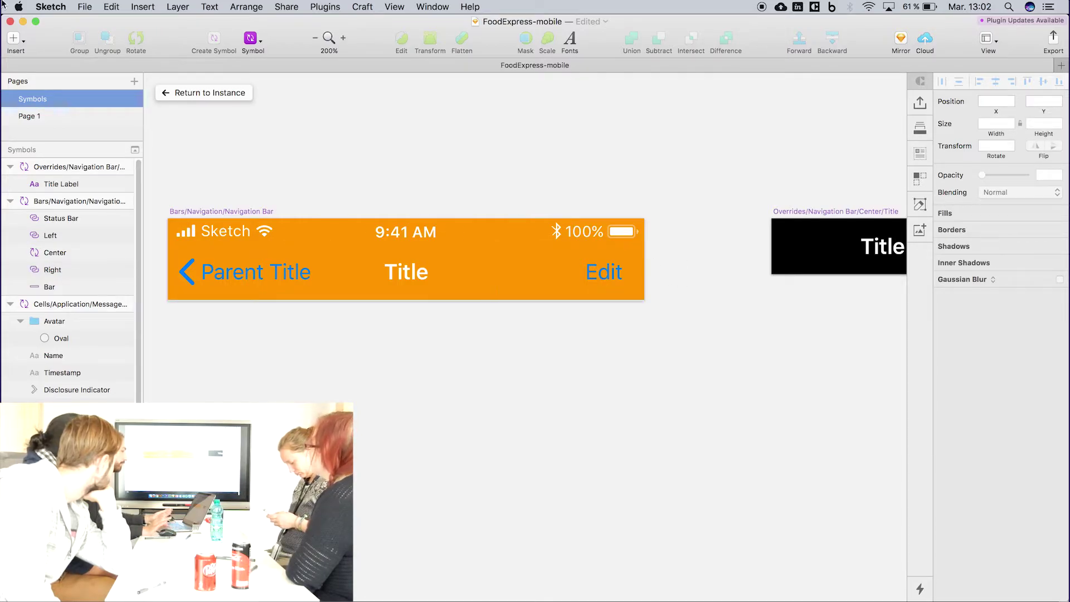
left_click(191, 94)
left_click(220, 127)
left_click_drag(686, 169, 644, 161)
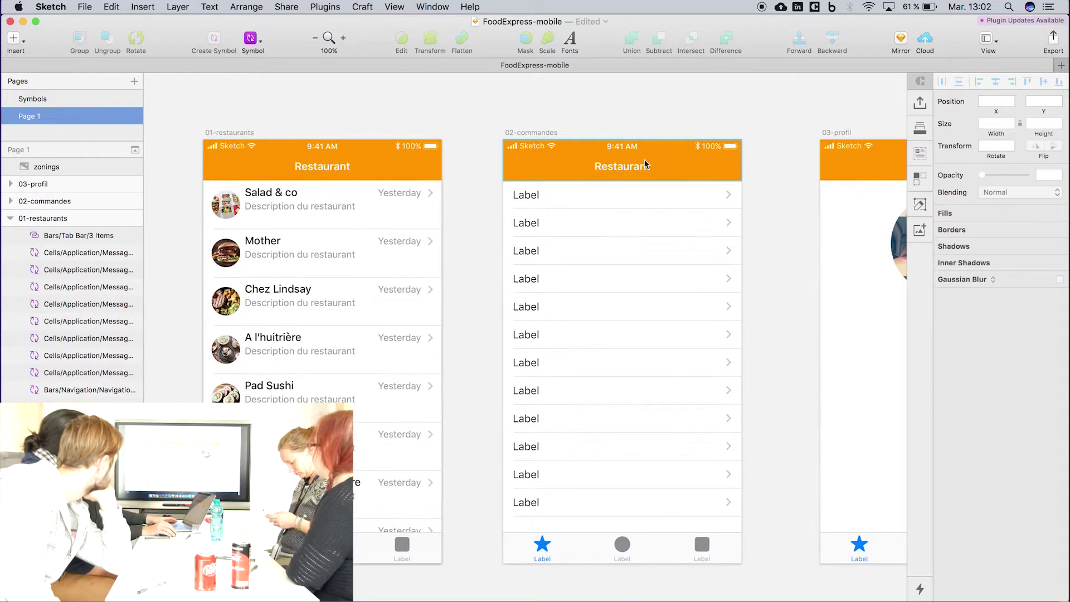
left_click(644, 160)
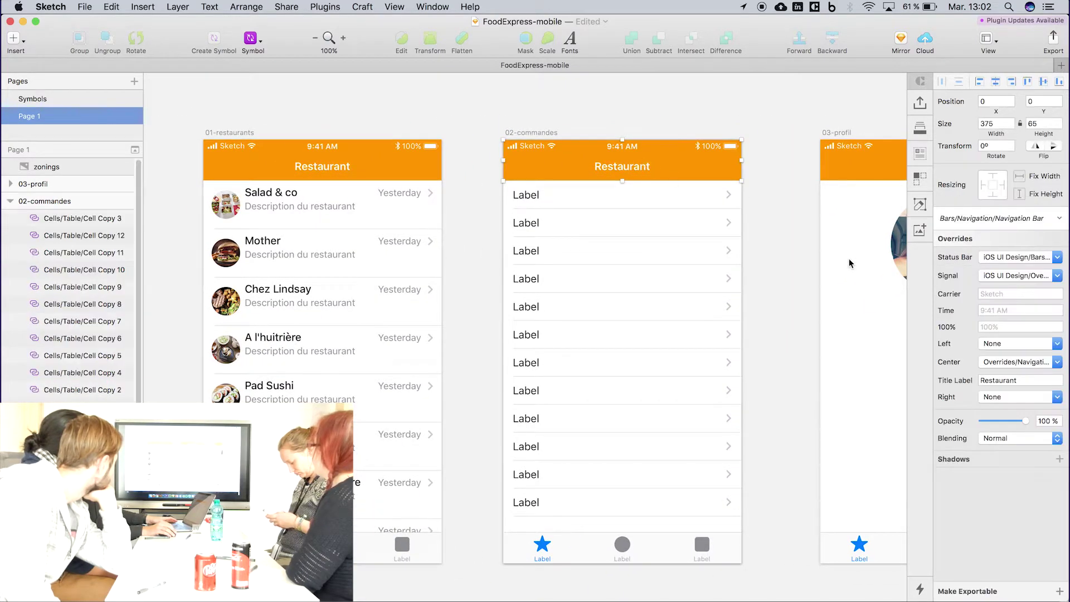
double_click(1000, 380)
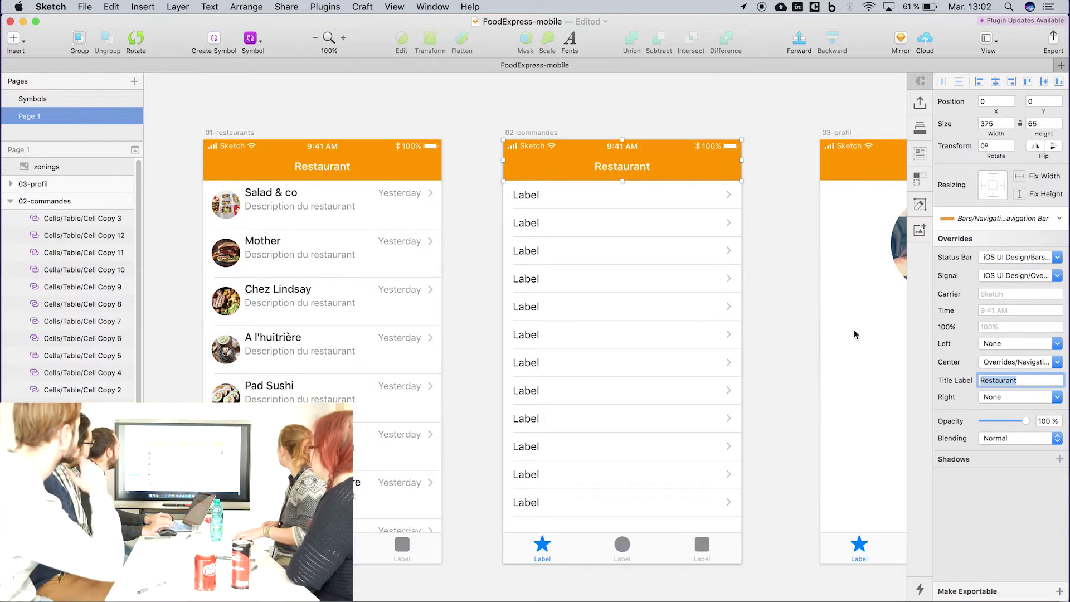
type("Mes commandes")
key("Return")
Set the title label of the 03-profil navigation bar to "Mon profil"
left_click_drag(780, 185, 554, 189)
left_click(599, 142)
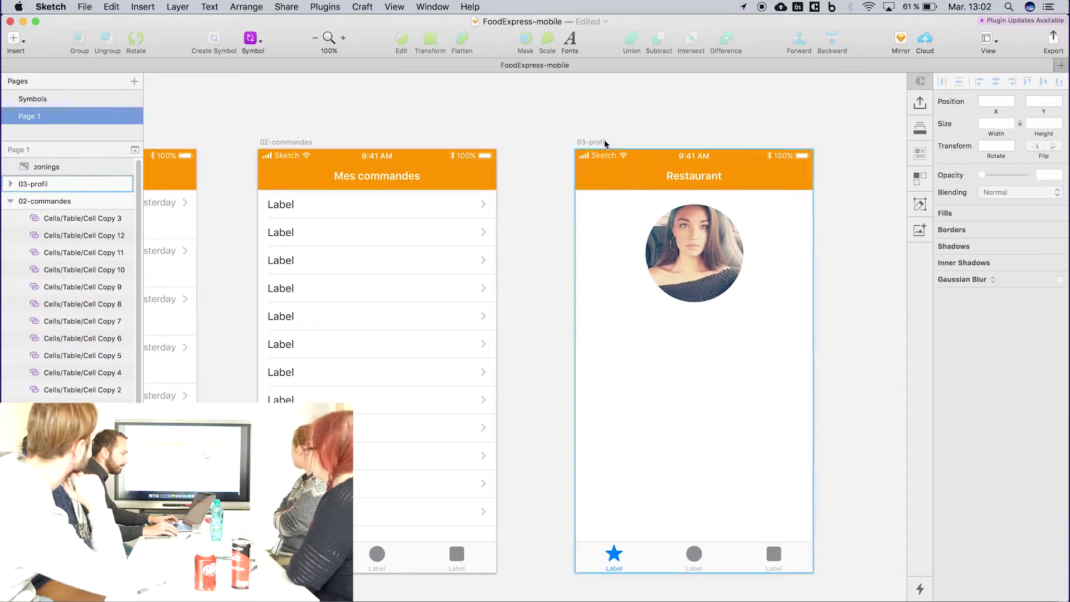
left_click(745, 181)
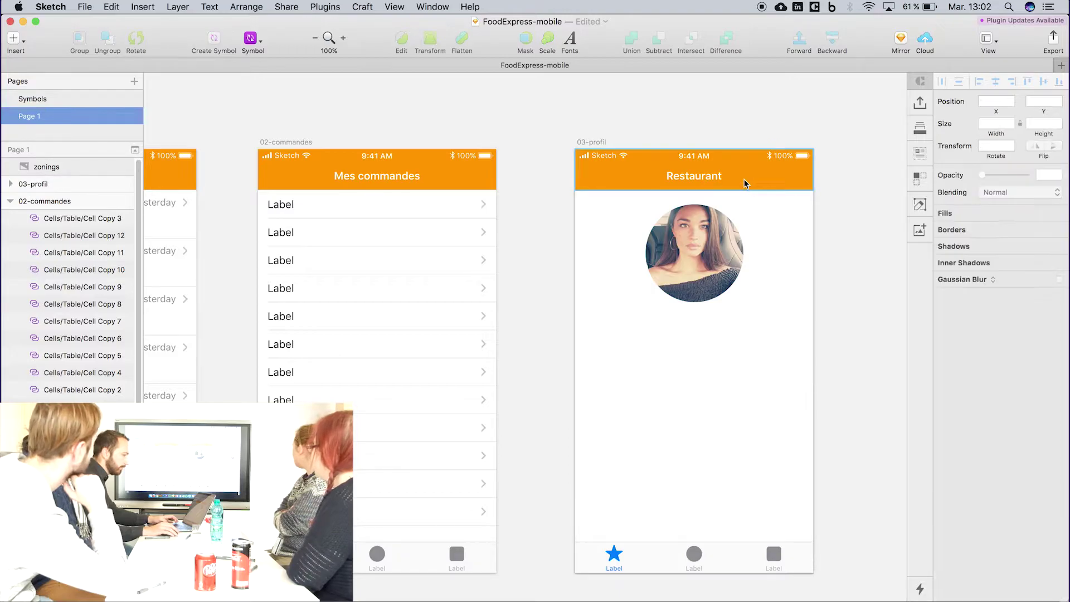
left_click(1028, 380)
type("Mon profil")
key("Return")
left_click(284, 94)
Unlink the 01-restaurants tab bar symbol from its library and open its master for editing
scroll(460, 162, "left", 10)
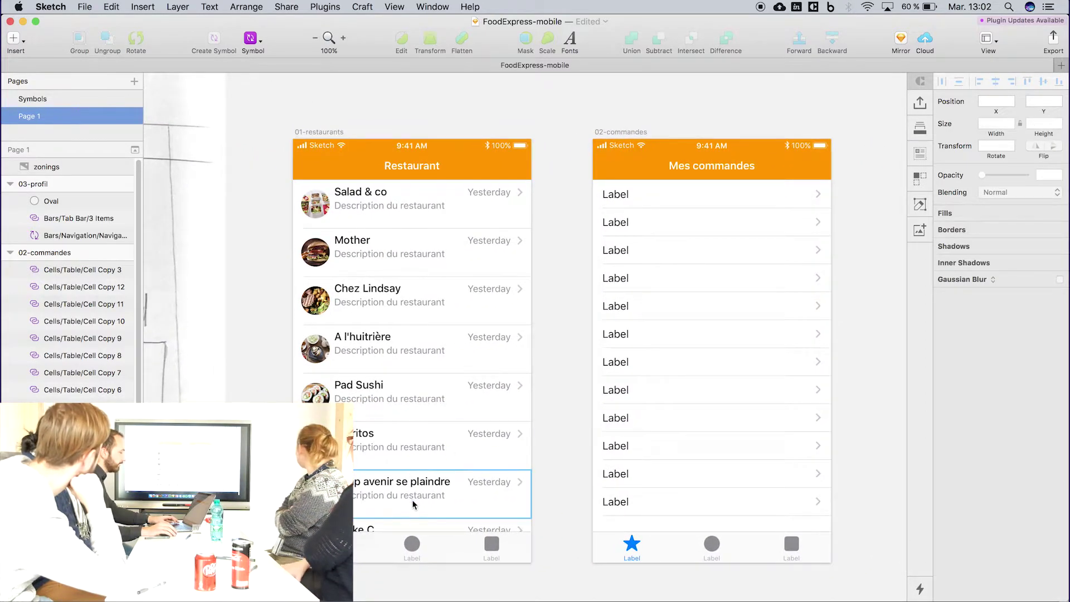
scroll(384, 504, "down", 3)
double_click(435, 498)
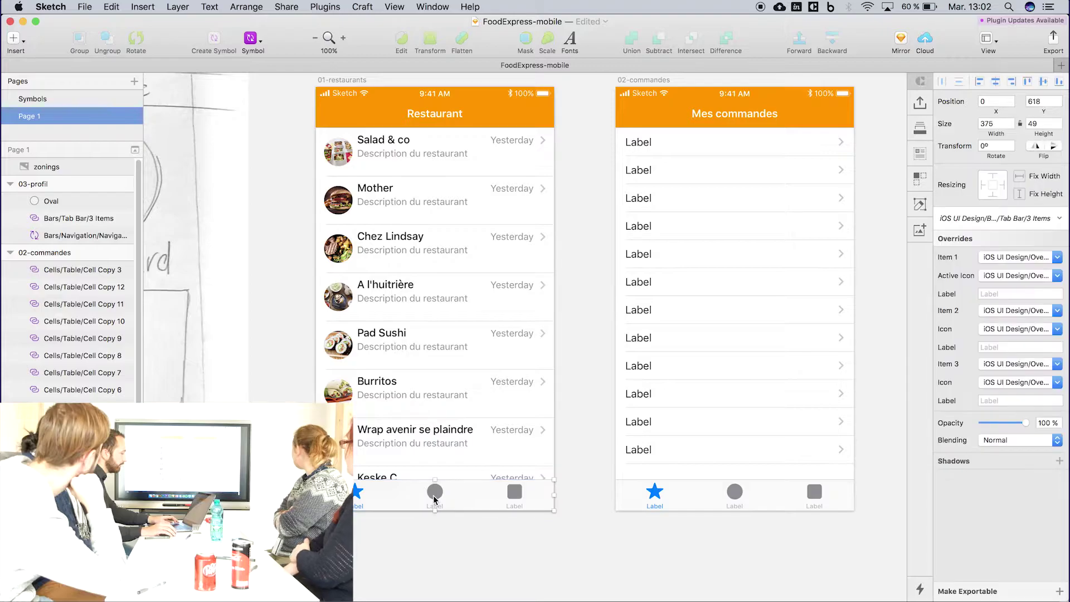
left_click(609, 139)
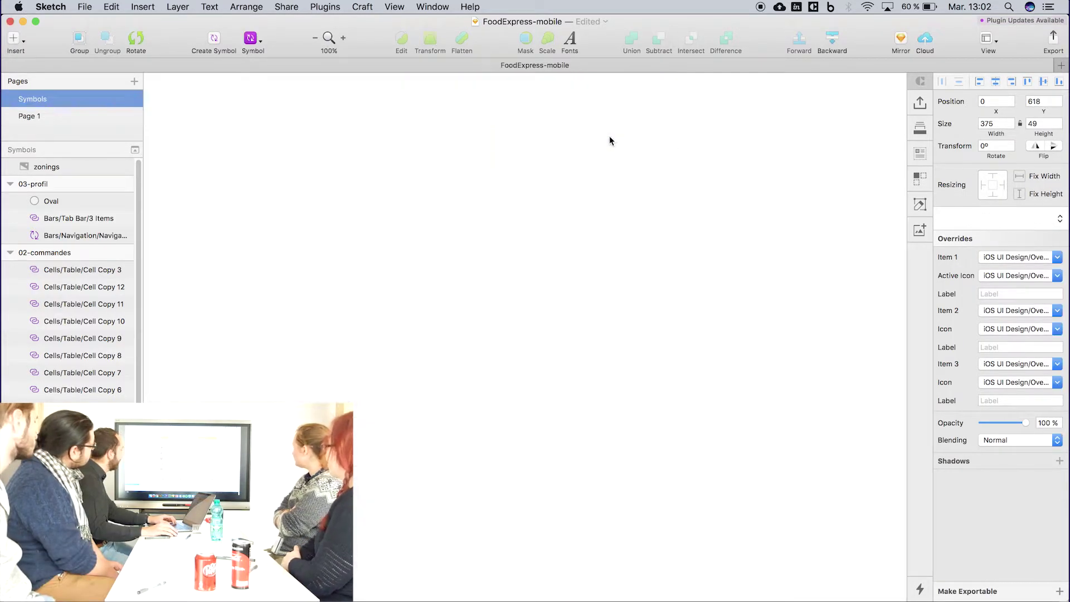
key("super+plus")
key("super+plus")
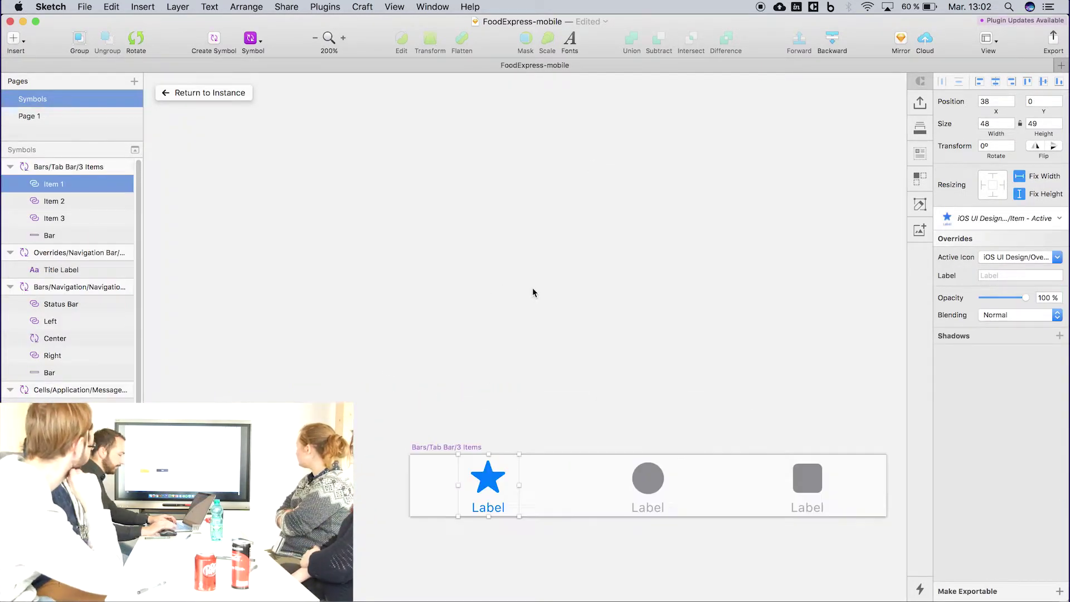
left_click_drag(518, 409, 492, 134)
left_click_drag(599, 124, 503, 149)
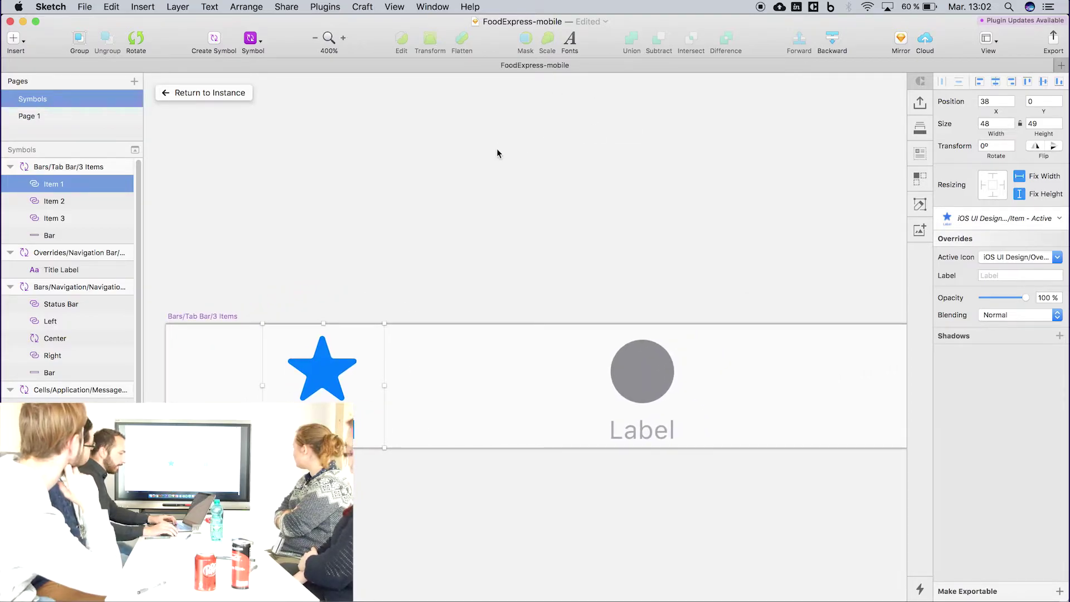
key("super+minus")
scroll(588, 241, "up", 2)
scroll(587, 242, "right", 2)
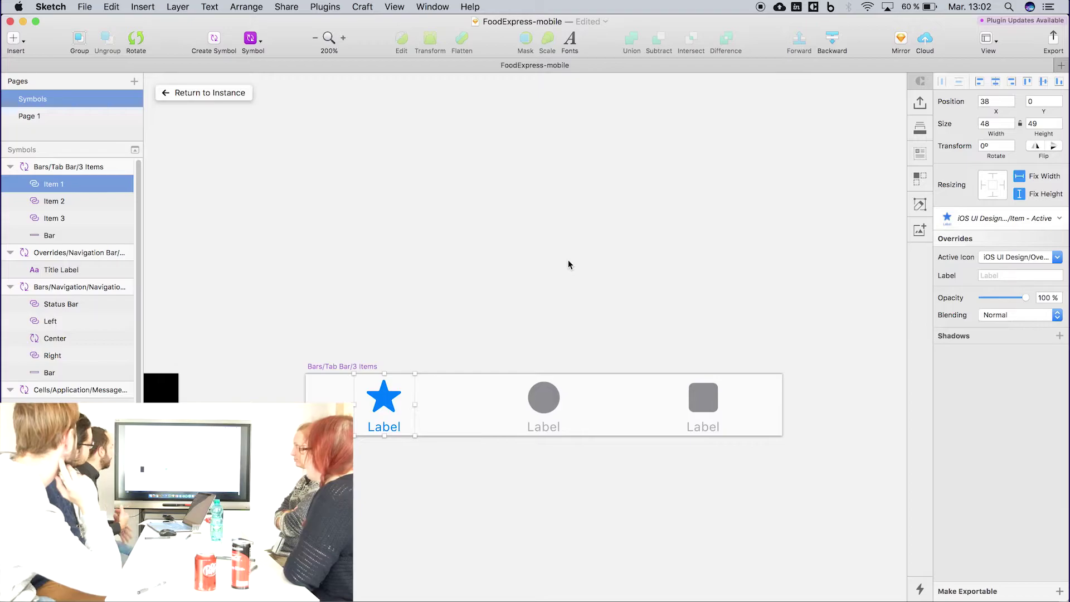
Unlink the tab bar's active and inactive item symbols from the library and open each master
double_click(386, 399)
left_click(605, 138)
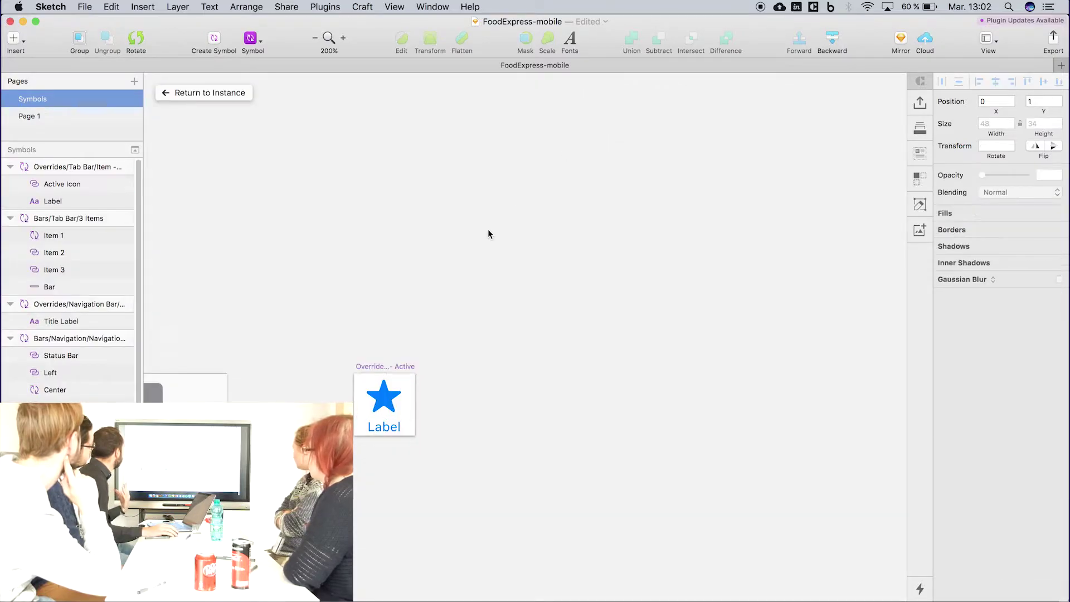
scroll(491, 306, "left", 10)
left_click(528, 372)
double_click(528, 372)
left_click(604, 139)
Move the active and inactive tab item symbols together to just beneath the Bars/Tab Bar/3 Items symbol
scroll(557, 256, "left", 10)
scroll(708, 239, "right", 2)
left_click_drag(585, 258, 903, 457)
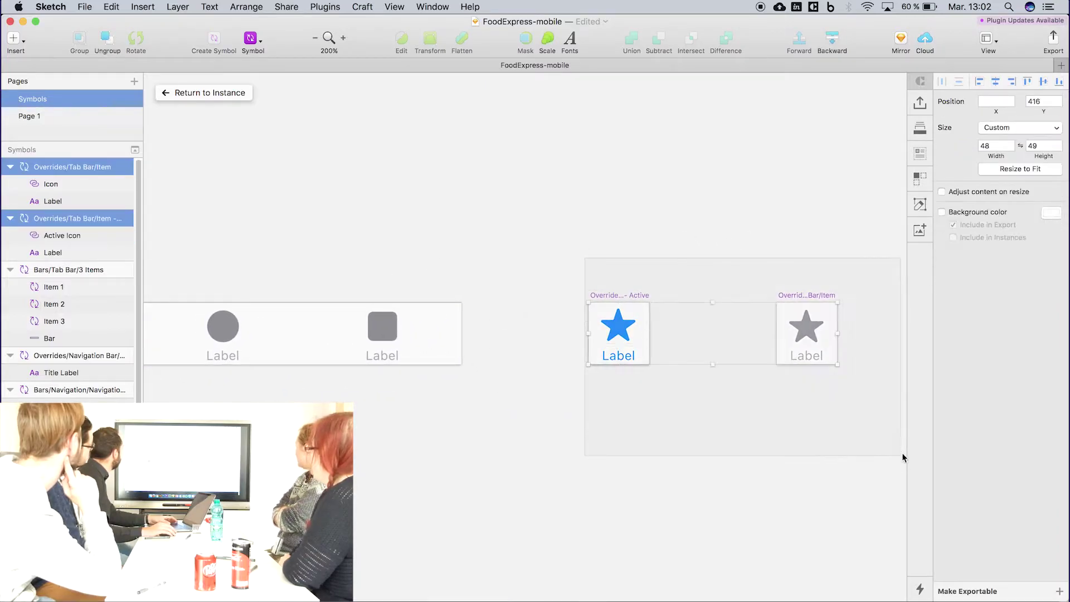
left_click_drag(802, 334, 371, 443)
scroll(565, 402, "left", 5)
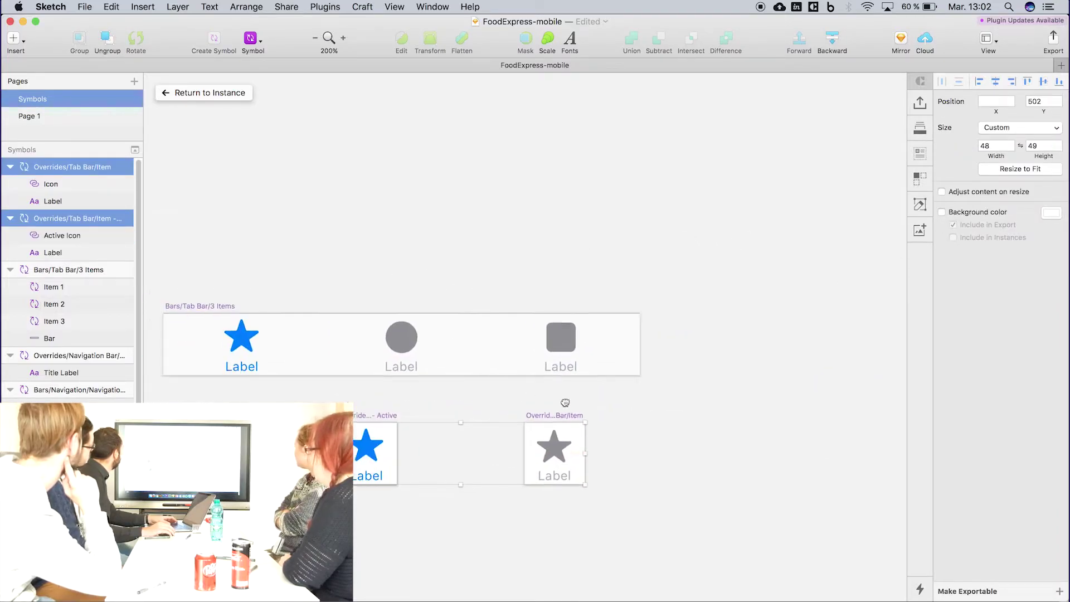
scroll(565, 402, "left", 5)
left_click(613, 251)
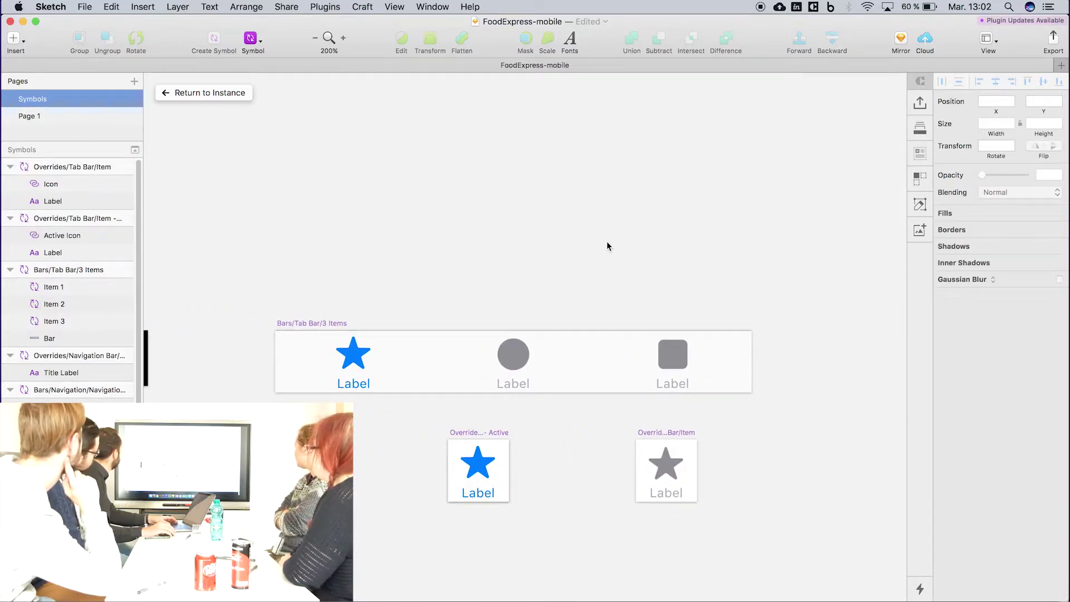
Recolour the label text of the active tab item symbol with the orange global color
left_click(485, 496)
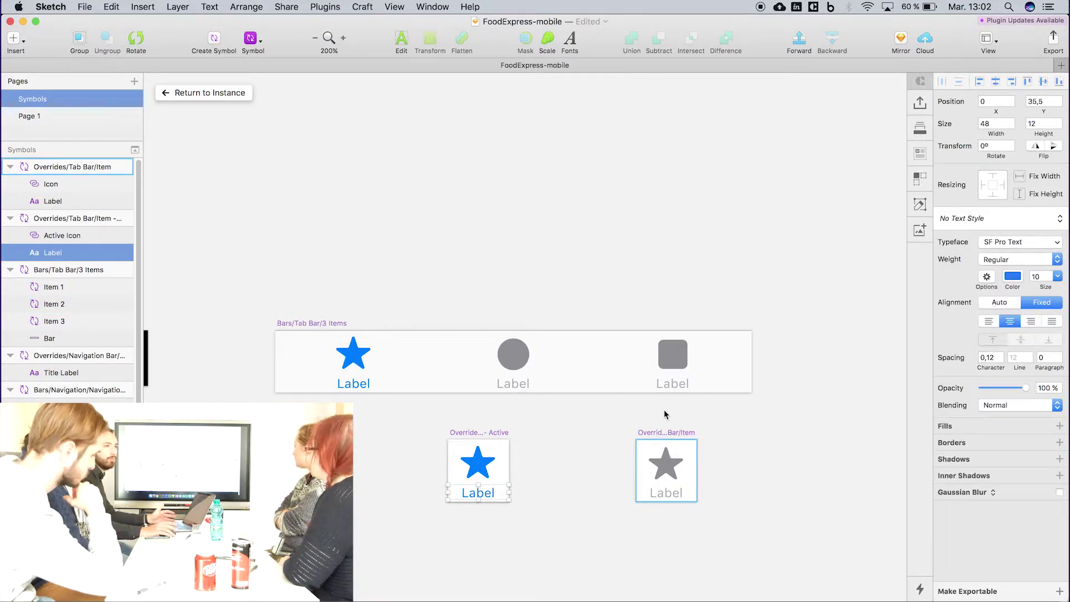
left_click(1006, 278)
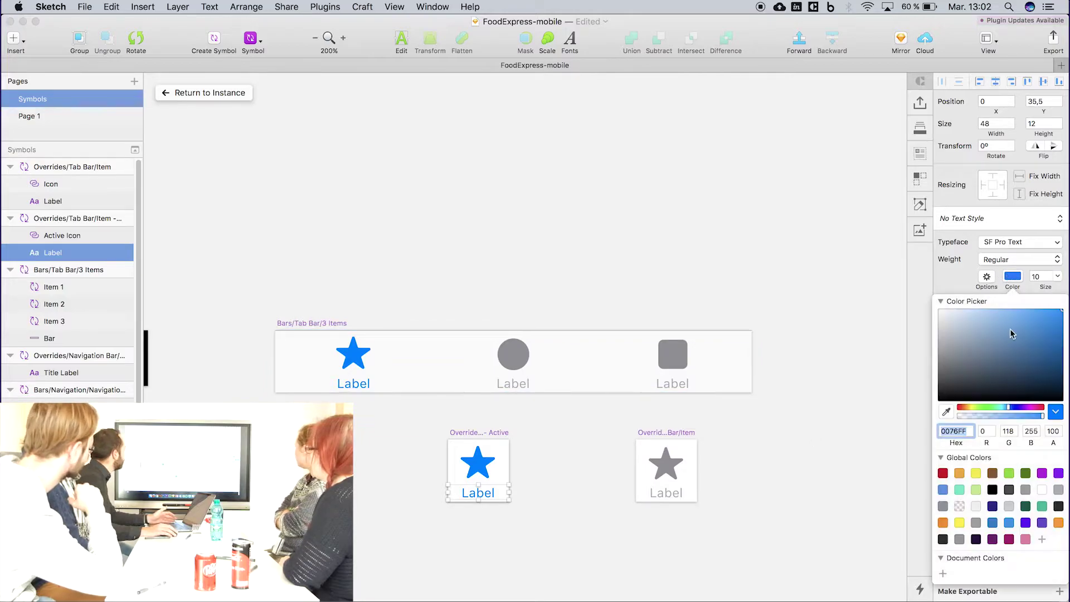
left_click(1058, 522)
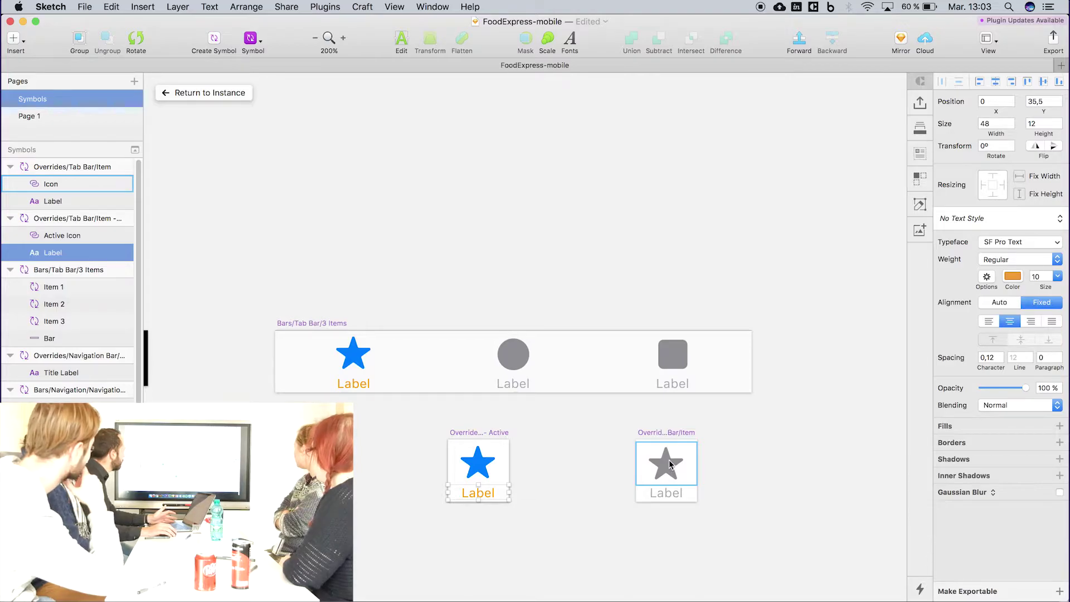
Unlink the star icon symbol of the active tab item from the library and open its master
left_click(478, 464)
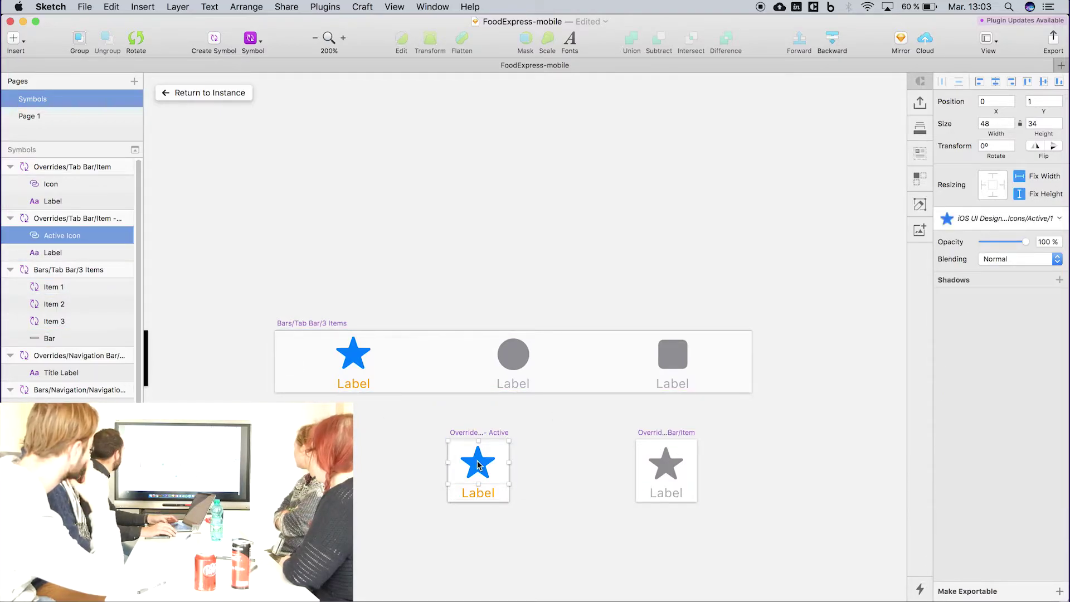
left_click(988, 218)
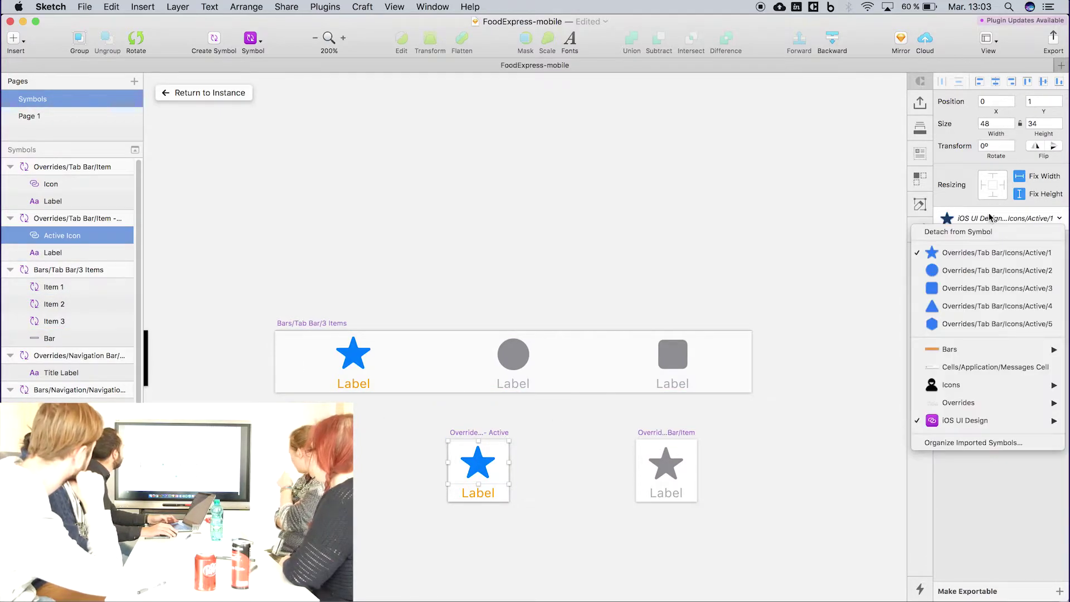
left_click(835, 241)
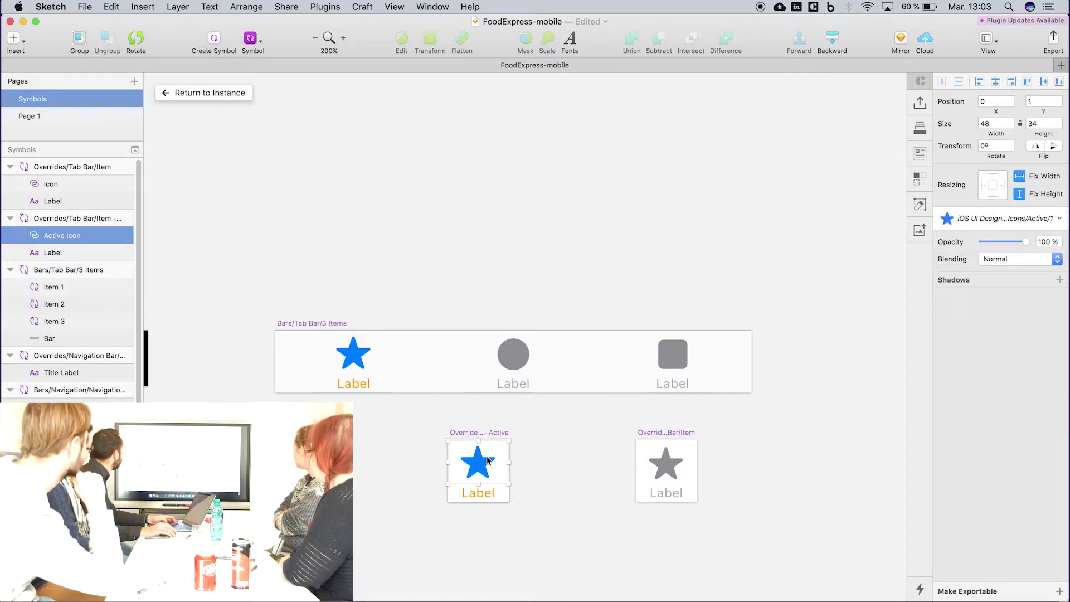
double_click(488, 460)
left_click(597, 138)
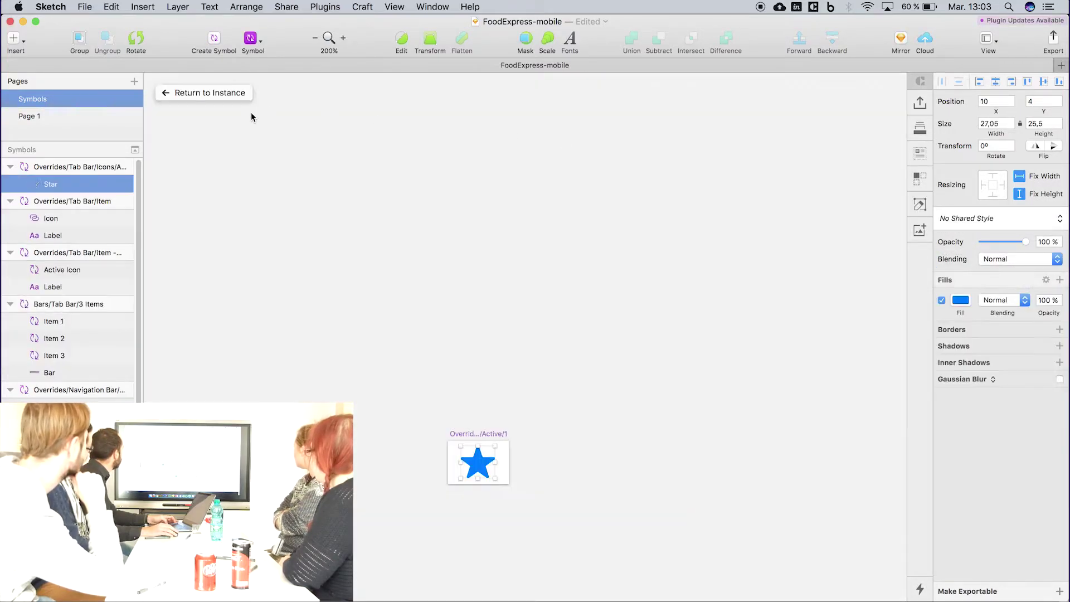
Move the Overrides/Tab Bar/Icons/Active/1 star symbol beneath the Icons/account Copy symbol, at about X 726, Y 636
key("super+minus")
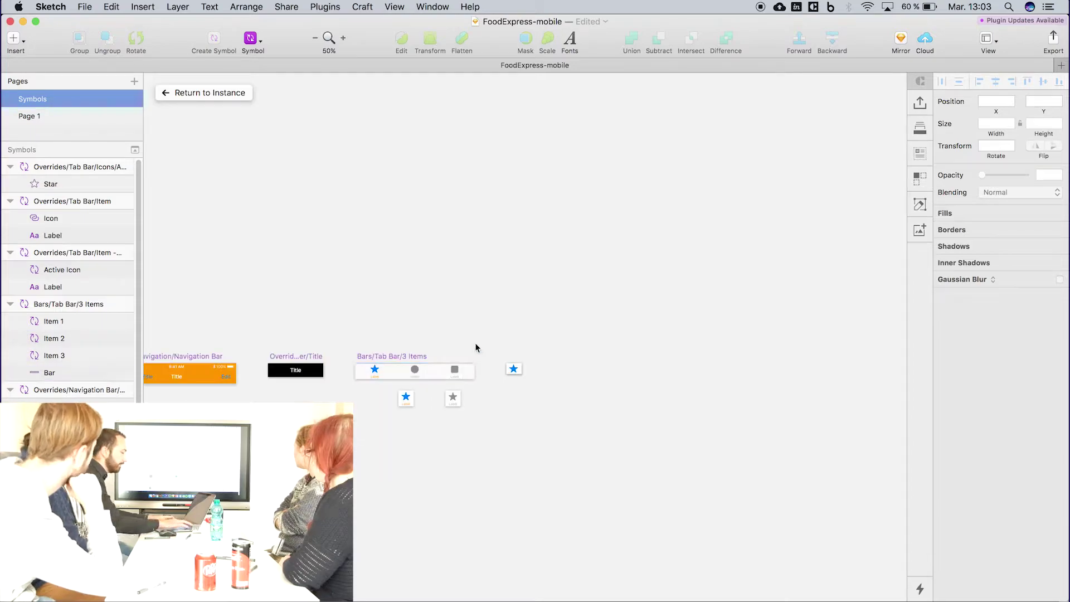
key("super+minus")
left_click_drag(770, 286, 183, 359)
scroll(440, 315, "left", 5)
key("super+plus")
key("super+plus")
key("super+plus")
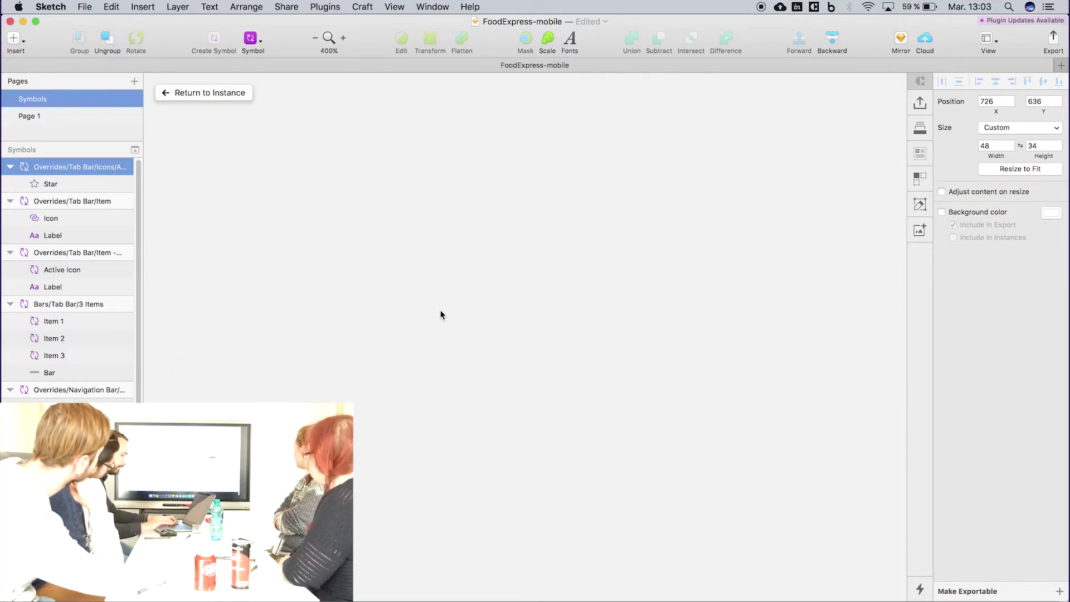
scroll(390, 301, "left", 3)
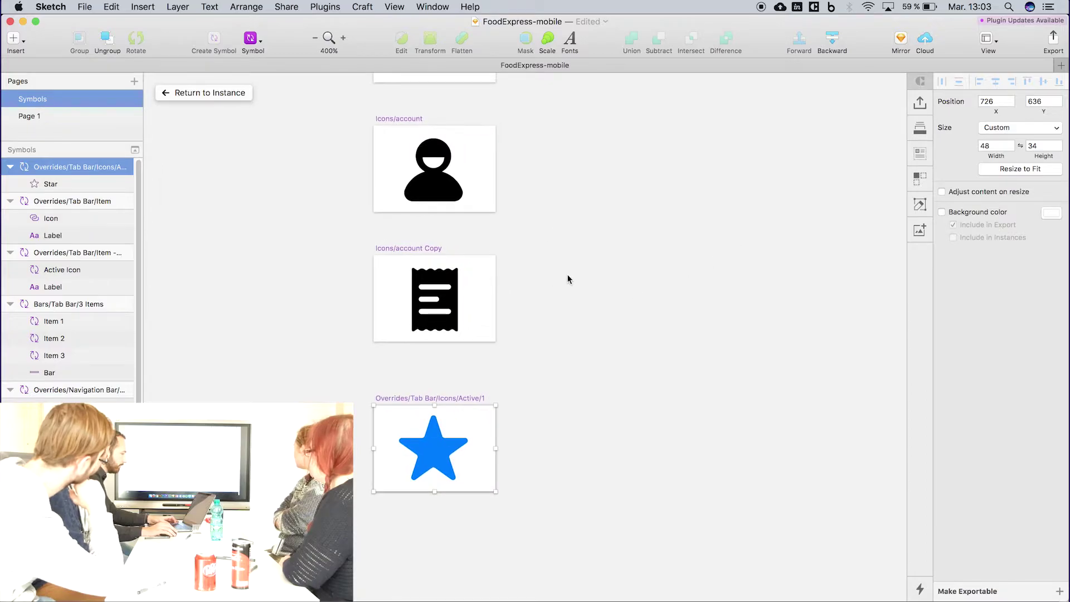
Set the active icon override of the first item in the Bars/Tab Bar/3 Items symbol to Icons/restaurants
key("super+minus")
key("space")
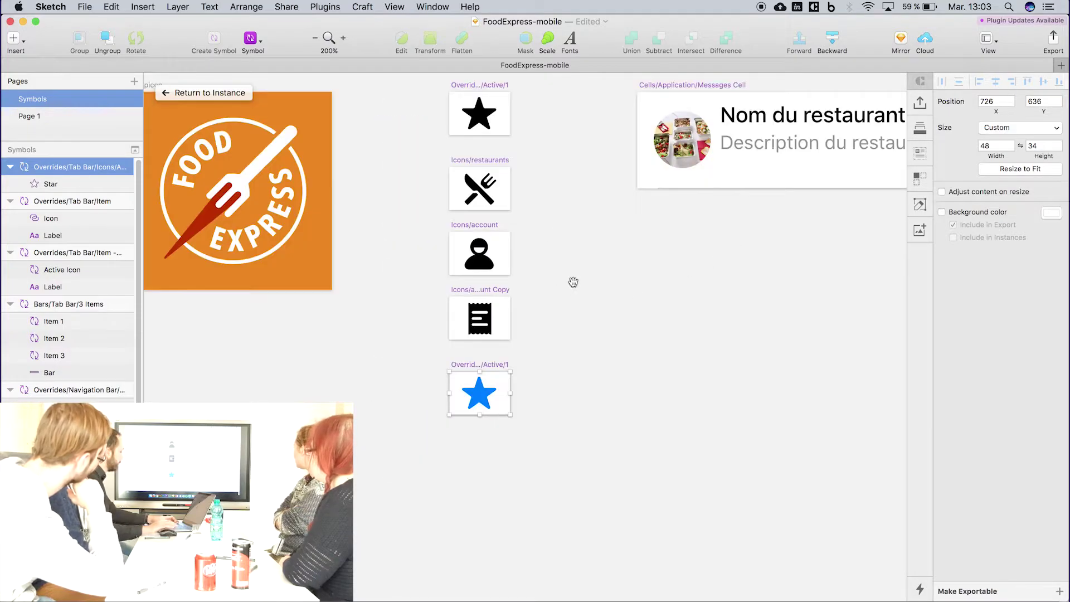
left_click_drag(680, 243, 105, 316)
left_click_drag(728, 252, 272, 247)
scroll(520, 227, "right", 10)
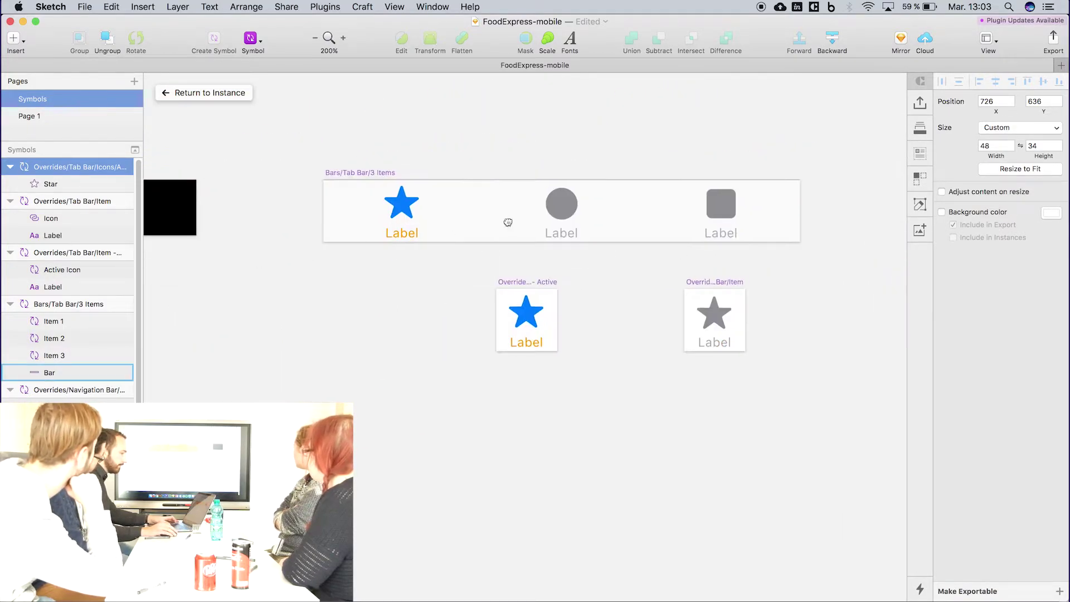
left_click(358, 230)
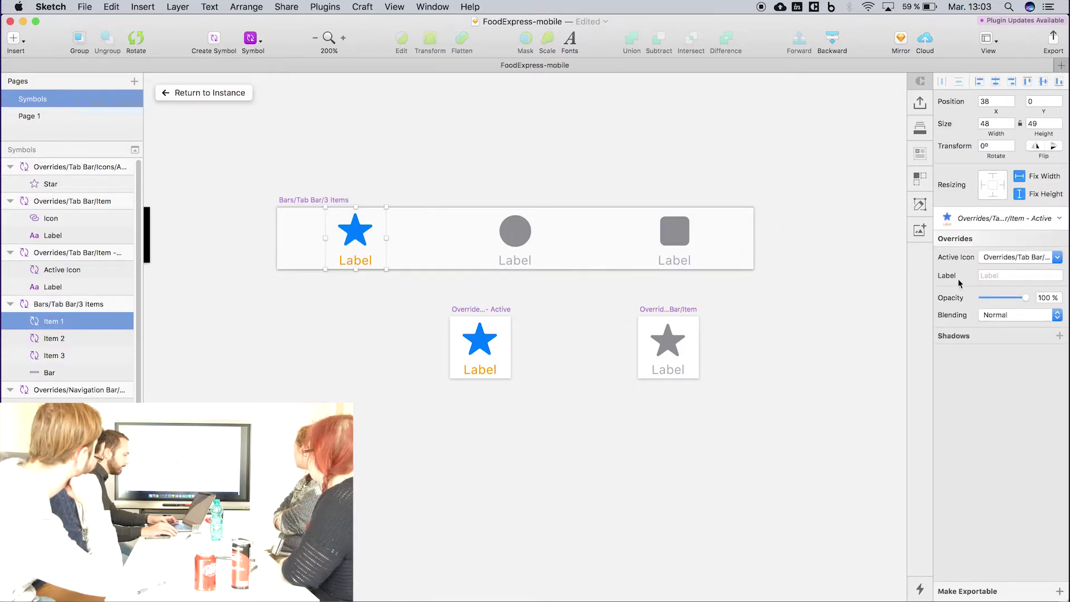
left_click(993, 258)
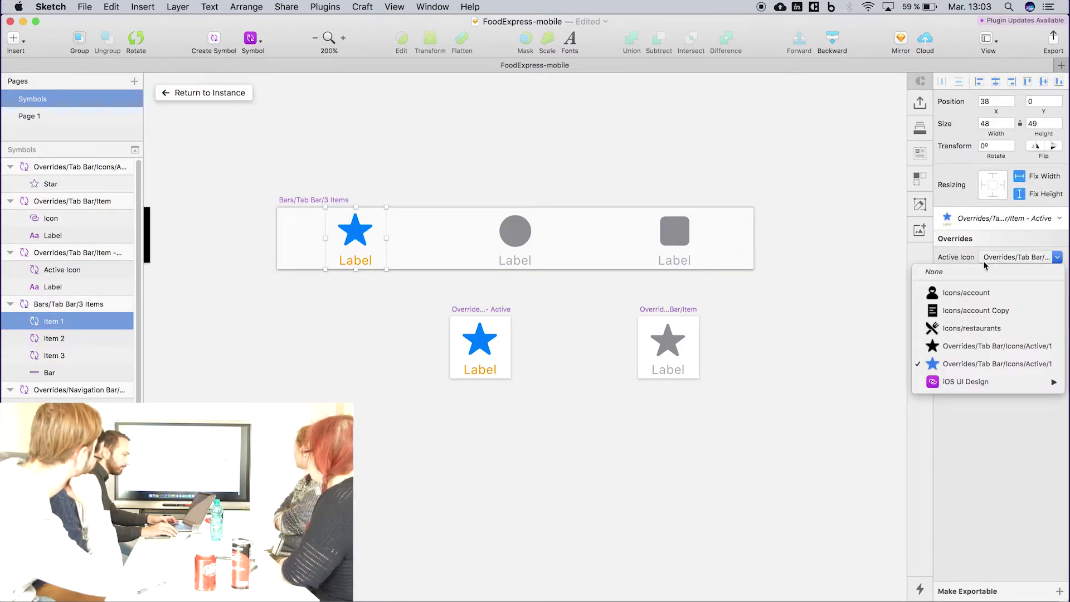
left_click(956, 329)
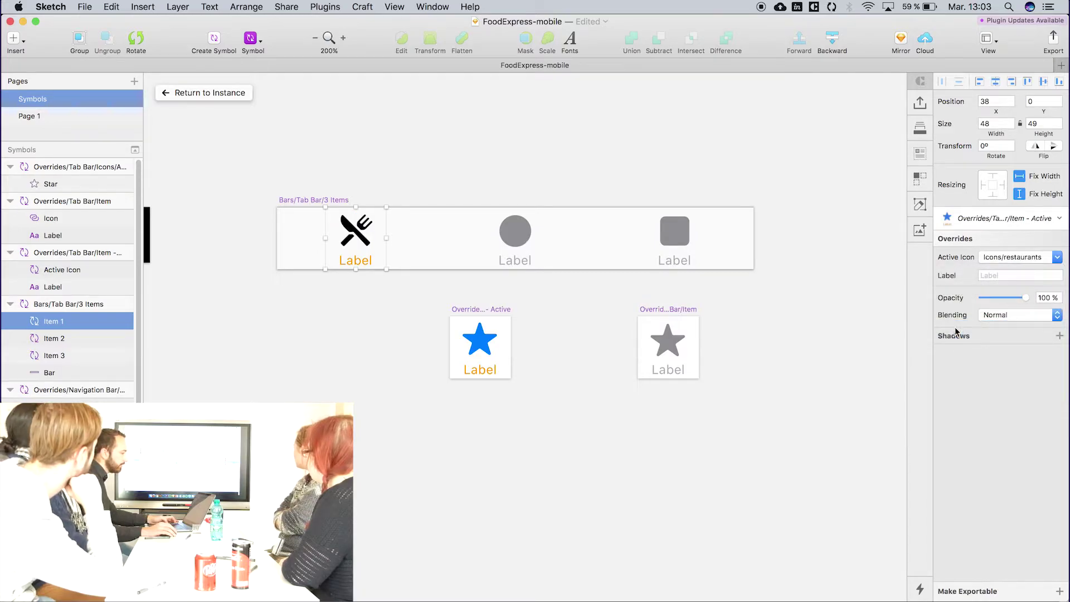
Try replacing the whole middle tab bar item with the Icons/account Copy symbol, and undo the replacement
left_click(553, 269)
left_click(514, 238)
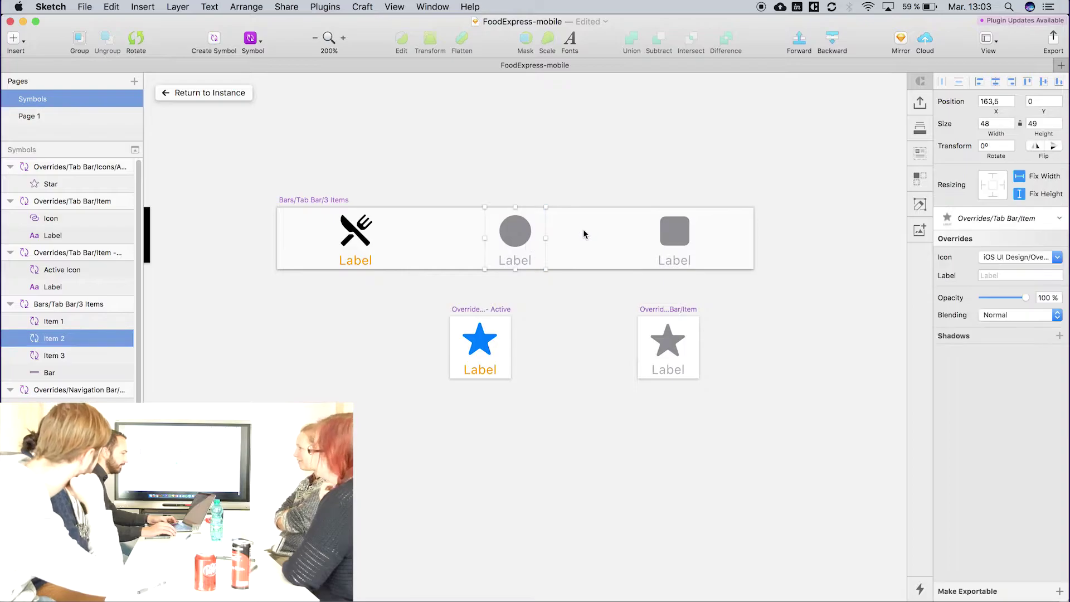
left_click(987, 223)
mouse_move(955, 332)
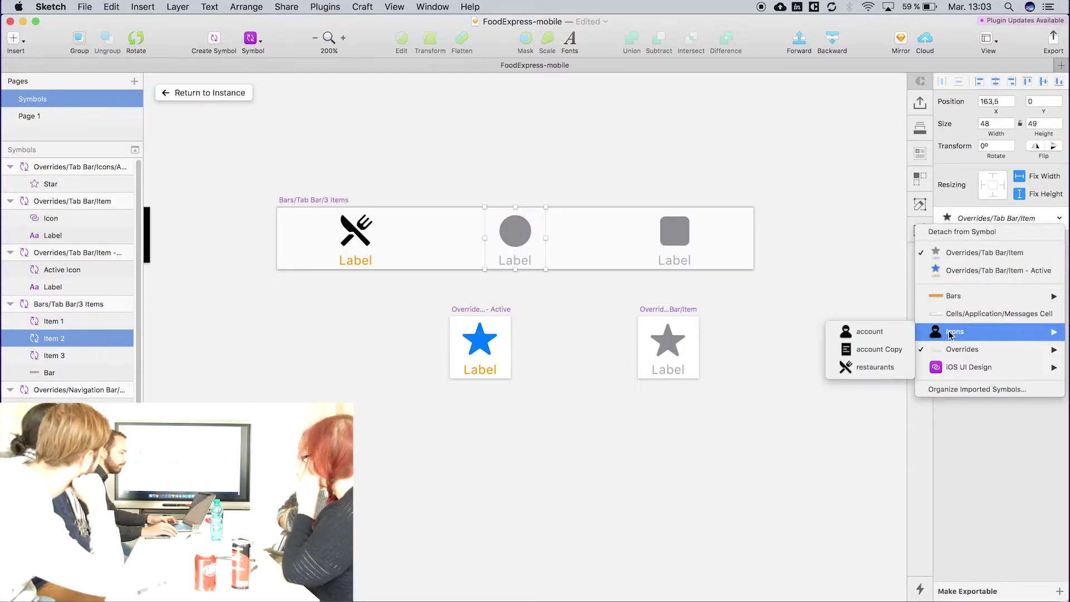
left_click(889, 355)
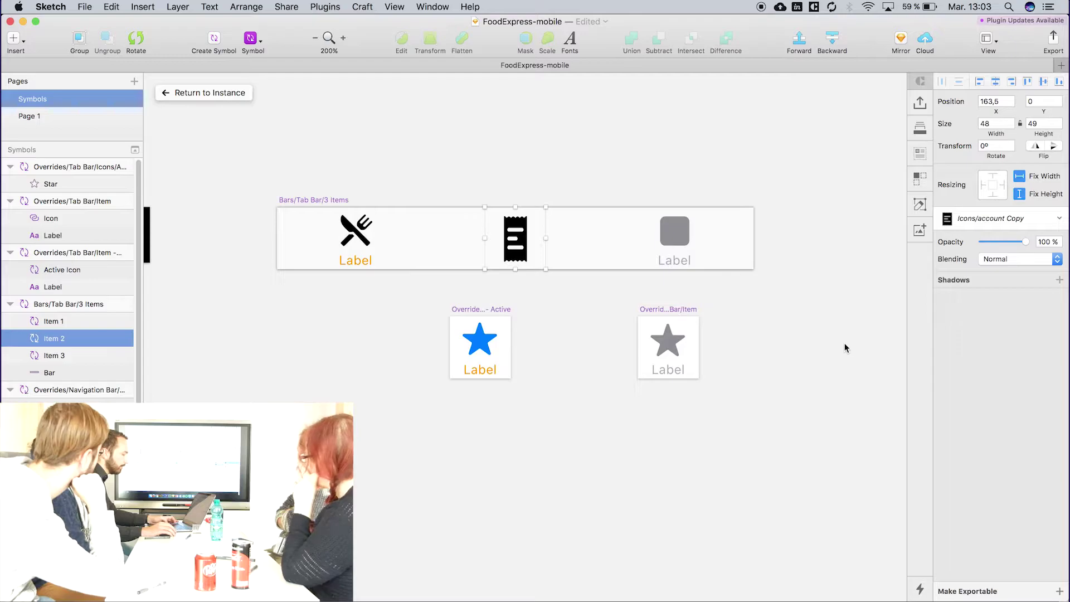
key("ctrl+z")
Set the icon override of the middle tab bar item to Icons/account Copy
left_click(669, 341)
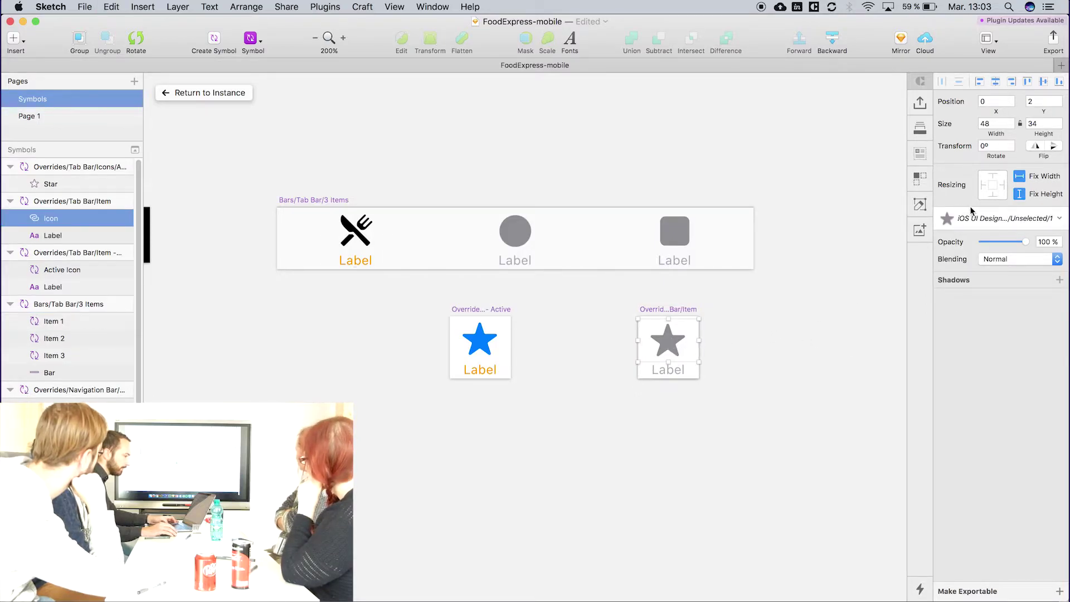
left_click(514, 249)
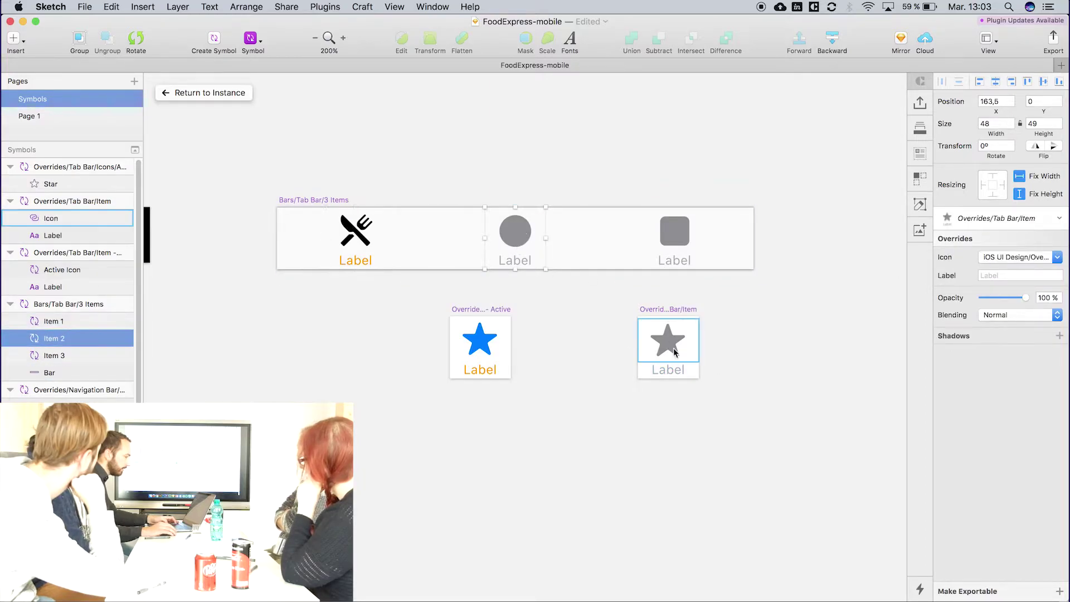
left_click(671, 346)
left_click(510, 227)
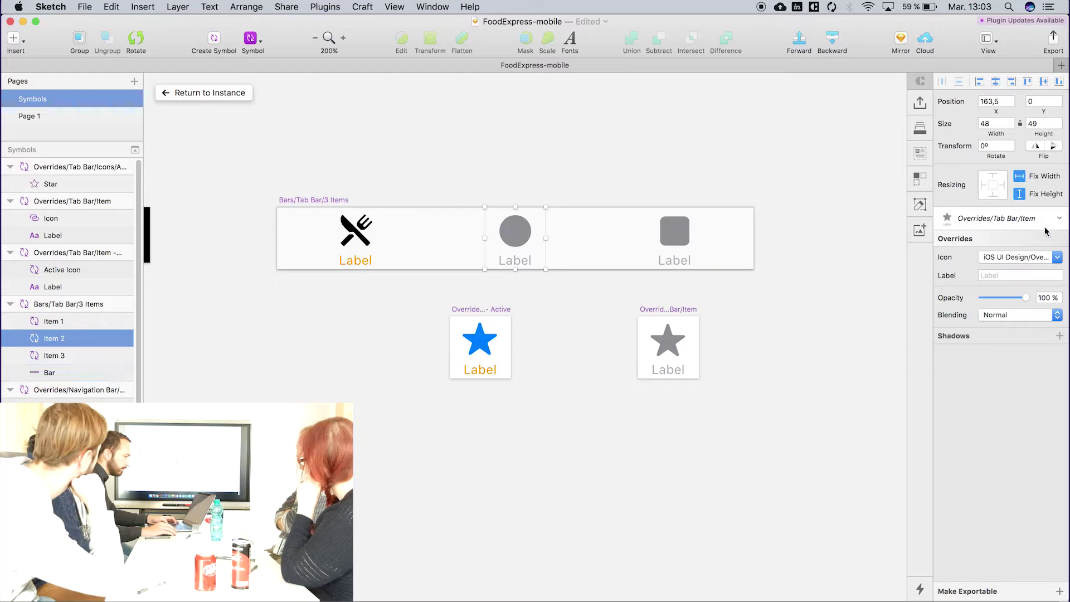
left_click(1003, 258)
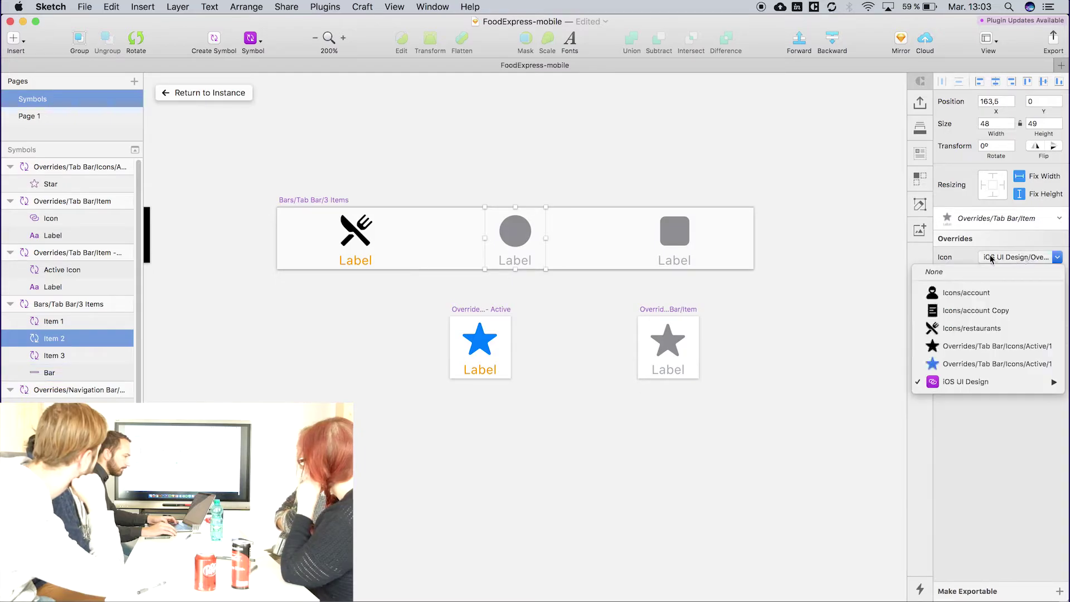
left_click(959, 312)
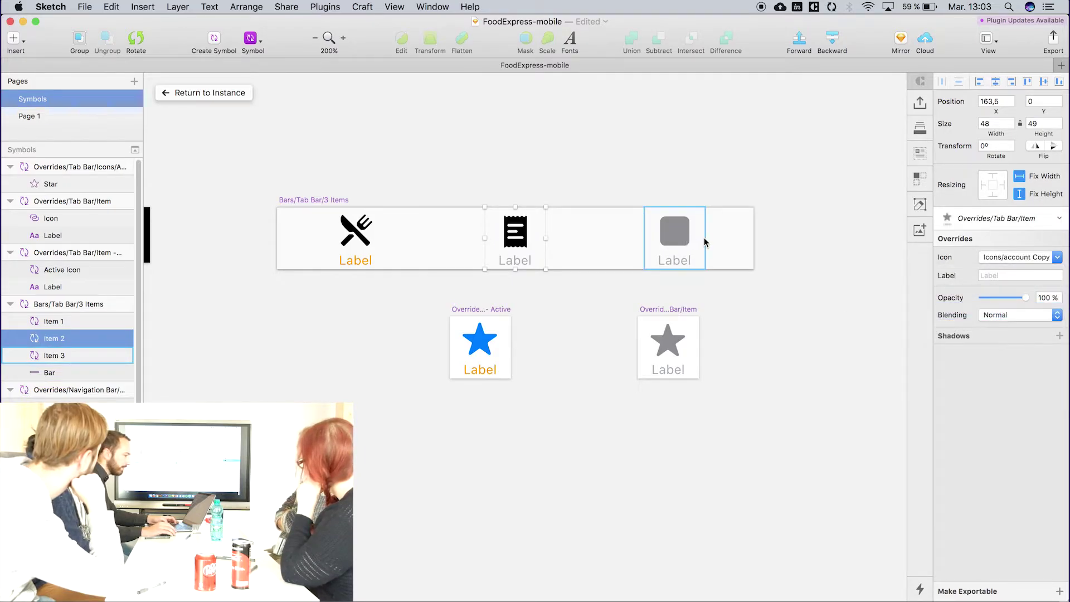
Set the icon override of the third tab bar item to Icons/account
left_click(684, 241)
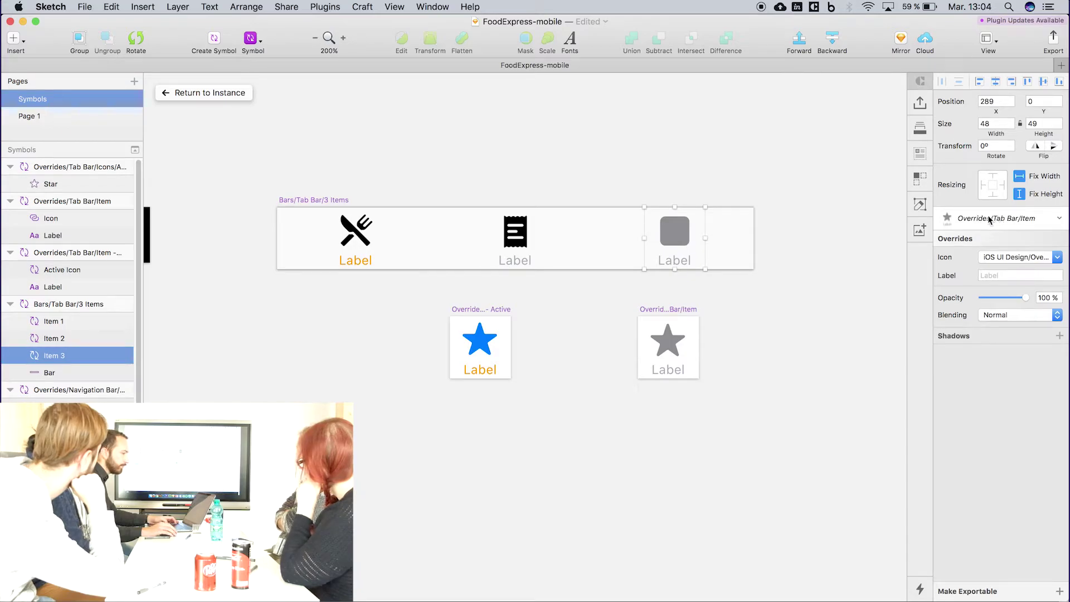
left_click(1003, 258)
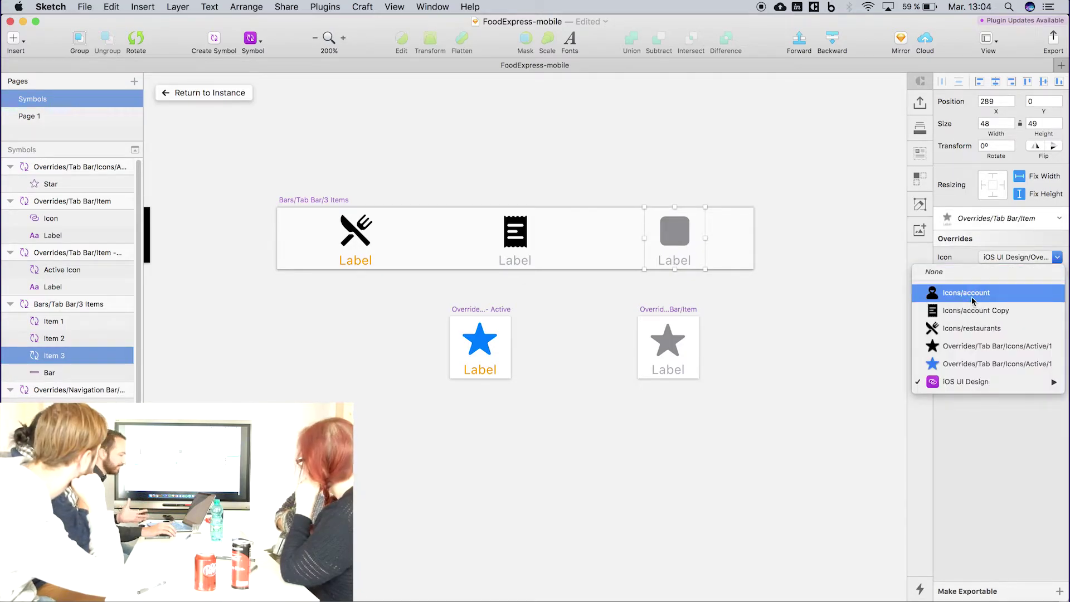
left_click(835, 322)
Override the label of the first tab bar item with the text "Restaurants"
left_click(383, 264)
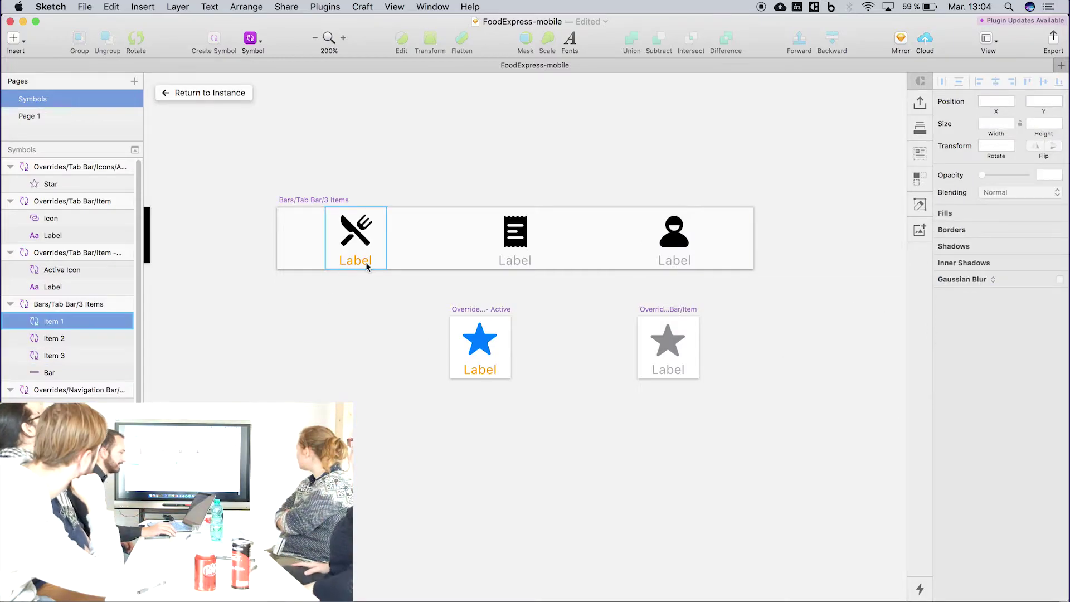
left_click(1003, 276)
type("R")
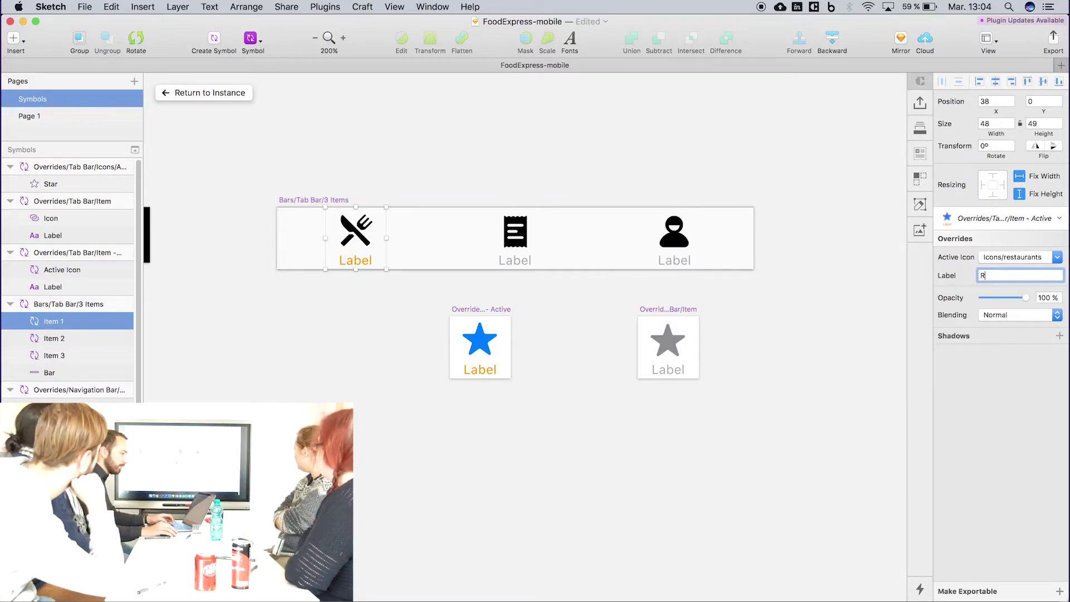
type("estaurants")
key("Return")
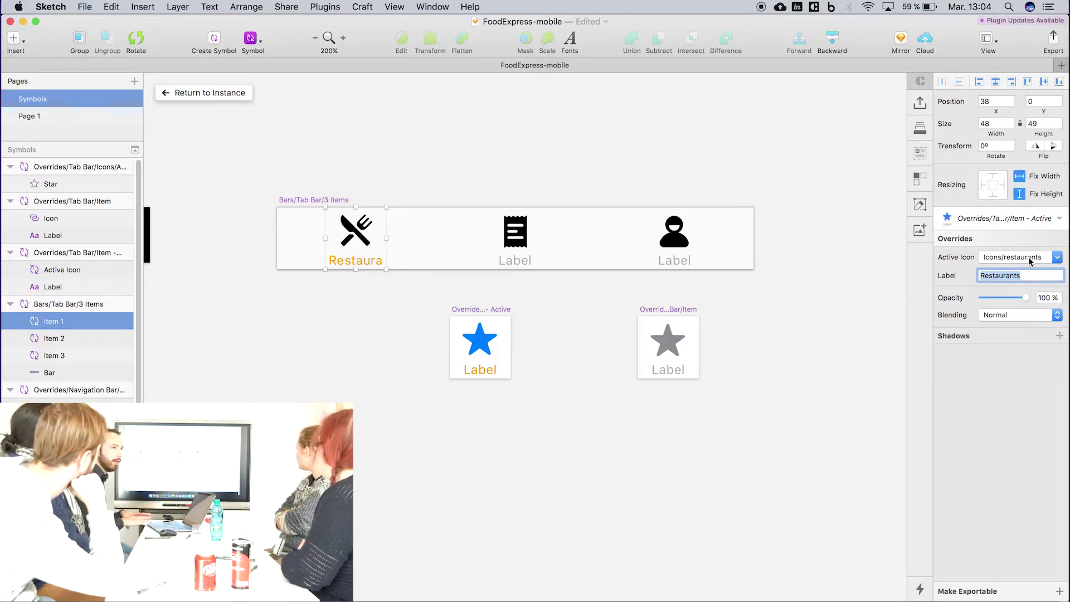
Override the labels of the second and third tab bar items with "Commandes" and "Compte"
left_click(515, 239)
left_click(997, 274)
type("Commandes")
key("Return")
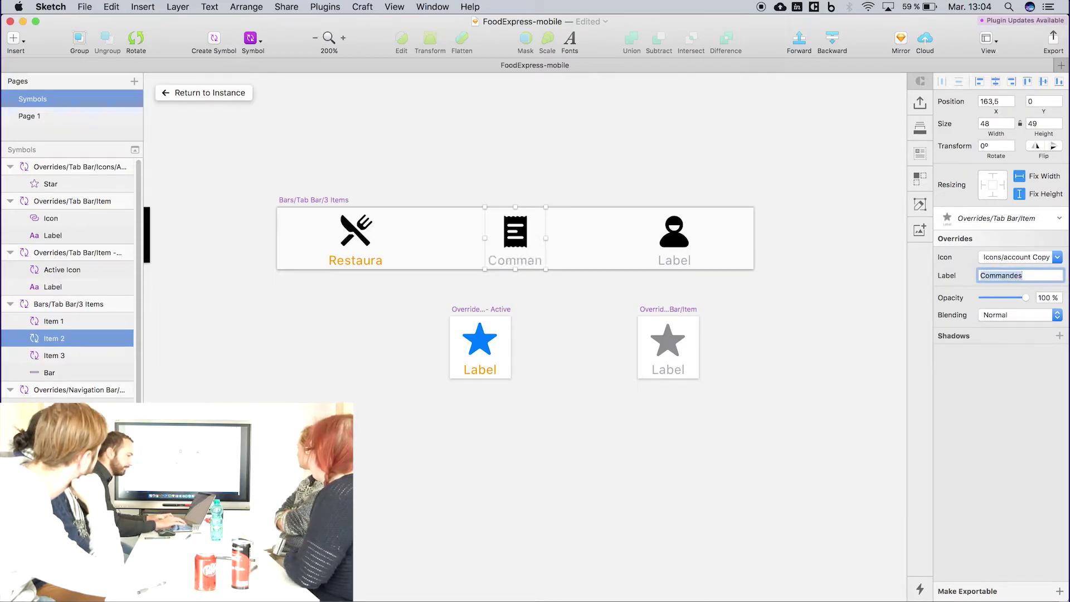
left_click(674, 238)
left_click(1011, 274)
type("Compte")
key("Return")
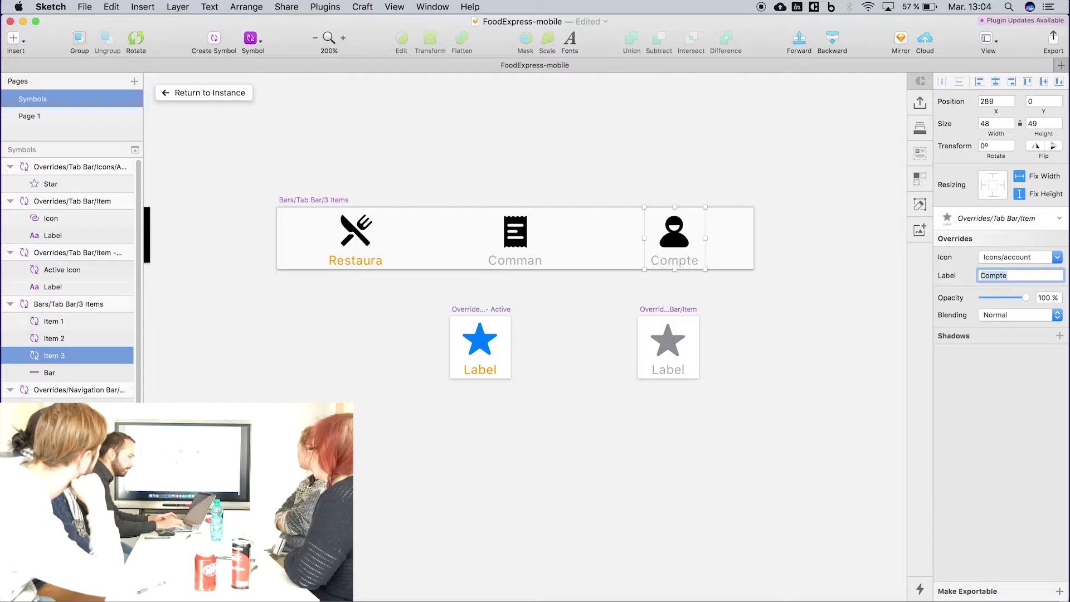
Widen the Commandes tab item to 68 and centre it horizontally in the tab bar
left_click(513, 266)
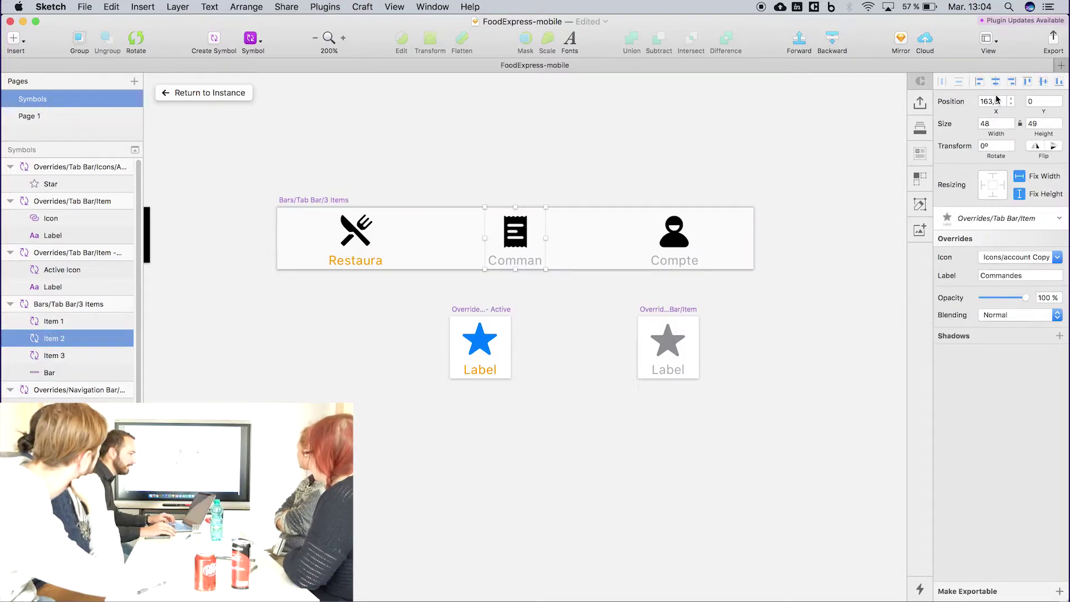
left_click(1011, 122, "shift")
left_click(1012, 122, "shift")
left_click(530, 235)
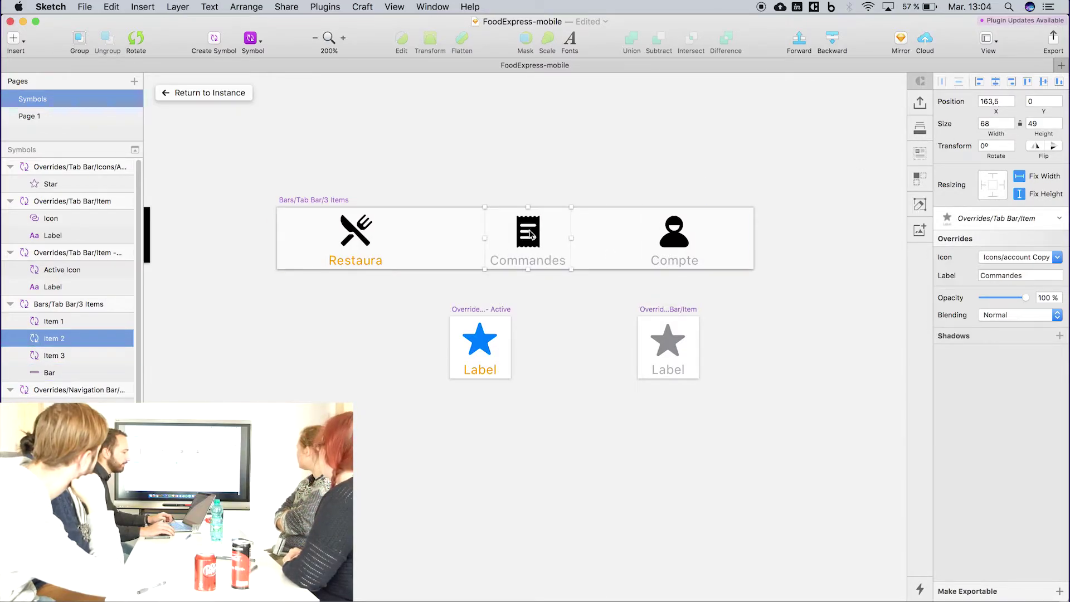
left_click(996, 83)
Widen the Restaurants tab item to 68 and shift it to X 28
left_click(369, 228)
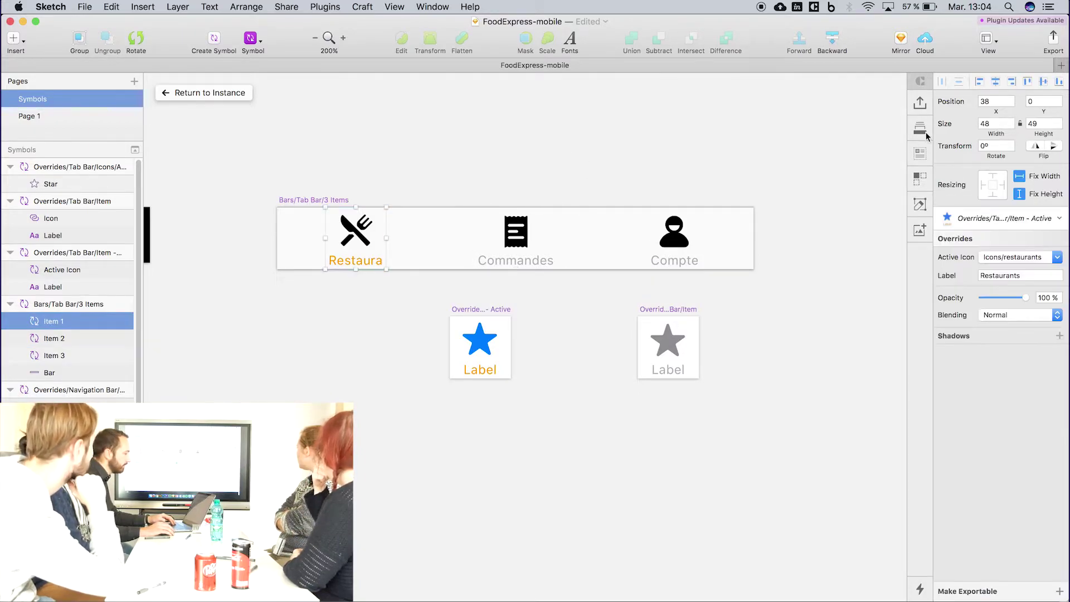
left_click(1012, 122)
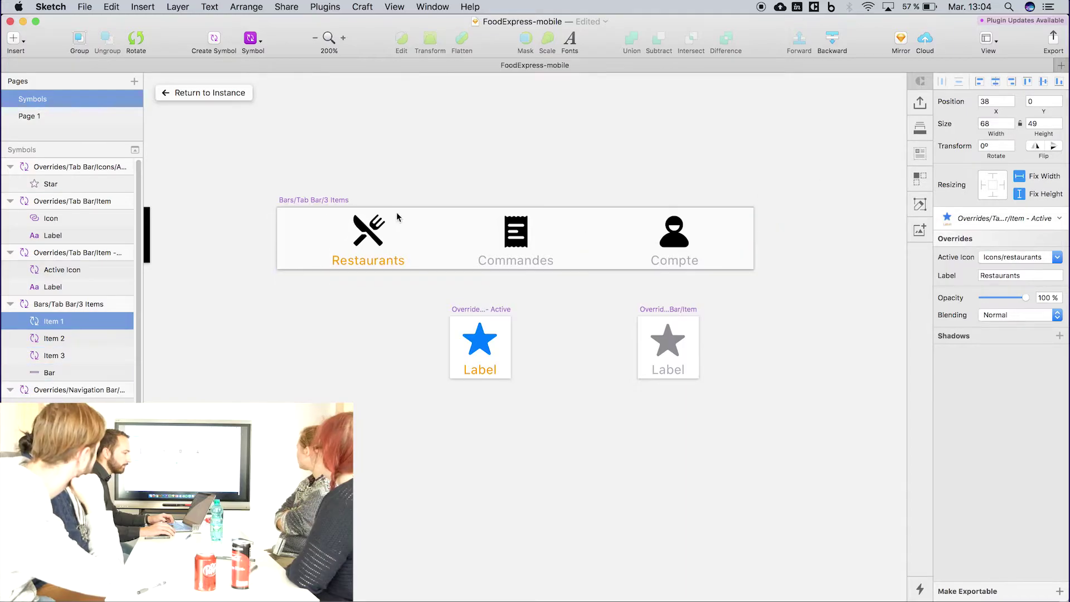
key("shift+Left")
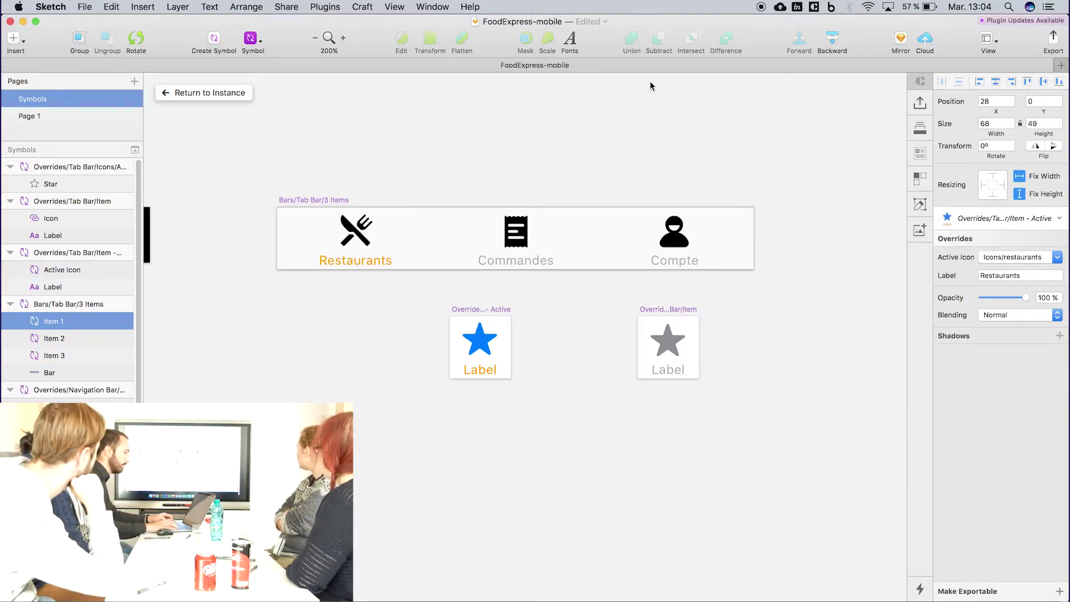
Widen the Compte tab item to 68 and nudge it left to compensate for the extra width
key("Tab")
key("Tab")
left_click(1011, 122, "shift")
left_click(1011, 122, "shift")
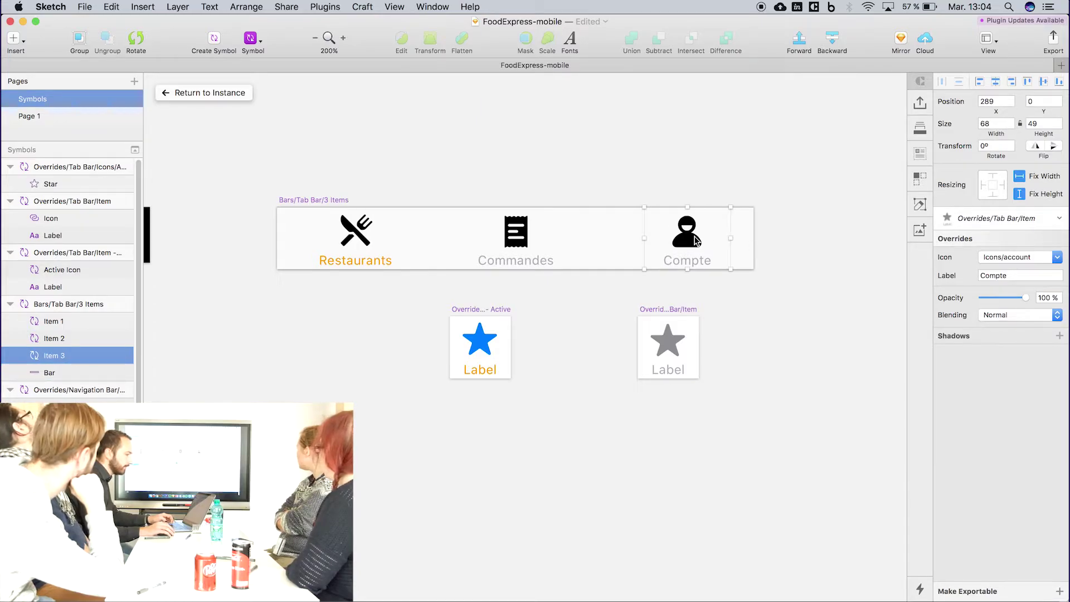
left_click(623, 196)
Move the column of five icon symbols from beside the app icon to the right of the tab bar symbol, at X 2551
scroll(613, 212, "left", 5)
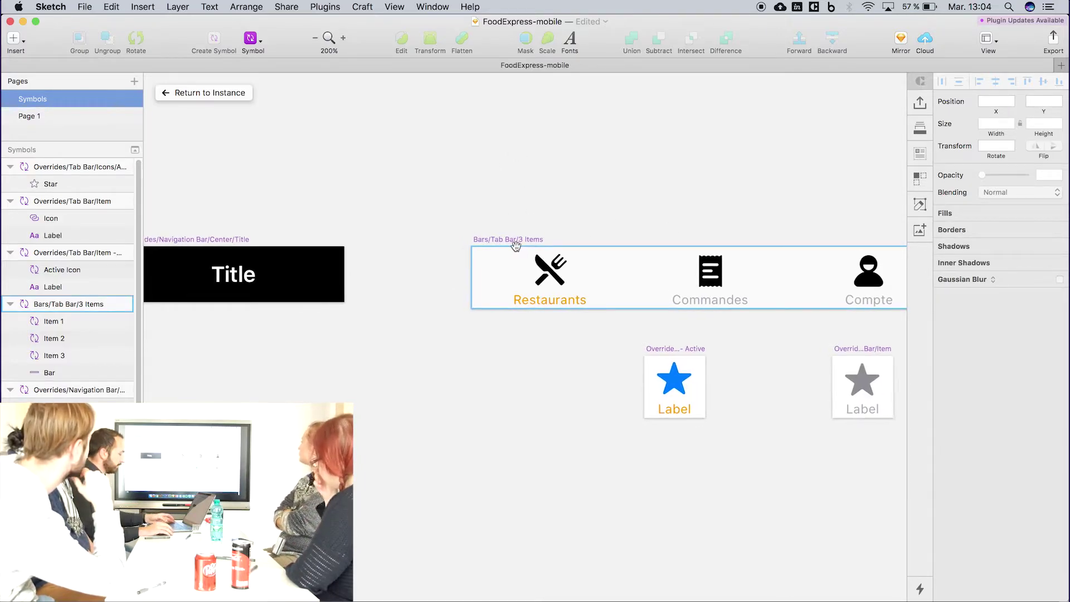
left_click_drag(515, 245, 856, 258)
scroll(856, 258, "left", 10)
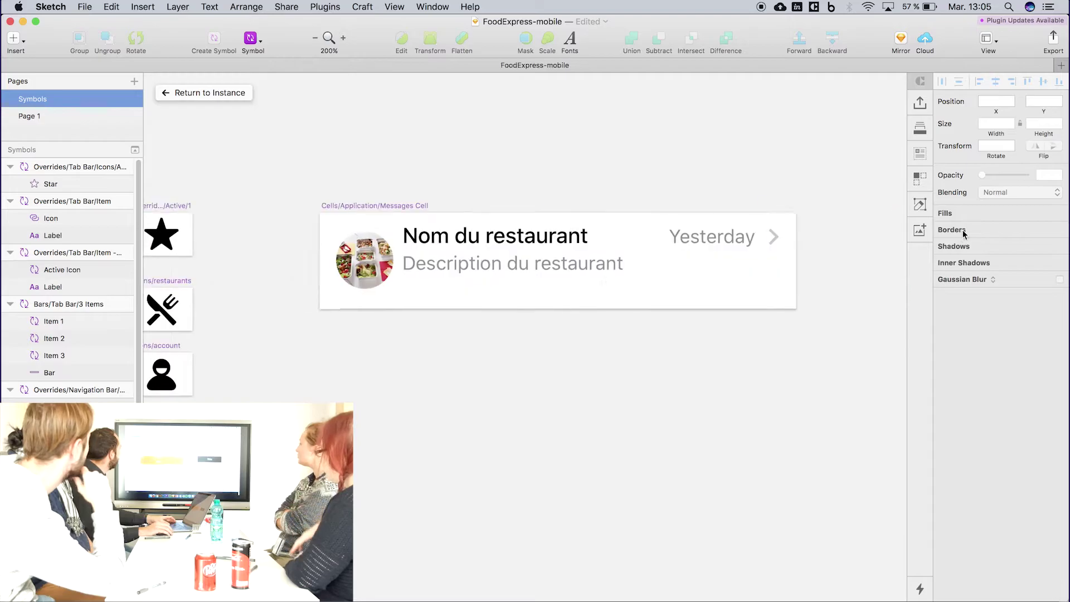
key("super+minus")
key("super+minus")
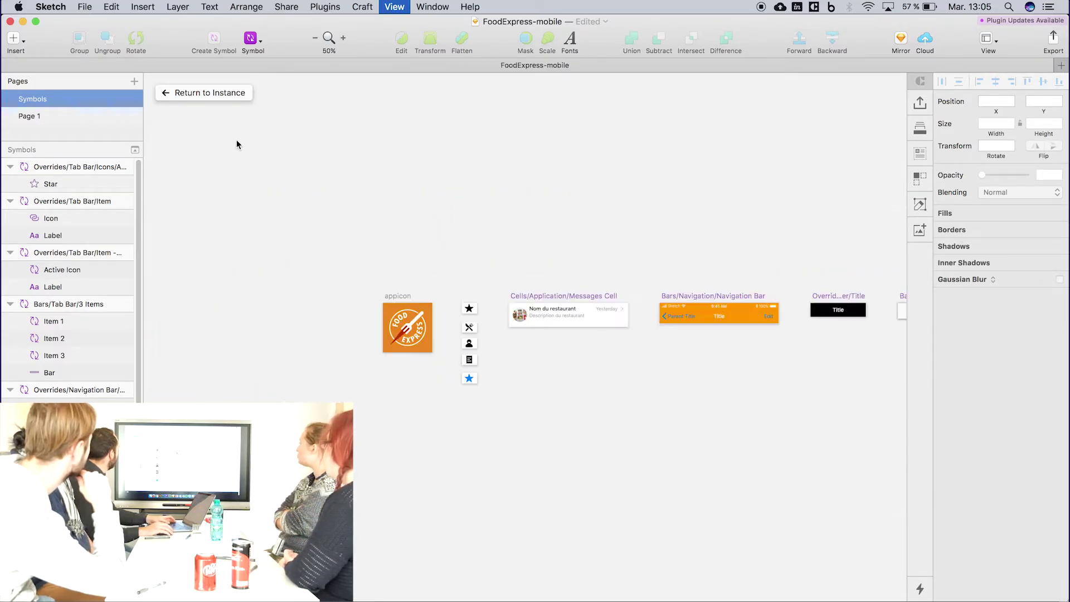
left_click_drag(437, 285, 495, 400)
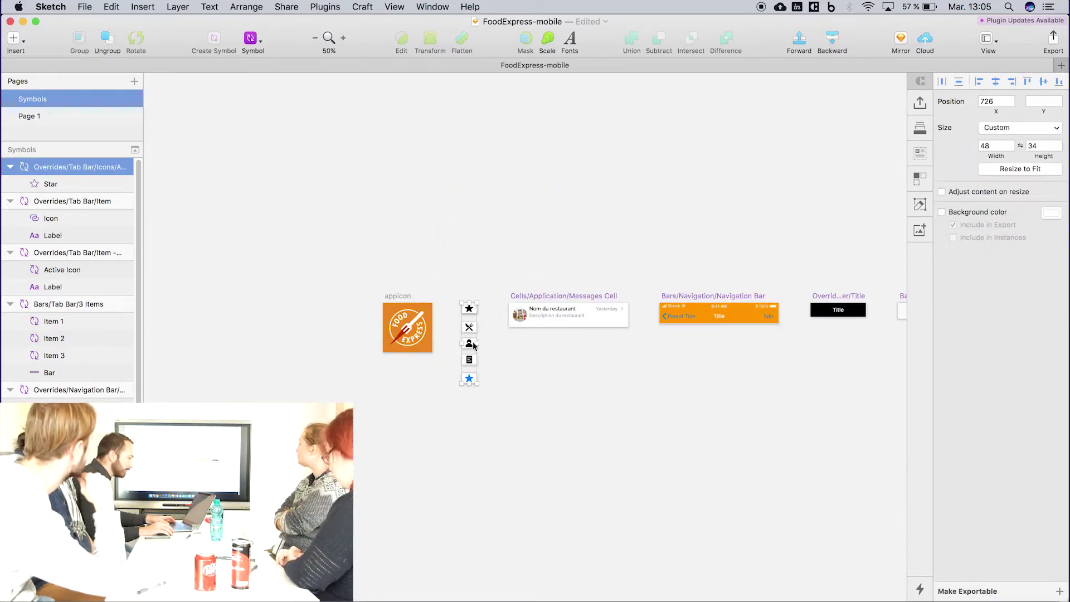
left_click_drag(470, 346, 664, 323)
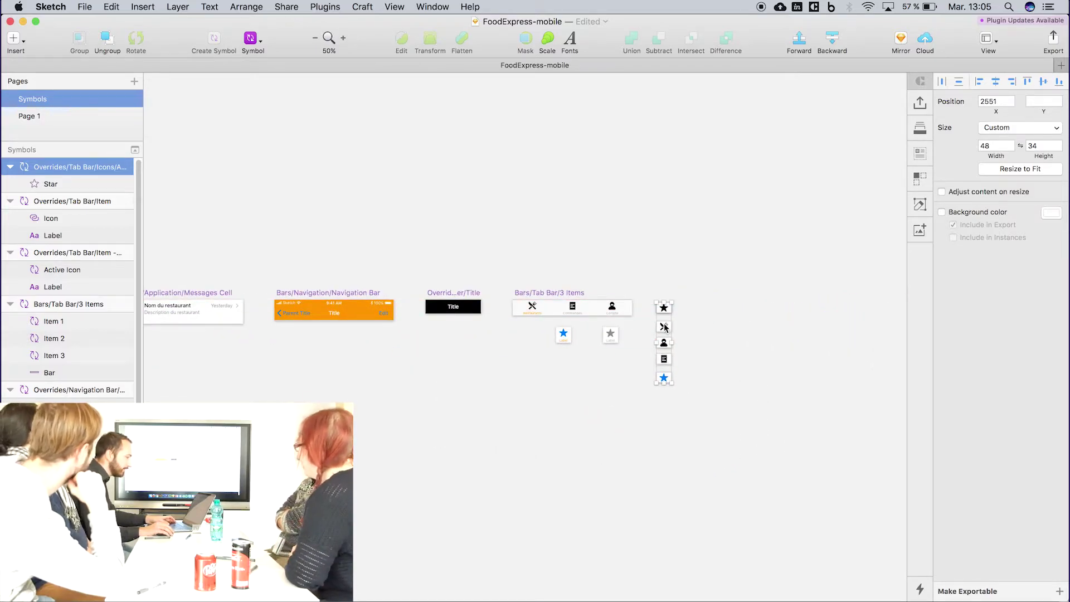
Duplicate the restaurants, account and account Copy icon symbols into a second column just right of the originals, at X 2618
key("super+plus")
key("super+plus")
scroll(696, 324, "right", 10)
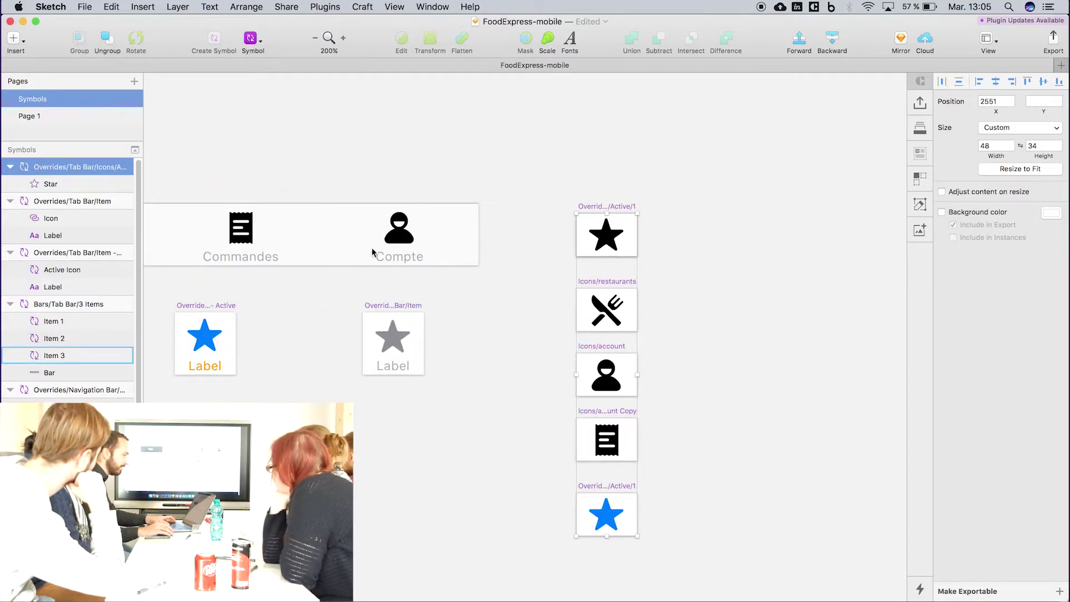
scroll(437, 243, "left", 2)
left_click_drag(620, 266, 719, 459)
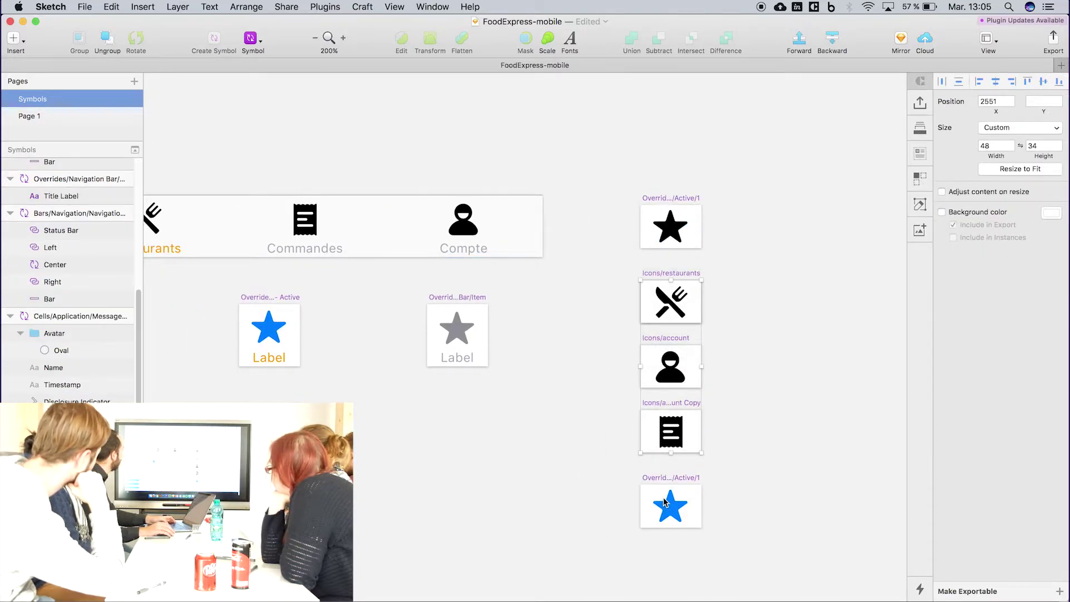
key("alt")
left_click_drag(675, 367, 761, 369)
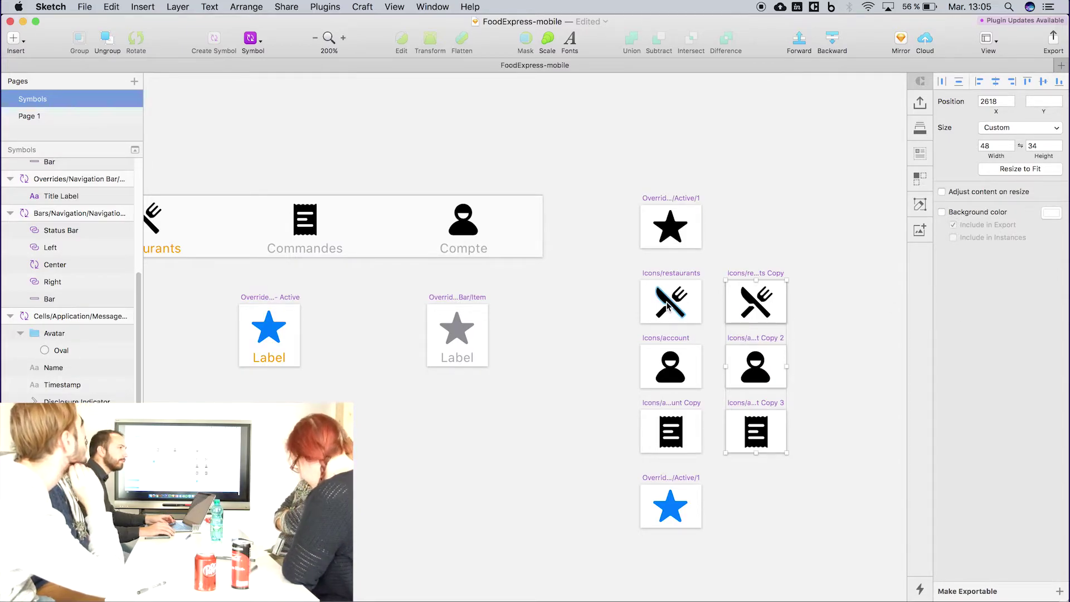
scroll(667, 306, "left", 20)
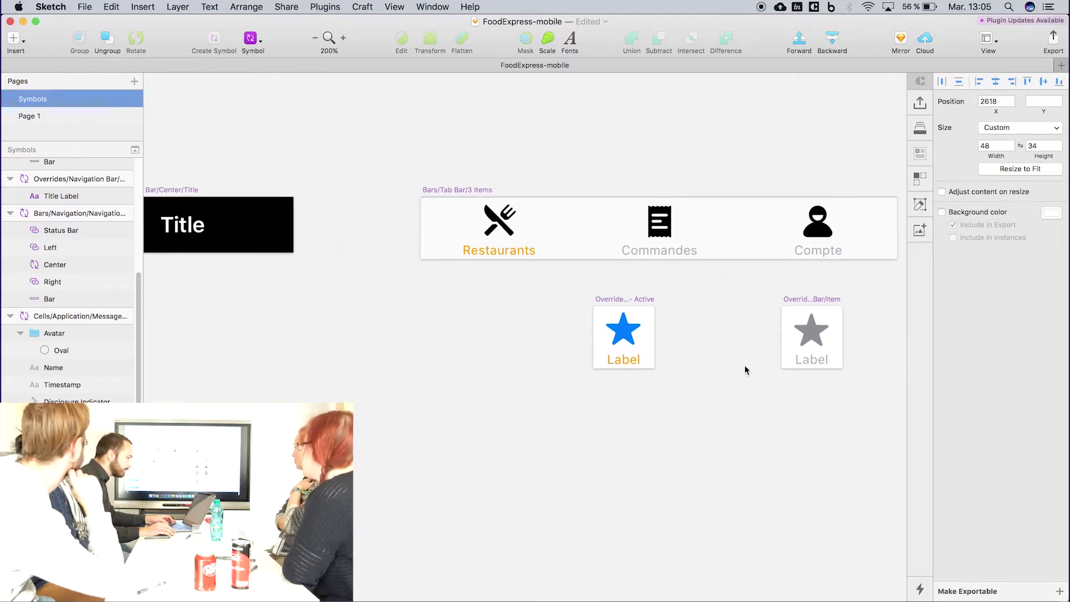
Copy the hex code of the orange background fill in the appicon artboard
scroll(676, 319, "left", 20)
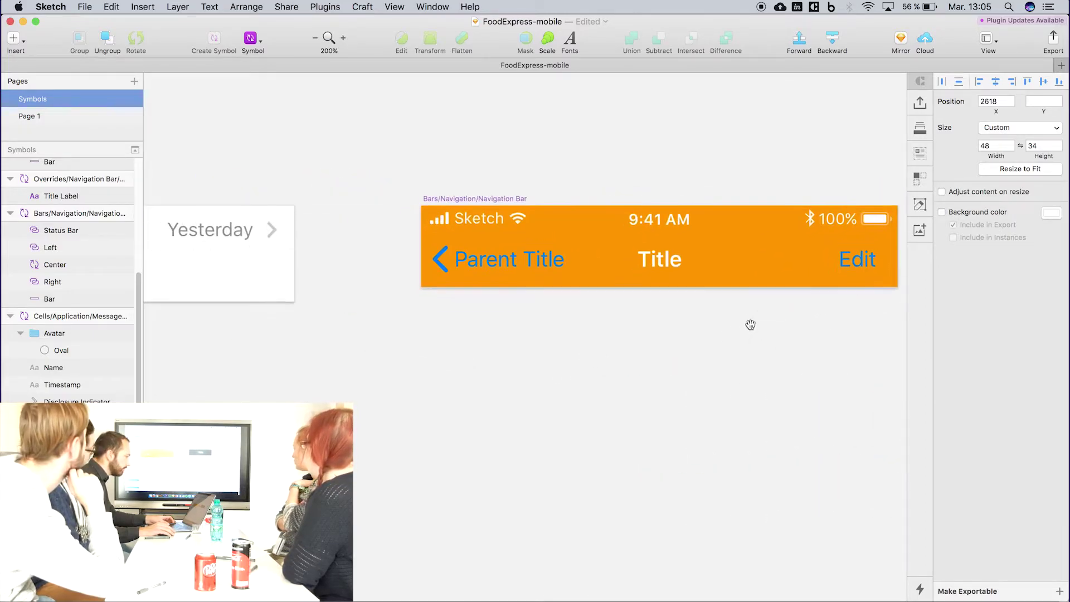
scroll(851, 354, "left", 10)
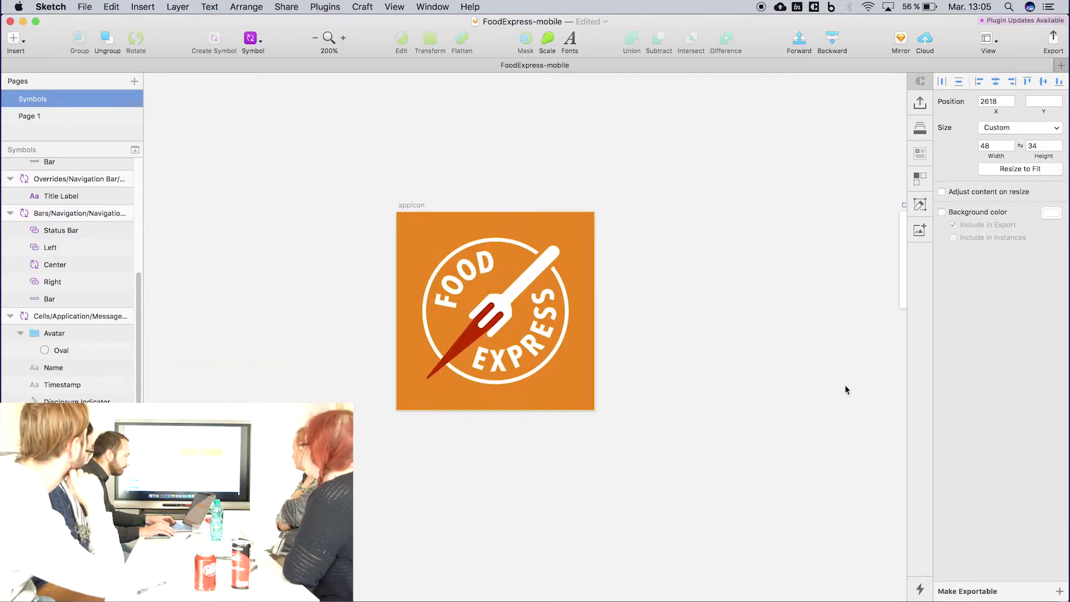
left_click(573, 238)
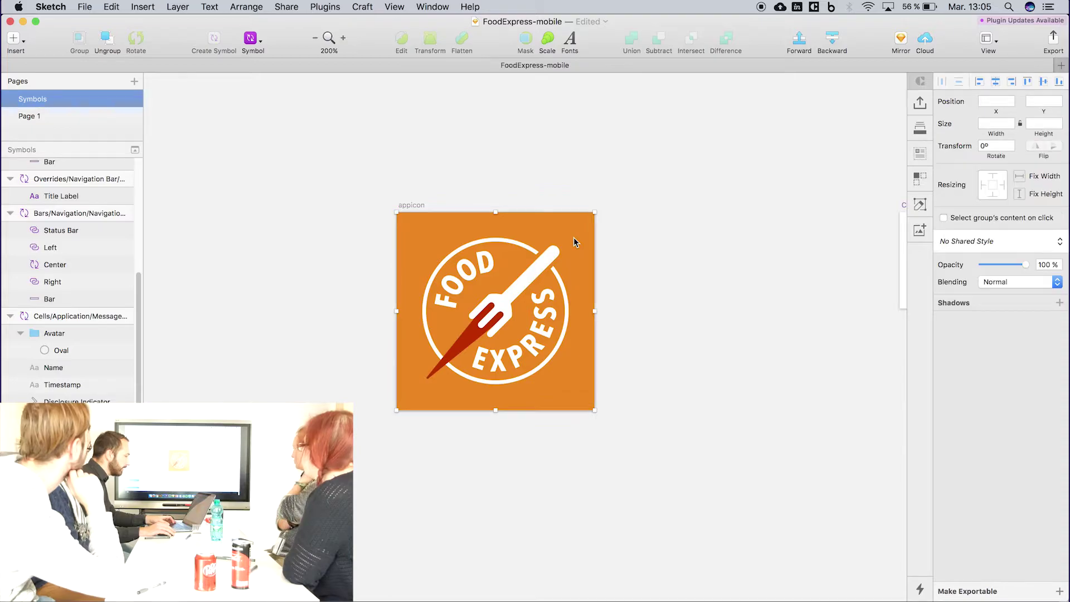
left_click(539, 232)
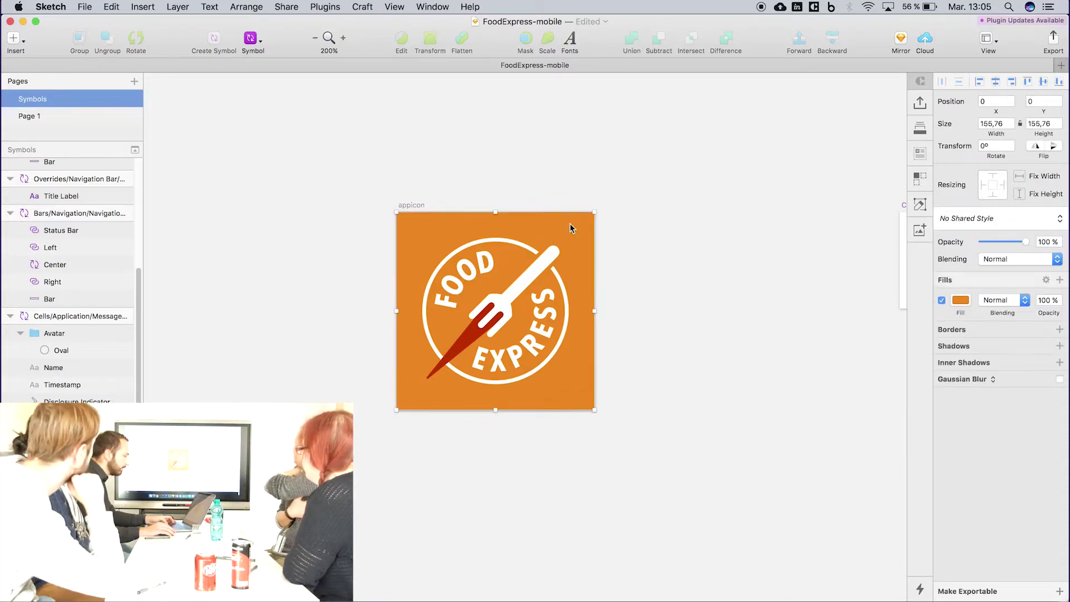
left_click(960, 300)
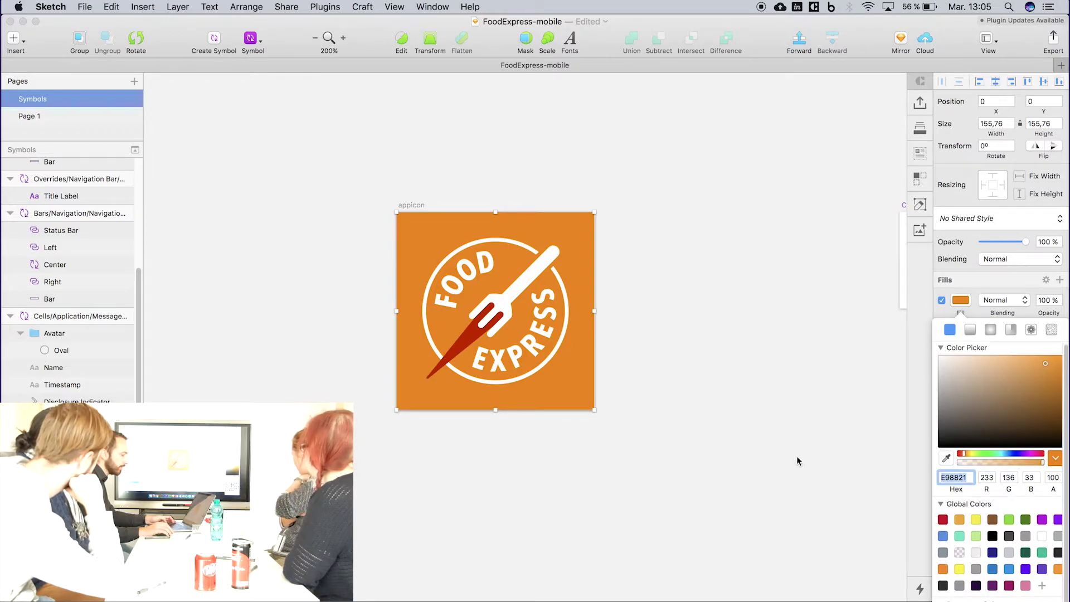
left_click(751, 367)
Set the fill of the Bar layer in the Navigation Bar symbol to E98821
left_click_drag(651, 315, 169, 291)
left_click_drag(724, 253, 505, 260)
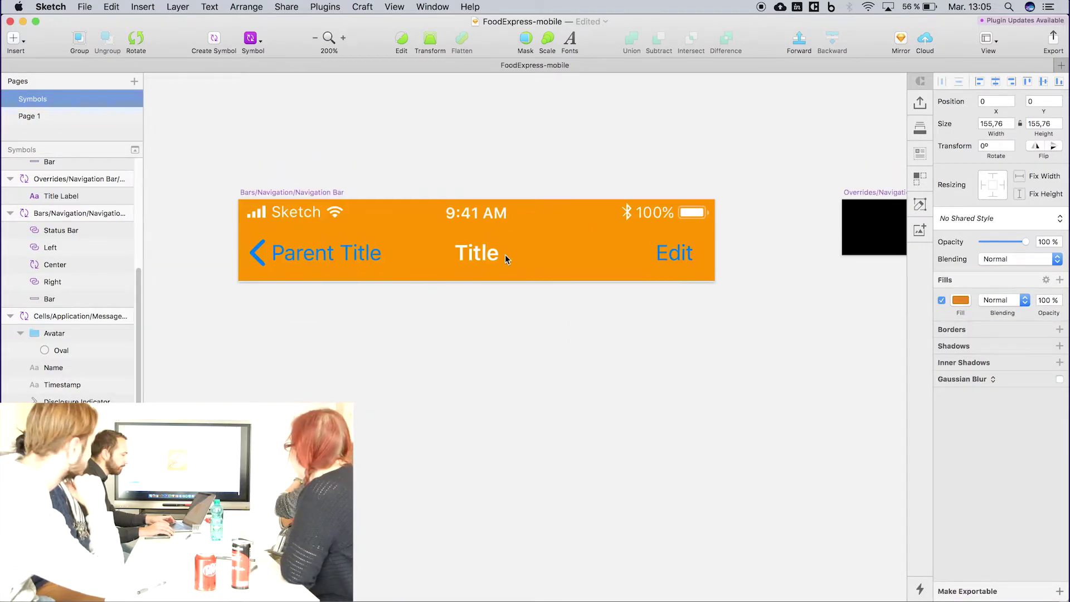
left_click(582, 258)
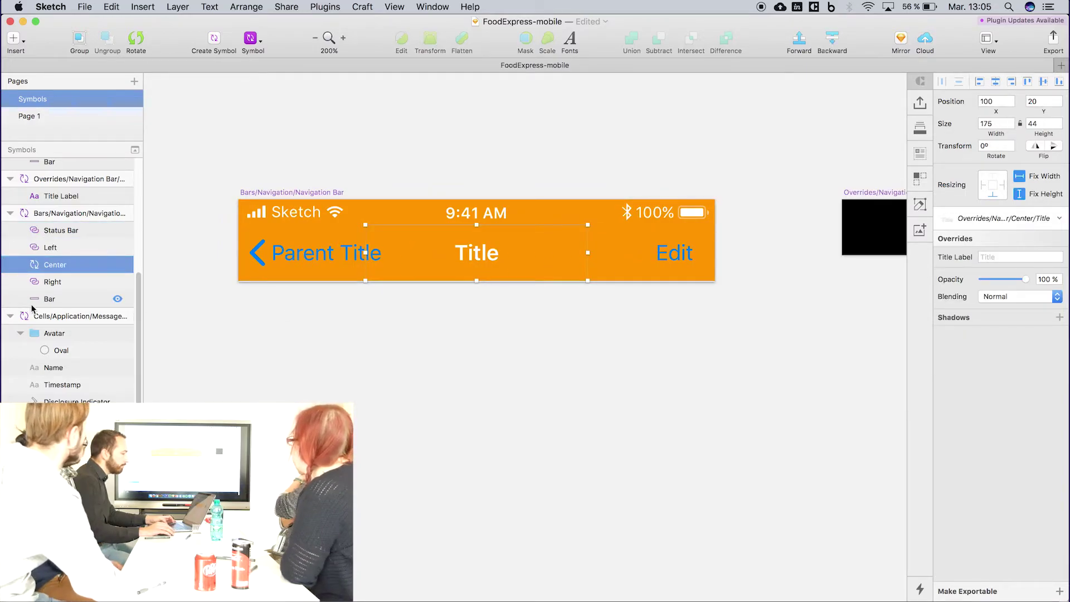
left_click(55, 302)
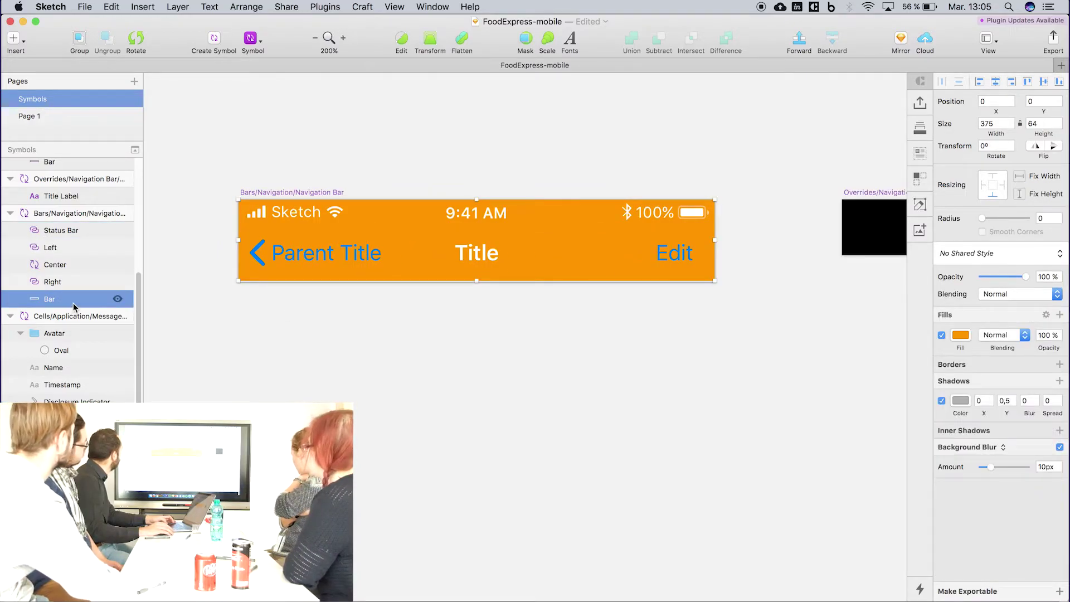
left_click(960, 335)
type("E98821")
key("Return")
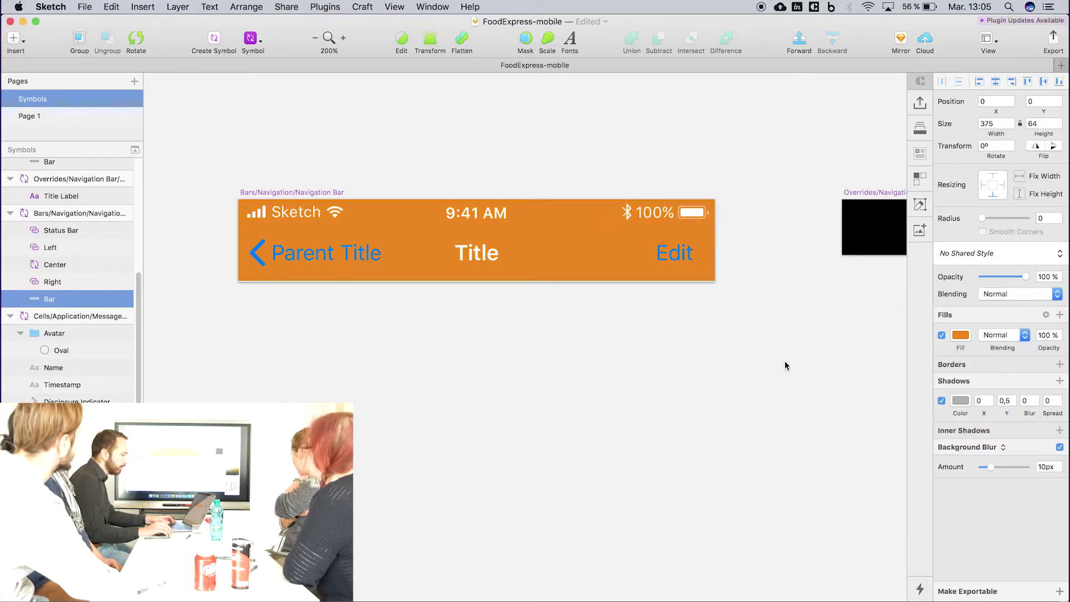
Recolour the three duplicated icons in the second column with the orange fill E98821
scroll(784, 362, "down", 10)
scroll(535, 234, "right", 3)
scroll(535, 234, "down", 2)
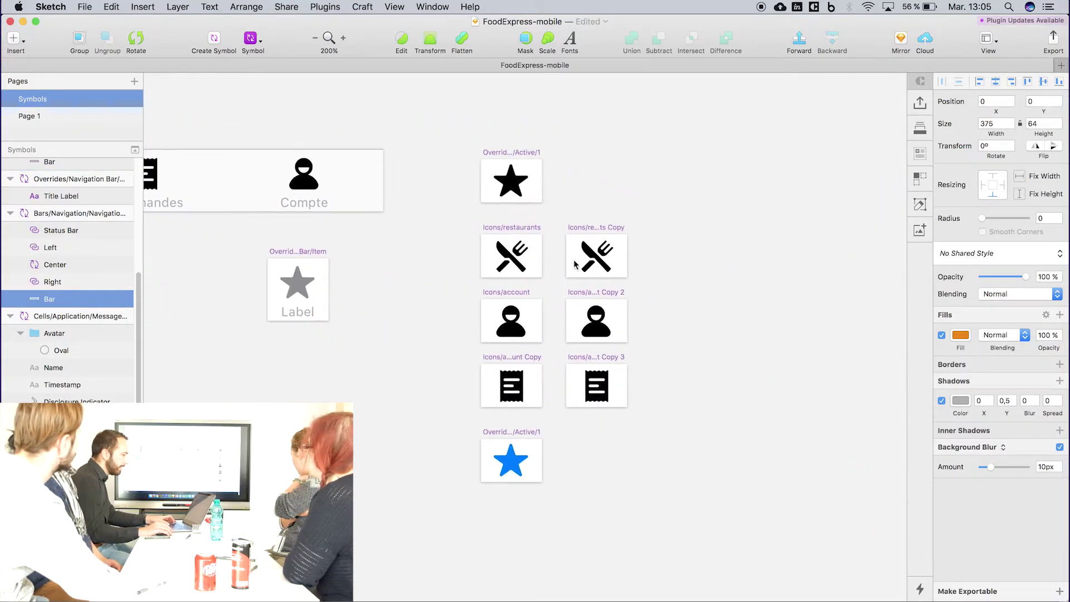
left_click(608, 255)
left_click(605, 250, "shift")
left_click(600, 330, "shift")
left_click(608, 389, "shift")
left_click(960, 299)
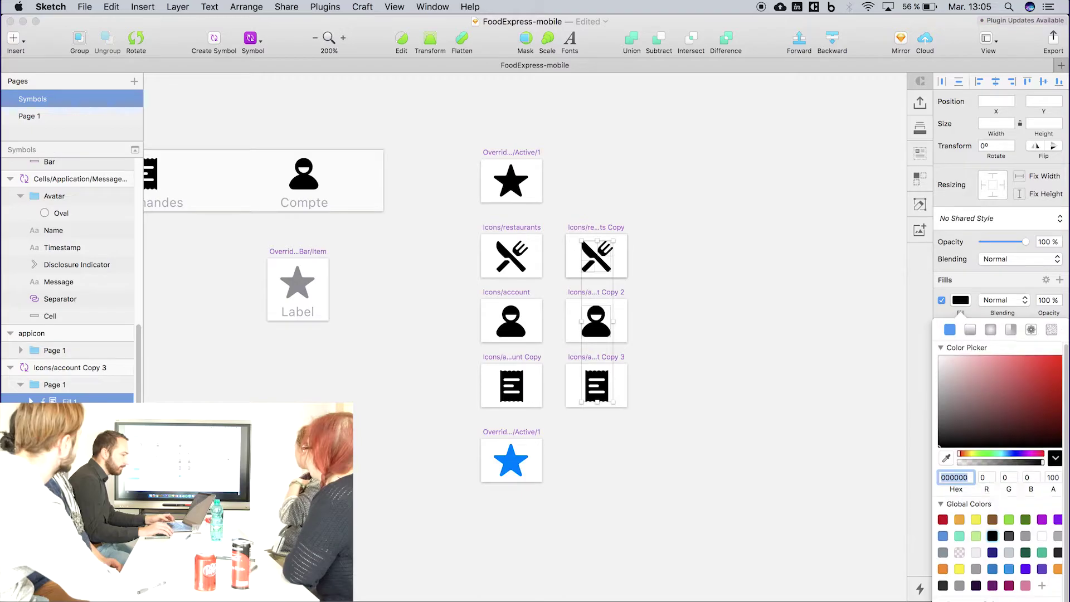
key("super+v")
key("Return")
left_click(733, 384)
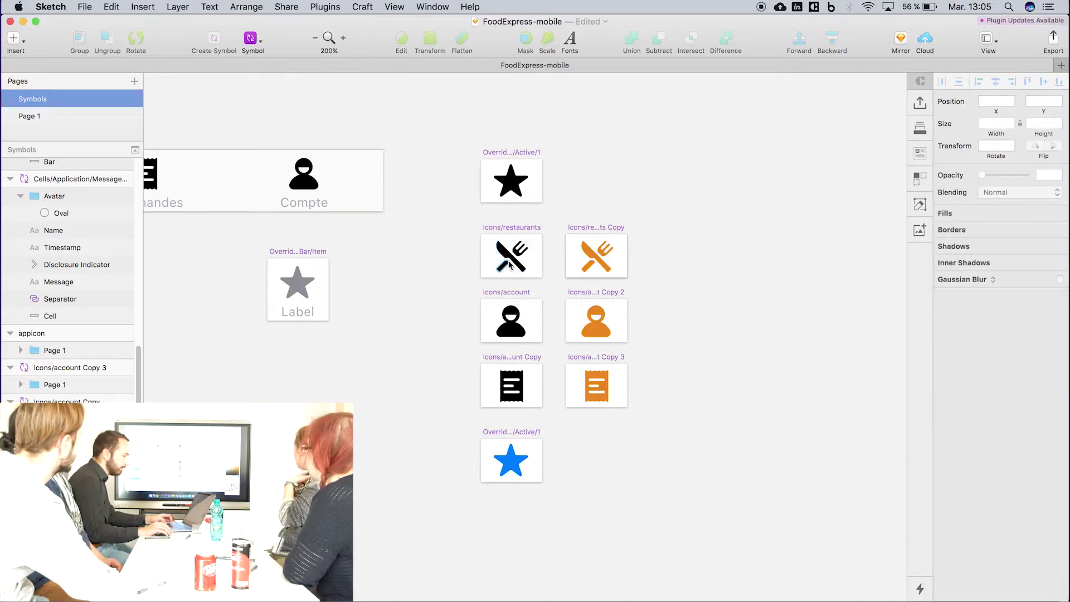
Recolour the original restaurants, account and account Copy icons with the grey 8E8E93 sampled from the inactive item's star
left_click(509, 259)
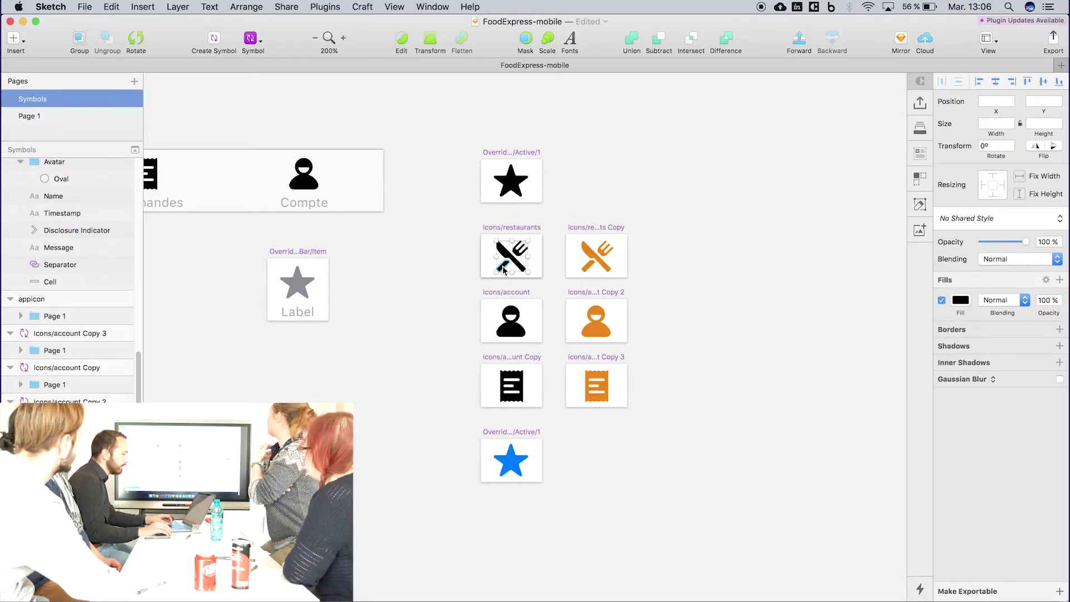
left_click(511, 322, "shift")
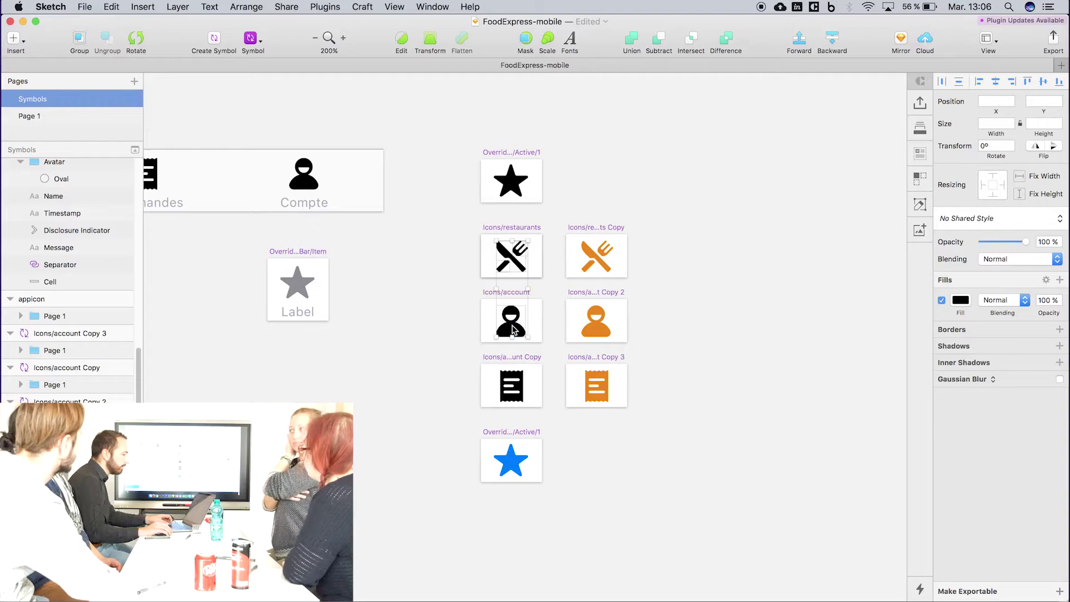
left_click(511, 385, "shift")
left_click(960, 300)
left_click(947, 461)
left_click(299, 289)
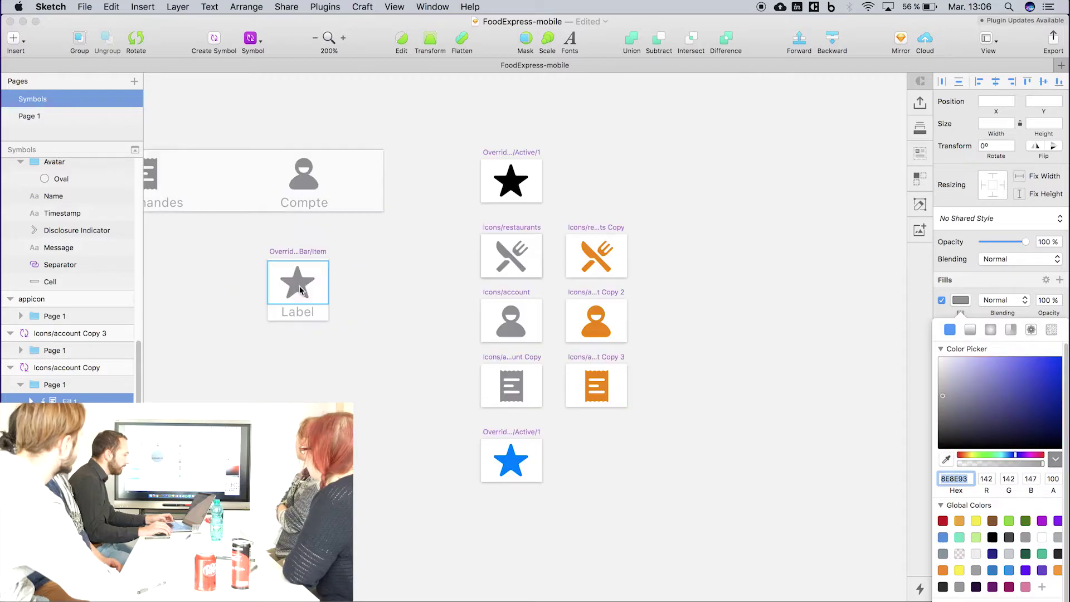
Rename the orange Icons/restaurants Copy symbol as Icons/restaurants-active
left_click(600, 225)
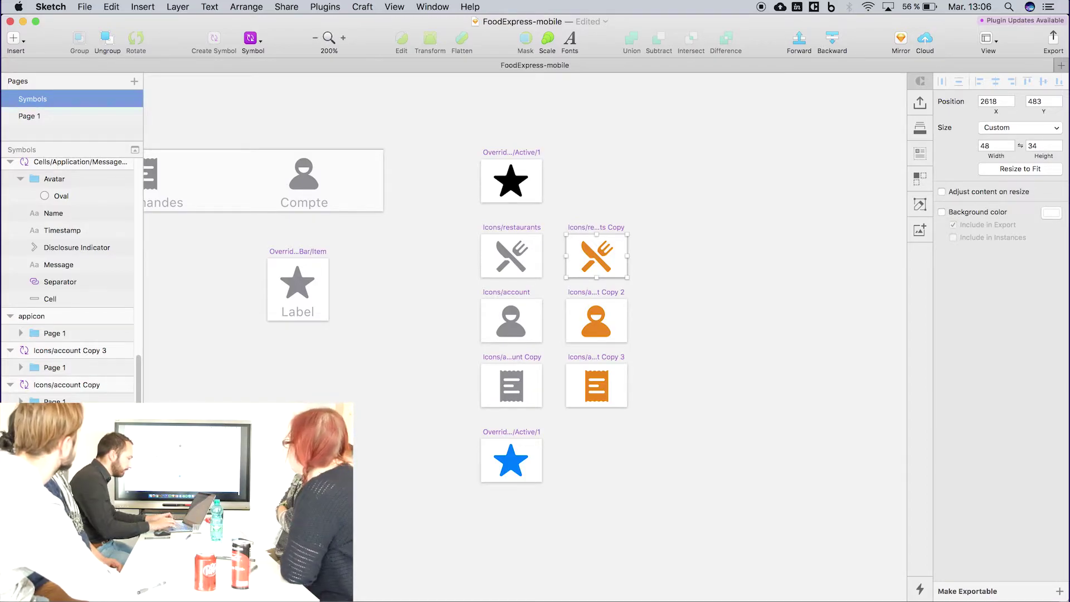
key("super+z")
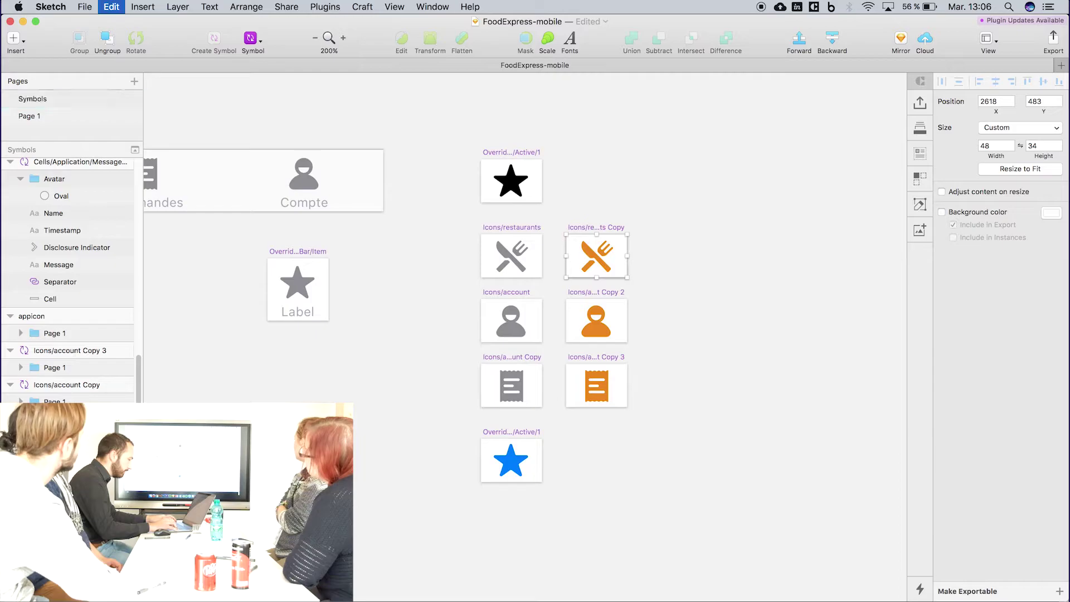
left_click(595, 229)
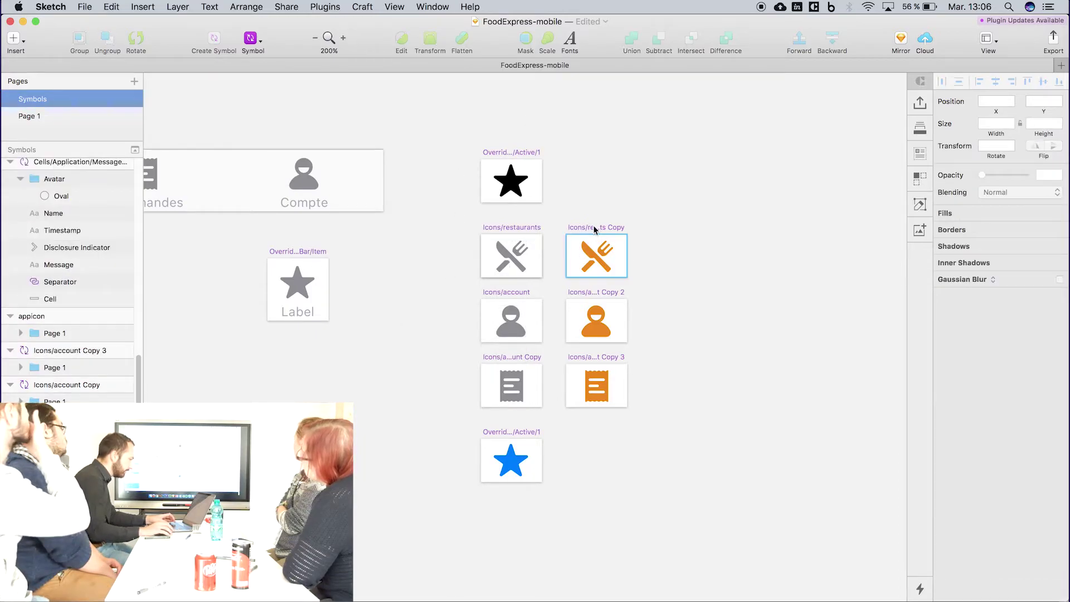
left_click(607, 230)
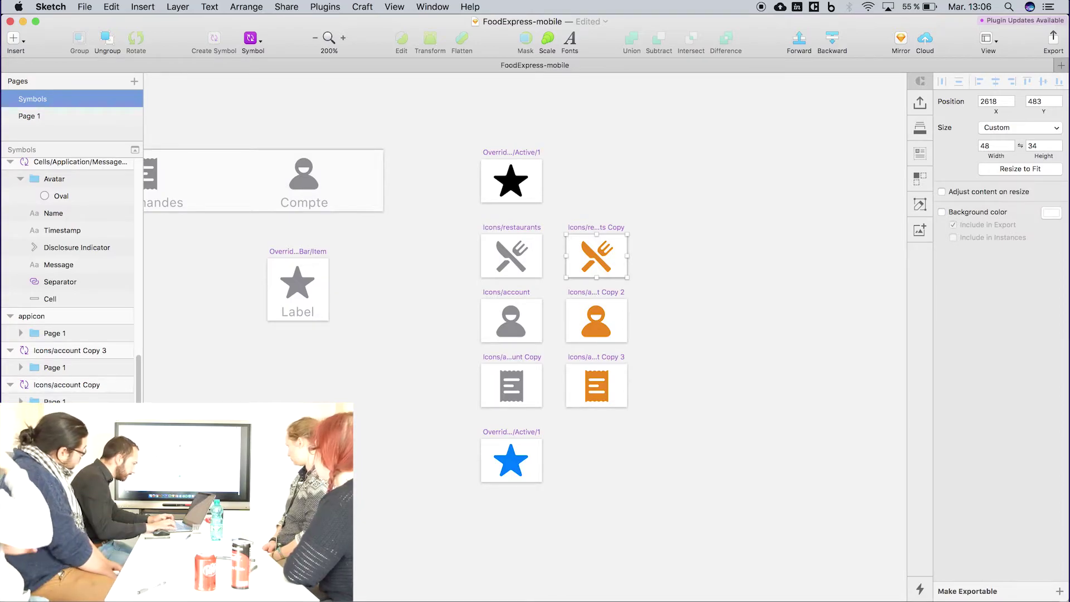
Rename the orange Icons/account Copy 2 symbol as Icons/account-active
left_click(586, 306)
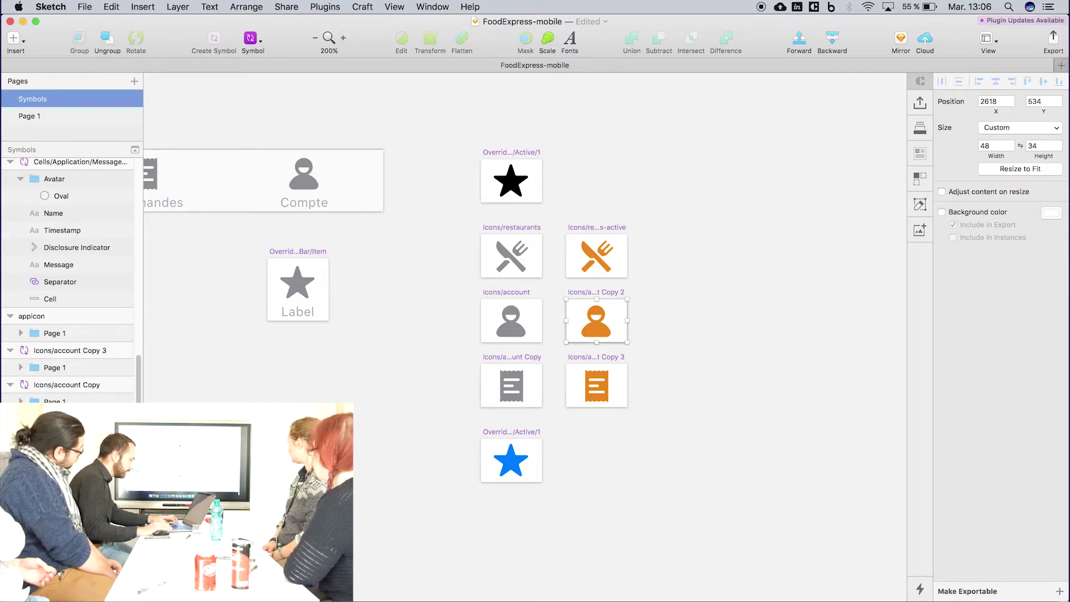
key("super+z")
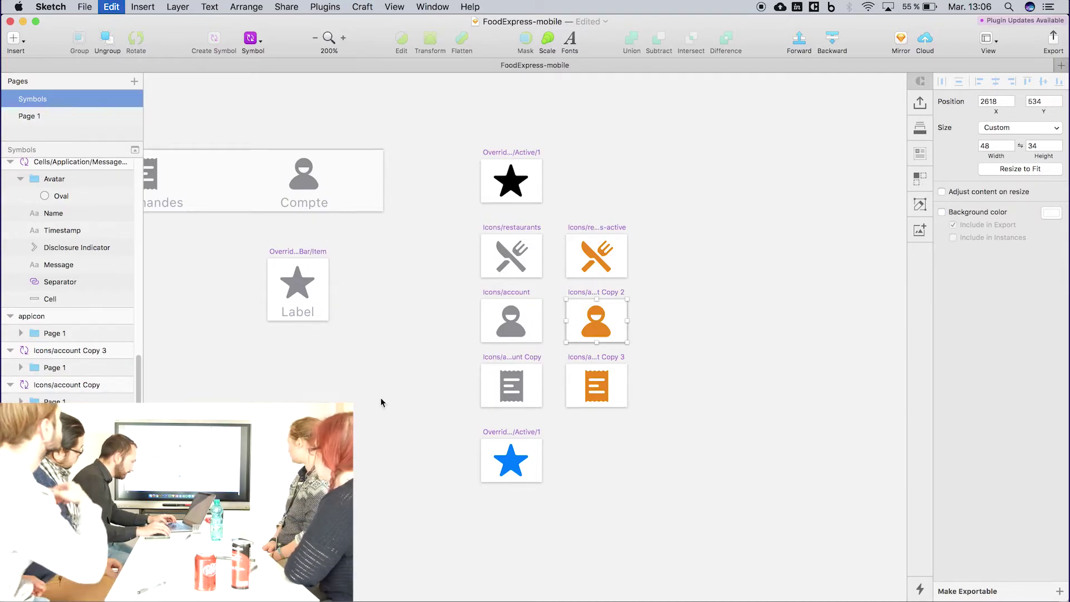
left_click(545, 434)
Rename the orange receipt symbol Icons/account Copy 3 as Icons/account-active
left_click(582, 358)
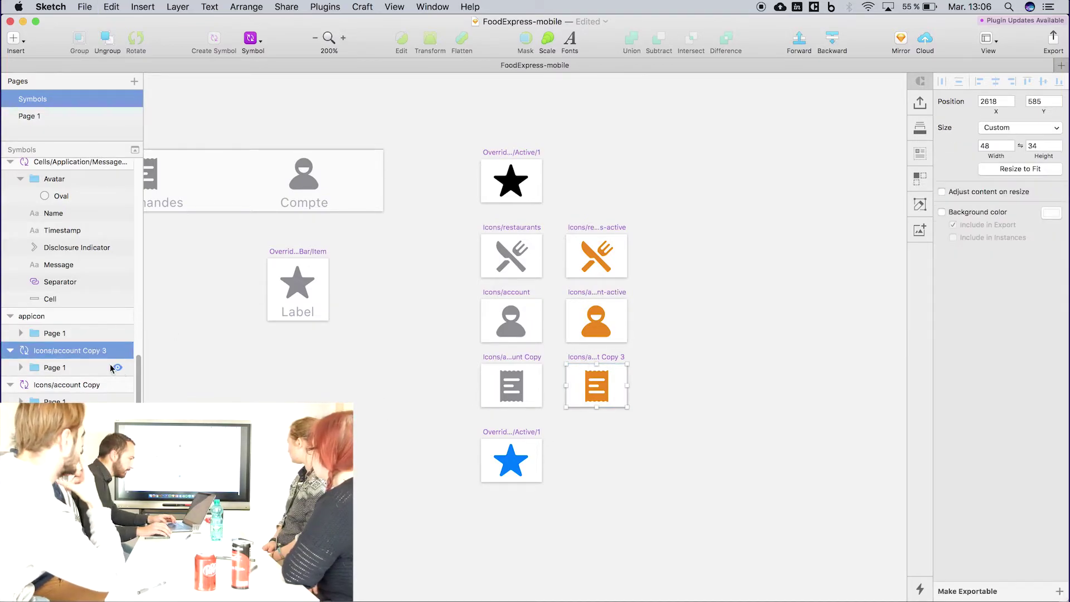
double_click(99, 351)
left_click_drag(82, 350, 223, 363)
key("BackSpace")
type("-active")
key("Return")
left_click(743, 377)
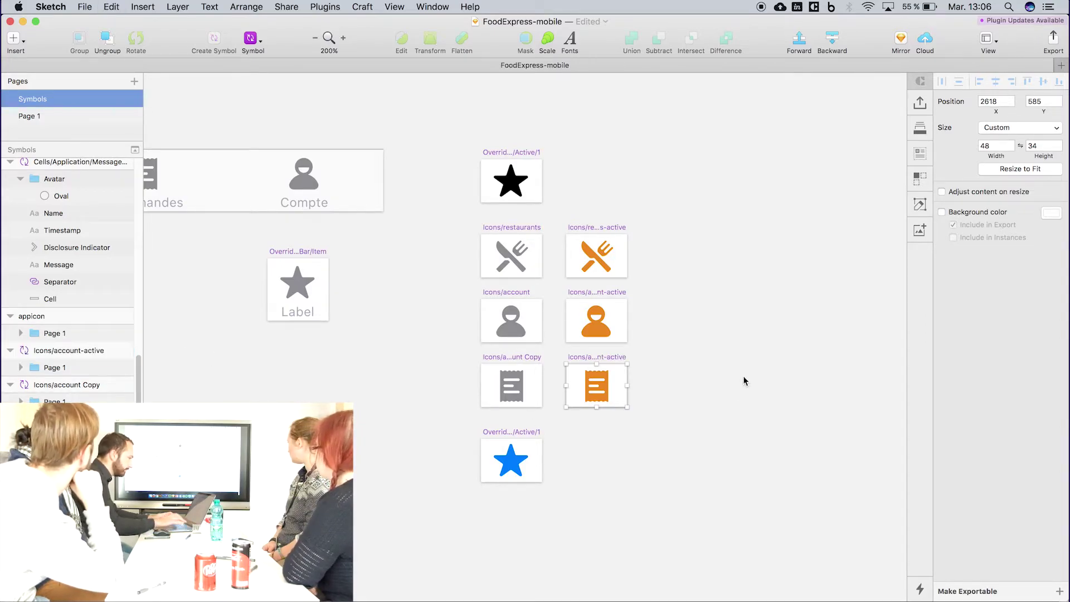
Set the active icon of the Restaurants item in the tab bar symbol to Icons/restaurants-active
scroll(769, 298, "left", 10)
scroll(769, 299, "up", 3)
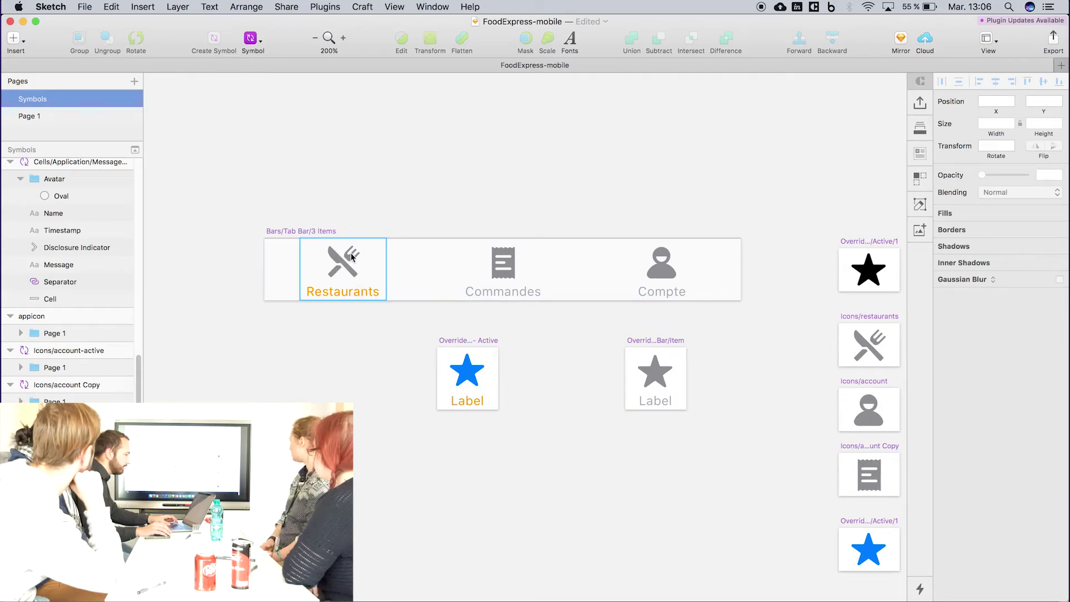
double_click(351, 259)
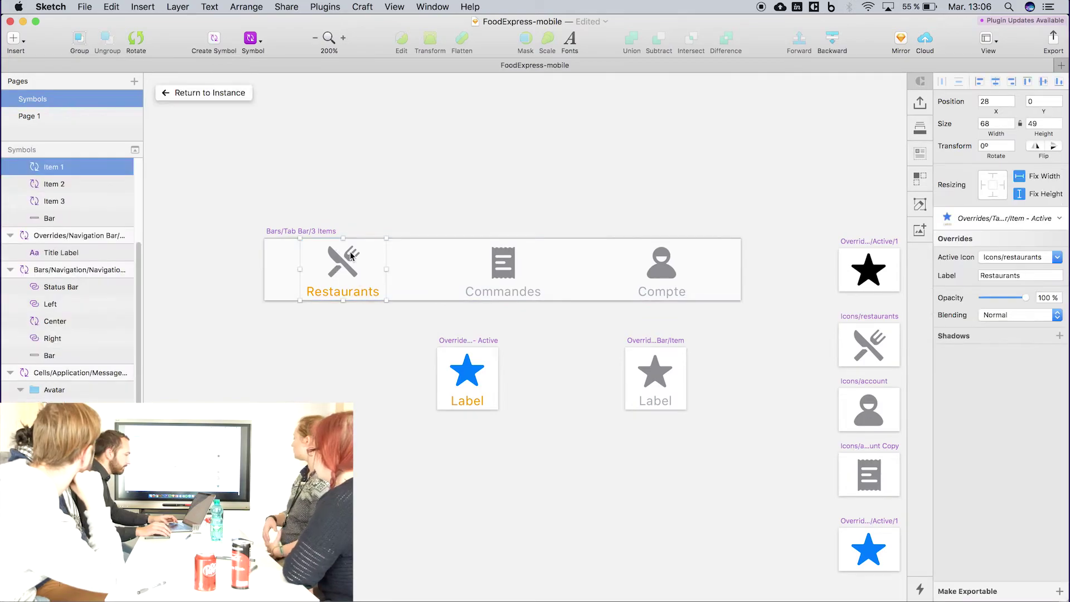
left_click(1010, 260)
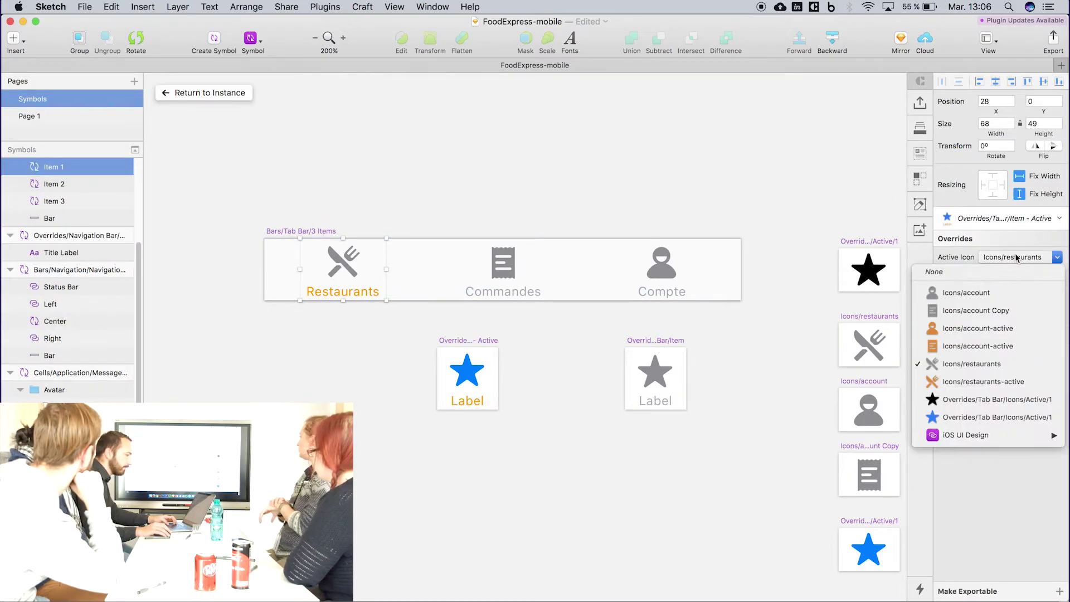
left_click(978, 390)
left_click(693, 208)
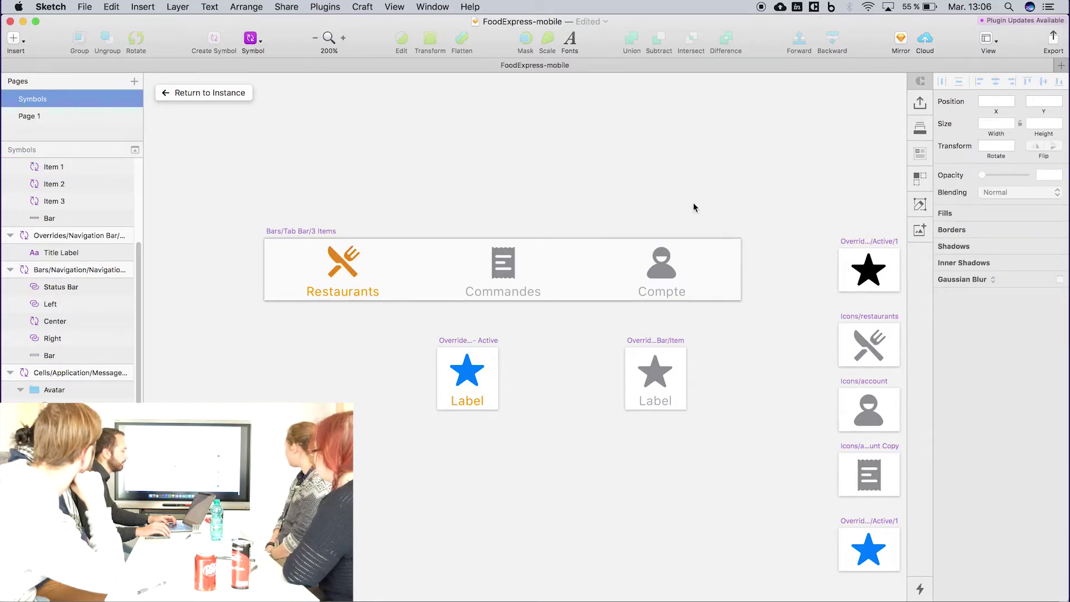
left_click(210, 93)
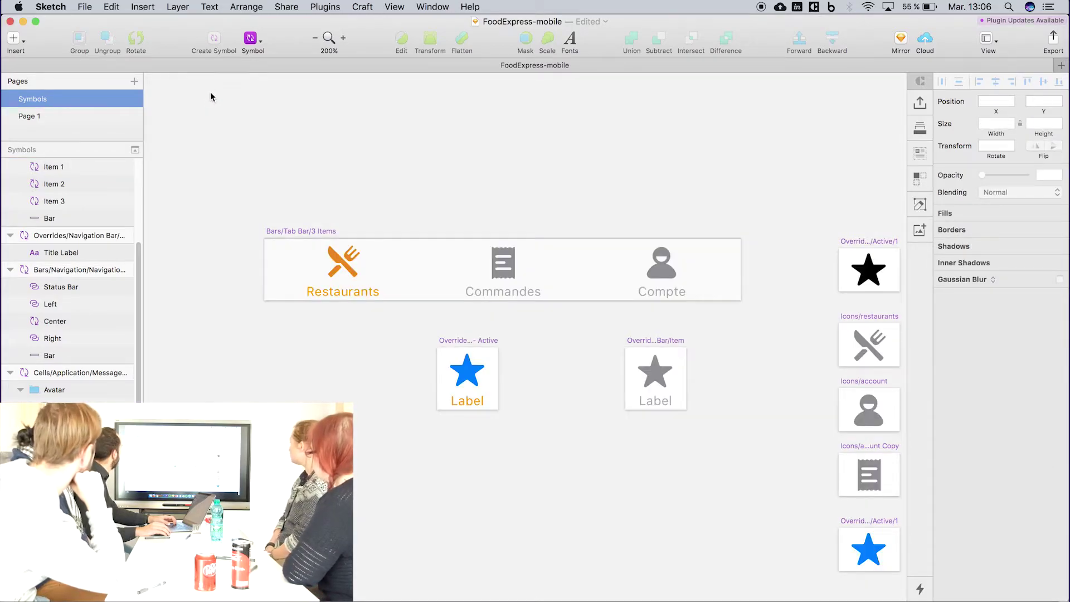
On Page 1, switch the first tab bar item of the 02-commandes artboard to the inactive variant Overrides/Tab Bar/Item
left_click(46, 118)
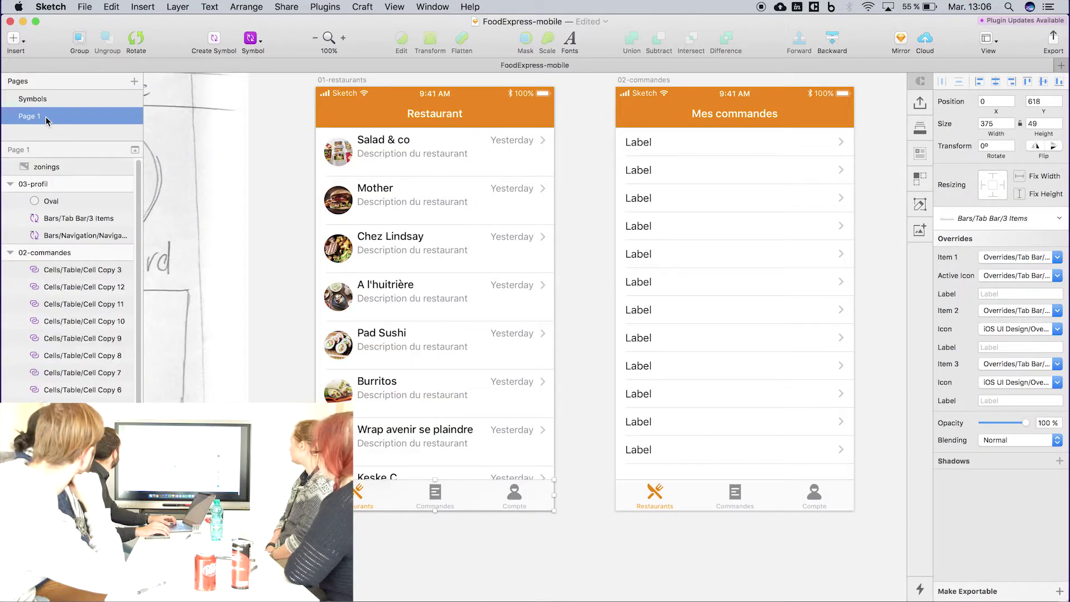
scroll(583, 232, "up", 2)
left_click(578, 412)
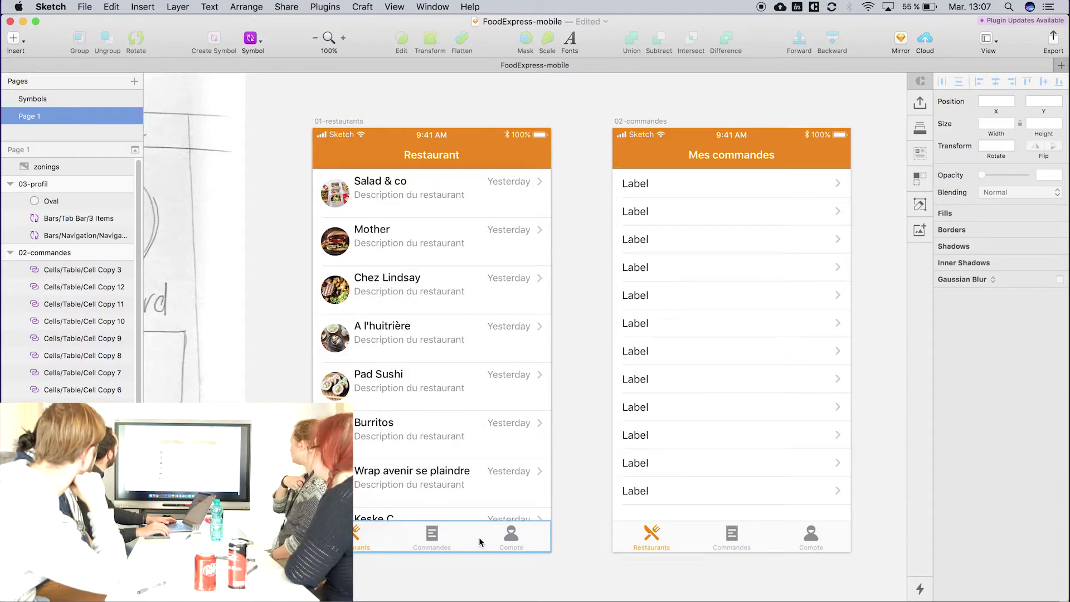
scroll(716, 509, "right", 5)
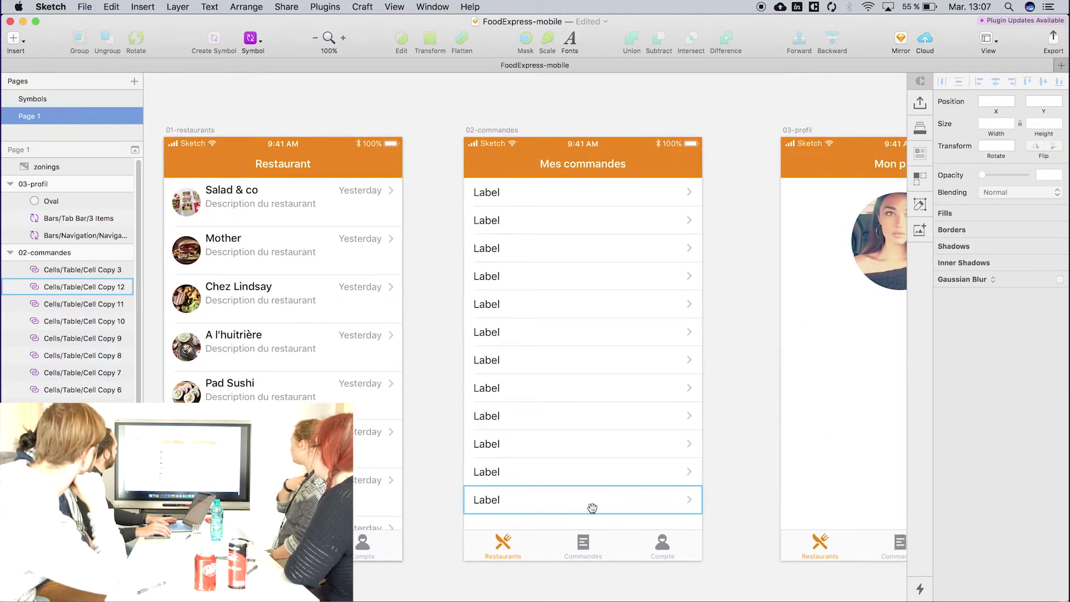
left_click(584, 541)
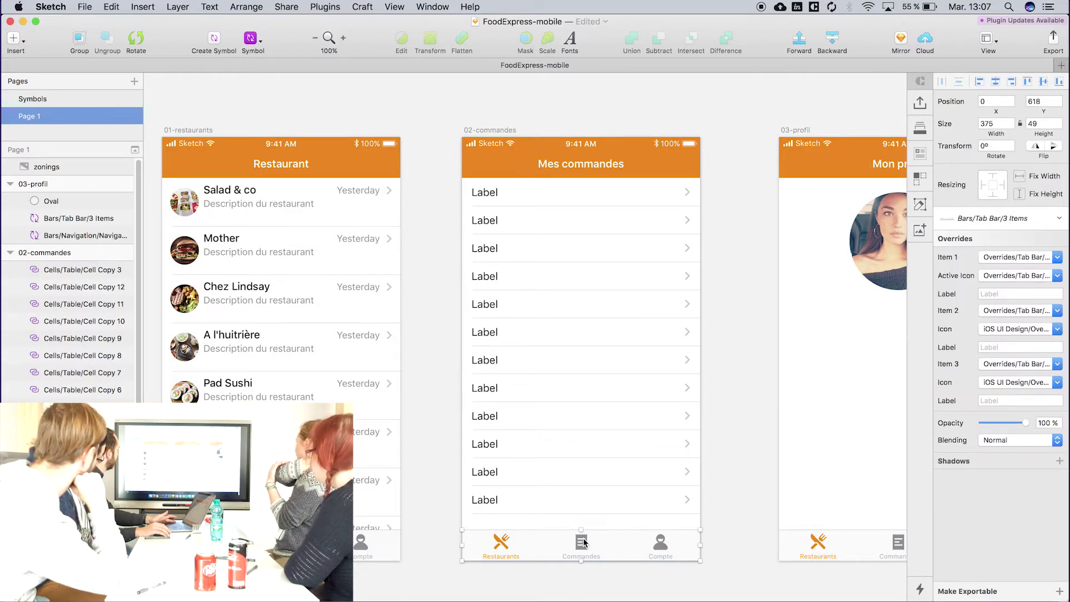
left_click(993, 257)
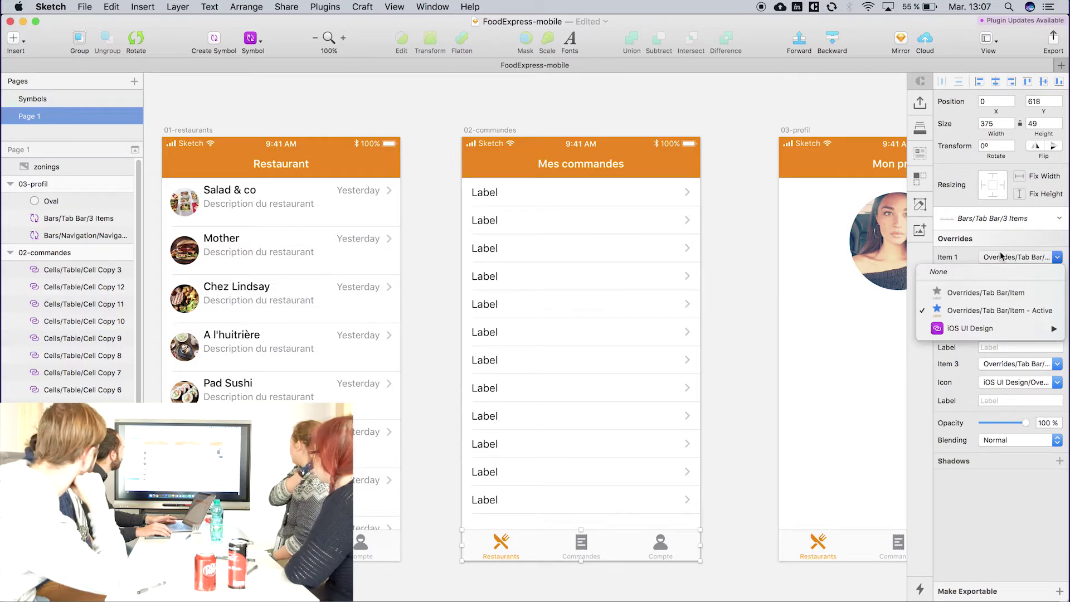
left_click(974, 293)
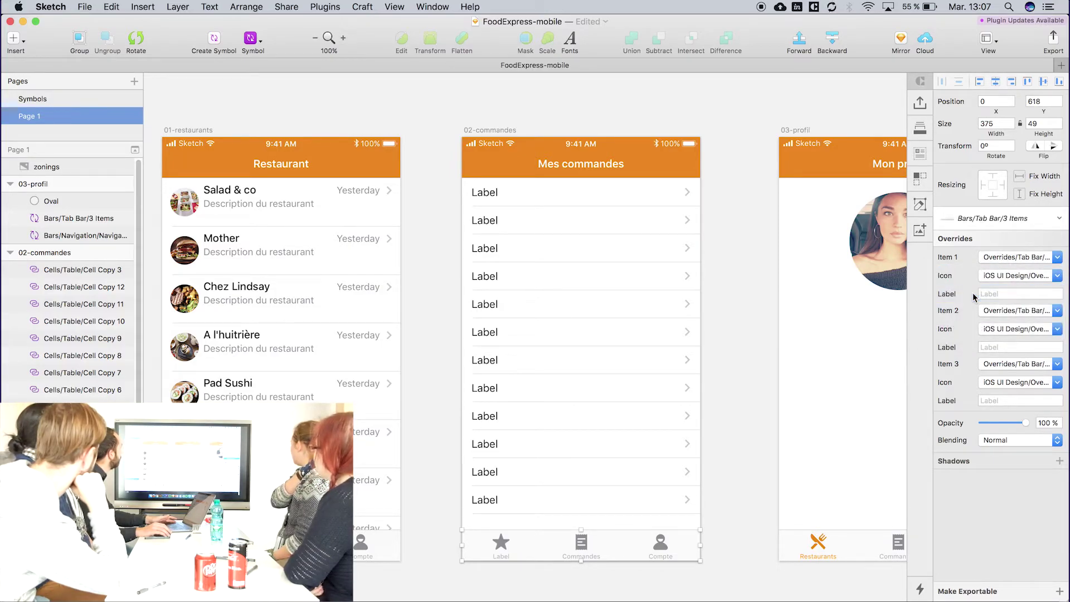
Give the first tab bar item on 02-commandes the icon Icons/restaurants and the label "Restaurant"
left_click(1001, 278)
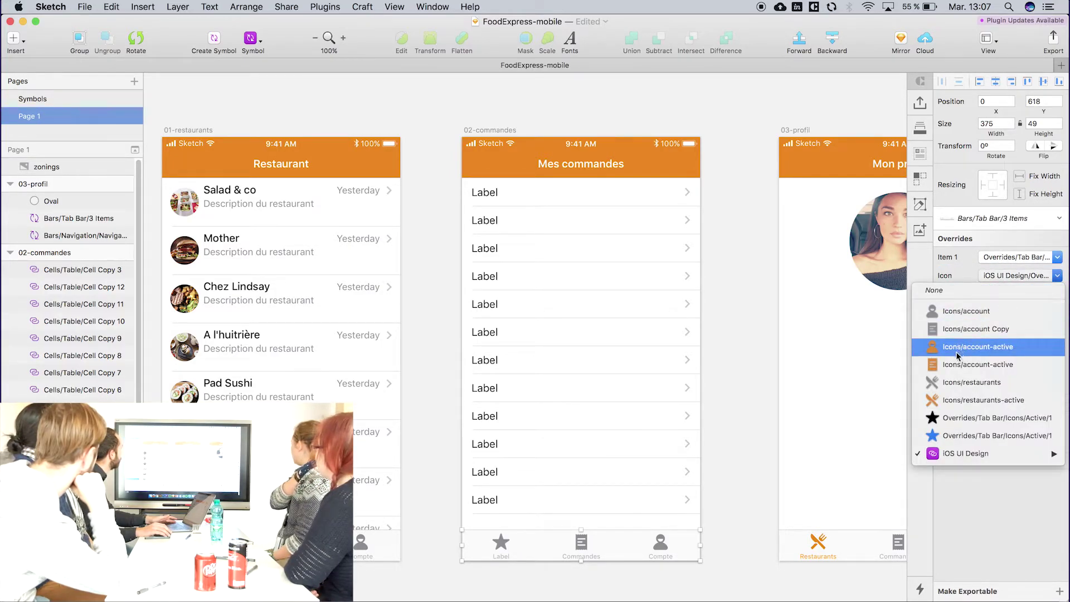
left_click(961, 383)
left_click(1001, 292)
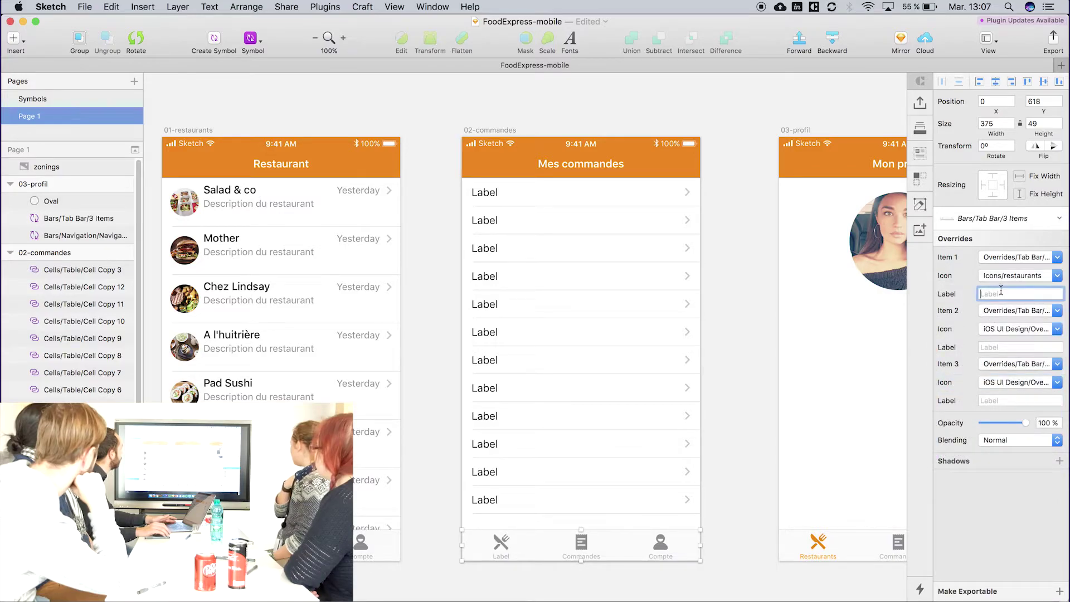
type("Restaurant")
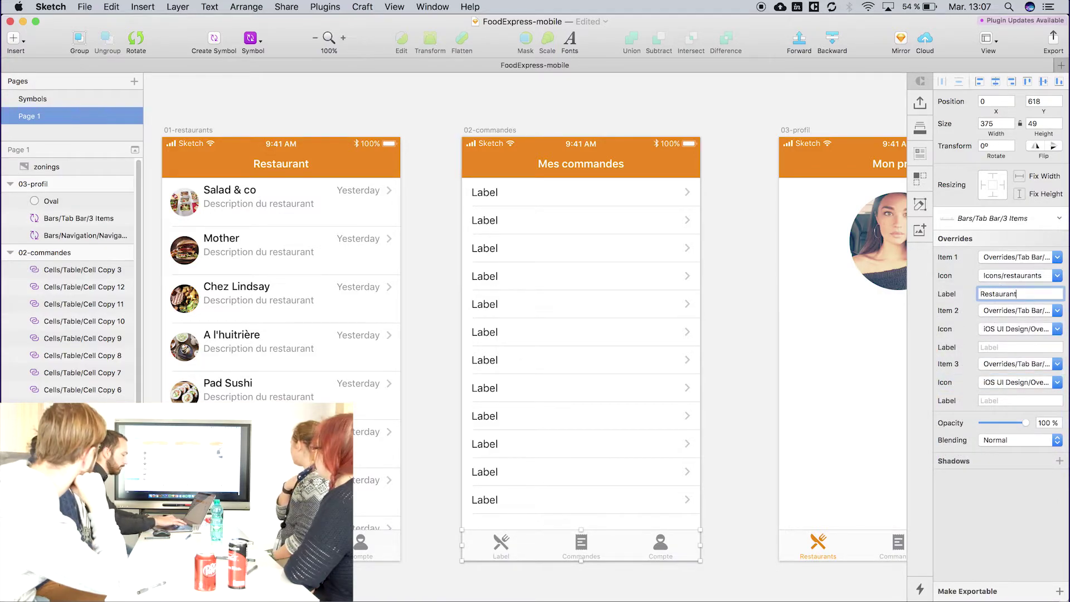
key("Return")
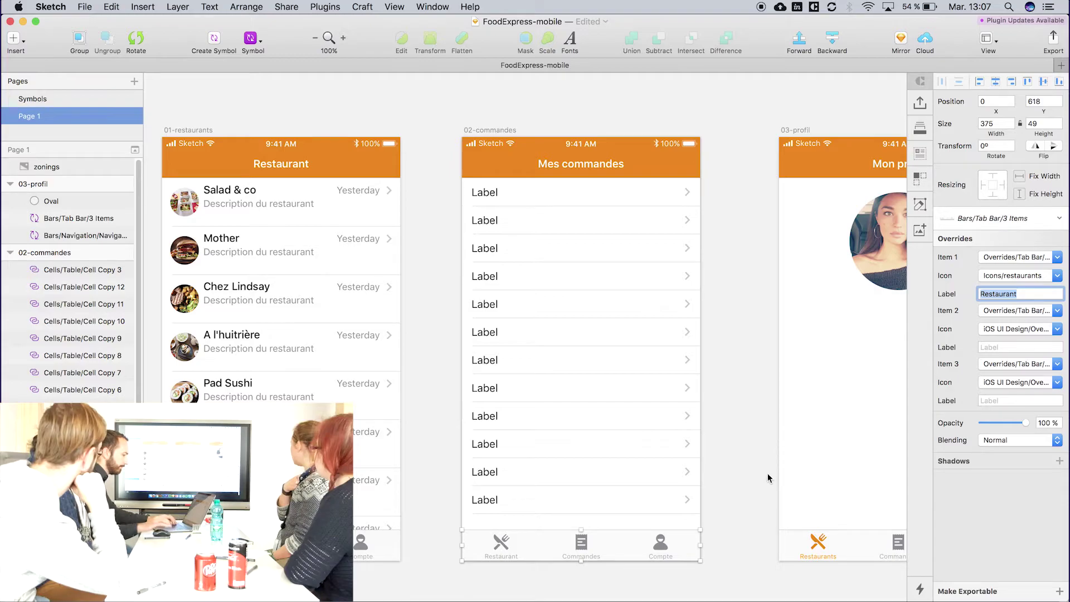
Make the second tab bar item on 02-commandes Overrides/Tab Bar/Item - Active, with the orange receipt icon Icons/account-active and the label "Commandes"
left_click(1011, 316)
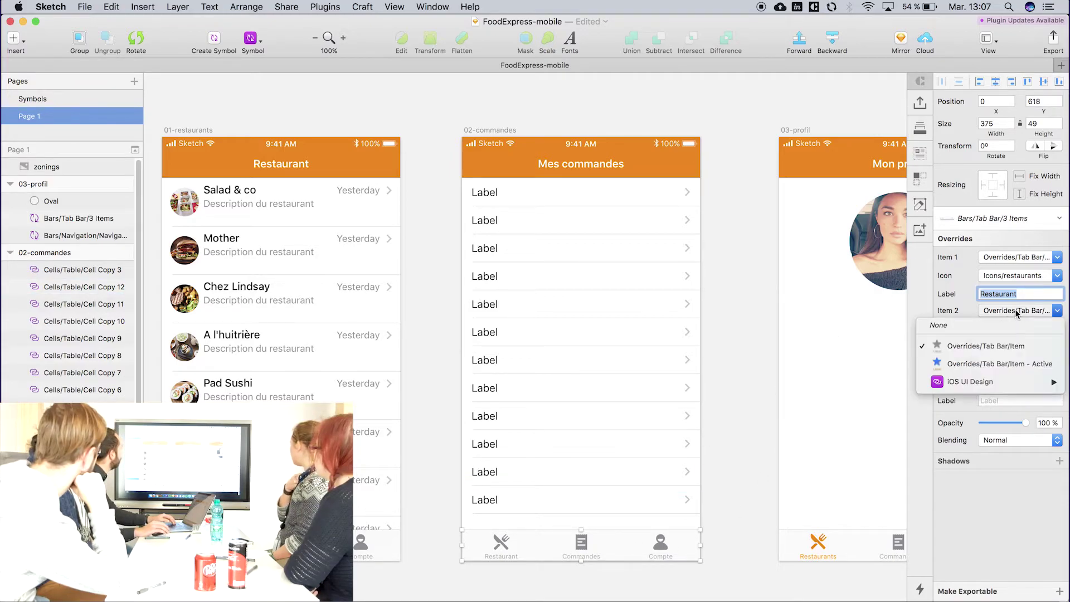
left_click(985, 365)
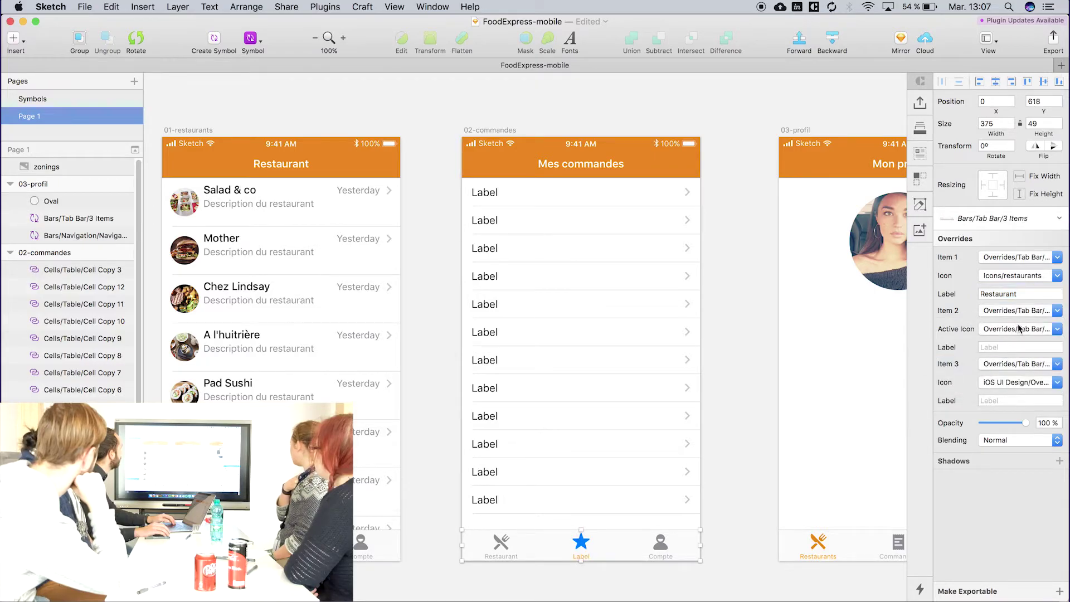
left_click(1019, 329)
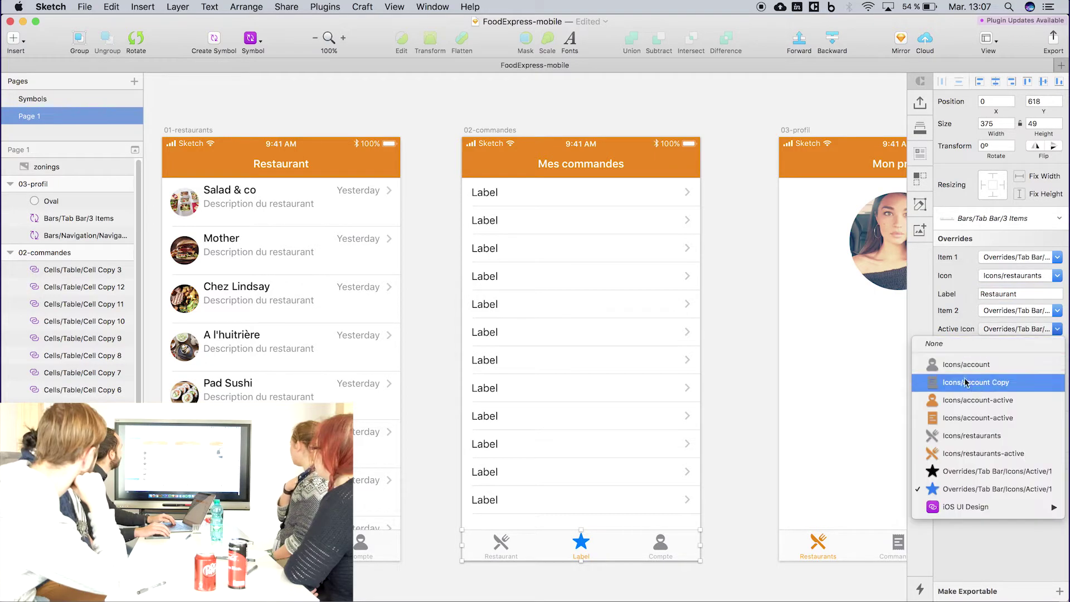
left_click(958, 418)
left_click(1018, 347)
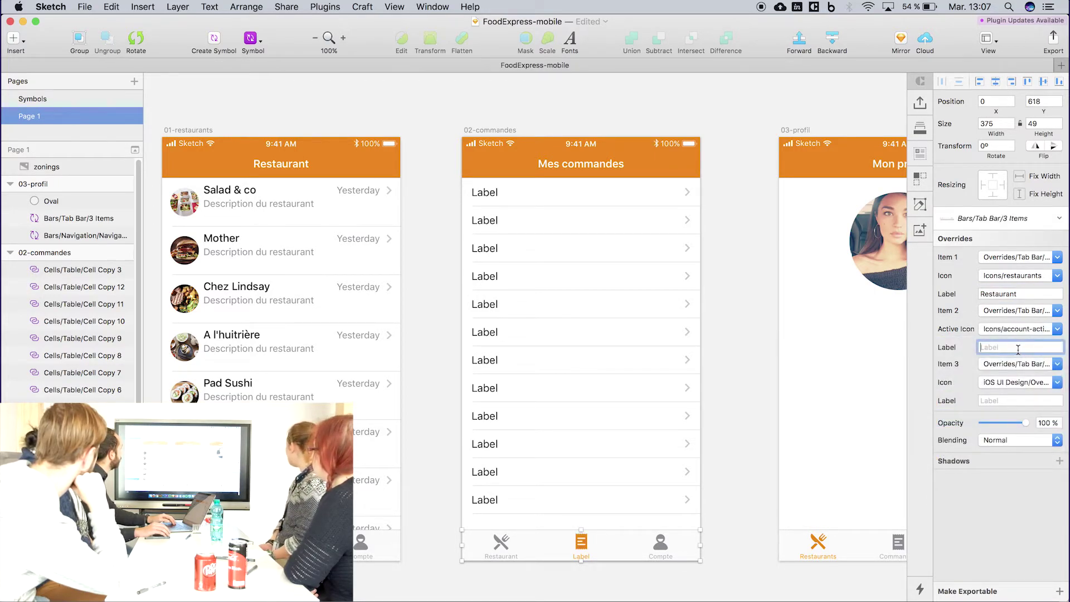
type("Commandes")
key("Return")
On 03-profil, set the first tab bar item to Overrides/Tab Bar/Item, labelled "Restaurants", with the icon Icons/restaurants-active
scroll(800, 386, "right", 8)
scroll(800, 386, "down", 3)
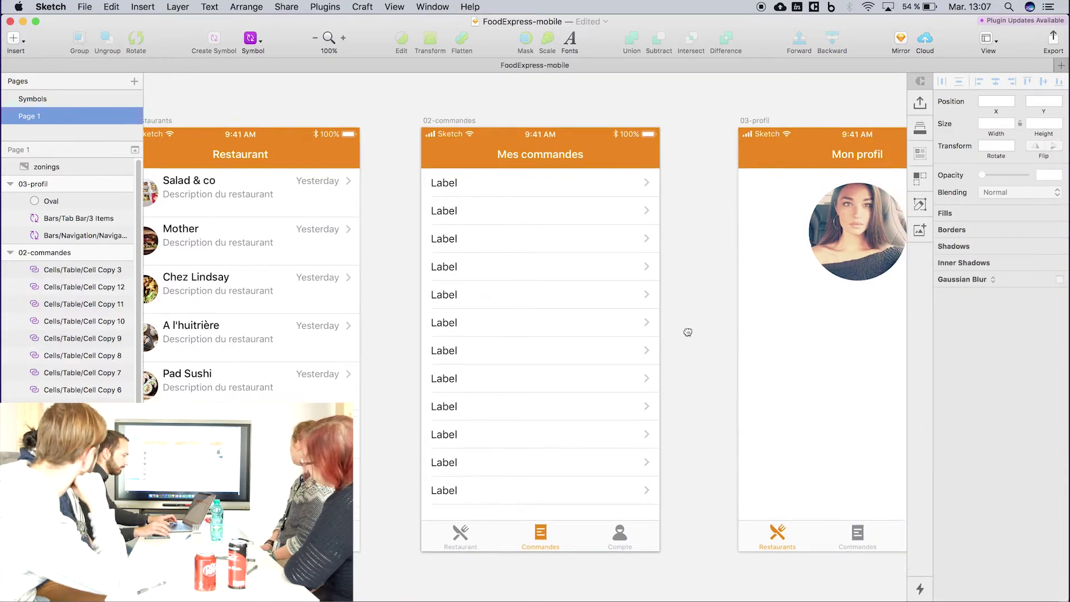
left_click(697, 480)
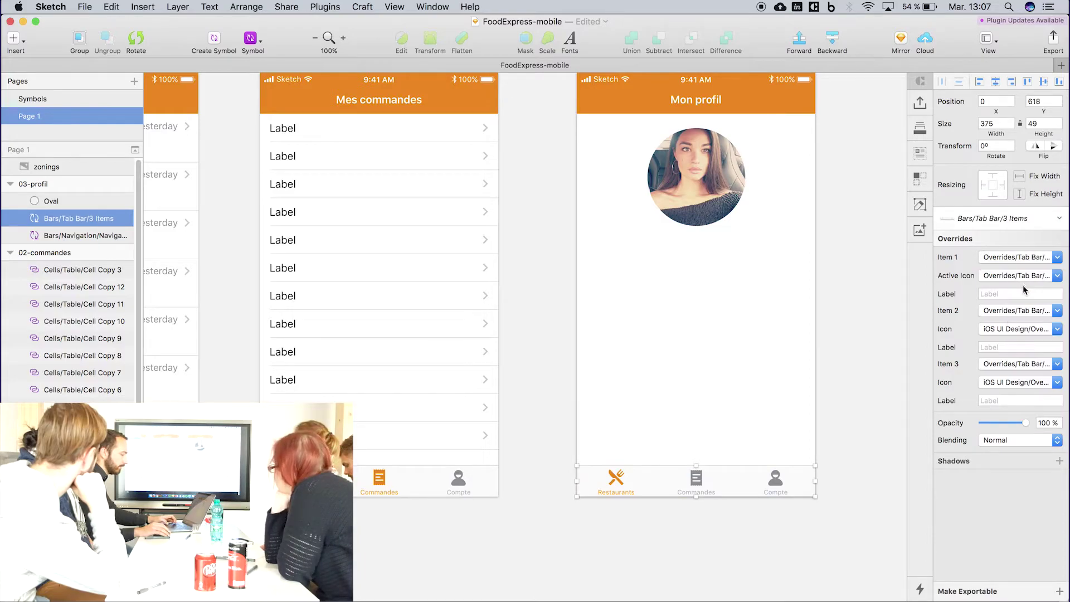
left_click(1037, 279)
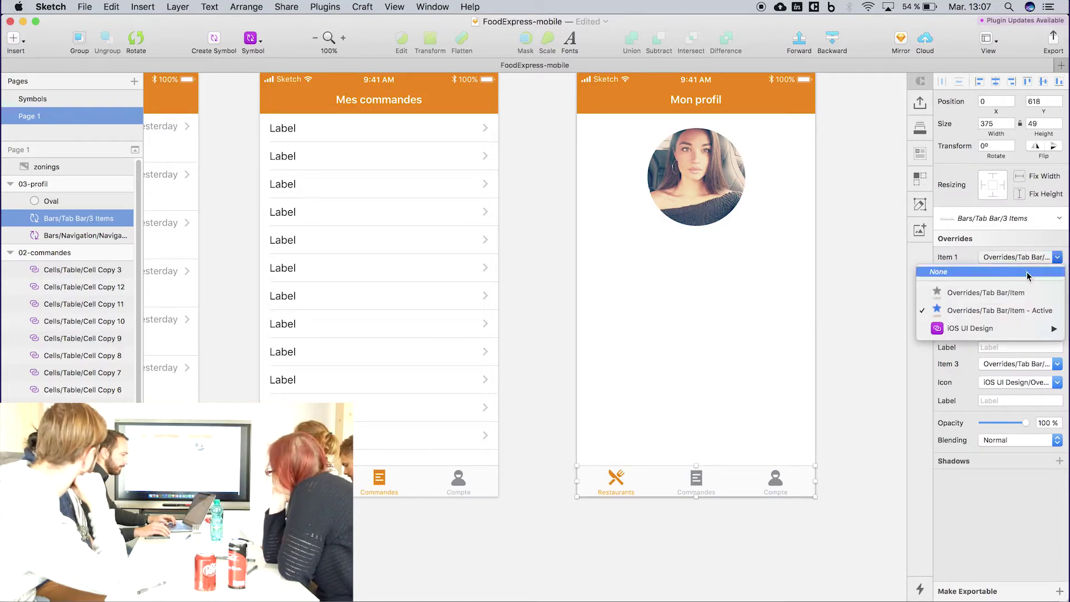
left_click(1016, 295)
left_click(1016, 292)
type("Restaurants")
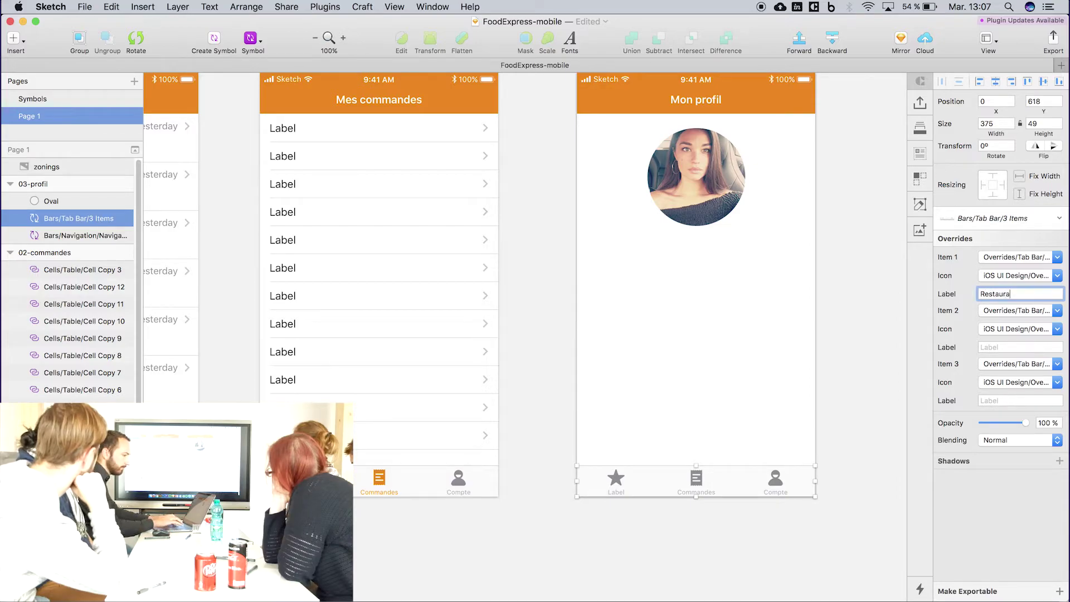
left_click(1003, 279)
left_click(967, 387)
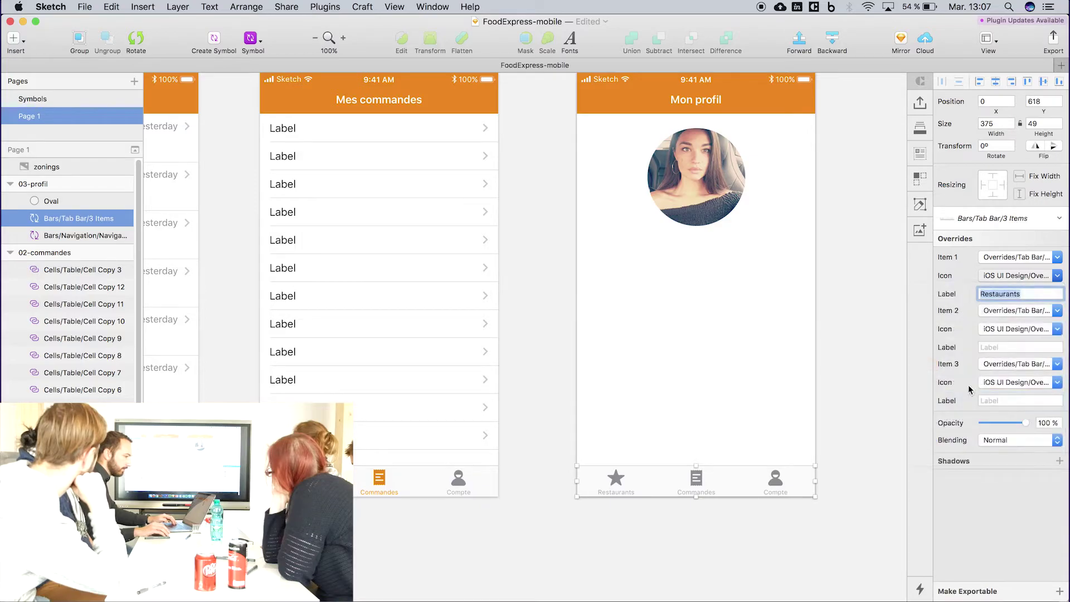
Make the third tab bar item on 03-profil Overrides/Tab Bar/Item - Active, with the orange person icon Icons/account-active and the label "Compte"
left_click(999, 418)
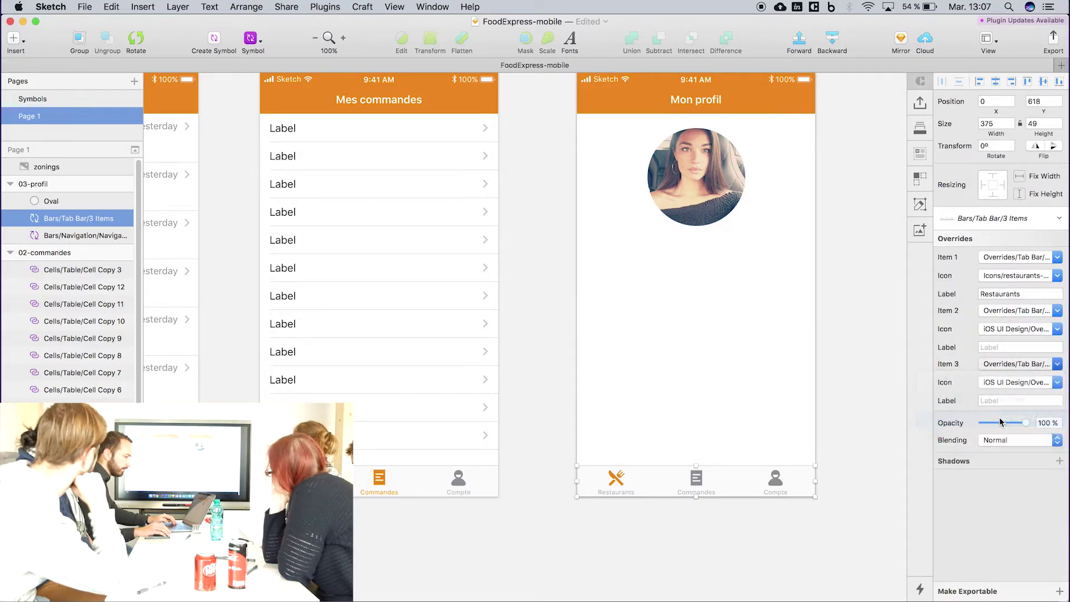
left_click(1014, 382)
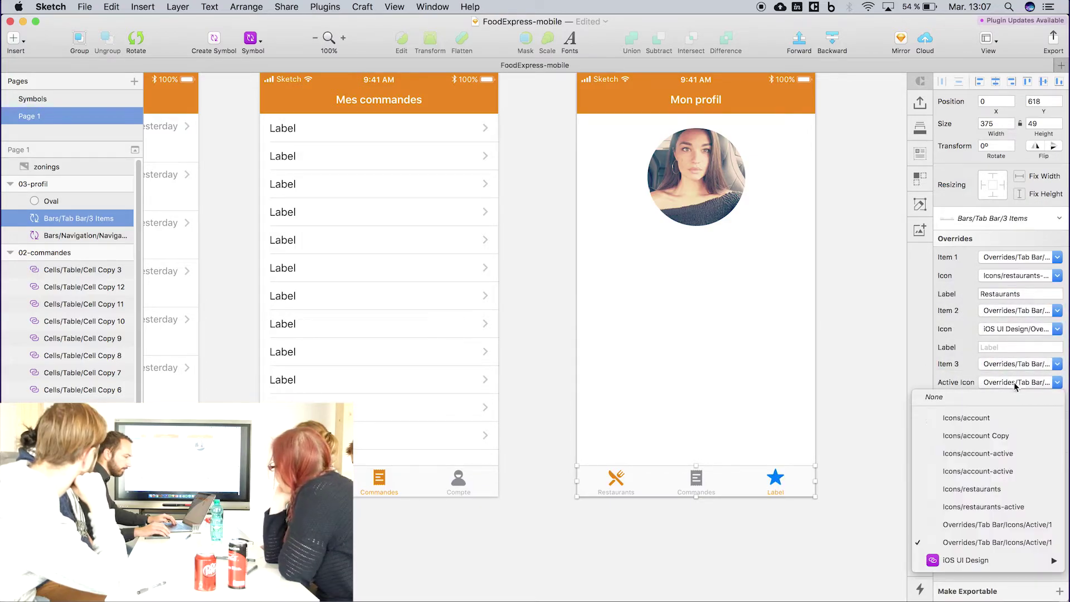
left_click(972, 453)
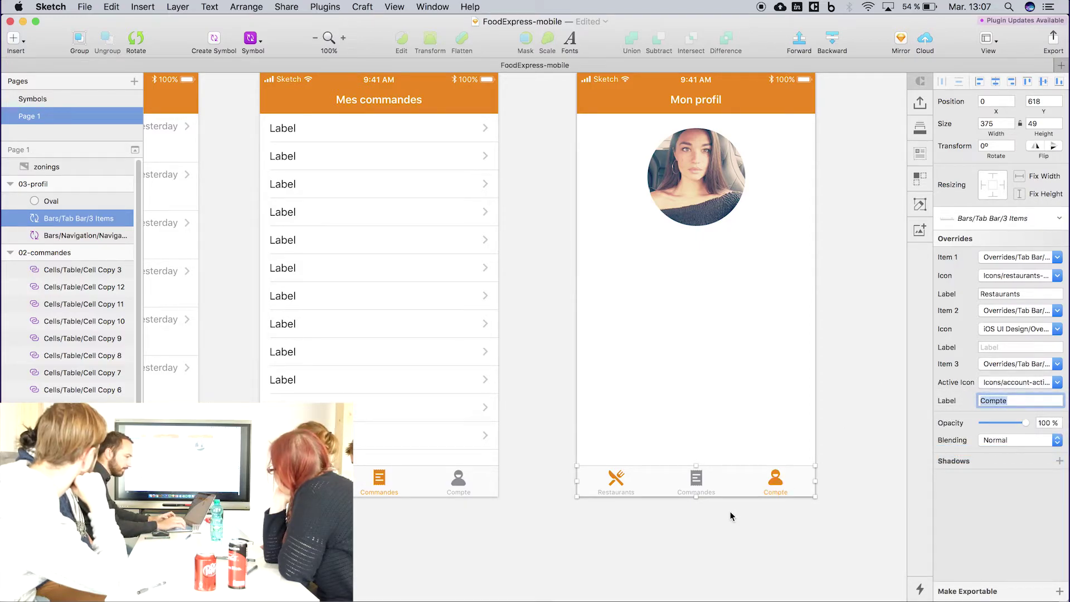
left_click(694, 517)
Change the icon of the Restaurants item in the 03-profil tab bar to the grey Icons/restaurants
left_click(630, 483)
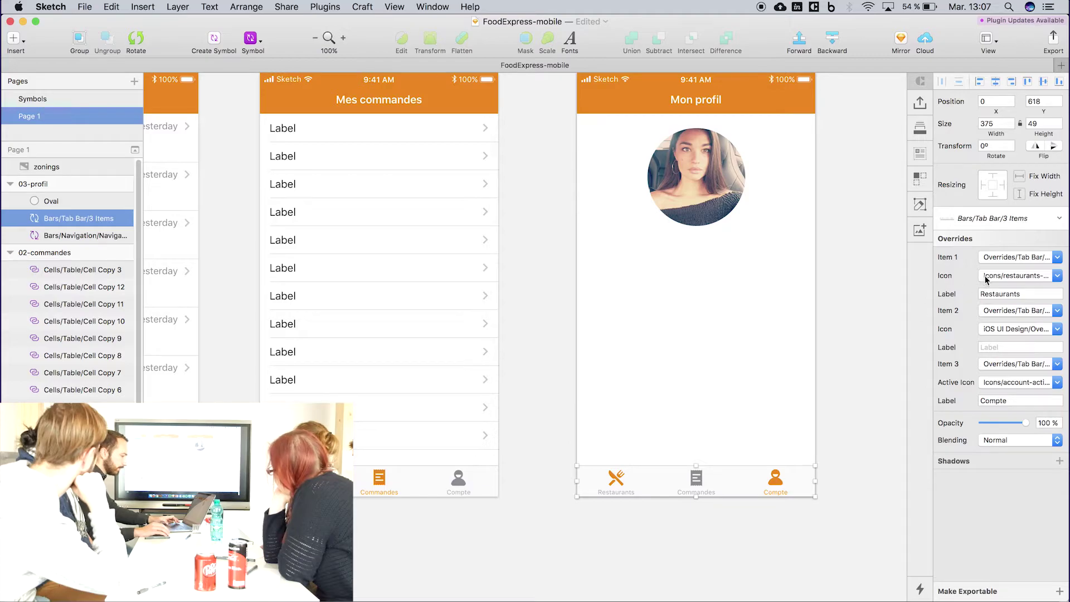
left_click(985, 277)
left_click(957, 383)
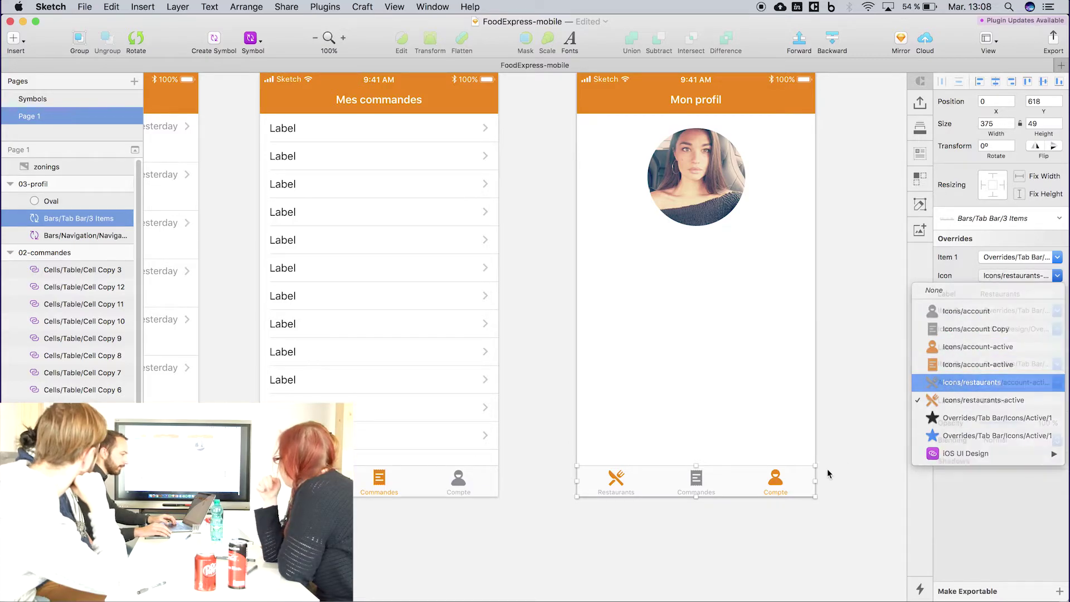
left_click(812, 515)
Label the first row of the Mes commandes list "Commande" followed by a sample order number
scroll(579, 234, "left", 10)
scroll(579, 234, "up", 3)
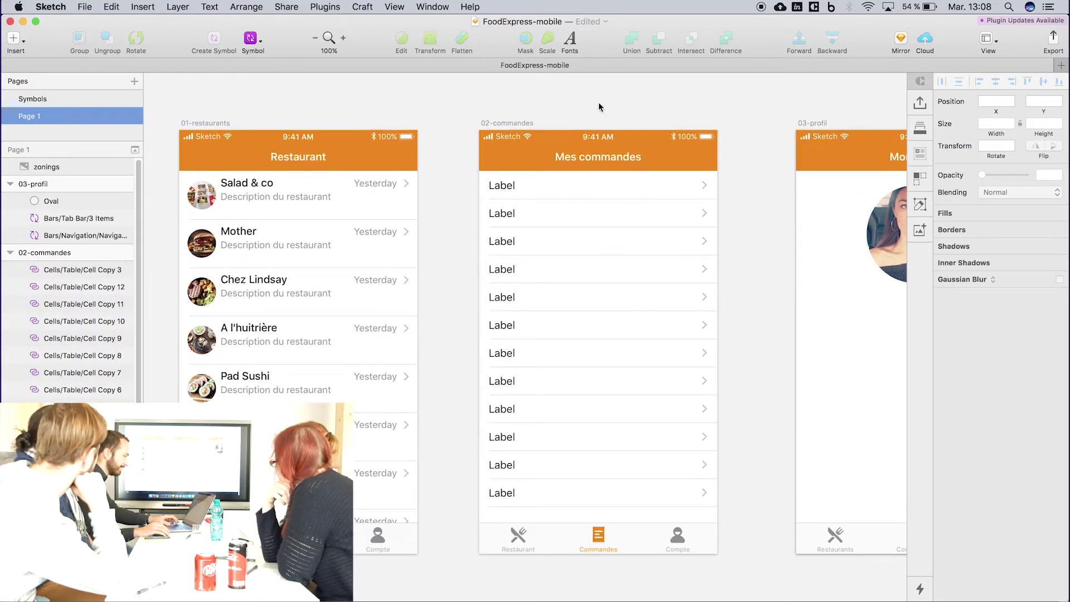
scroll(598, 92, "left", 2)
scroll(598, 92, "up", 1)
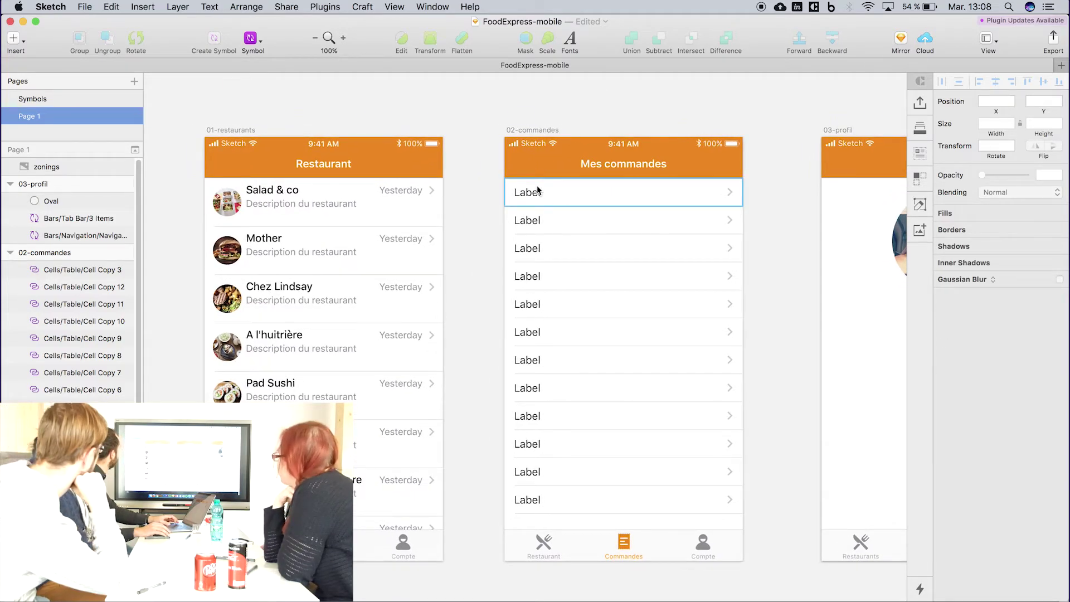
left_click(538, 191)
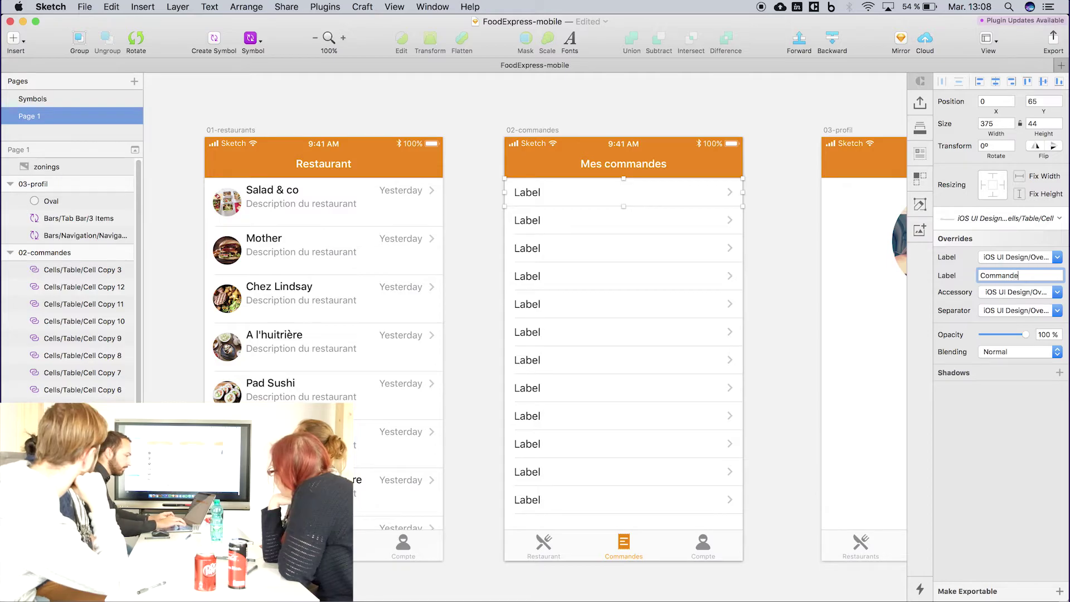
Copy the first row's label and apply it to all the remaining rows of the Mes commandes list
key("super+a")
key("super+c")
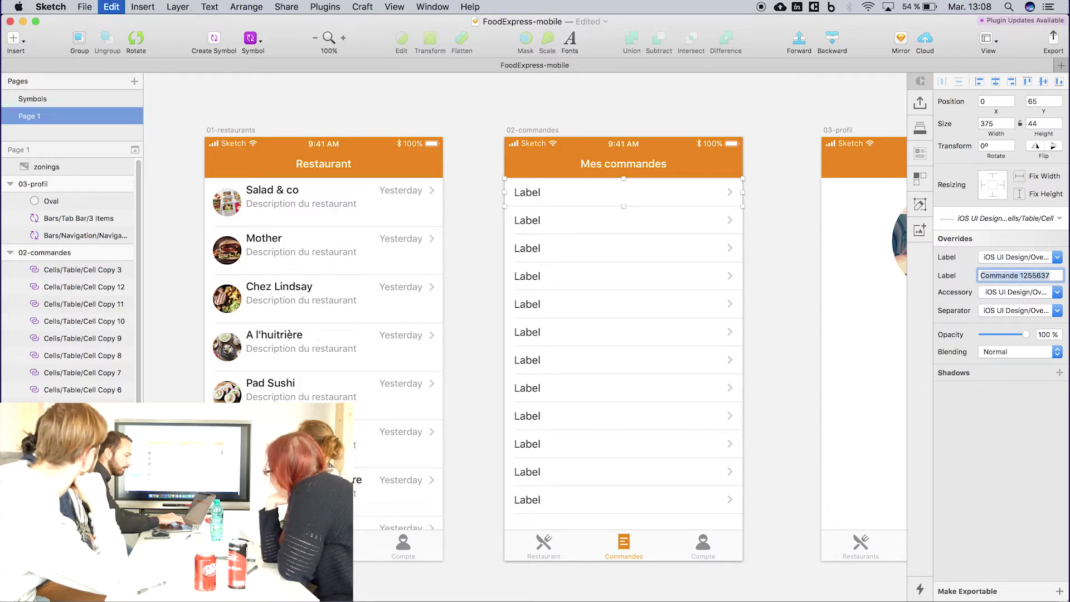
left_click(585, 220)
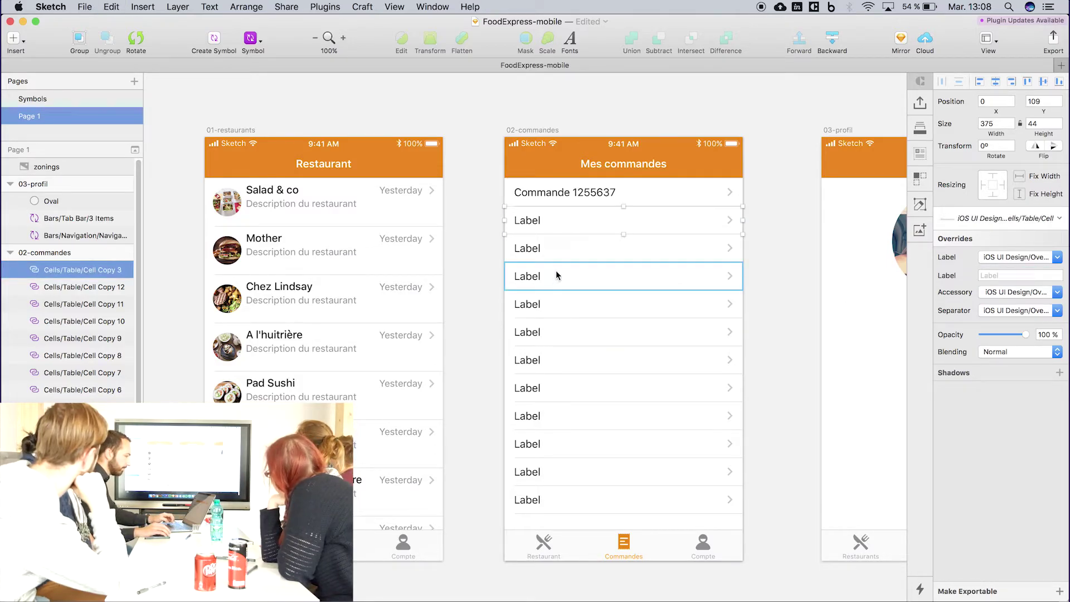
left_click_drag(489, 223, 671, 513)
key("super+v")
key("Return")
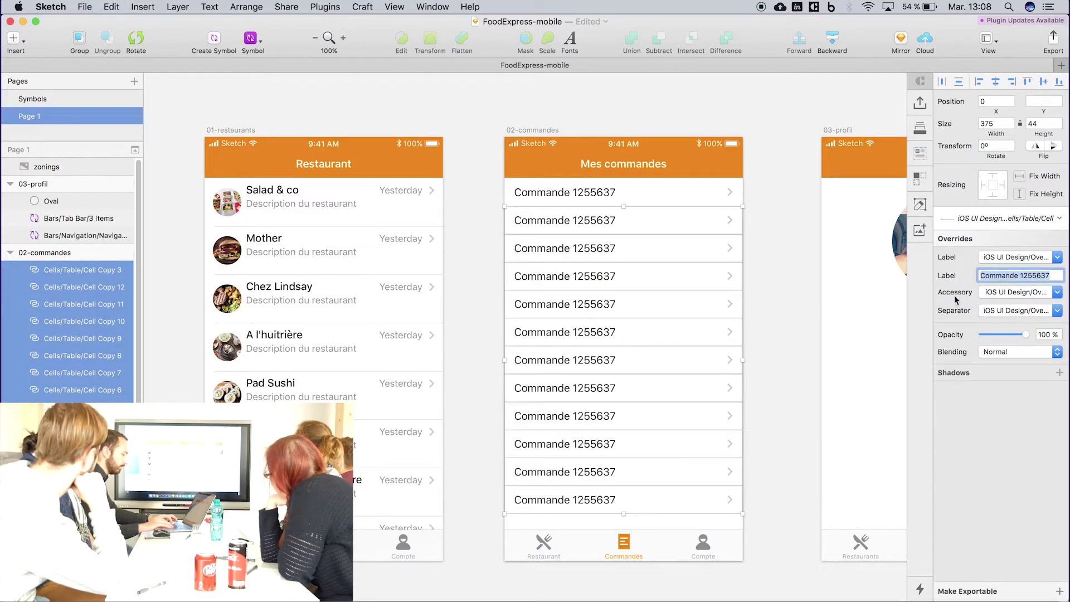
left_click(657, 309)
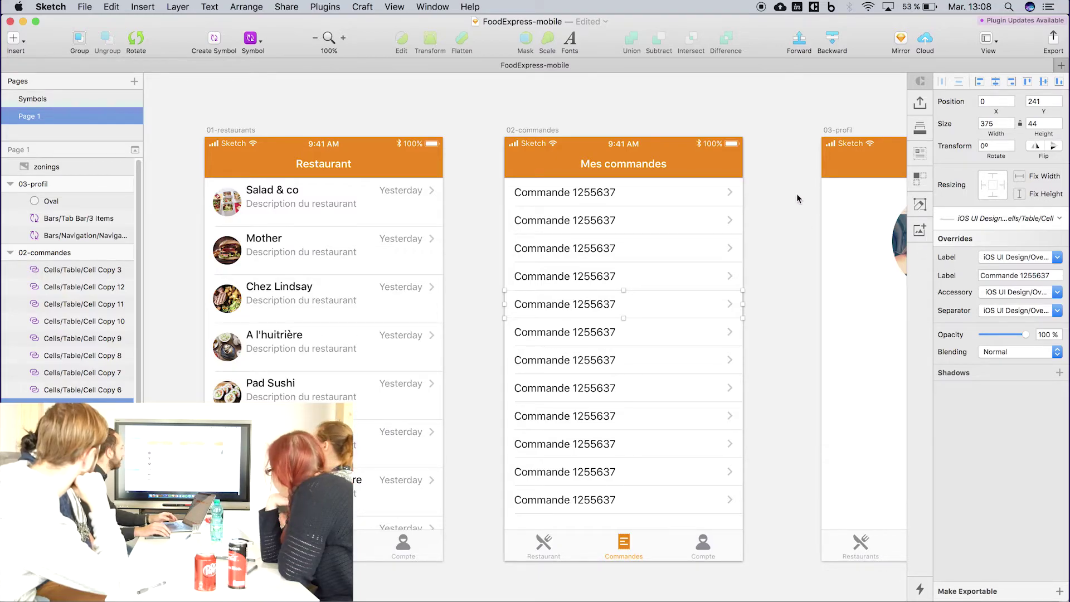
left_click(683, 232)
left_click_drag(775, 221, 522, 502)
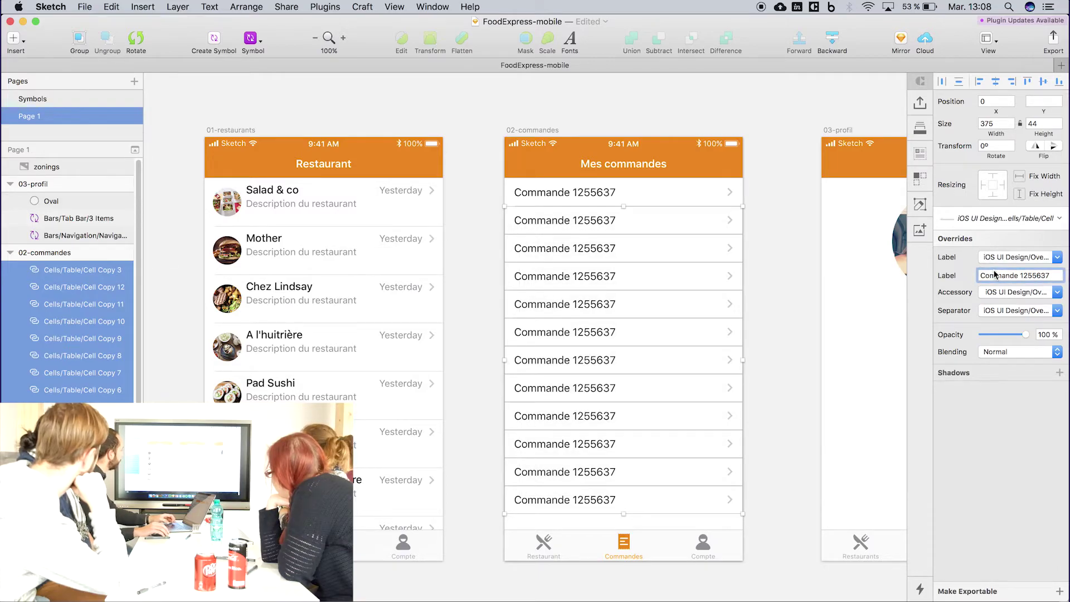
left_click(765, 306)
left_click_drag(785, 268, 732, 257)
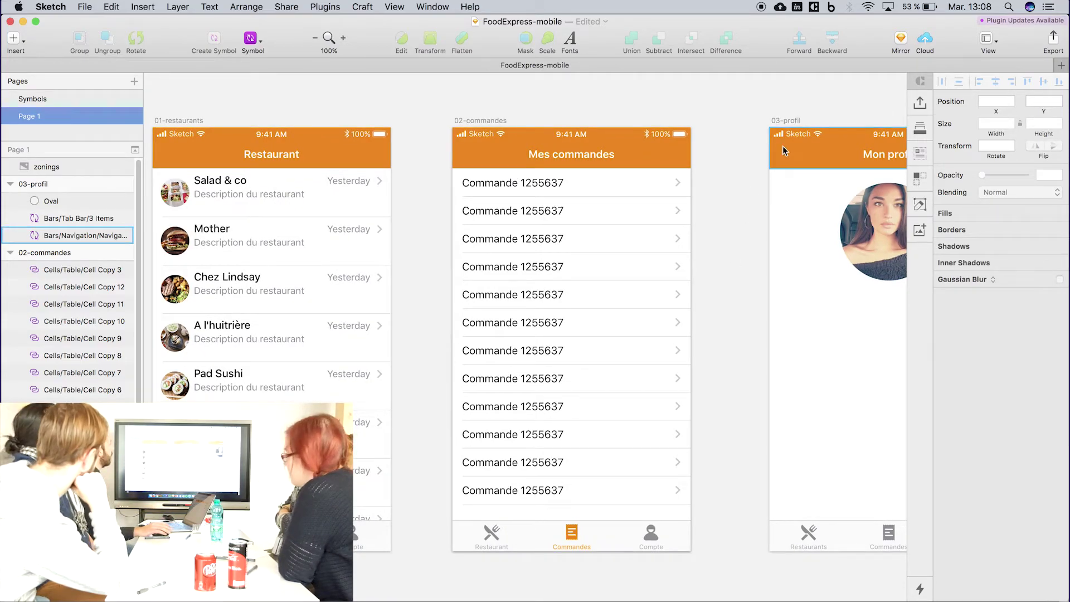
Sync all artboards on the active page, including hotspots, to the FoodExpress prototype in InVision
left_click(920, 105)
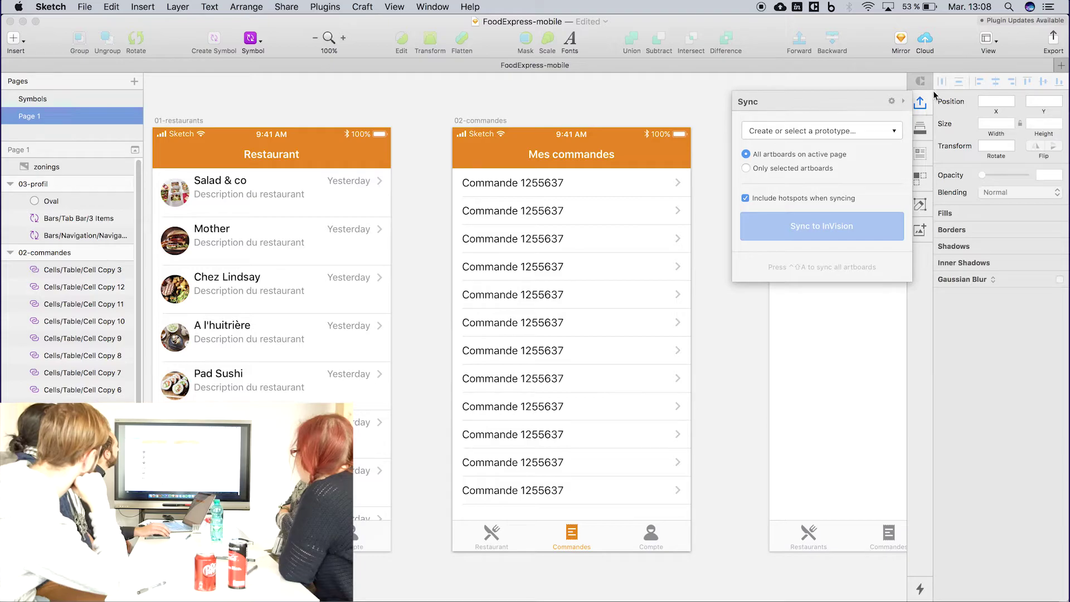
left_click(893, 131)
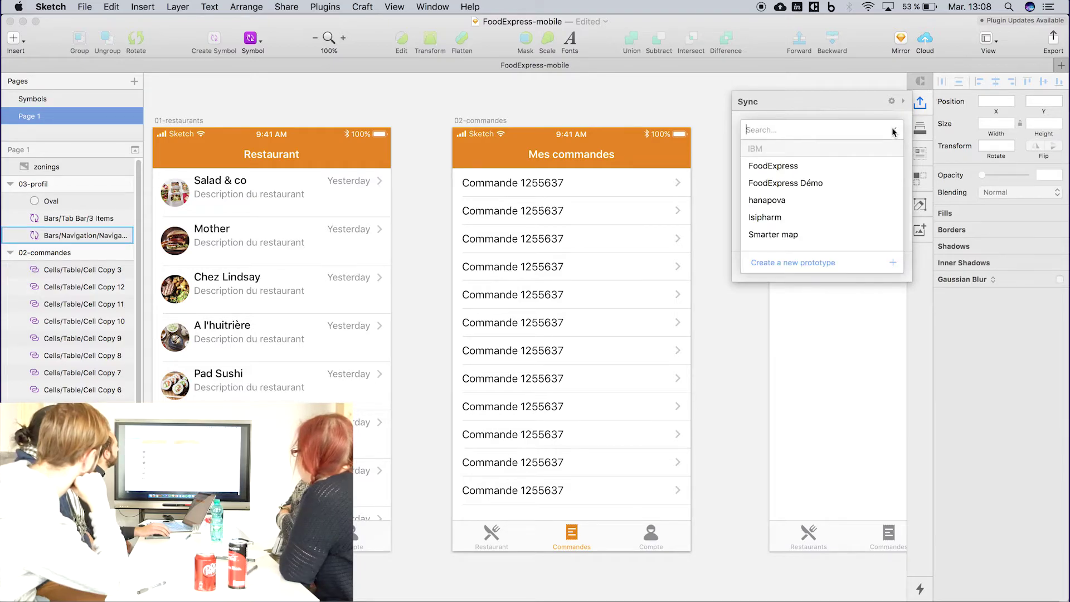
left_click(779, 167)
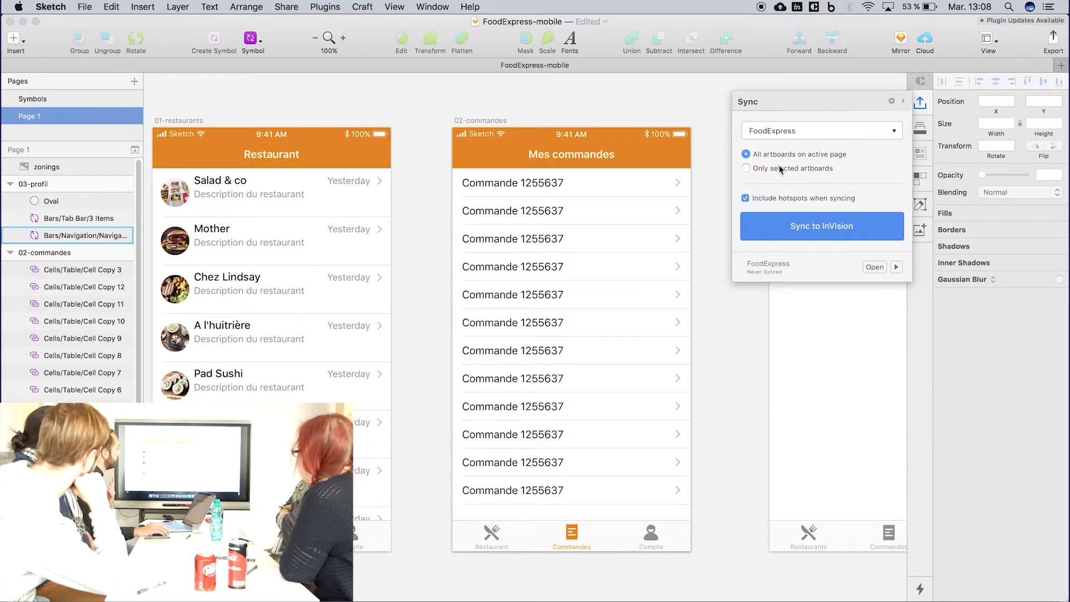
left_click(792, 227)
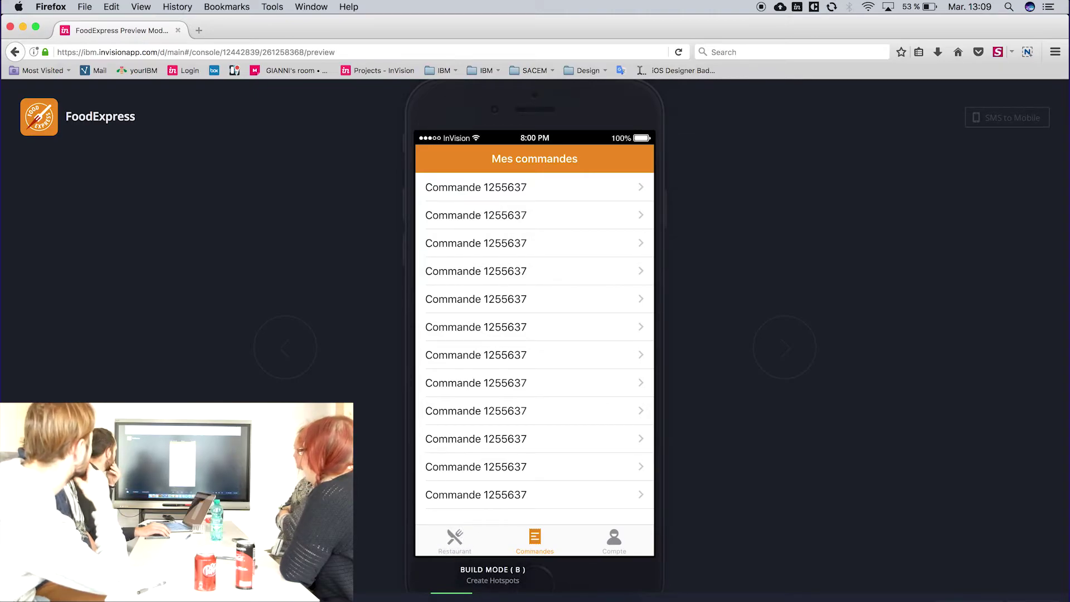
In Build Mode, move the two hotspots of the Mes commandes screen onto the Restaurant and Compte tab bar items
left_click(537, 579)
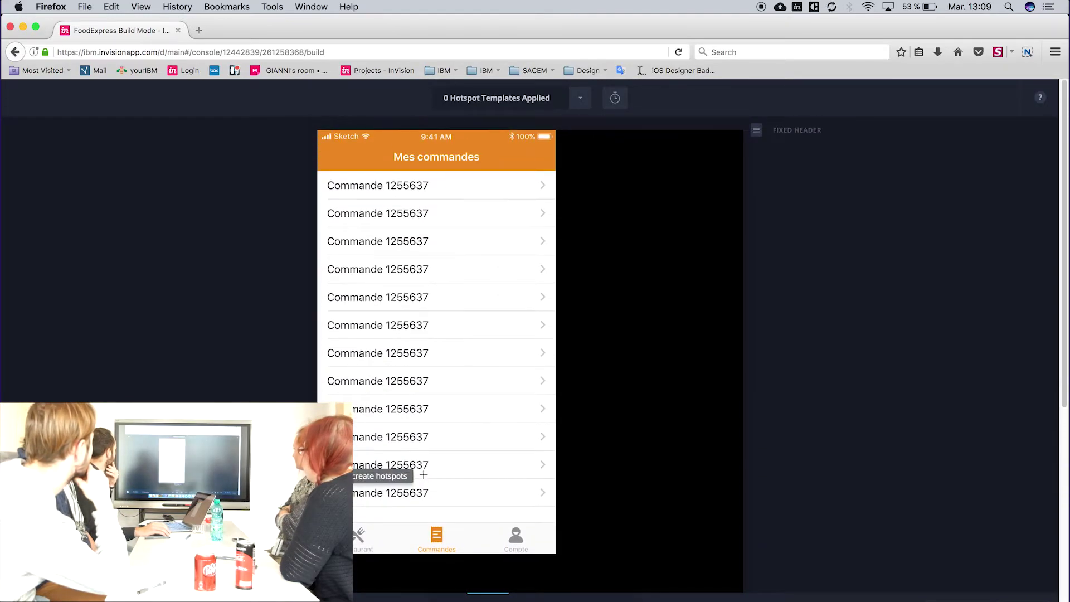
left_click(446, 569)
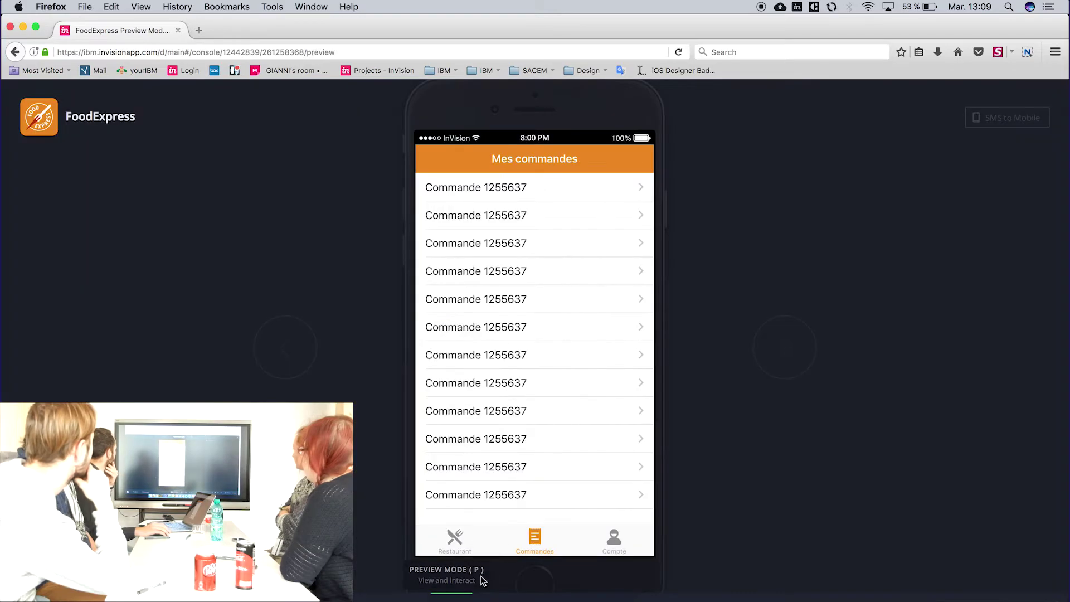
key("b")
left_click_drag(626, 387, 522, 199)
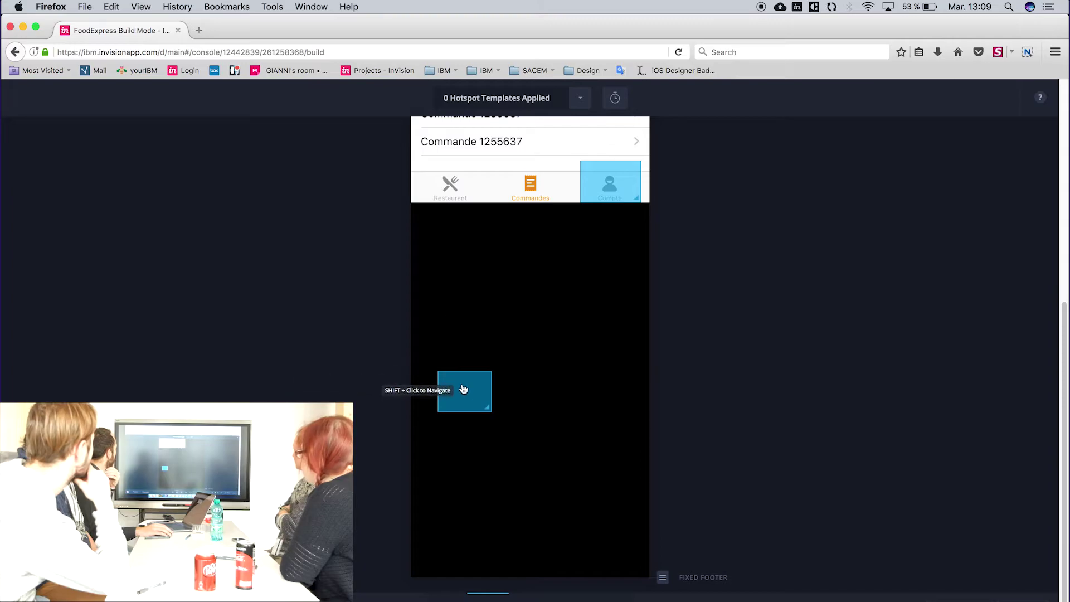
left_click_drag(461, 386, 445, 175)
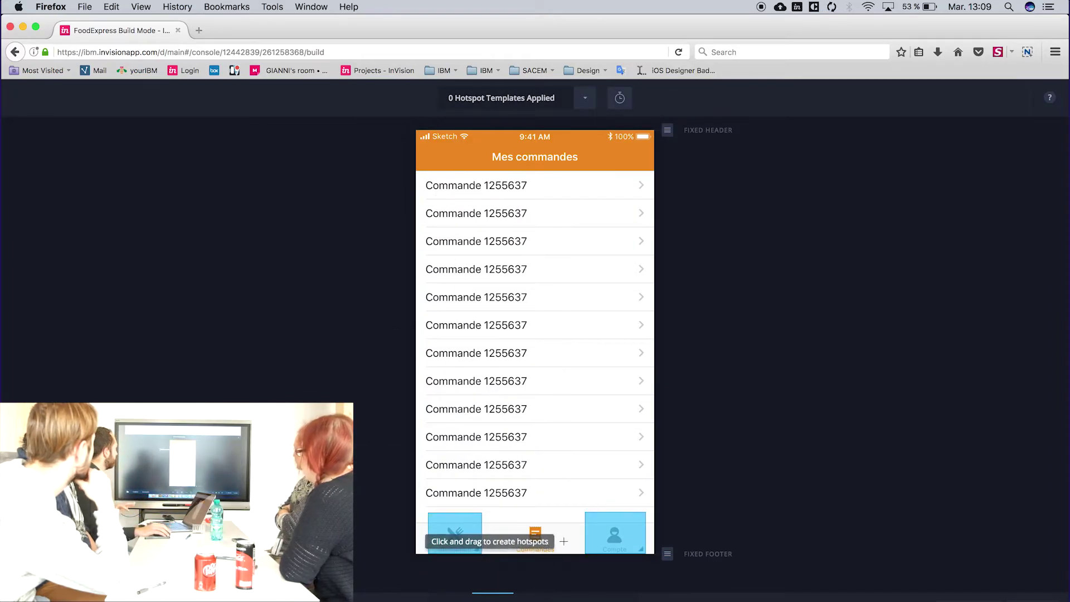
Fit both hotspots to their tab bar items and test the Restaurant link in Preview Mode
mouse_move(481, 551)
left_mouse_down()
mouse_move(483, 538)
mouse_move(474, 547)
left_mouse_up()
left_click_drag(638, 547, 614, 539)
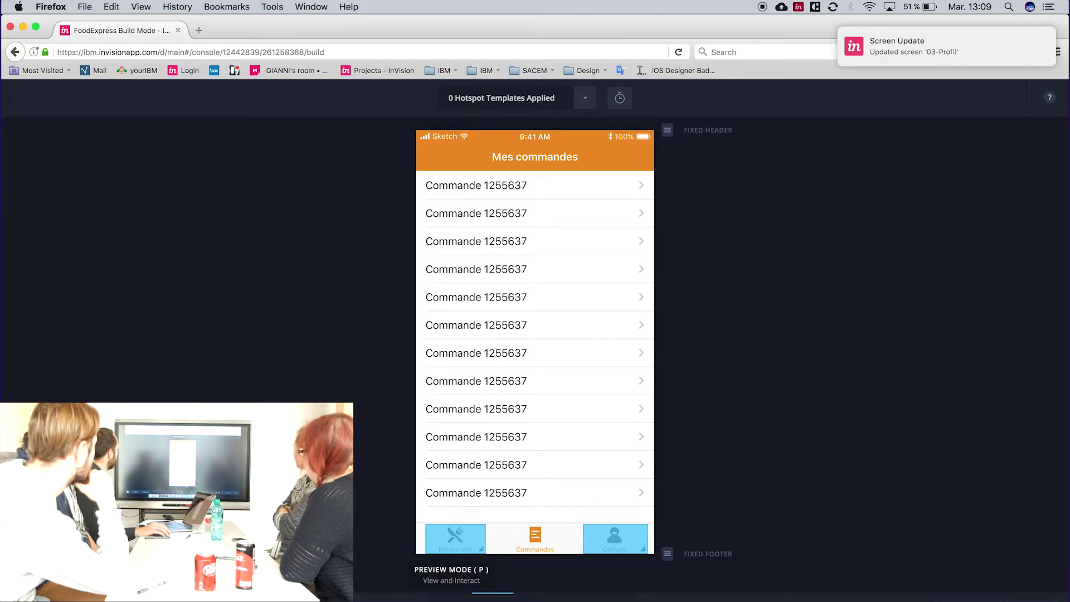
key("p")
left_click(455, 536)
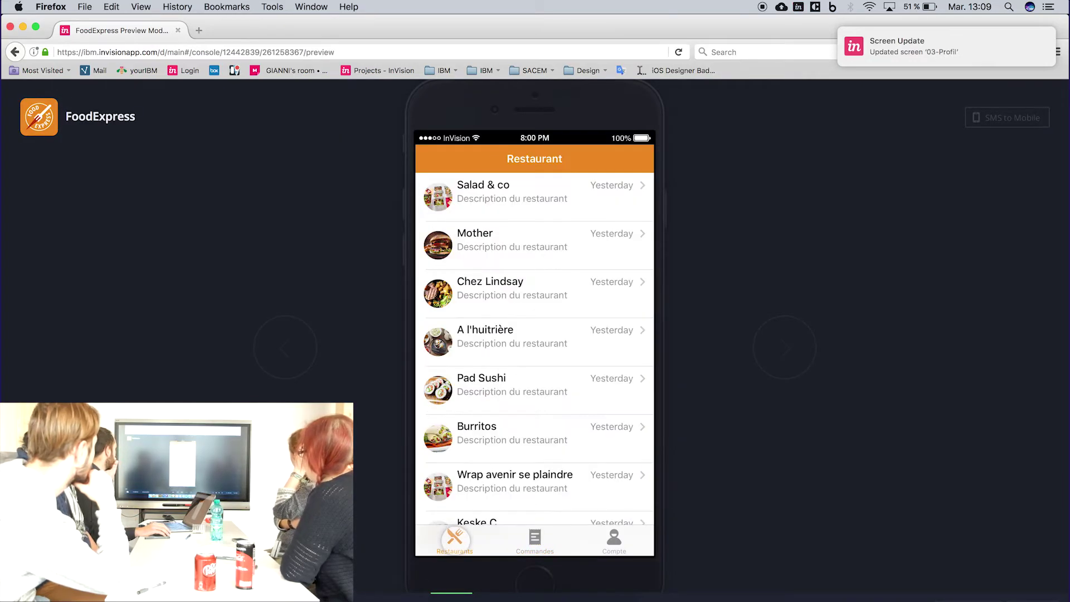
On the Restaurant screen, shrink the Restaurants hotspot to the size of its tab bar item and return to Preview Mode
key("b")
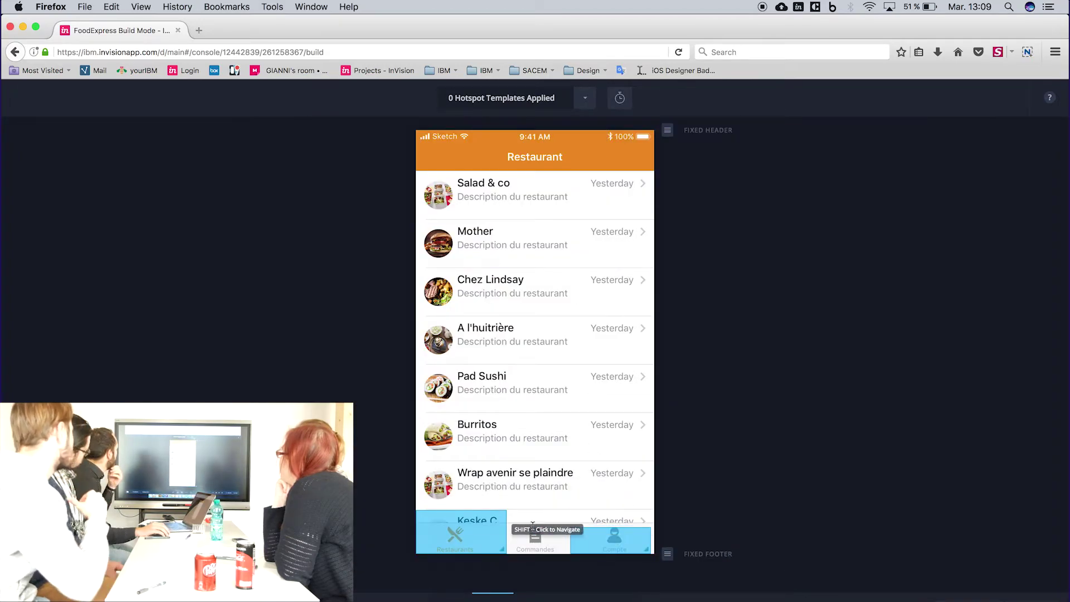
left_click_drag(504, 551, 452, 536)
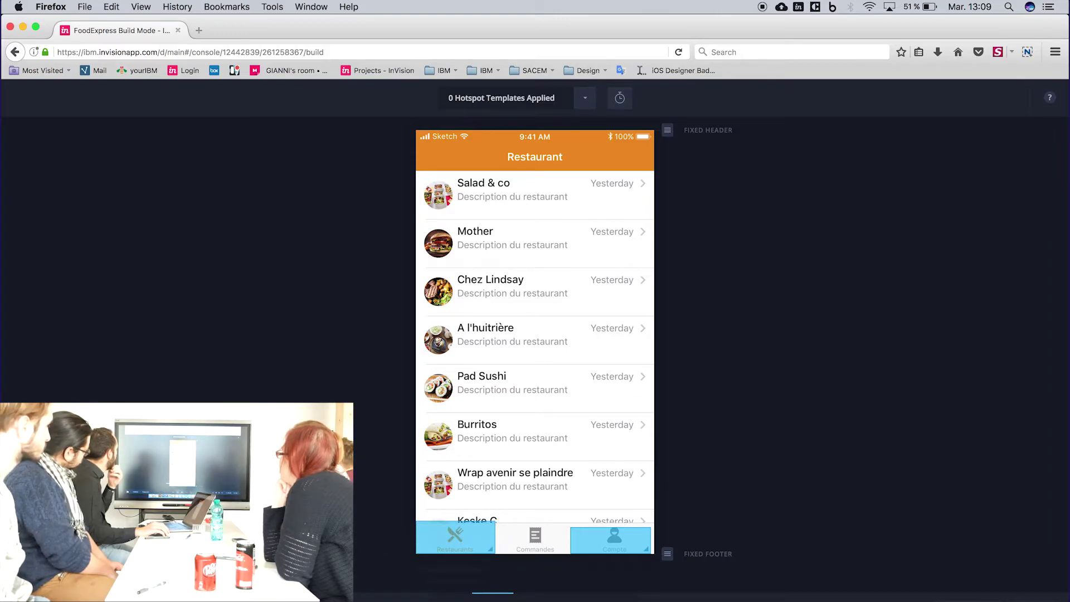
left_click(468, 595)
Switch to Sketch and bring the 01-restaurants artboard fully into view
key("super+Tab")
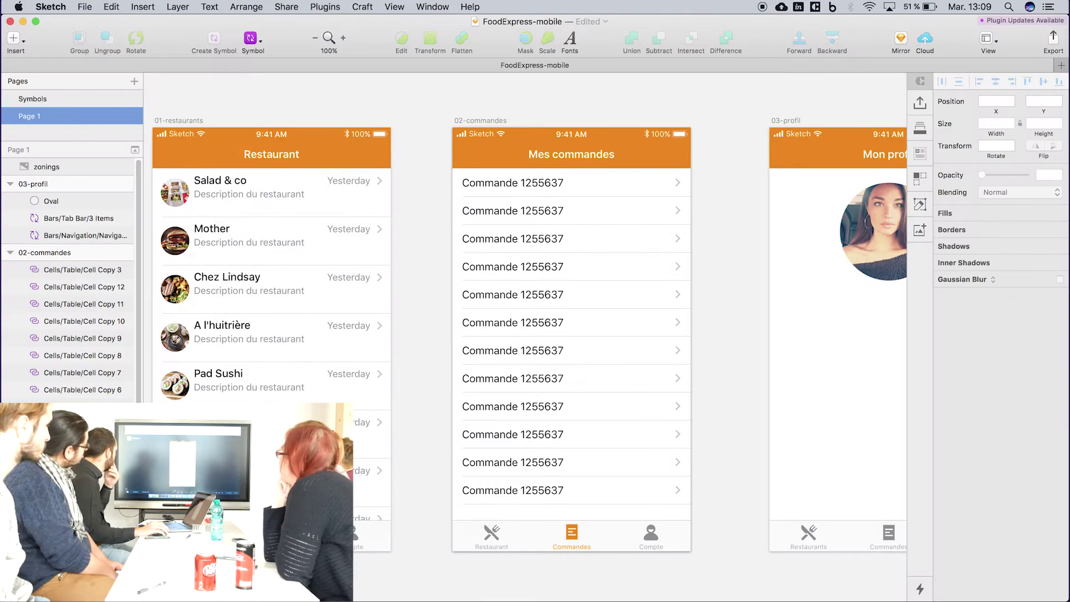
scroll(427, 440, "left", 10)
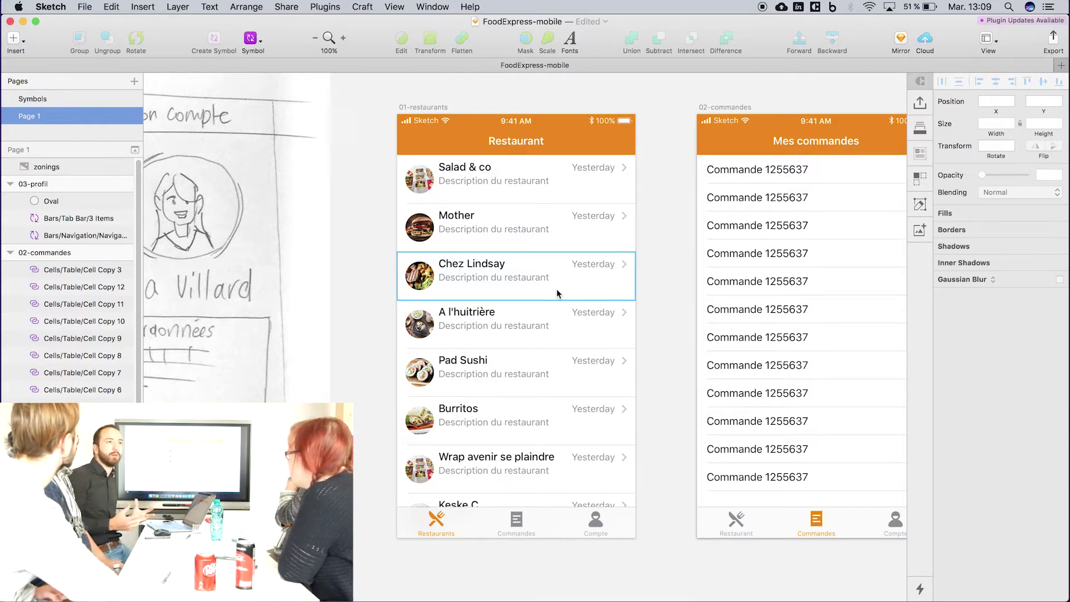
left_click(418, 107)
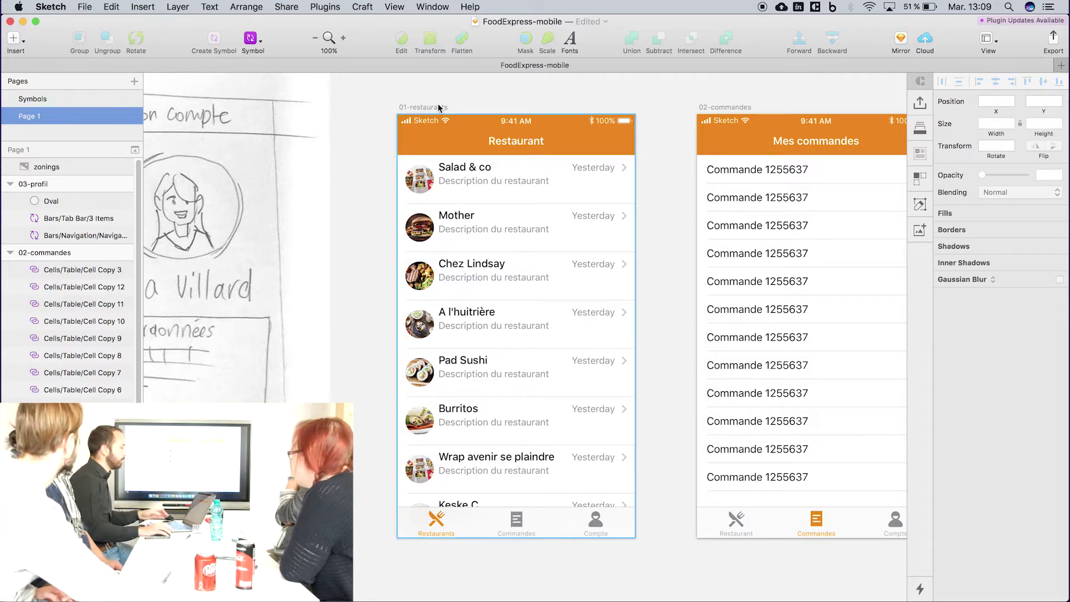
scroll(559, 370, "down", 5)
left_click_drag(515, 437, 535, 525)
key("super+z")
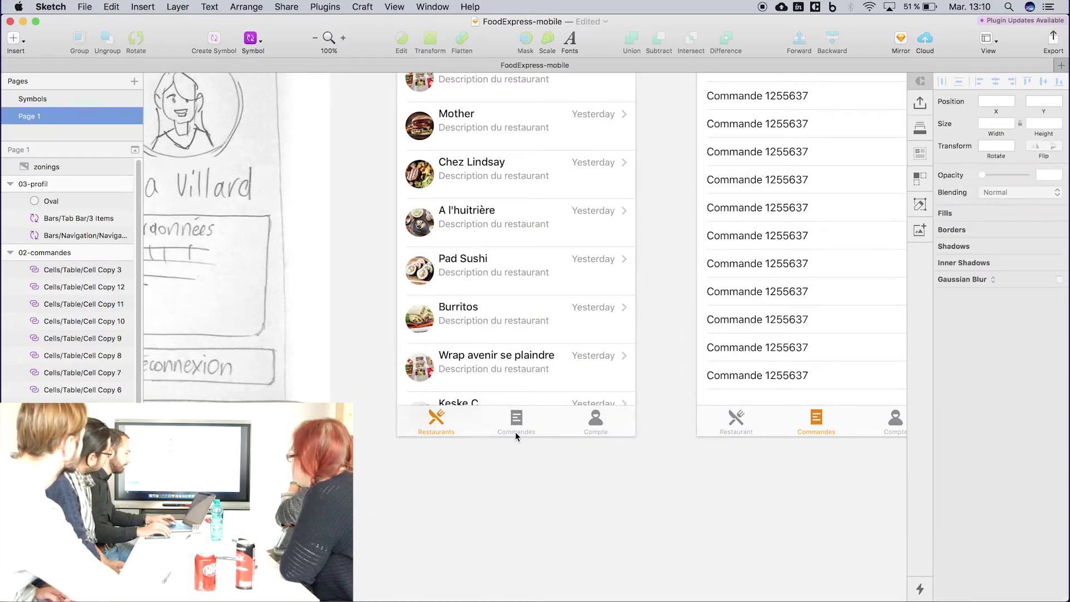
scroll(524, 267, "up", 5)
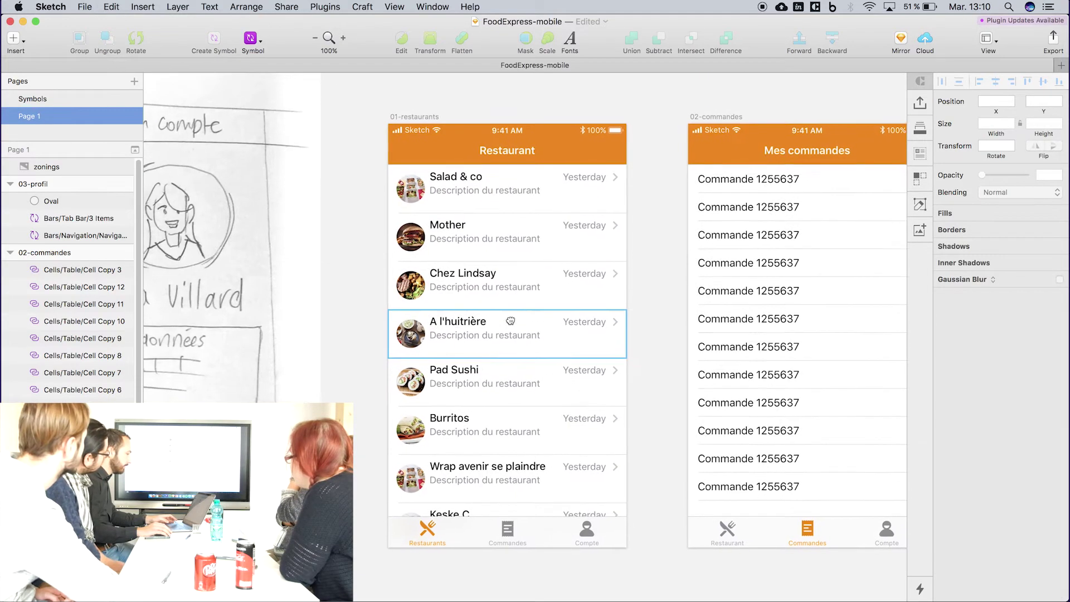
Lengthen the 01-restaurants artboard downward to a height of 947 and align its tab bar with the artboard's bottom edge
left_click(405, 116)
scroll(527, 333, "down", 5)
left_click_drag(503, 399, 503, 580)
scroll(647, 490, "down", 3)
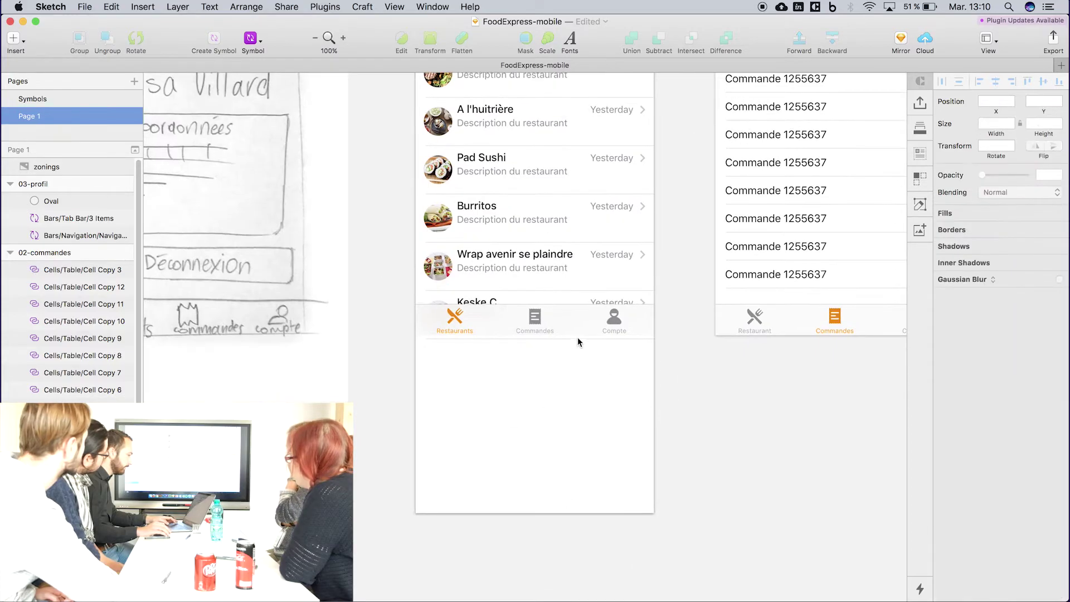
left_click_drag(559, 328, 570, 466)
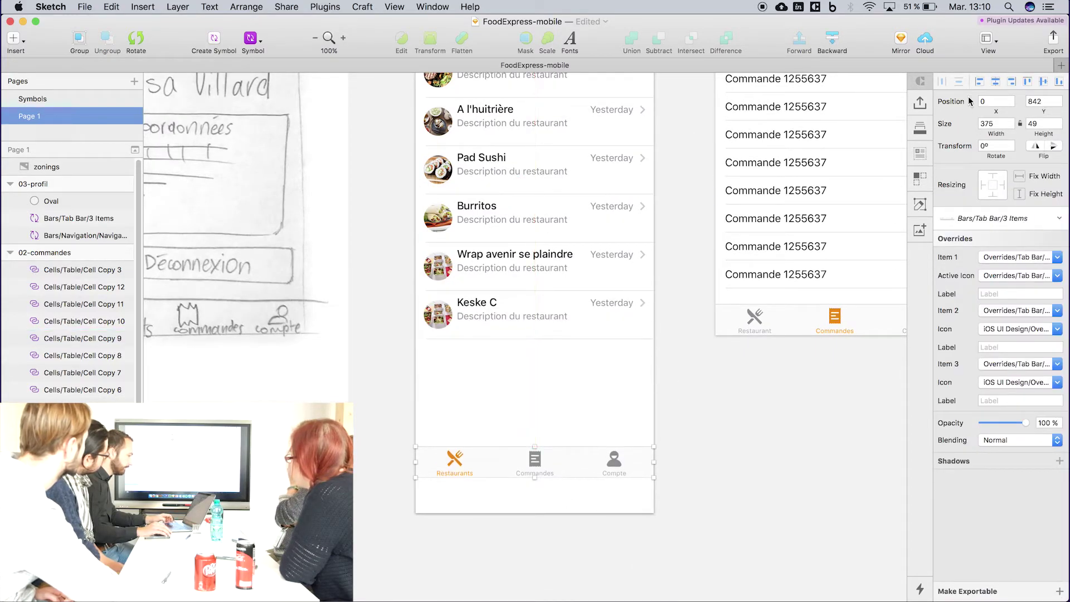
left_click(1058, 82)
Fill the space below Keske C with copies of the Pad Sushi, Burritos and Wrap avenir se plaindre rows
left_click(559, 359)
left_click_drag(443, 372, 485, 358)
left_click(724, 436)
Sync only the selected 01-restaurants artboard, with hotspots included, to the FoodExpress prototype
scroll(678, 339, "up", 5)
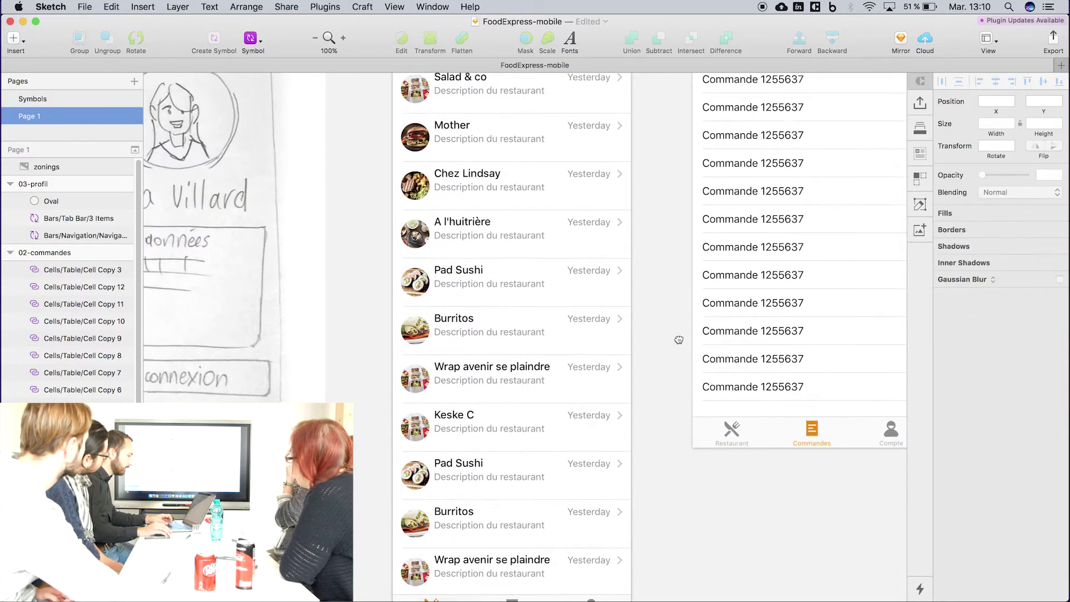
scroll(732, 157, "up", 5)
left_click(412, 195)
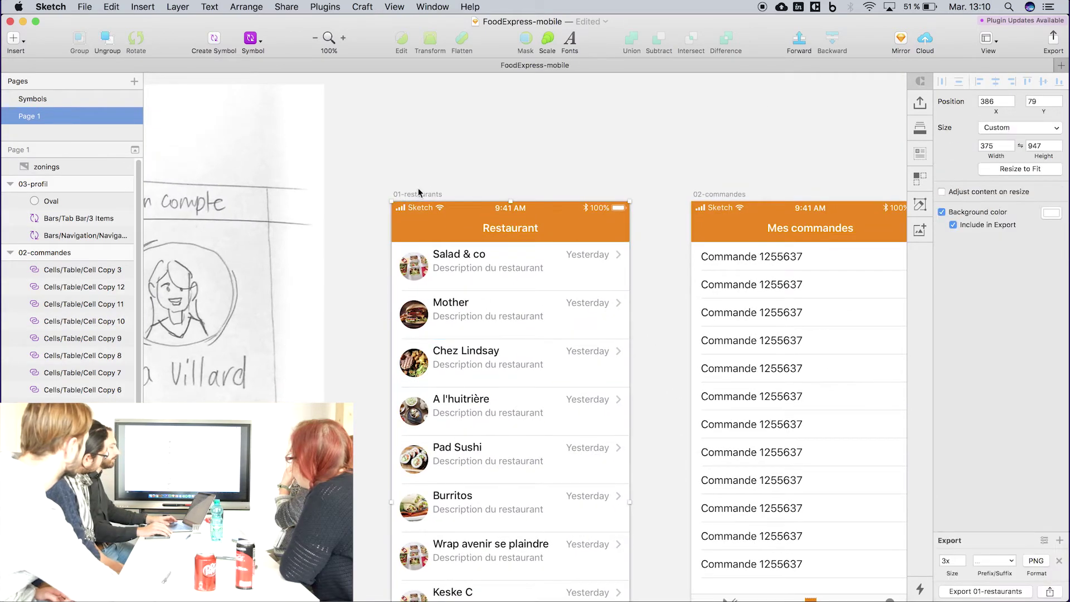
left_click(916, 104)
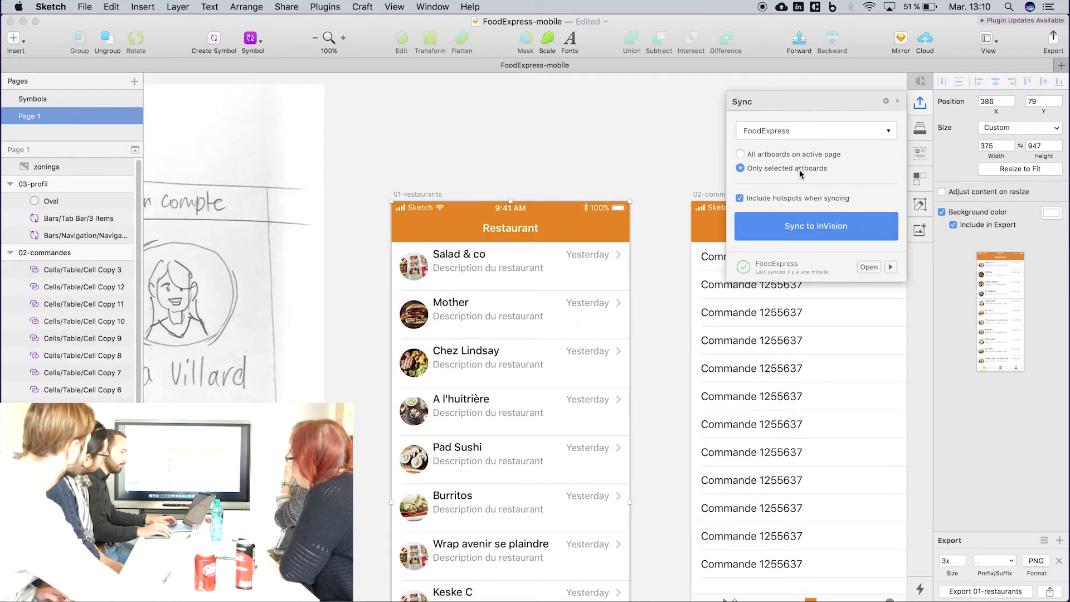
left_click(818, 234)
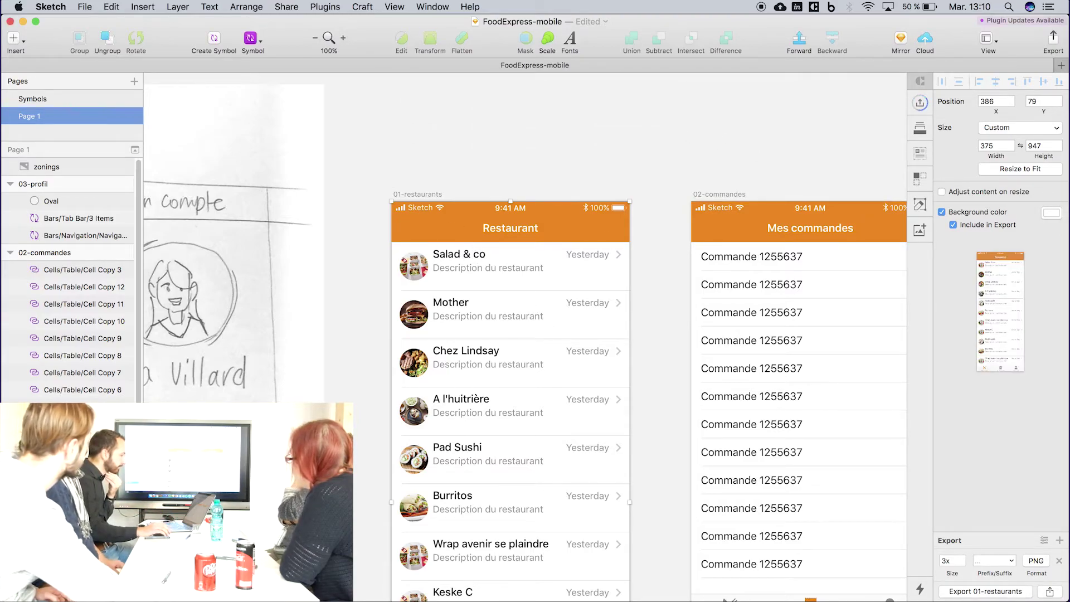
Switch to Firefox and check how the header and tab bar behave while the Restaurant list scrolls in the preview
key("super+Tab")
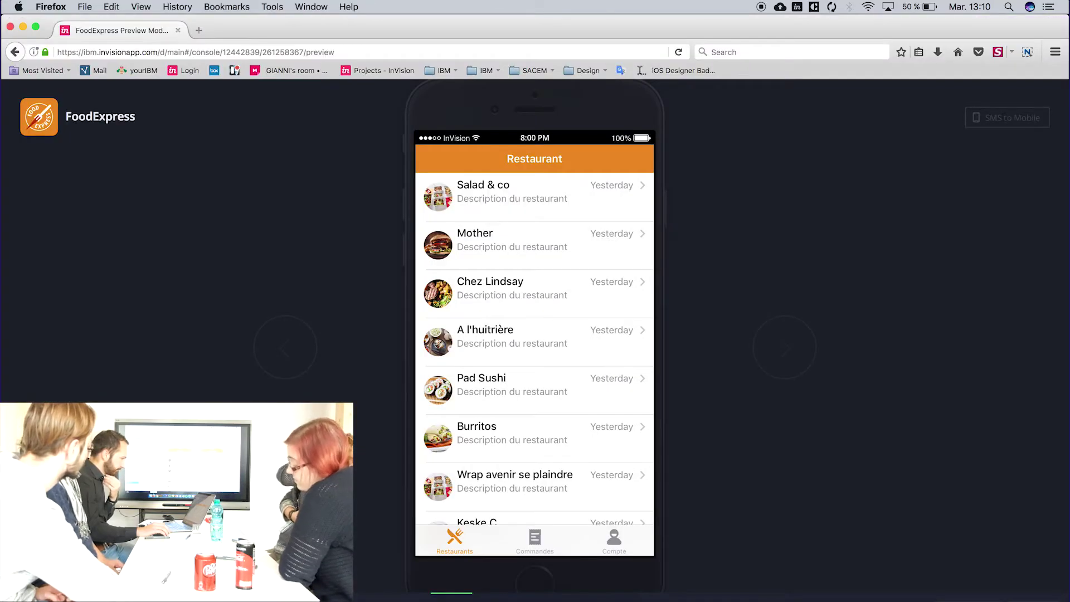
scroll(502, 415, "down", 3)
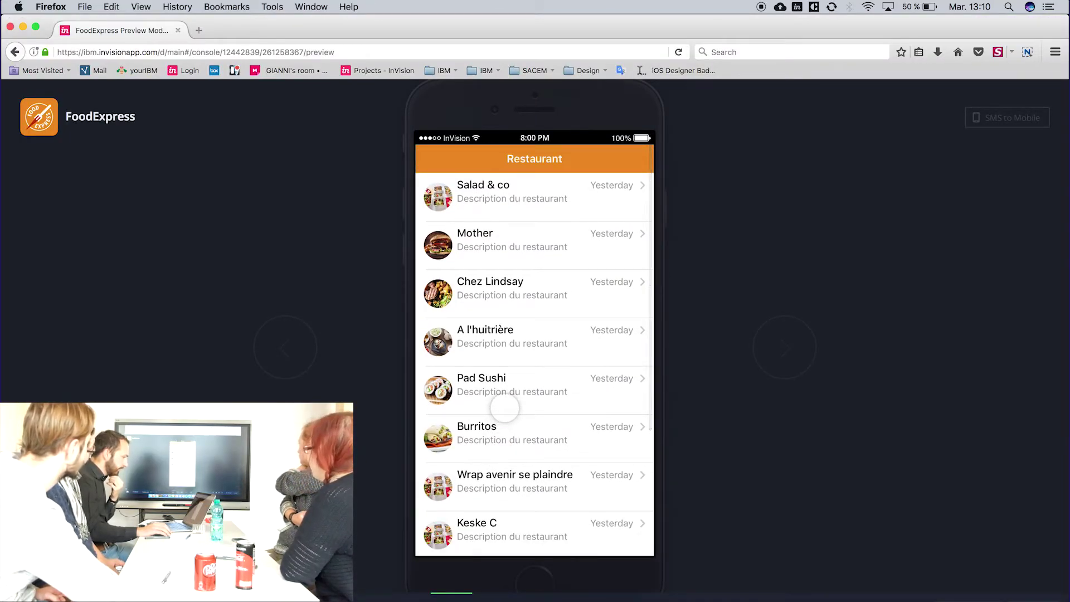
scroll(503, 412, "down", 5)
scroll(506, 407, "up", 5)
scroll(506, 408, "down", 5)
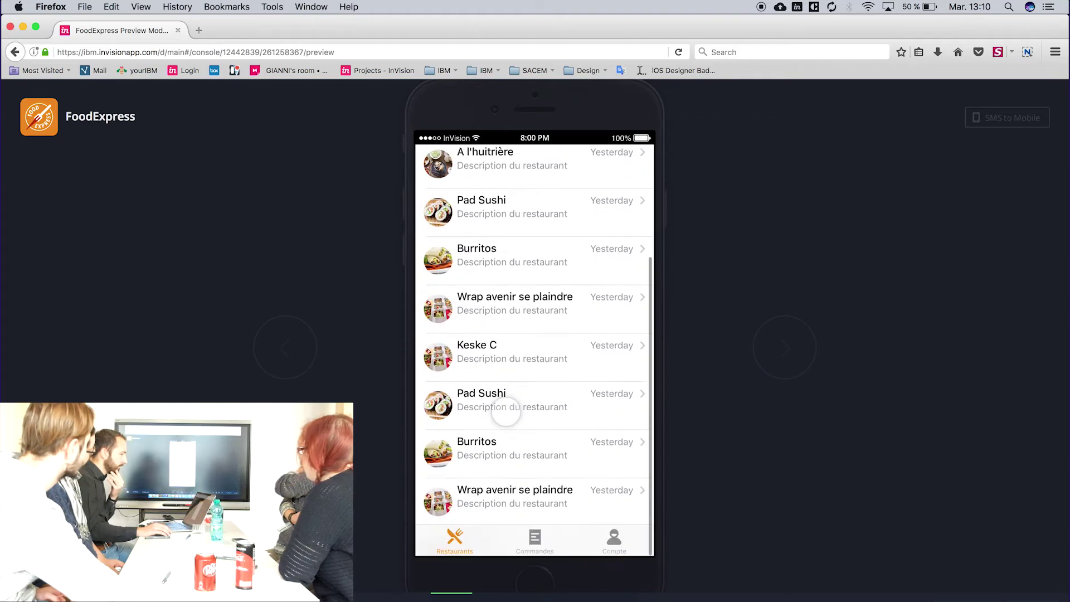
scroll(508, 407, "up", 5)
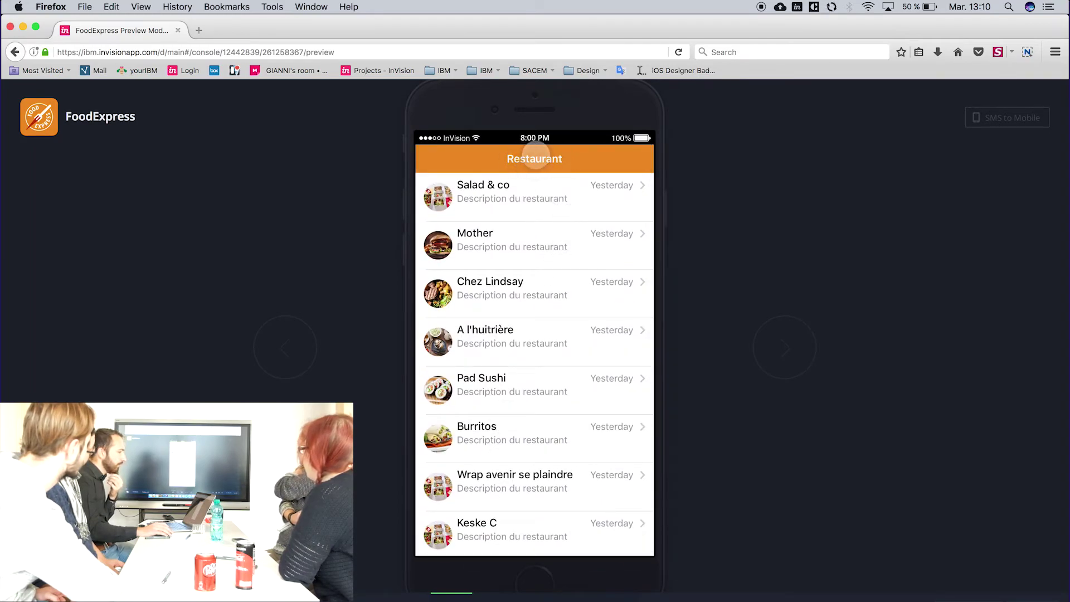
scroll(548, 316, "down", 5)
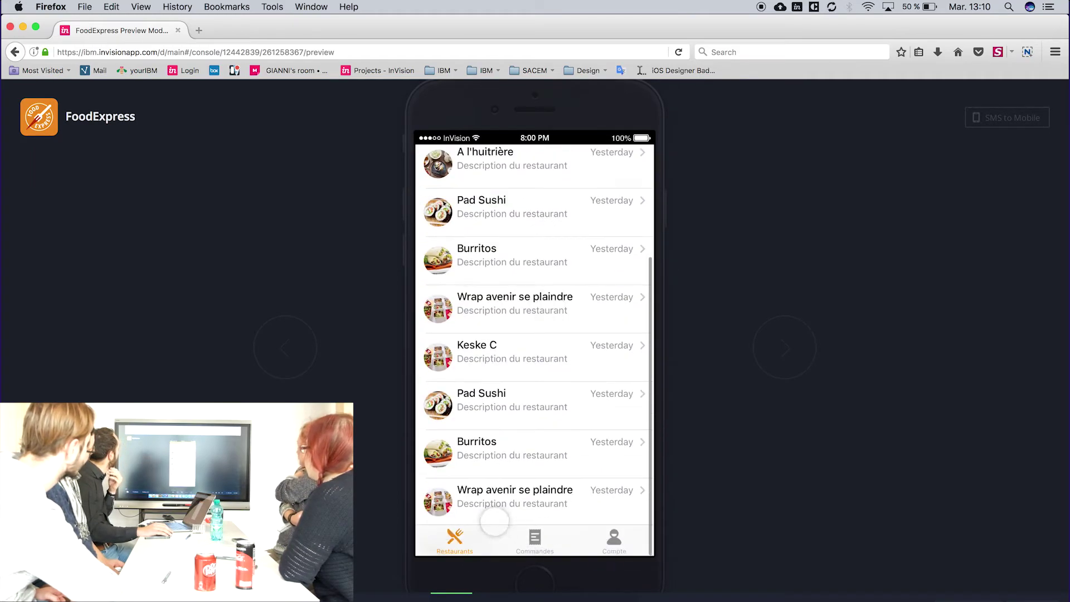
scroll(574, 436, "up", 5)
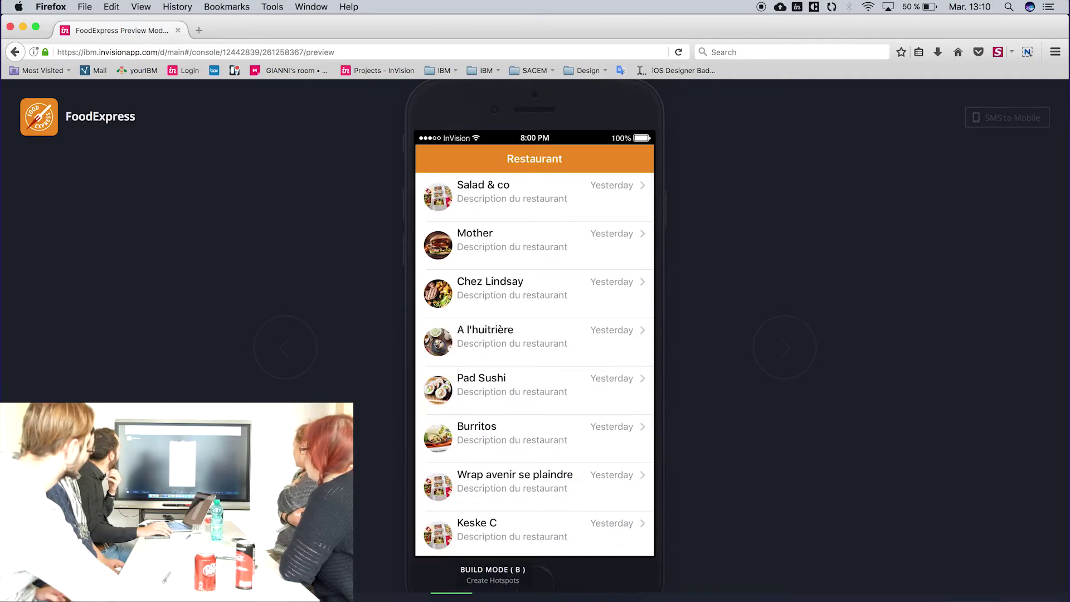
In Build Mode, set the fixed footer at the tab bar's upper edge and the fixed header at the orange navigation bar's lower edge
left_click(493, 590)
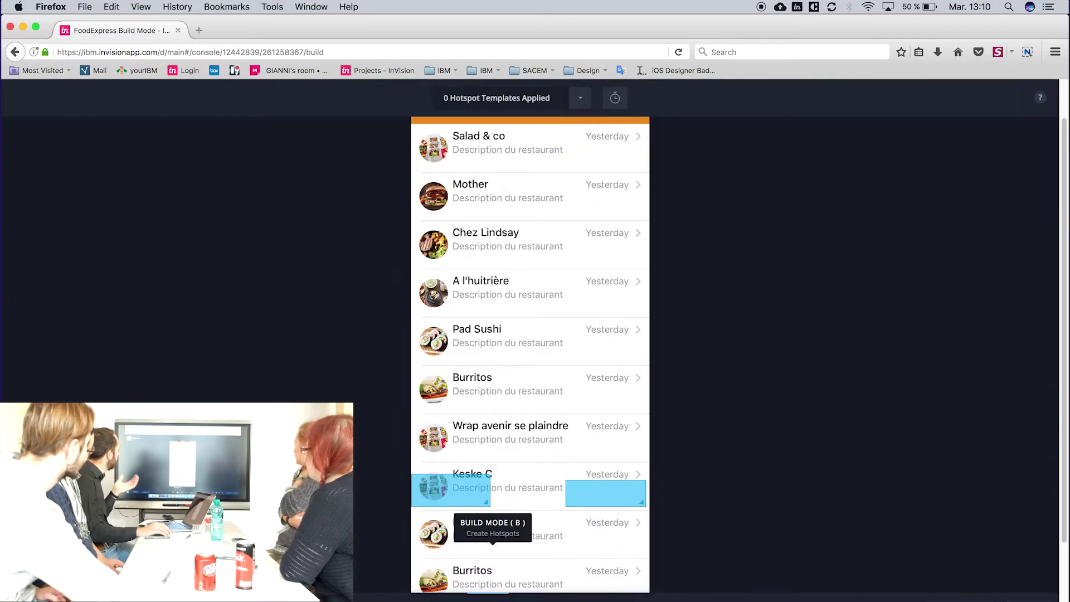
scroll(557, 391, "down", 3)
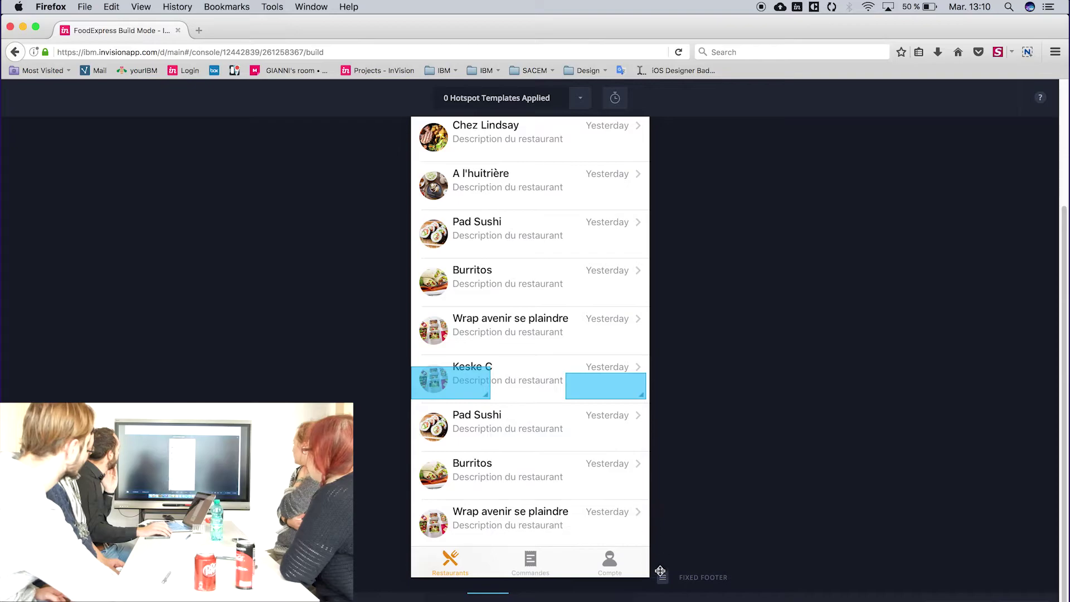
left_click_drag(663, 575, 661, 547)
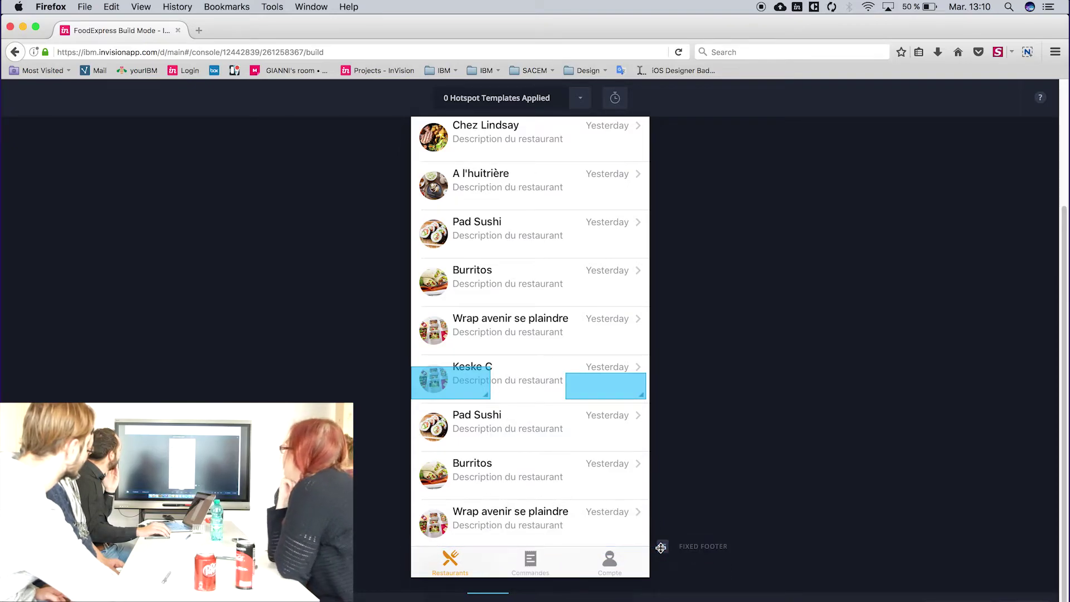
scroll(718, 324, "up", 5)
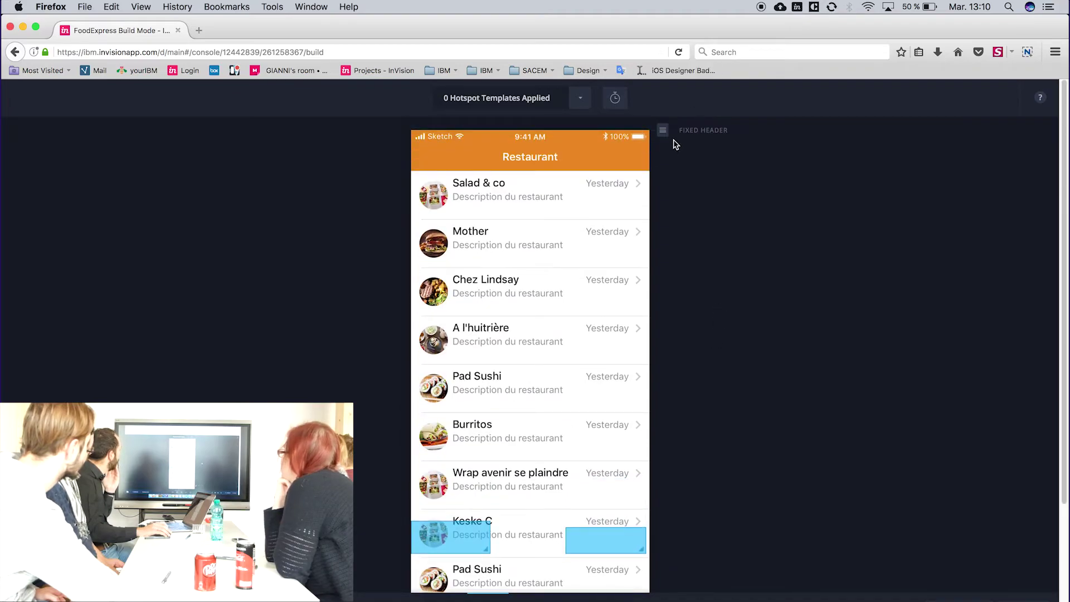
left_click_drag(662, 129, 650, 170)
Preview the Restaurant screen and check the list's scrolling between the fixed header and footer
left_click(449, 594)
scroll(513, 433, "down", 5)
scroll(515, 390, "up", 5)
scroll(515, 353, "down", 5)
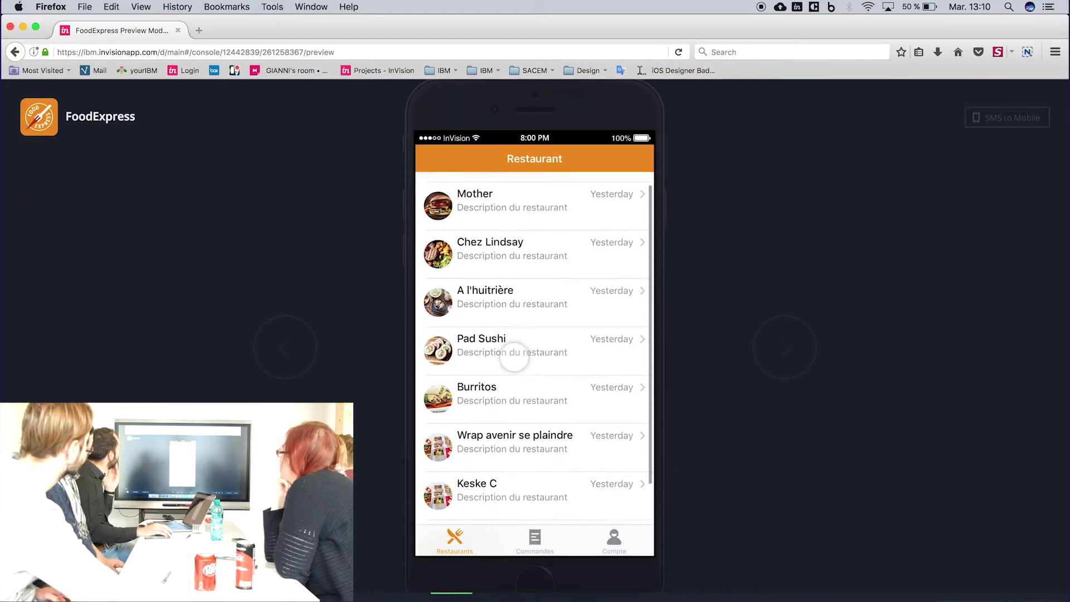
scroll(514, 357, "up", 5)
scroll(515, 361, "down", 5)
scroll(514, 363, "up", 5)
scroll(515, 364, "down", 5)
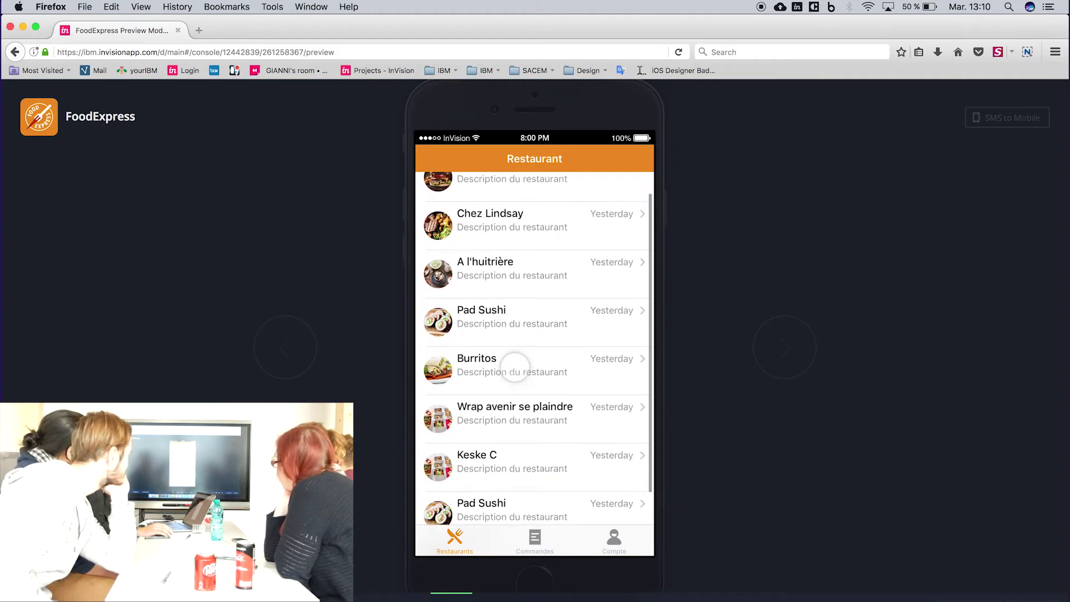
Leave the preview for Build Mode and delete both tab bar hotspots from the Restaurant screen
scroll(513, 367, "up", 4)
scroll(514, 369, "up", 5)
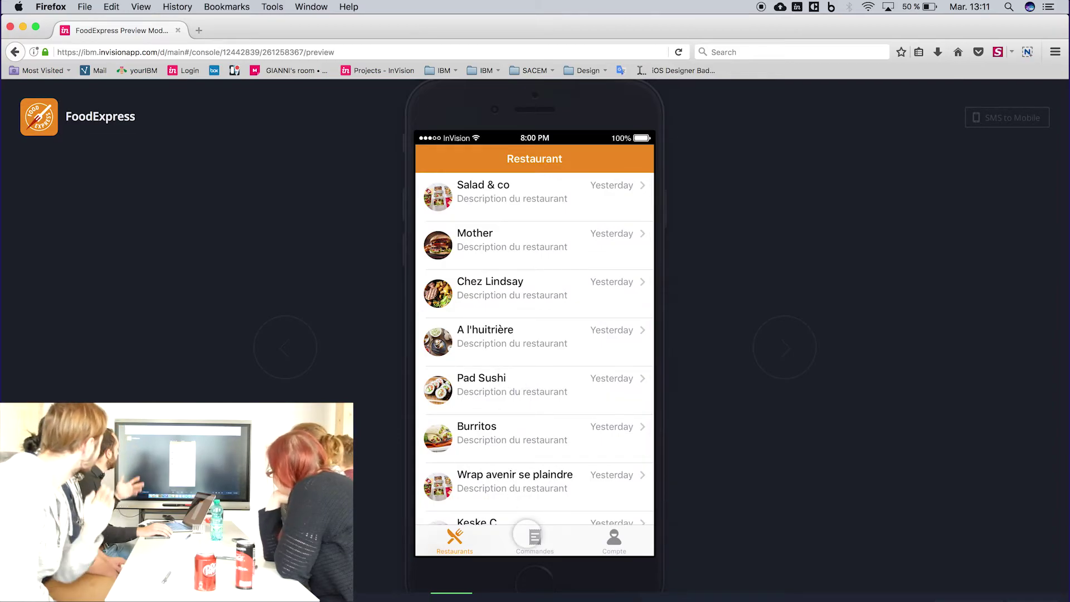
left_click(497, 578)
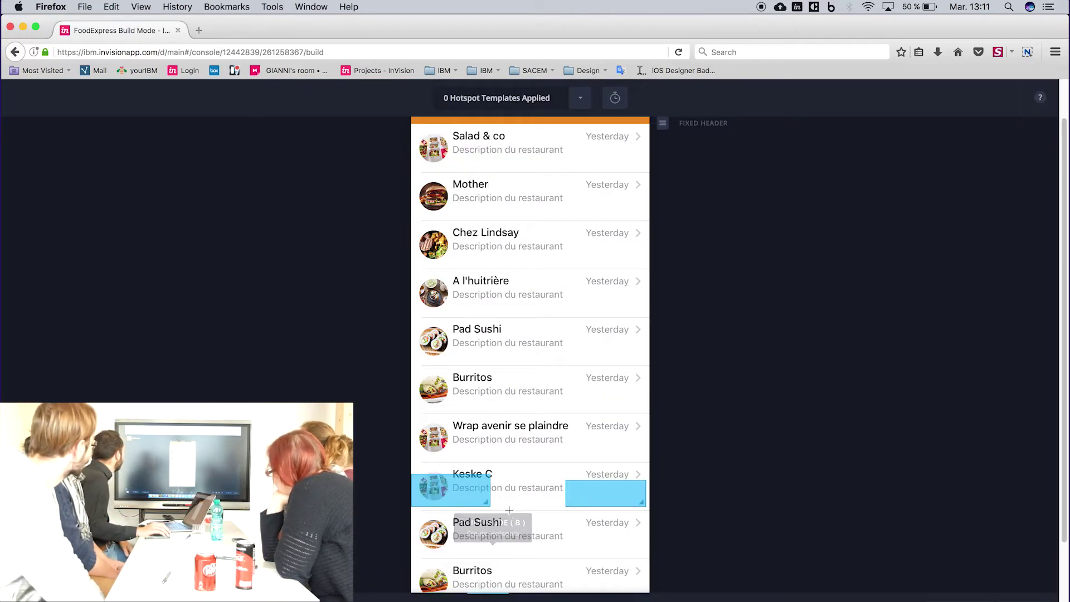
scroll(507, 510, "down", 3)
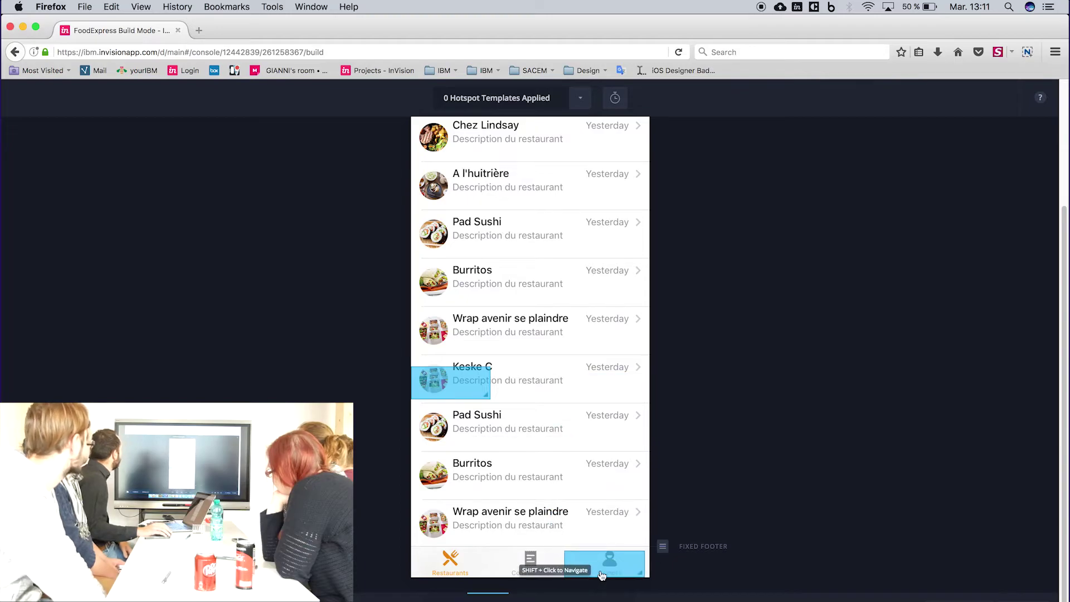
left_click_drag(446, 379, 467, 571)
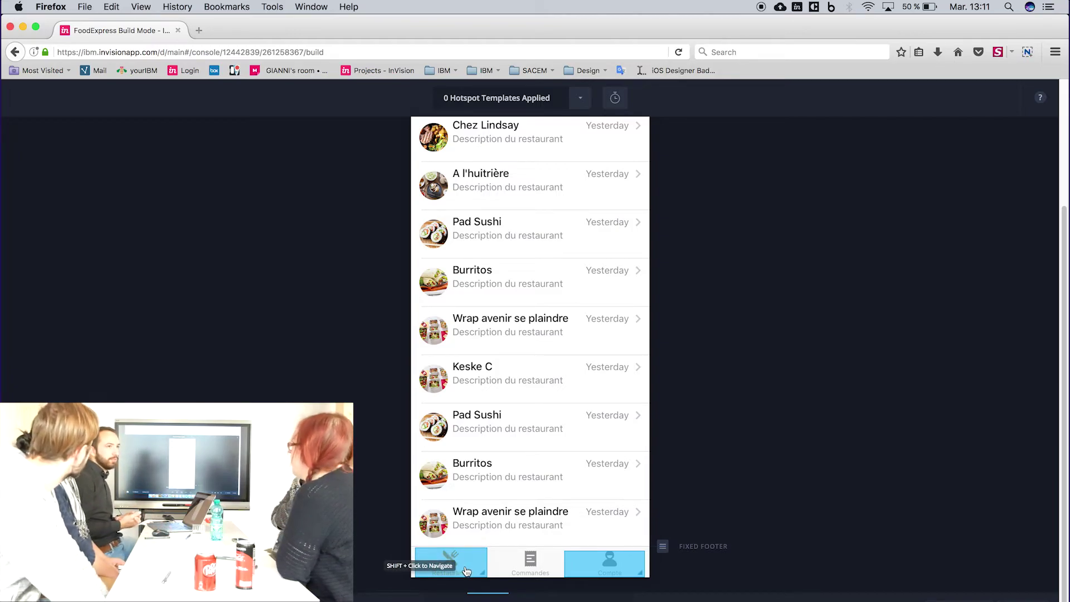
left_click(467, 570)
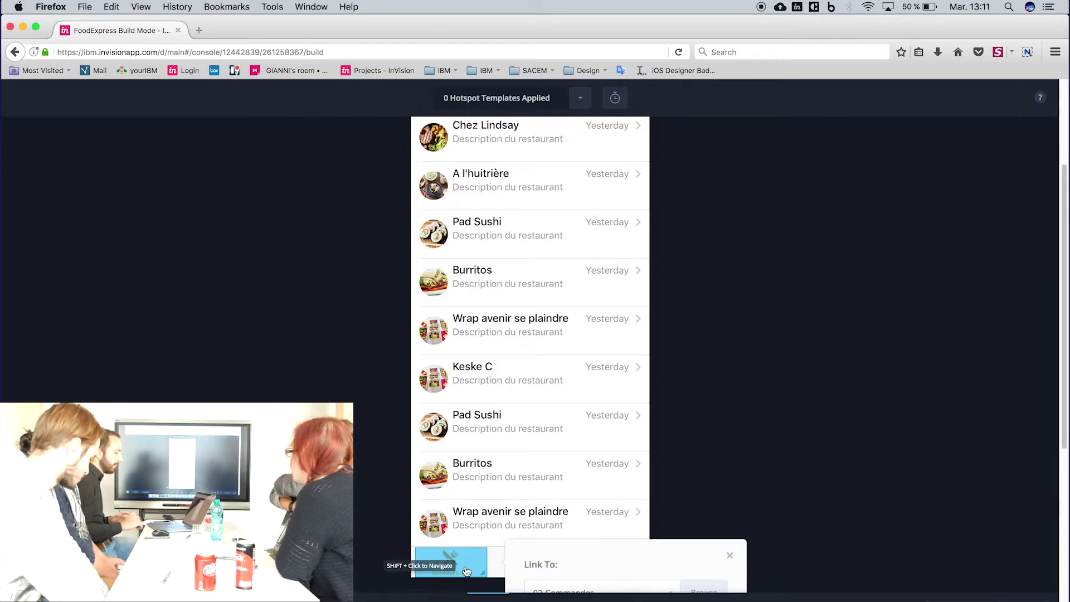
left_click(657, 536)
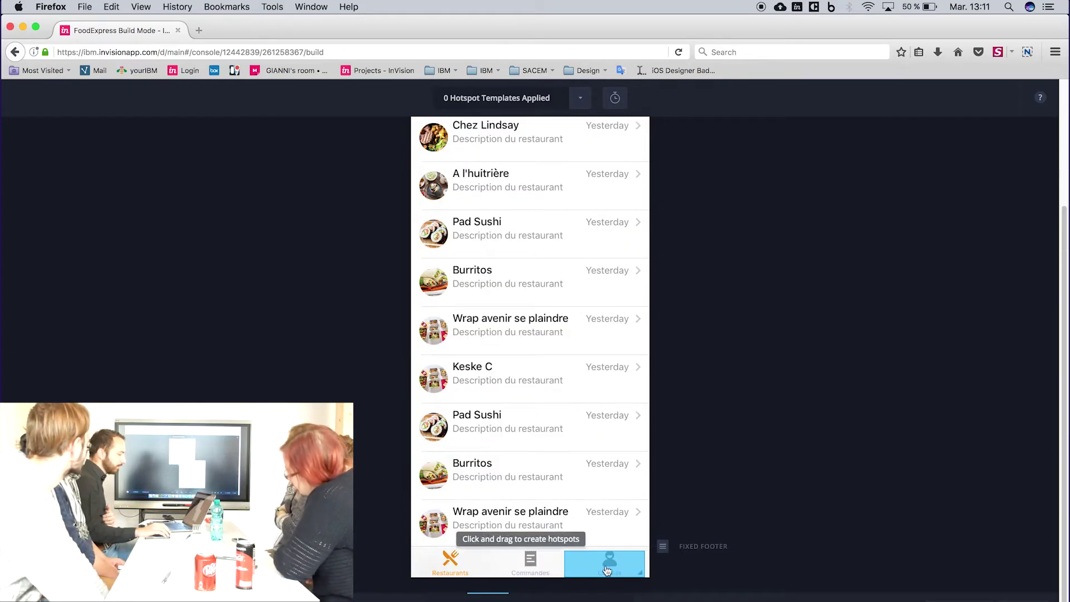
left_click(624, 557)
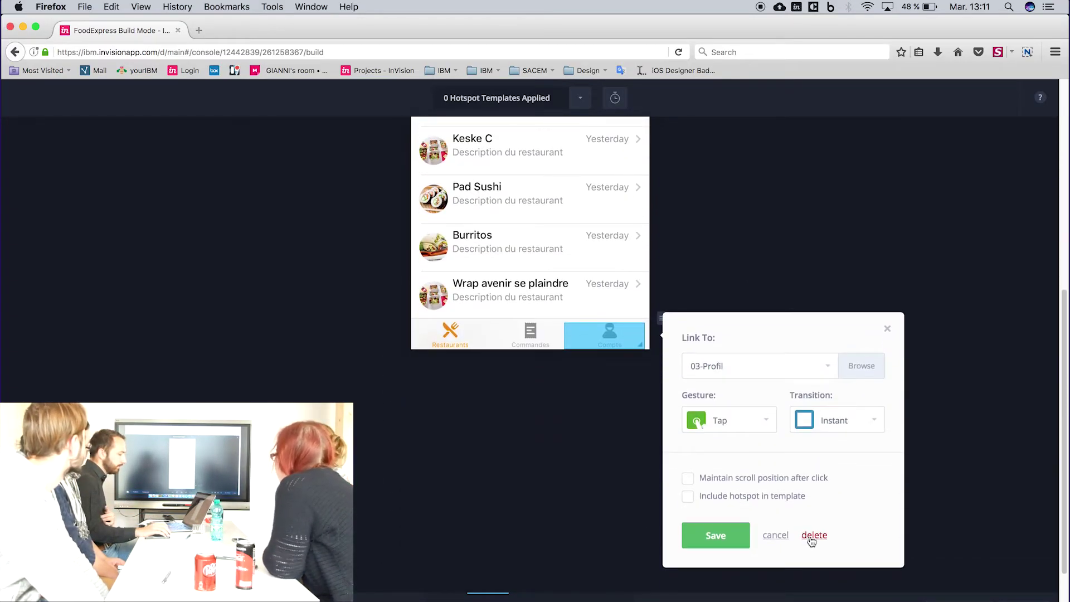
left_click(813, 535)
Go to the Mes commandes screen and delete its Restaurant and Compte tab hotspots
key("Right")
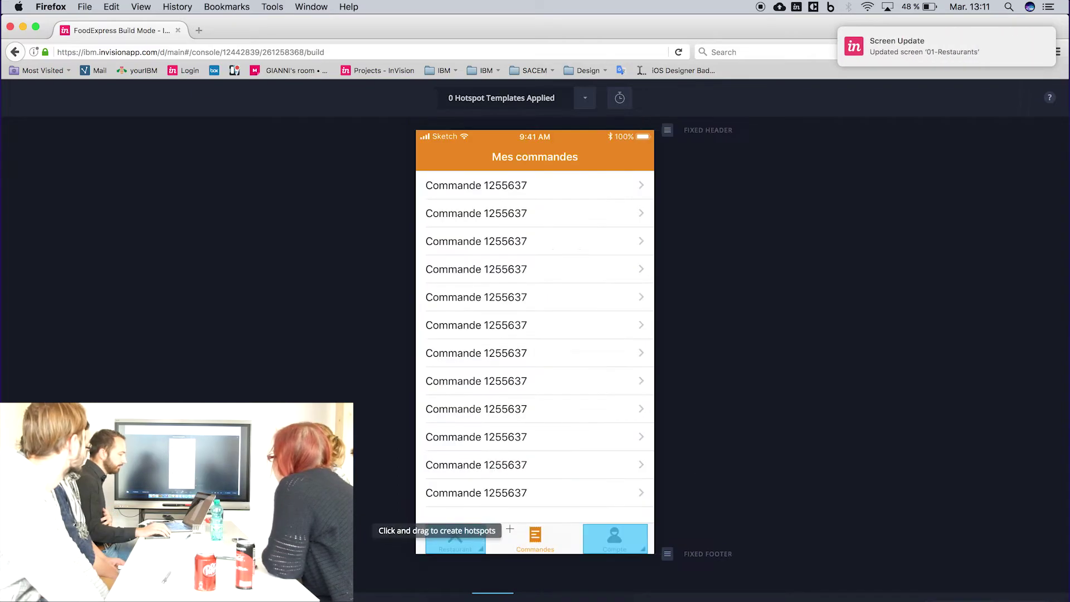
left_click(454, 533)
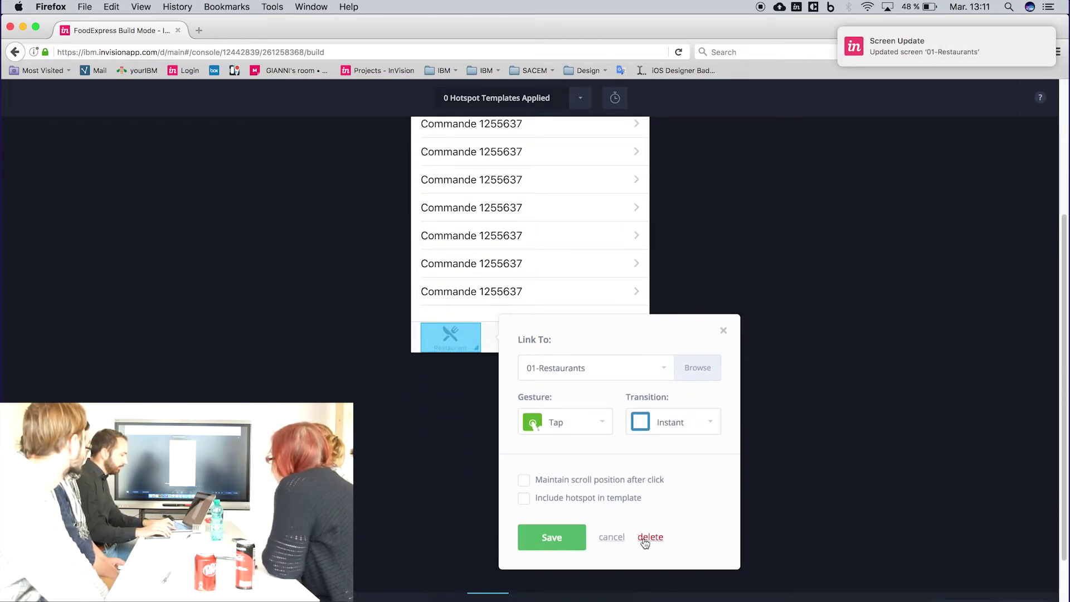
left_click(649, 537)
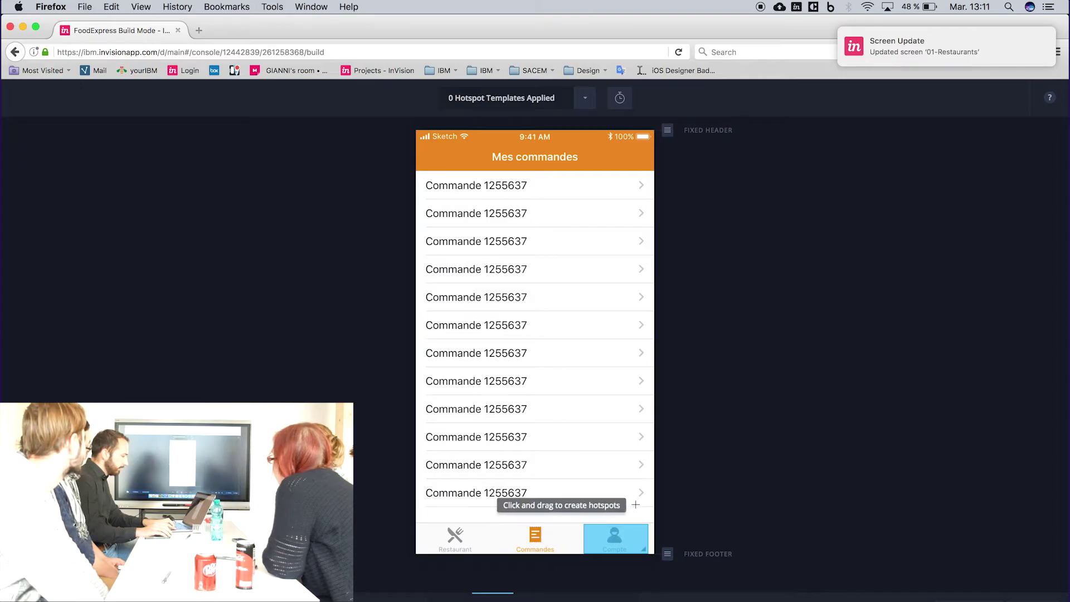
left_click(615, 534)
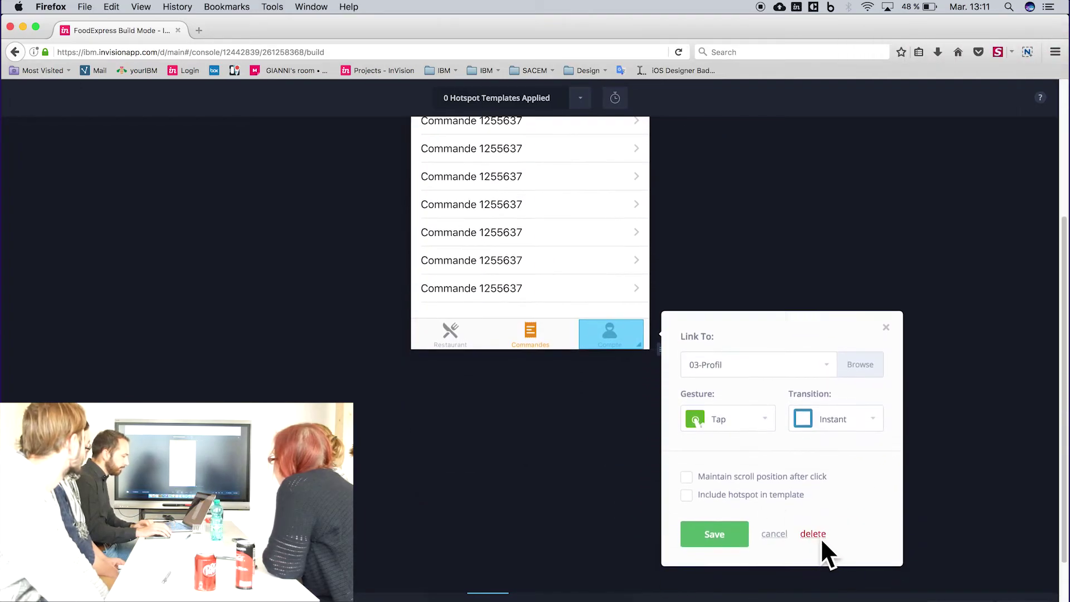
left_click(819, 536)
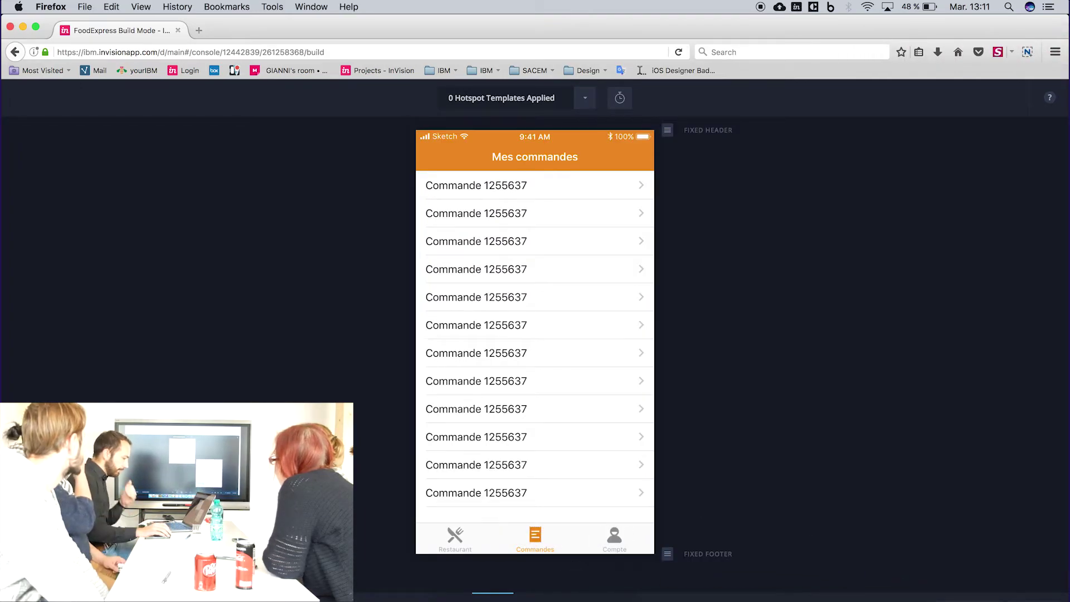
Switch to Sketch, turn on prototype mode, and try to link the Restaurant artboard's whole tab bar to another artboard
key("super+Tab")
left_click(520, 128)
scroll(613, 335, "down", 10)
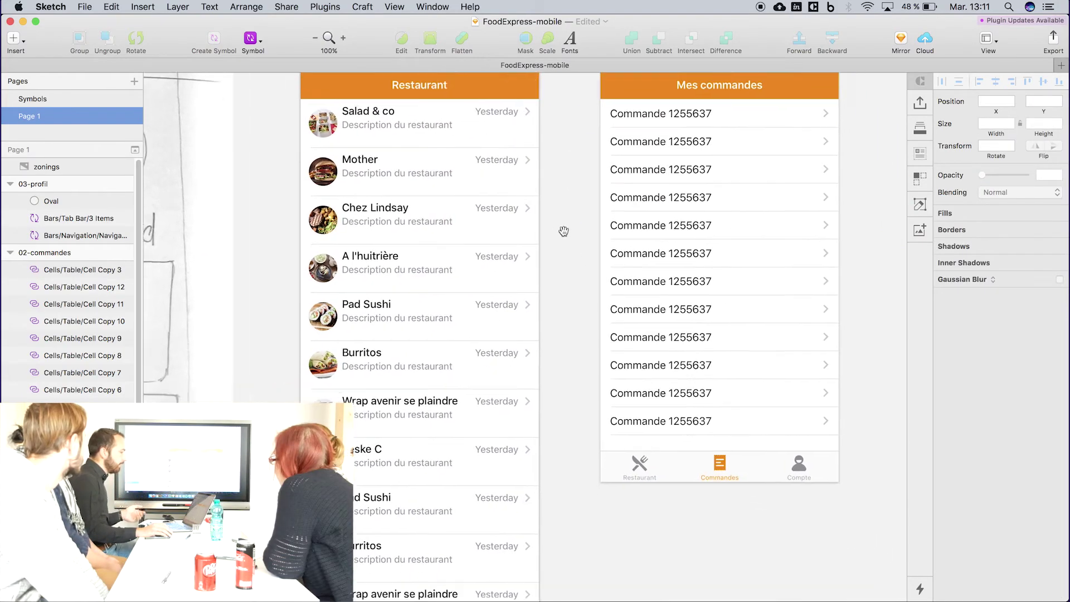
scroll(571, 338, "up", 3)
scroll(566, 278, "down", 5)
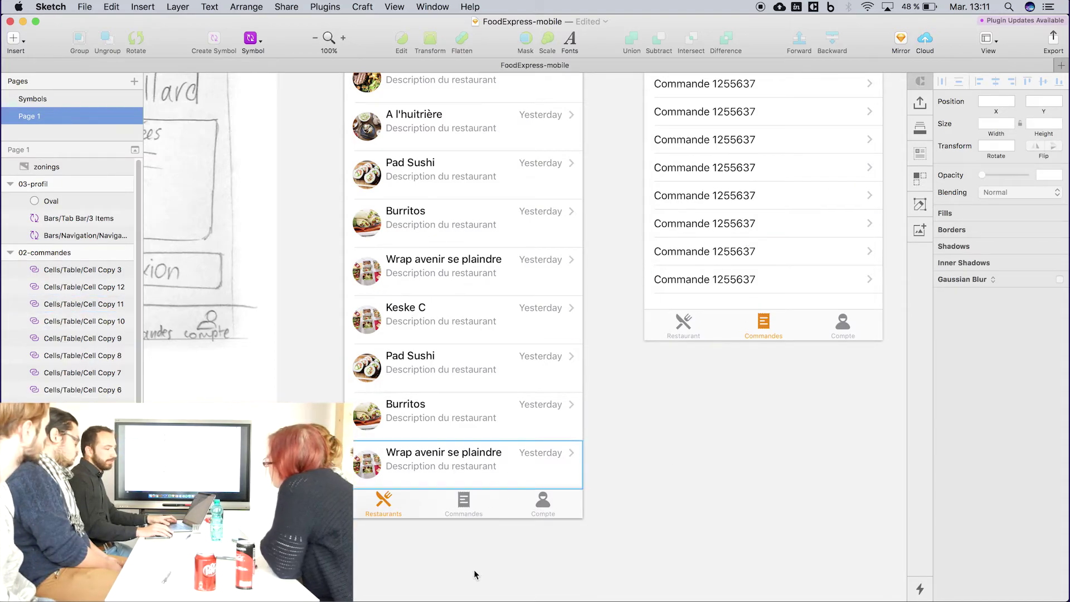
left_click(466, 507)
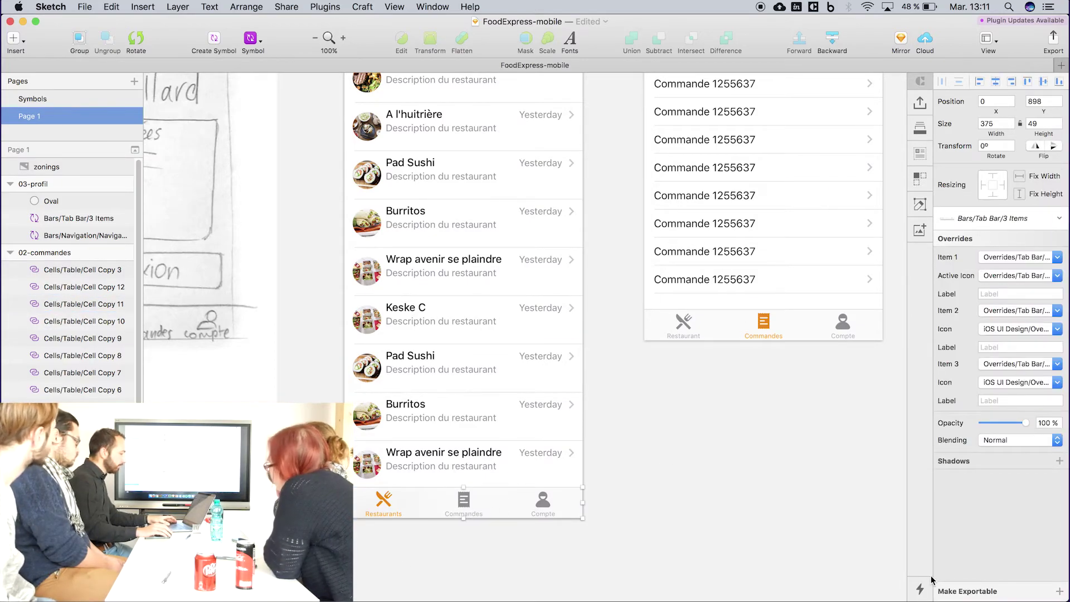
left_click(920, 589)
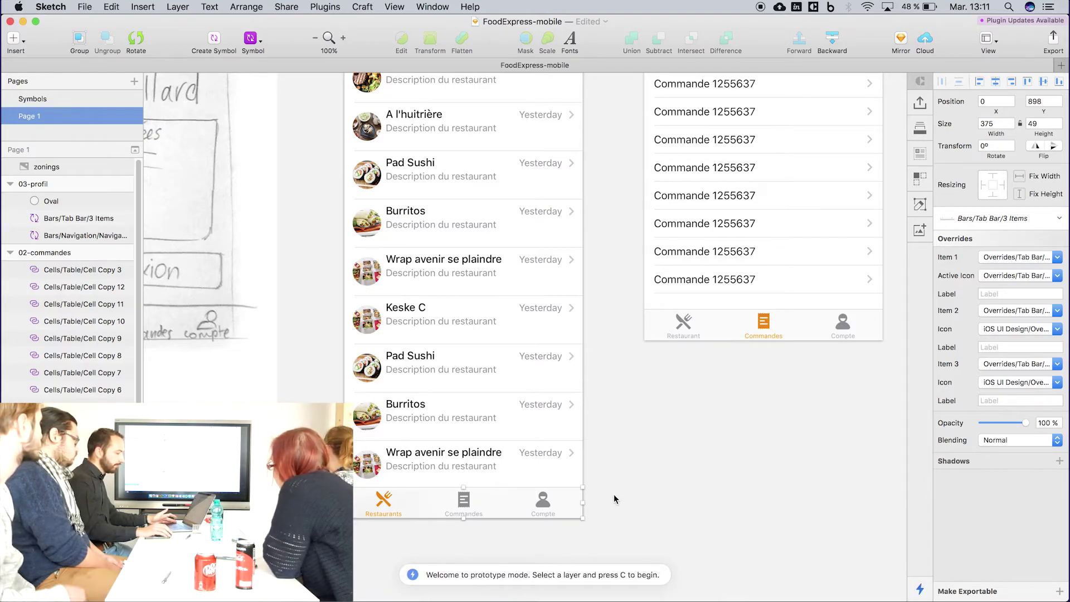
key("c")
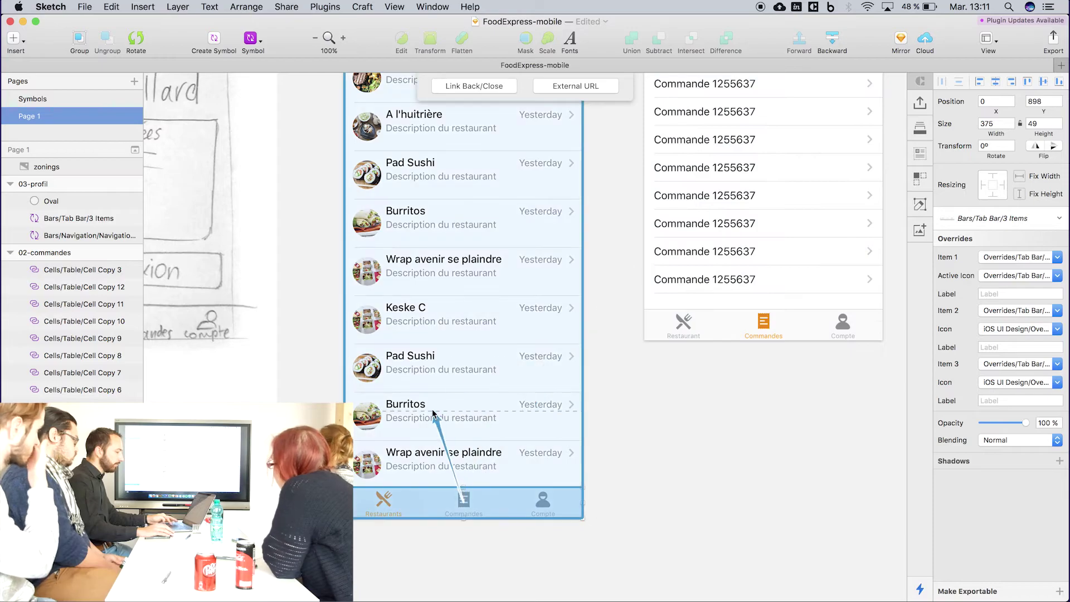
left_click(658, 296)
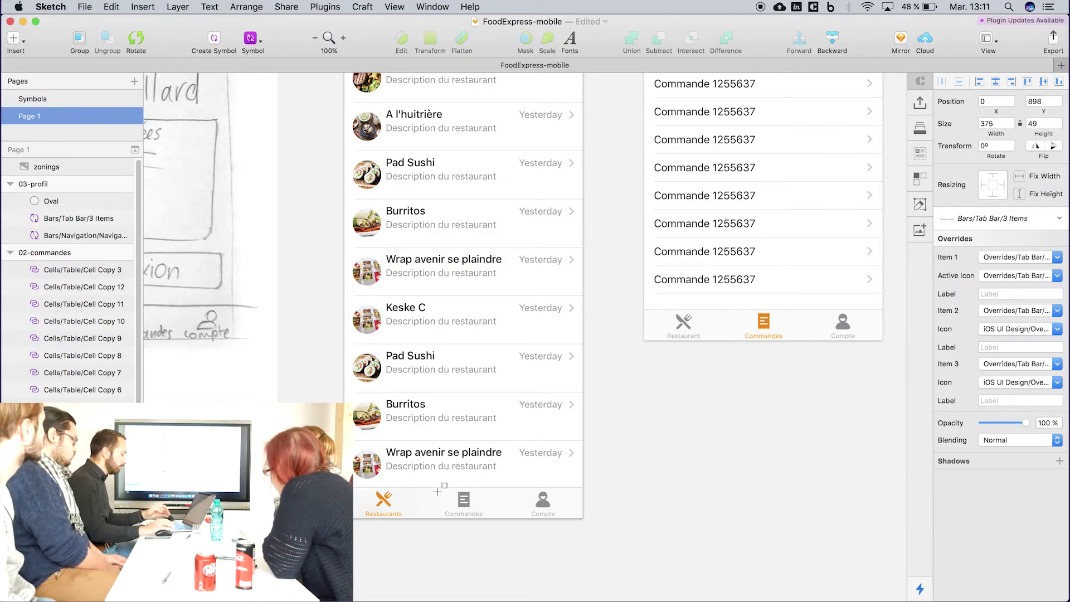
Draw a rectangle of about 104 × 48 over the Restaurant artboard's Commandes tab, fill it yellow and group it
left_click_drag(434, 490, 499, 517)
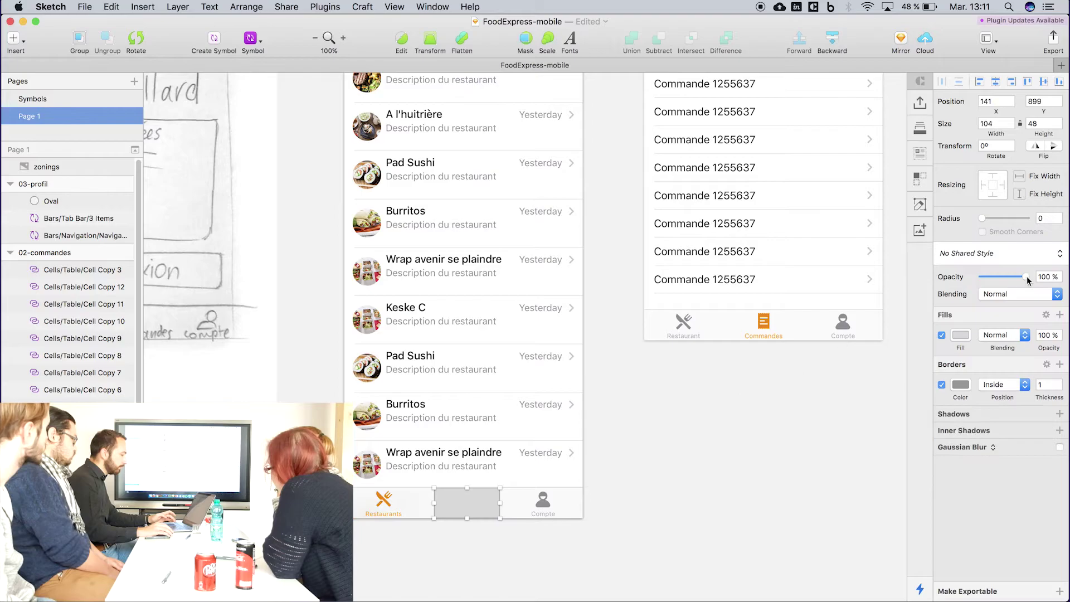
left_click(964, 335)
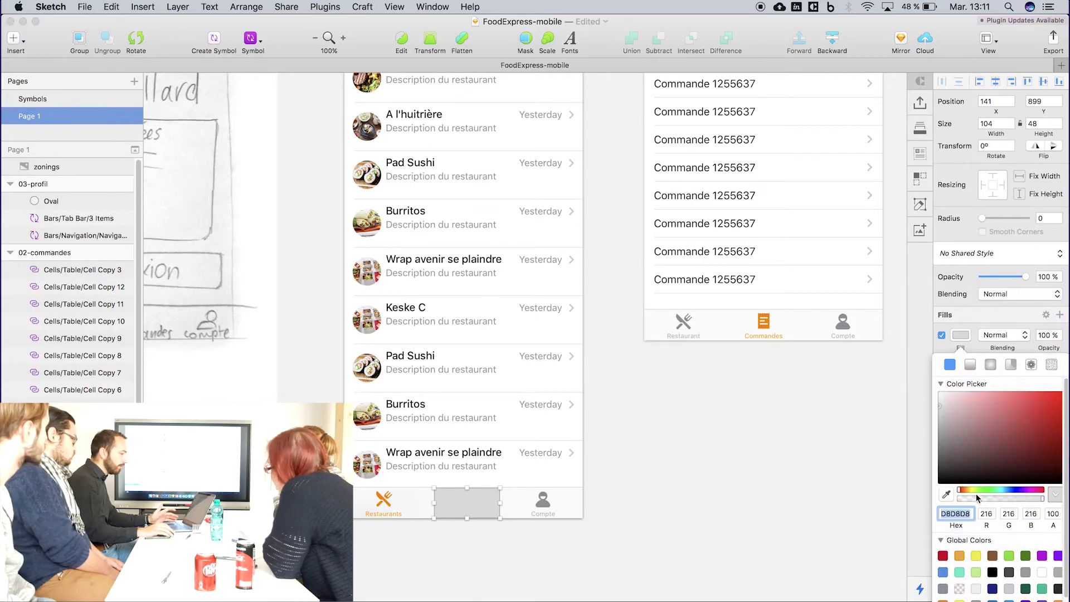
left_click(976, 556)
left_click(791, 513)
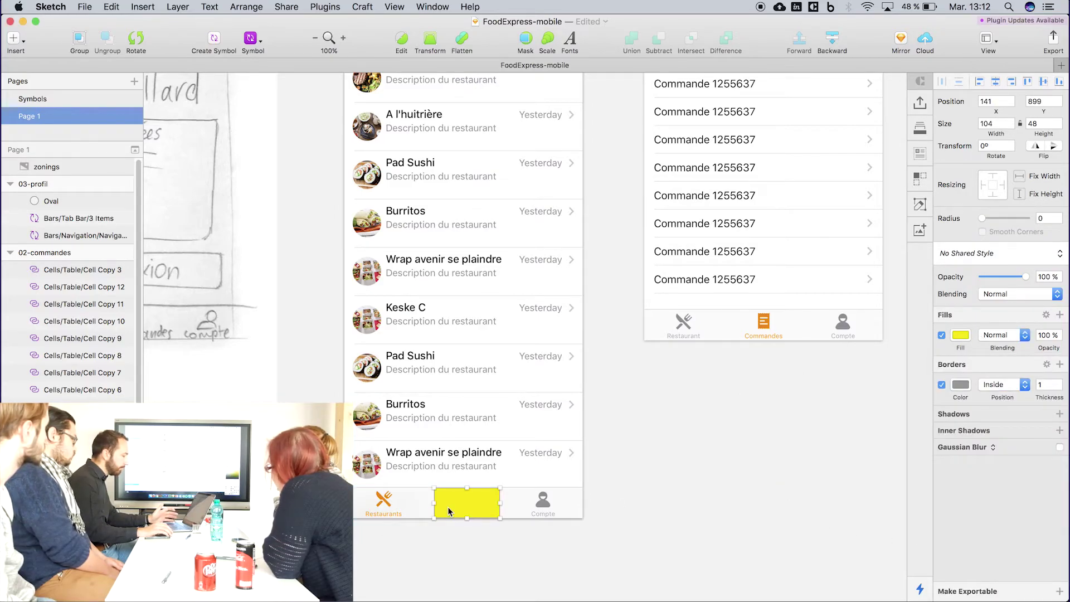
key("super+g")
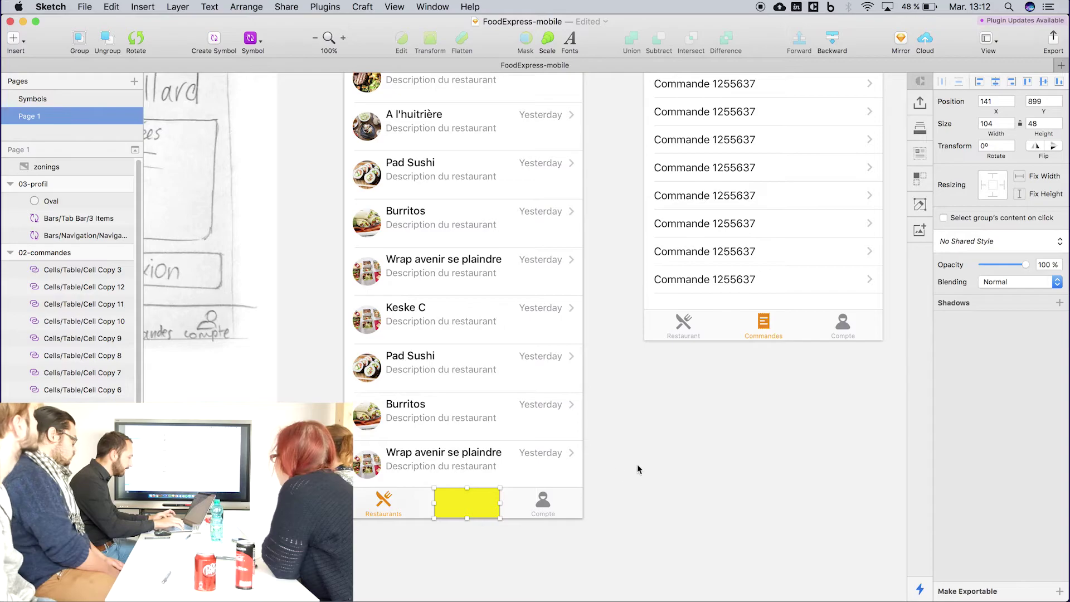
Link the group over the Commandes tab to the 02-commandes artboard with the Tap gesture and Dissolve transition
key("w")
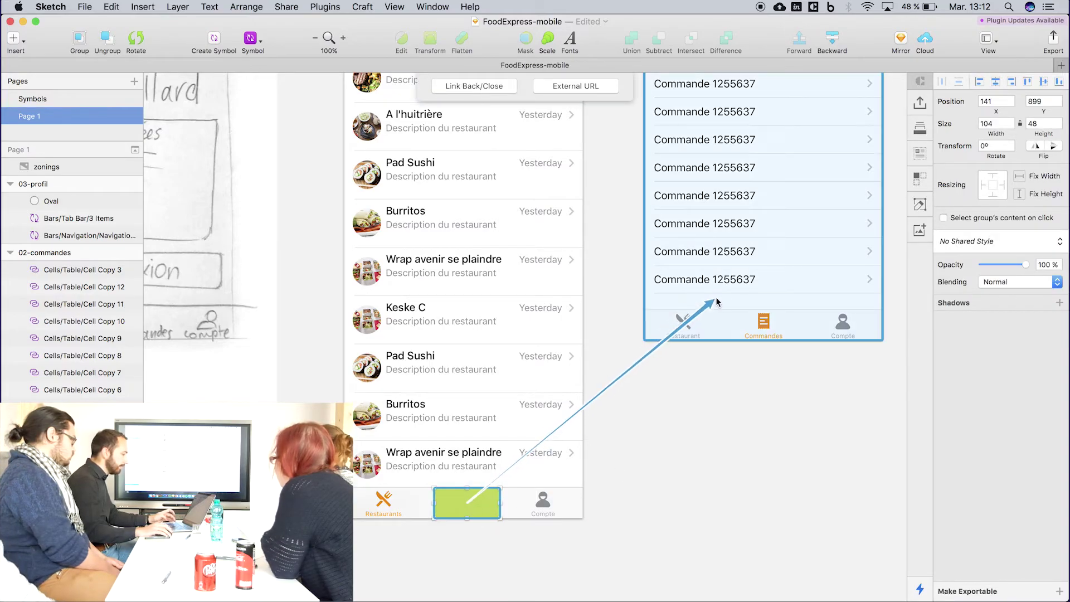
left_click(718, 301)
left_click(837, 293)
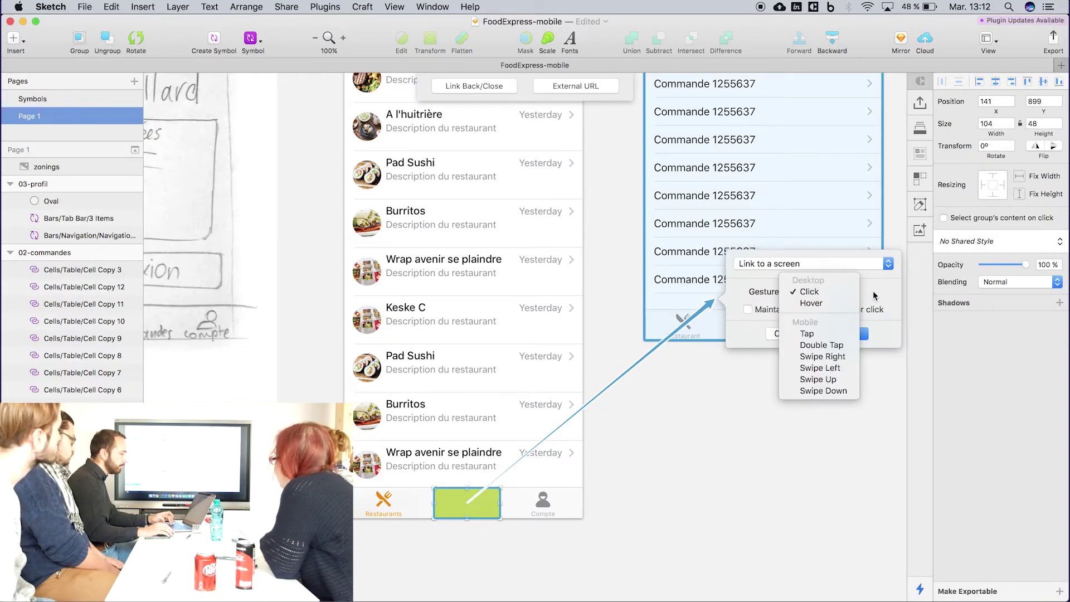
left_click(833, 334)
left_click(847, 304)
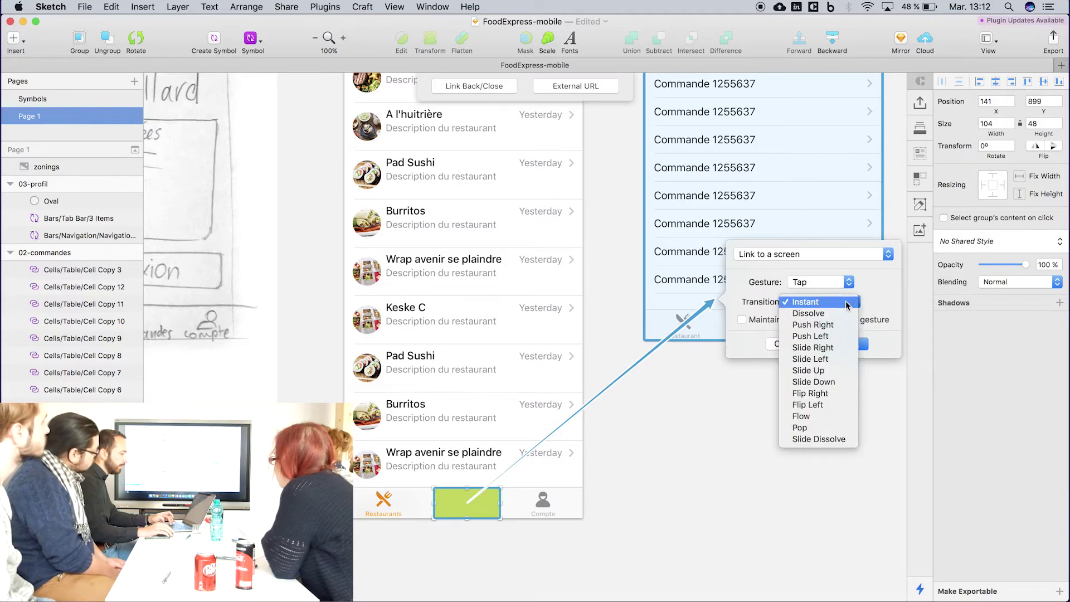
left_click(844, 314)
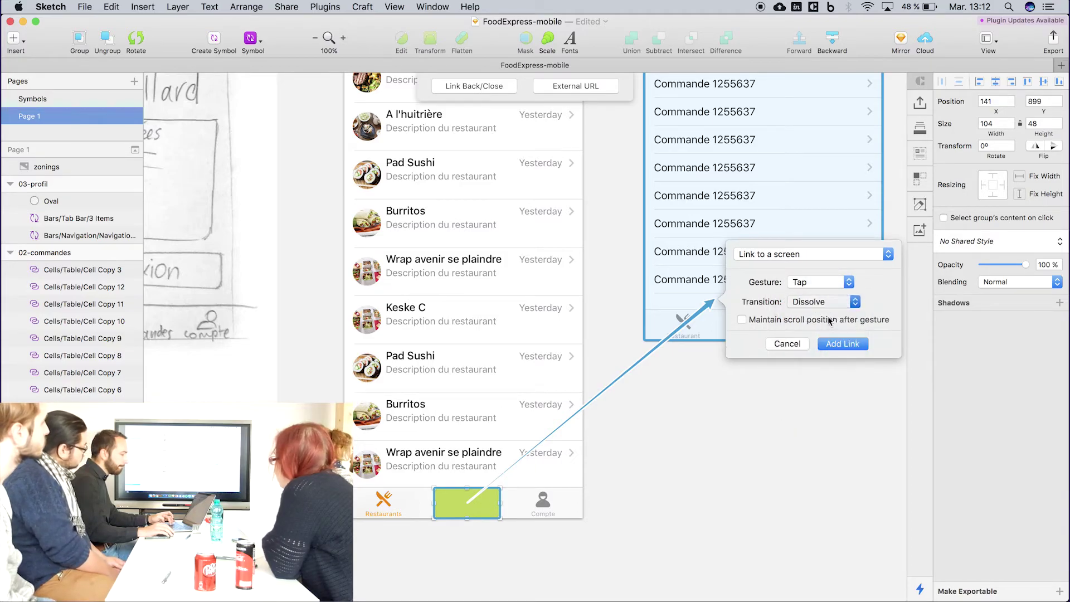
left_click(843, 343)
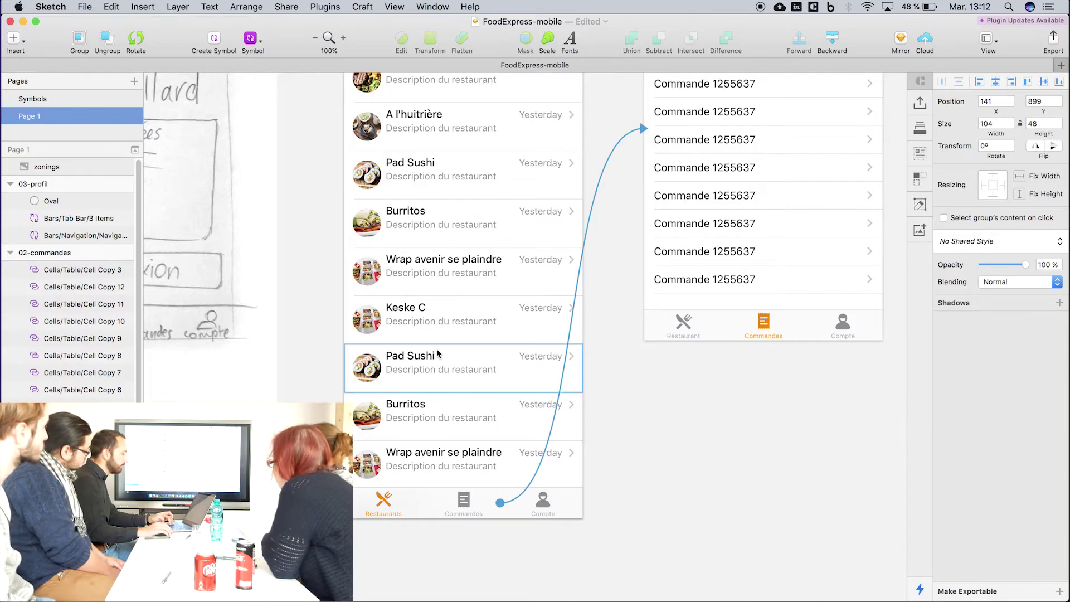
Duplicate the yellow rectangle inside its group and place the copy over the Restaurant artboard's Compte tab
scroll(616, 254, "up", 2)
scroll(617, 255, "right", 2)
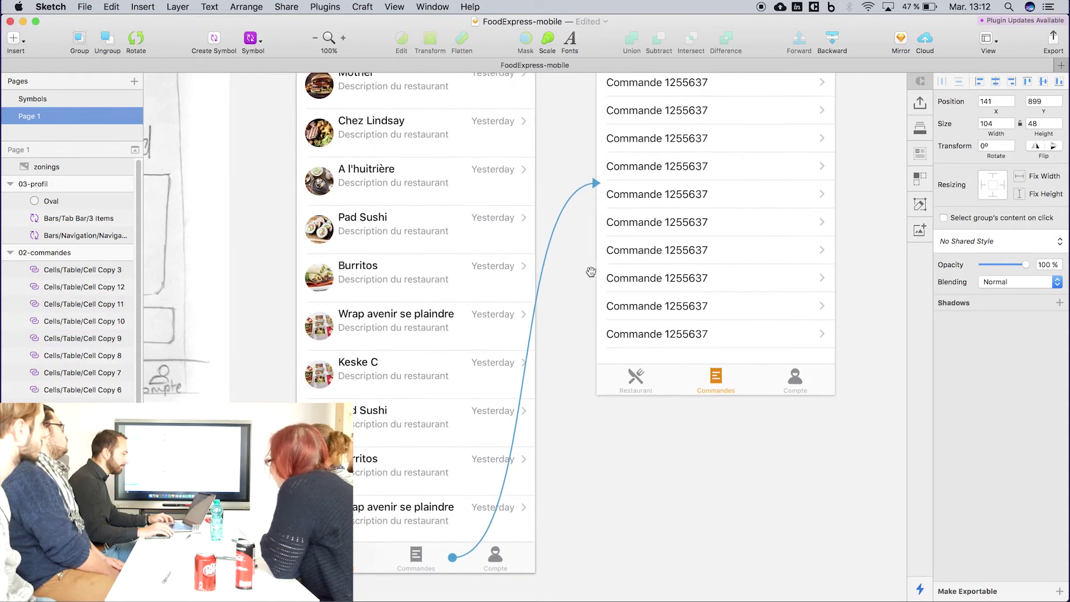
scroll(590, 266, "up", 1)
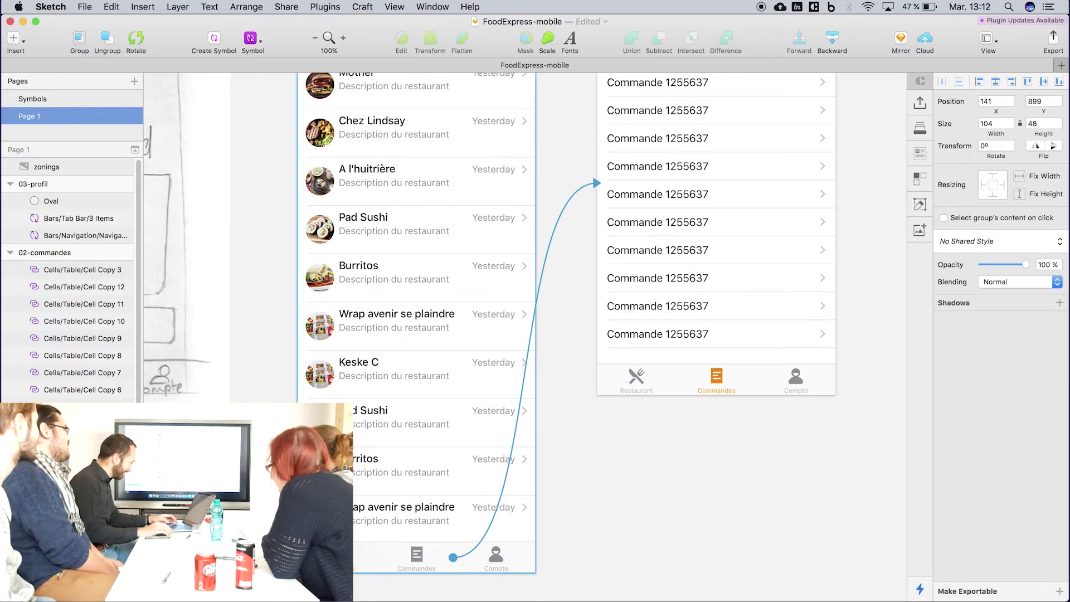
double_click(419, 557)
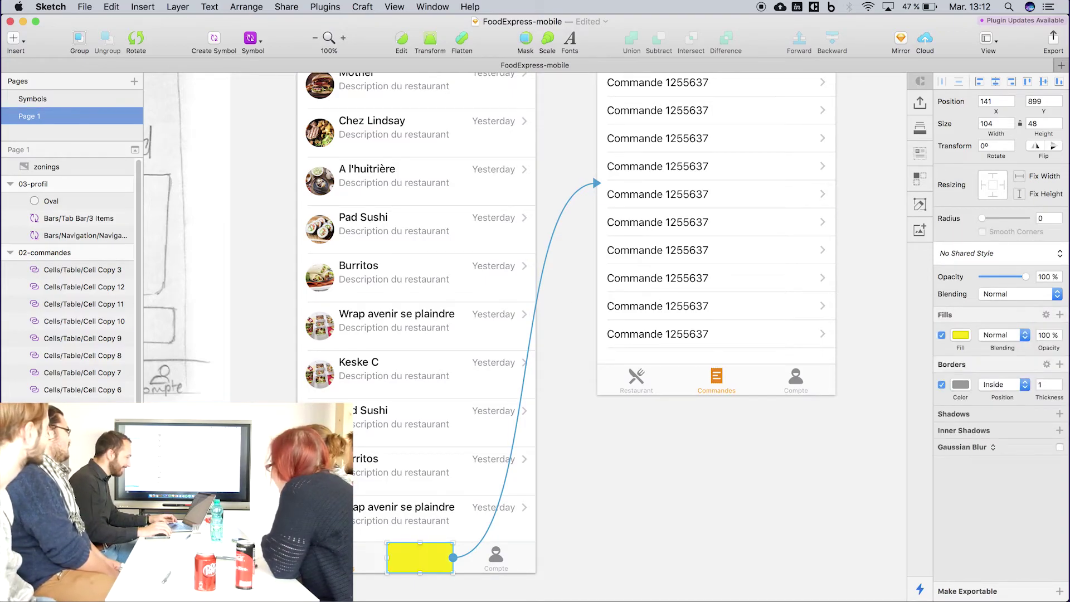
left_click_drag(434, 557, 495, 554)
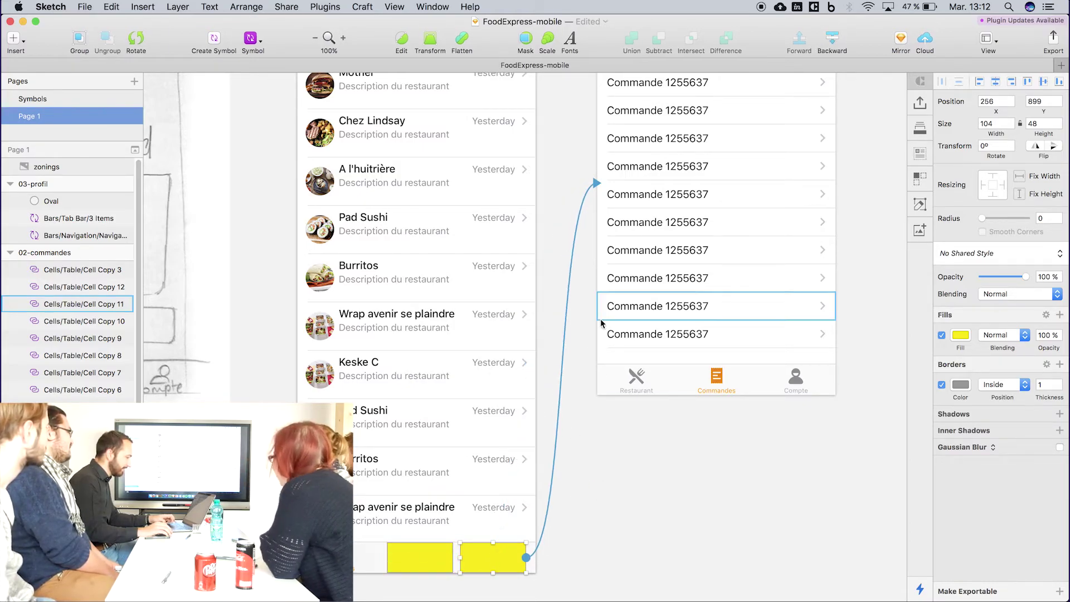
Link the yellow rectangle over the Compte tab to the 03-profil artboard and deselect it
scroll(666, 454, "right", 6)
scroll(666, 454, "down", 1)
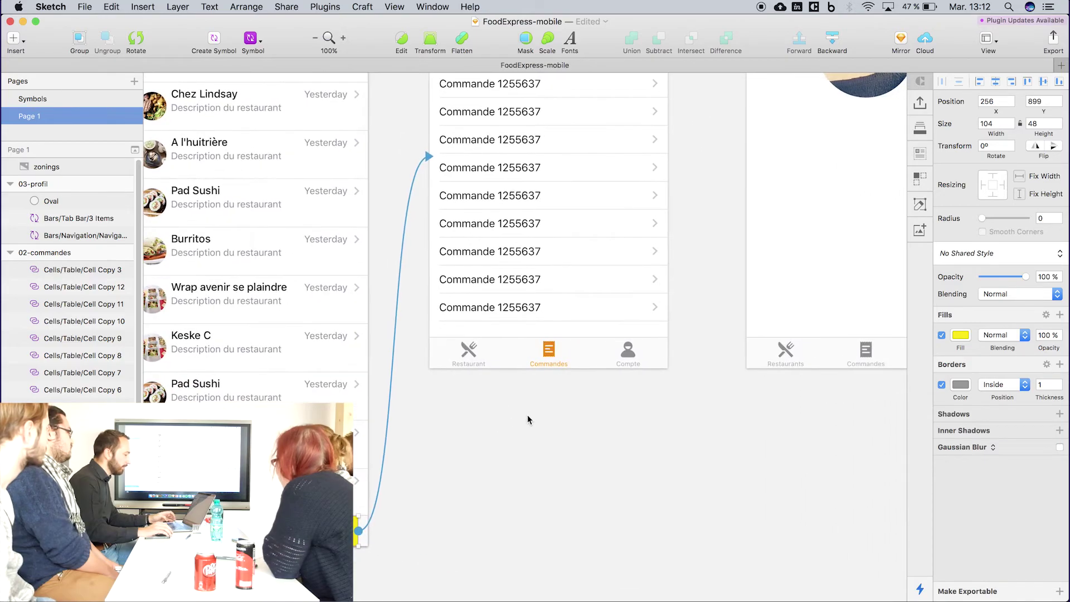
key("c")
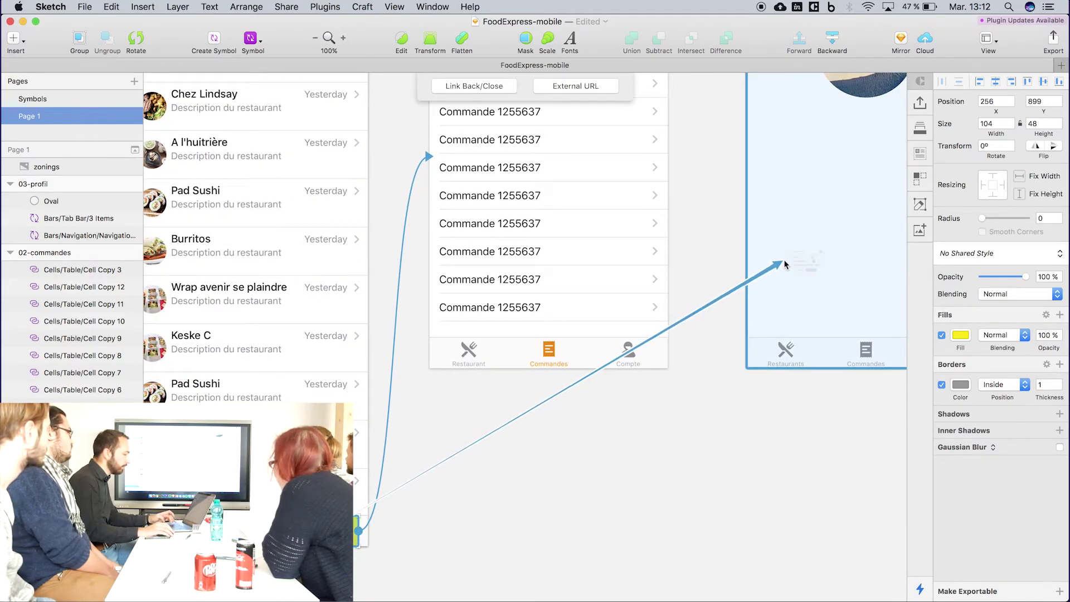
left_click(782, 263)
left_click(910, 264)
left_click(914, 277)
left_click(910, 305)
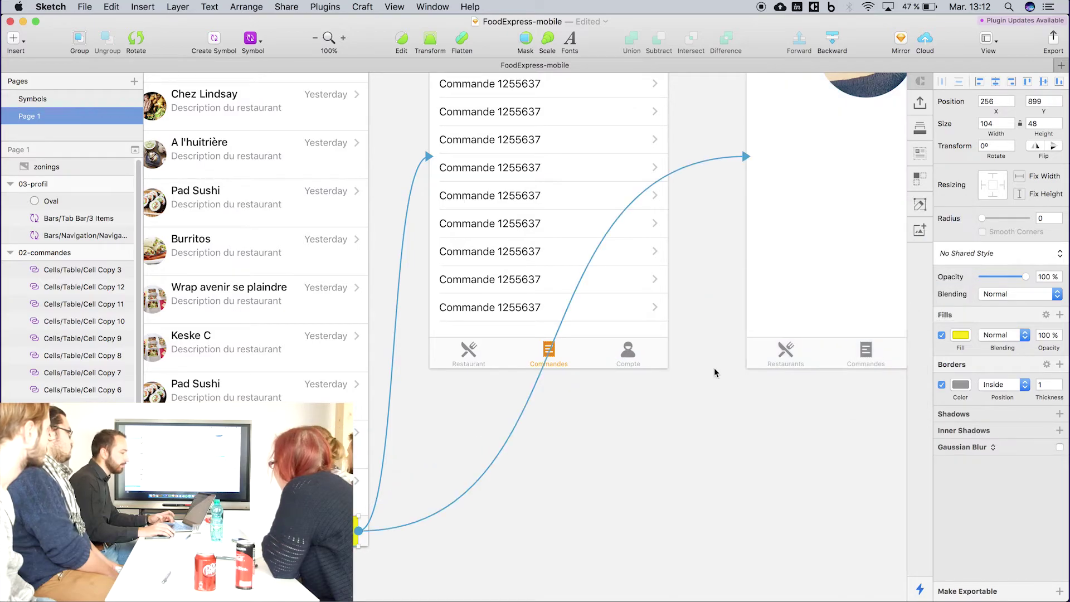
left_click(504, 499)
scroll(504, 499, "left", 3)
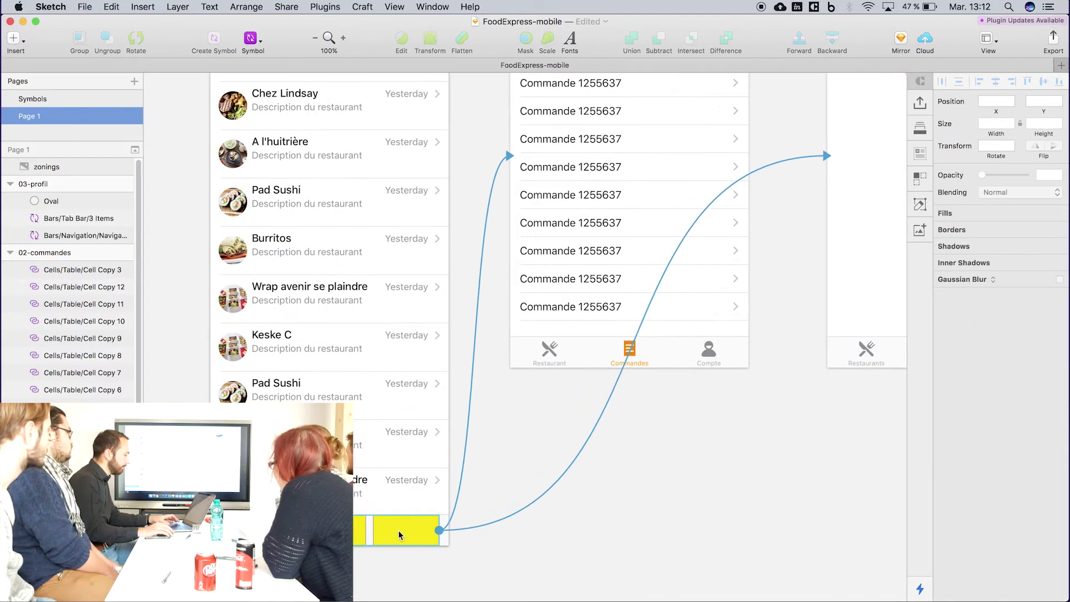
Link the yellow rectangle over the Restaurant artboard's Compte tab to the 03-profil artboard with the Tap gesture and Dissolve transition
left_click(398, 531)
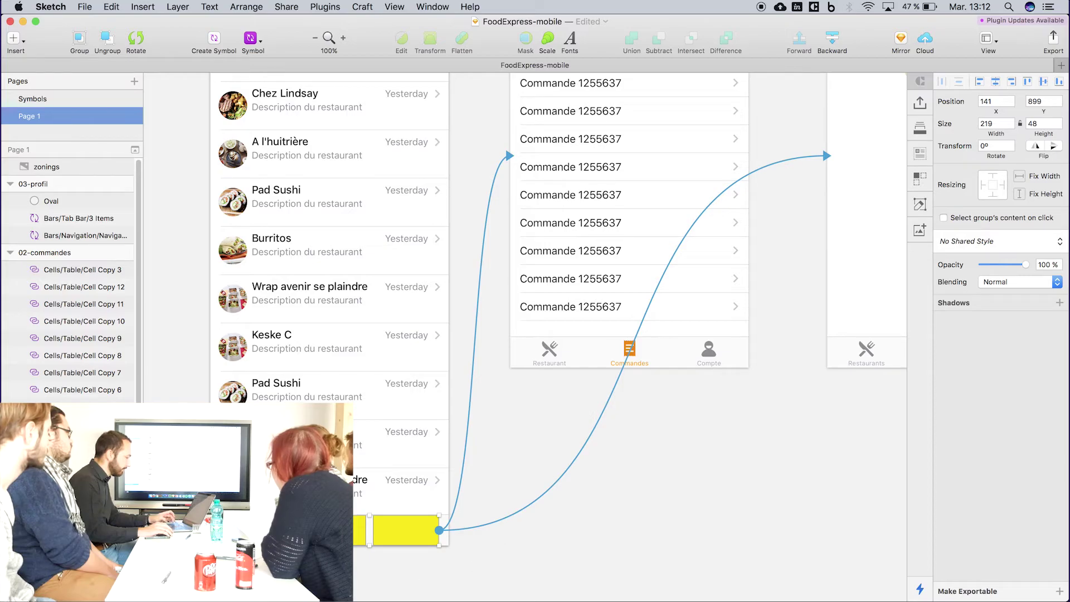
key("Return")
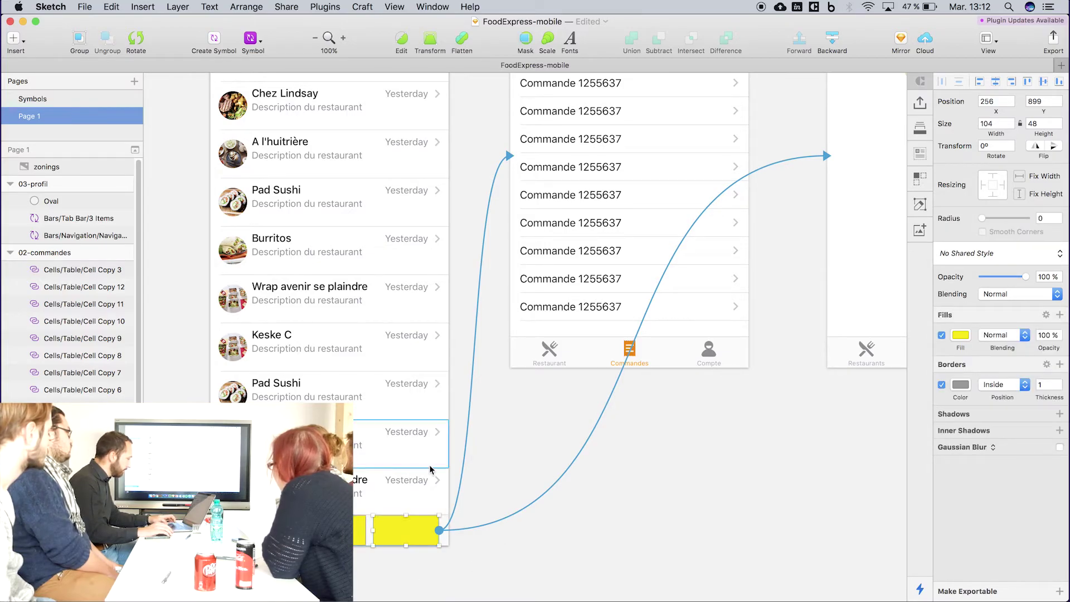
key("w")
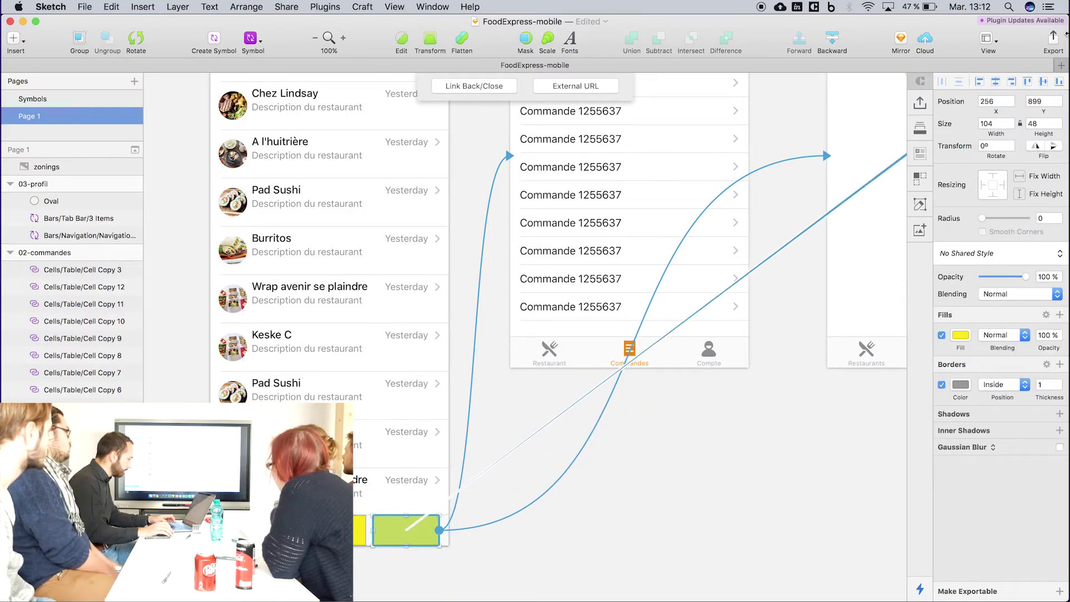
left_click(867, 231)
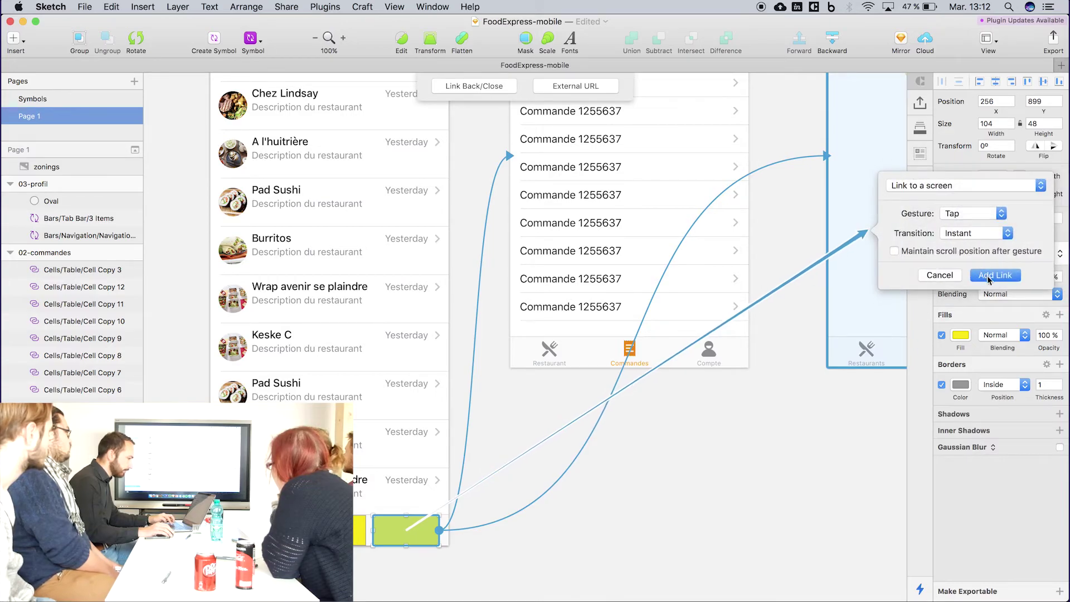
left_click(1000, 237)
left_click(998, 247)
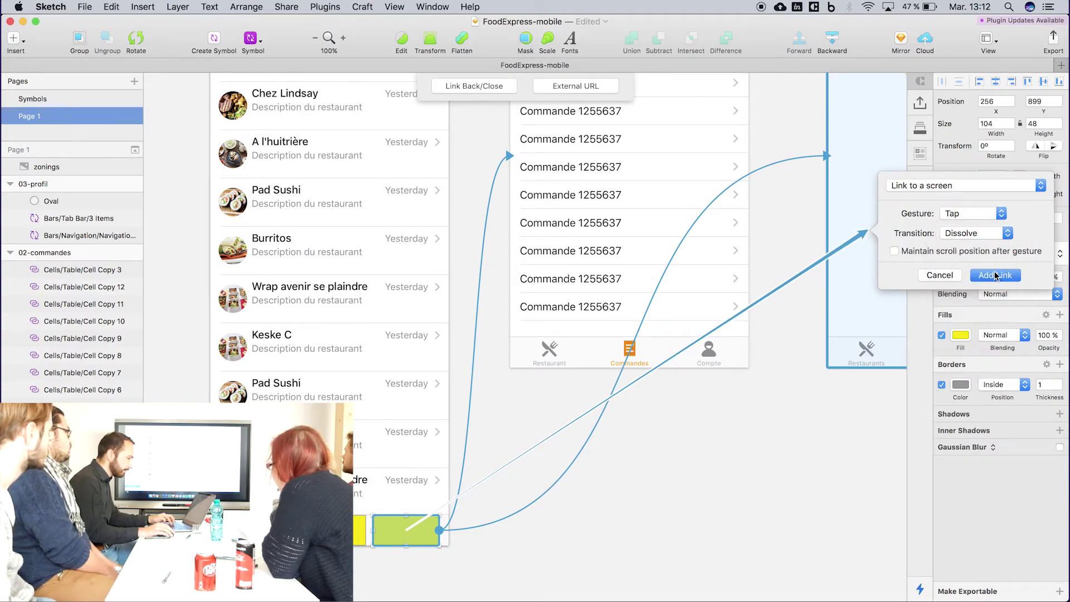
key("Return")
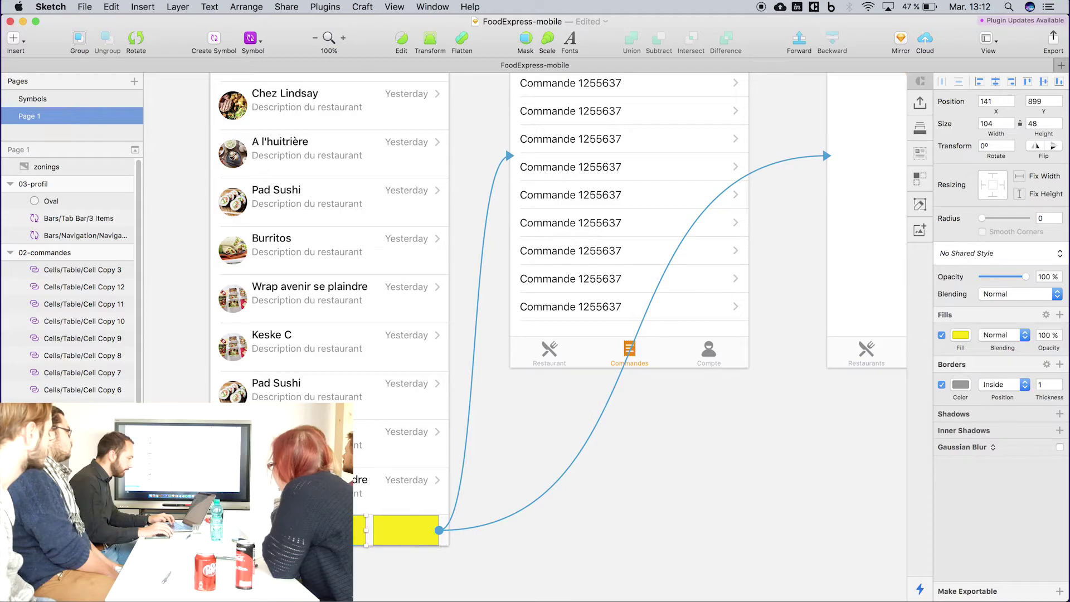
Link the yellow rectangle over the Commandes tab itself to the 02-commandes artboard with the Tap gesture and Dissolve transition
key("w")
left_click(548, 339)
left_click(689, 338)
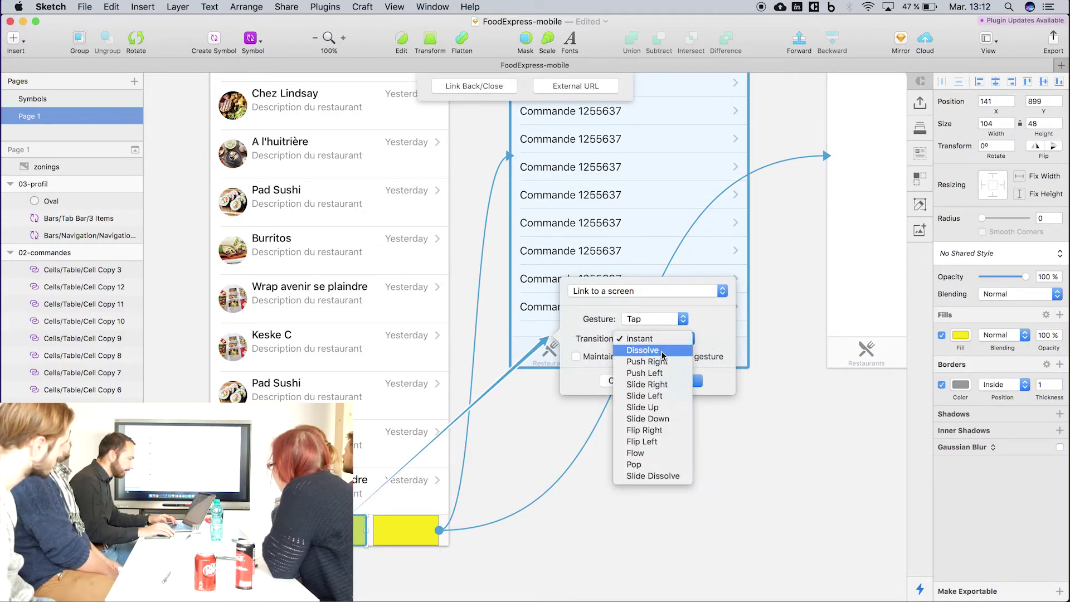
left_click(646, 351)
key("Return")
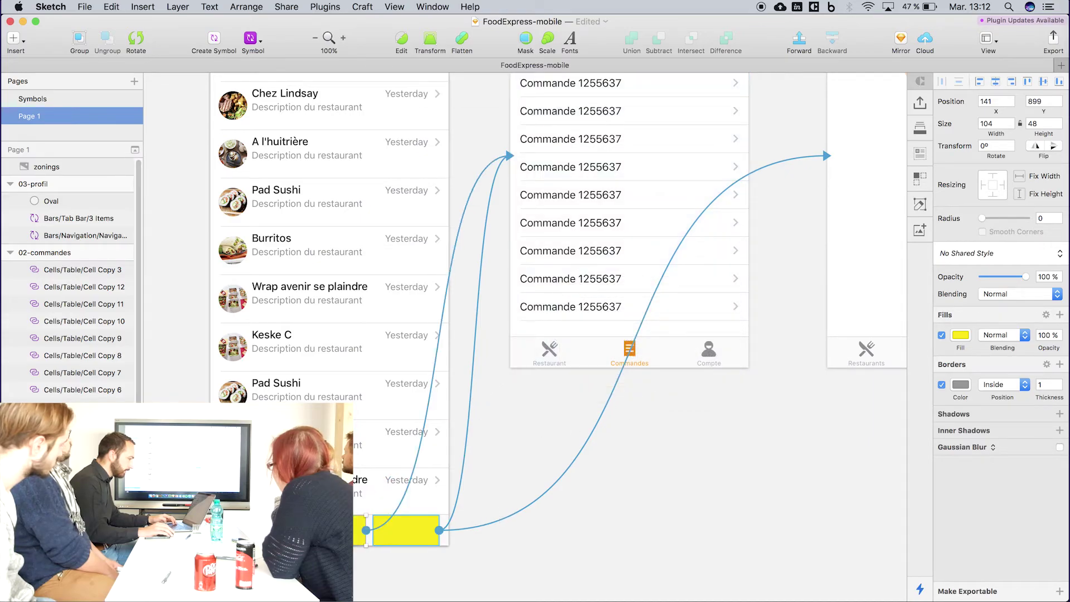
Ungroup and regroup the two yellow tab rectangles to drop the group's own link to 02-commandes
left_click(405, 530, "shift")
key("super+g")
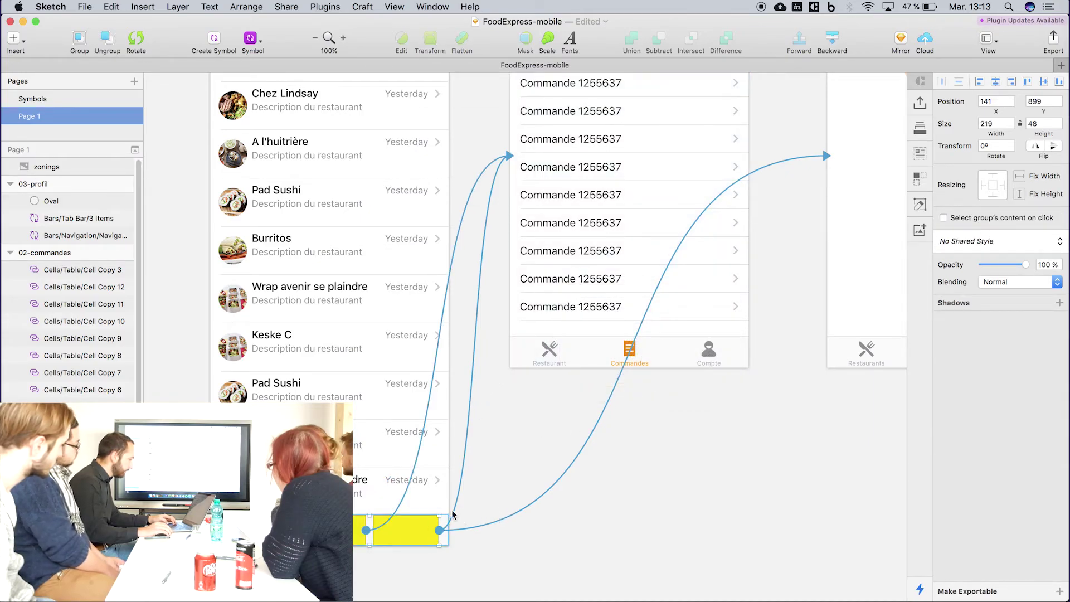
key("shift+super+g")
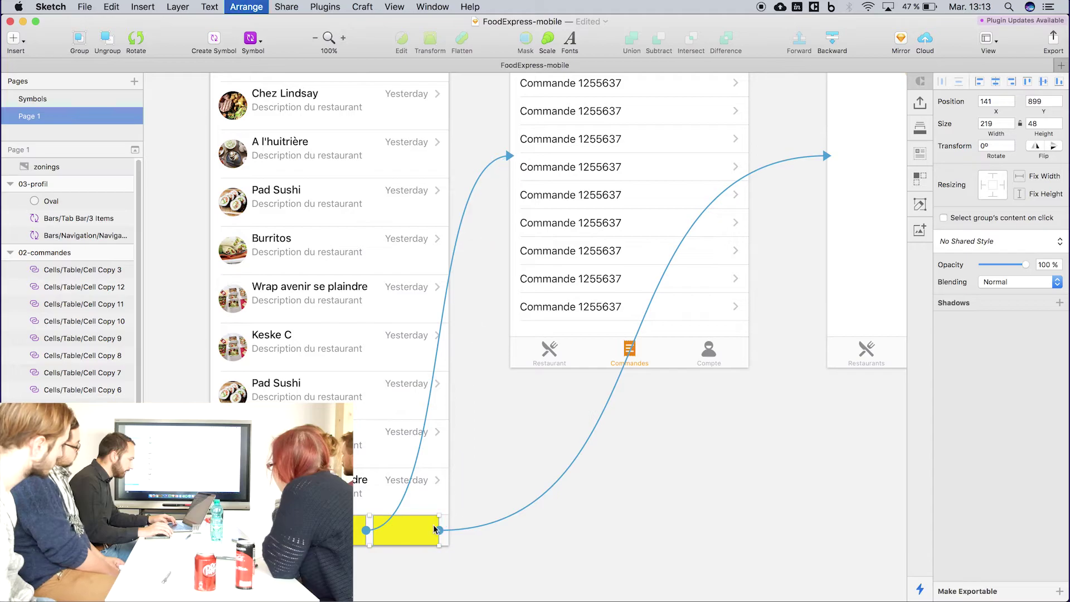
key("super+g")
key("super+c")
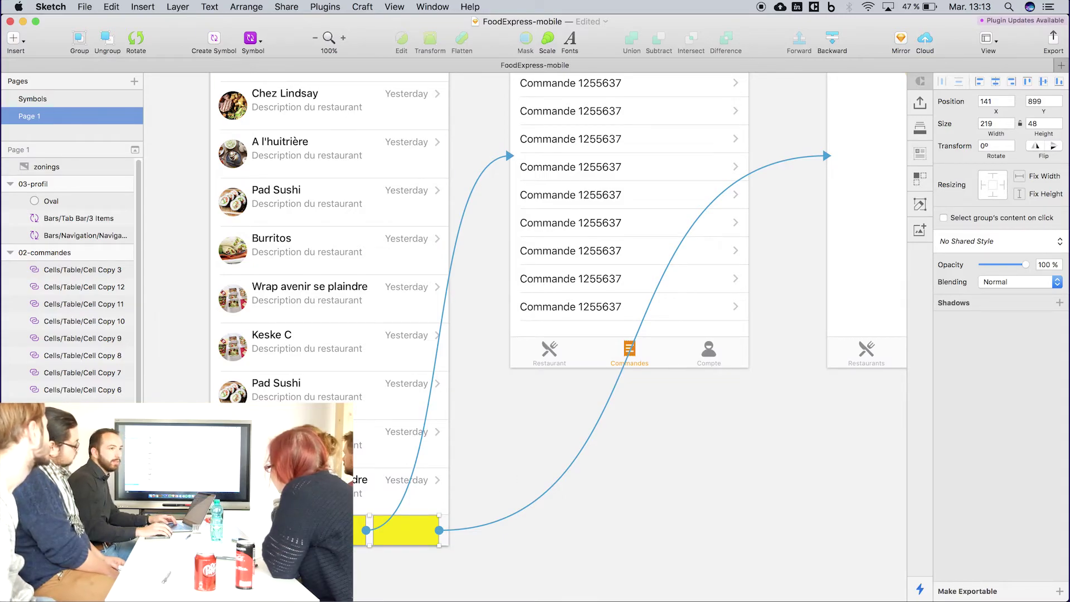
Hide the hitzones group and sync only the 01-restaurants artboard to InVision with its hotspots included
left_click_drag(407, 253, 461, 406)
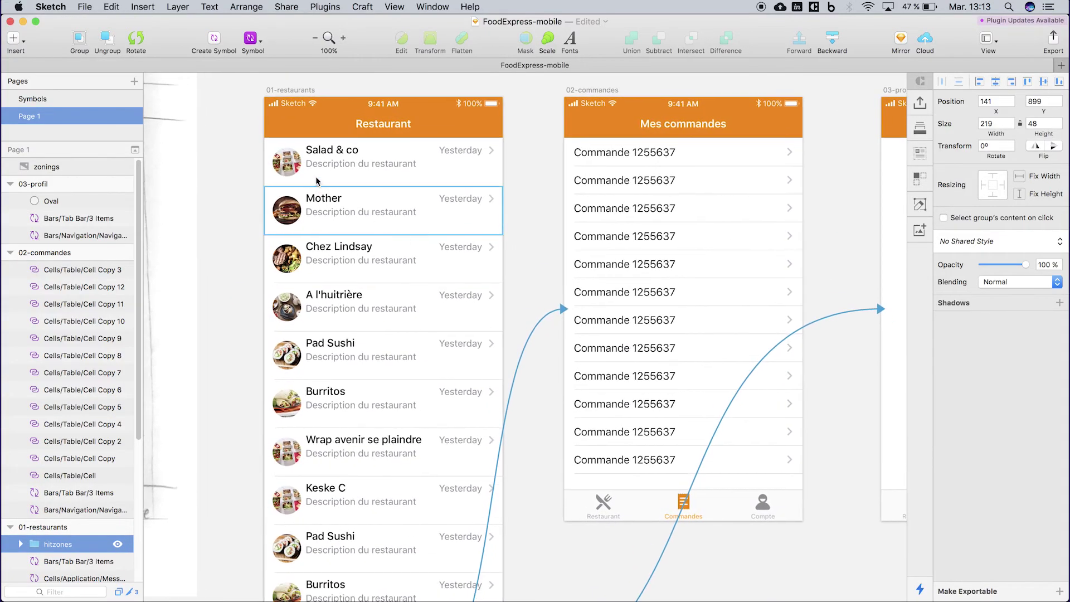
left_click(287, 88)
left_click(920, 103)
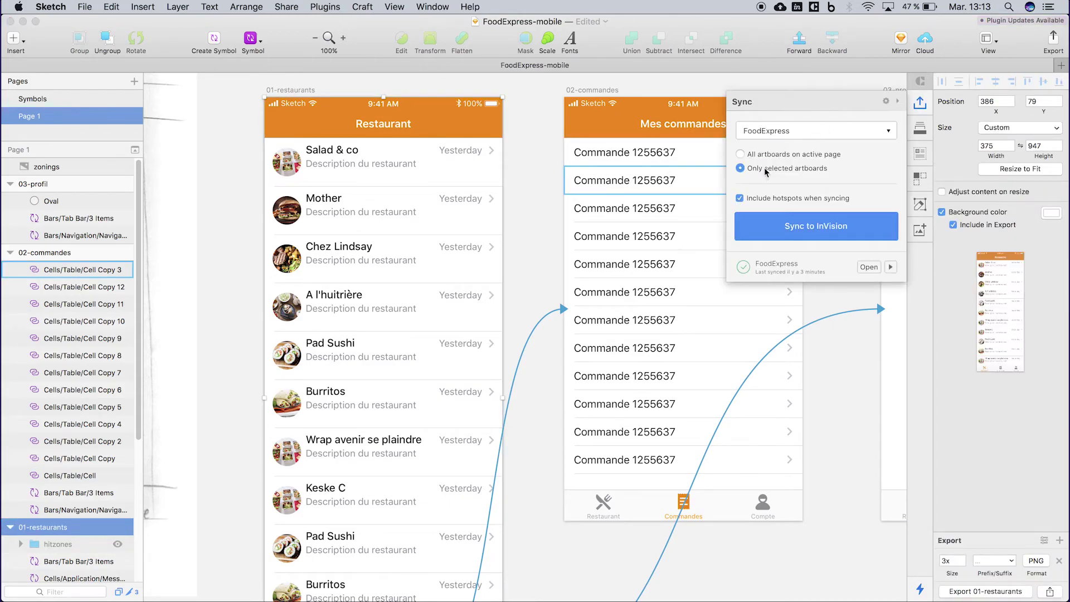
left_click(827, 223)
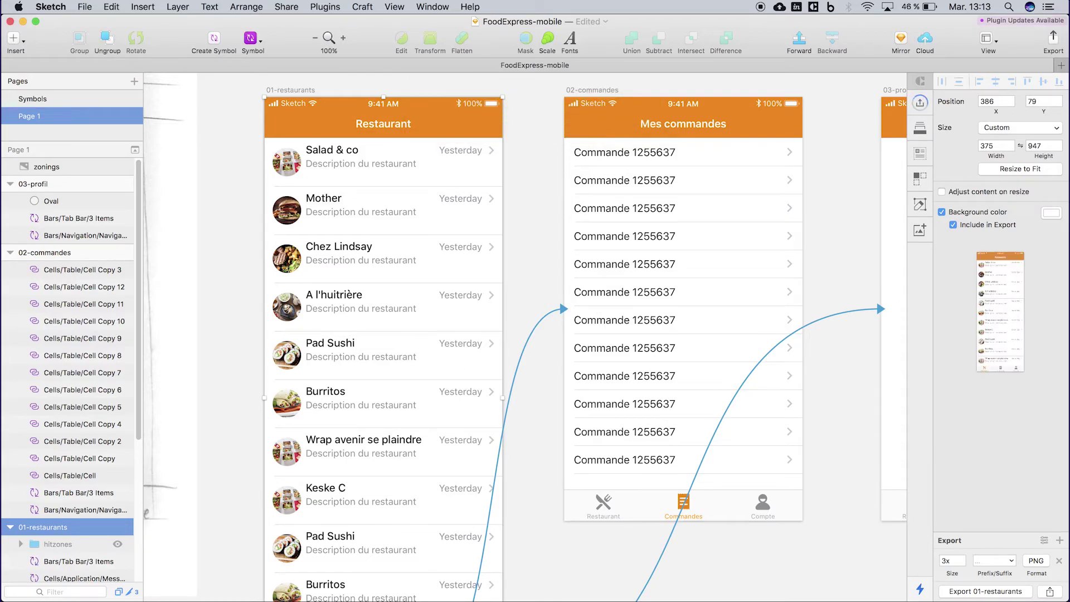
Switch to Firefox and preview the prototype, testing the Restaurant tab, the list scrolling and the Commandes hotspot
key("super+Tab")
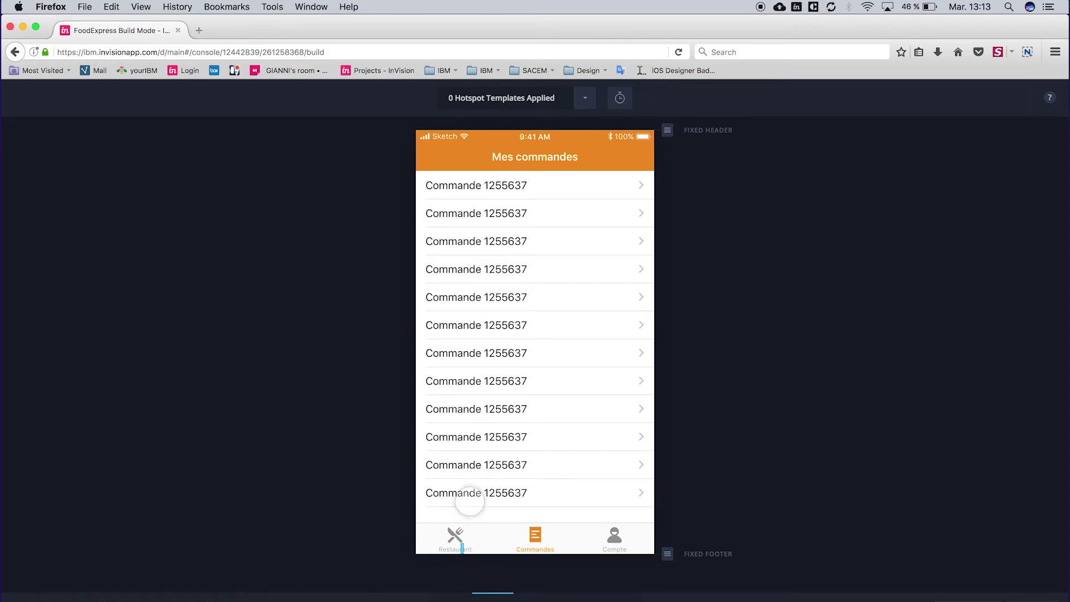
key("p")
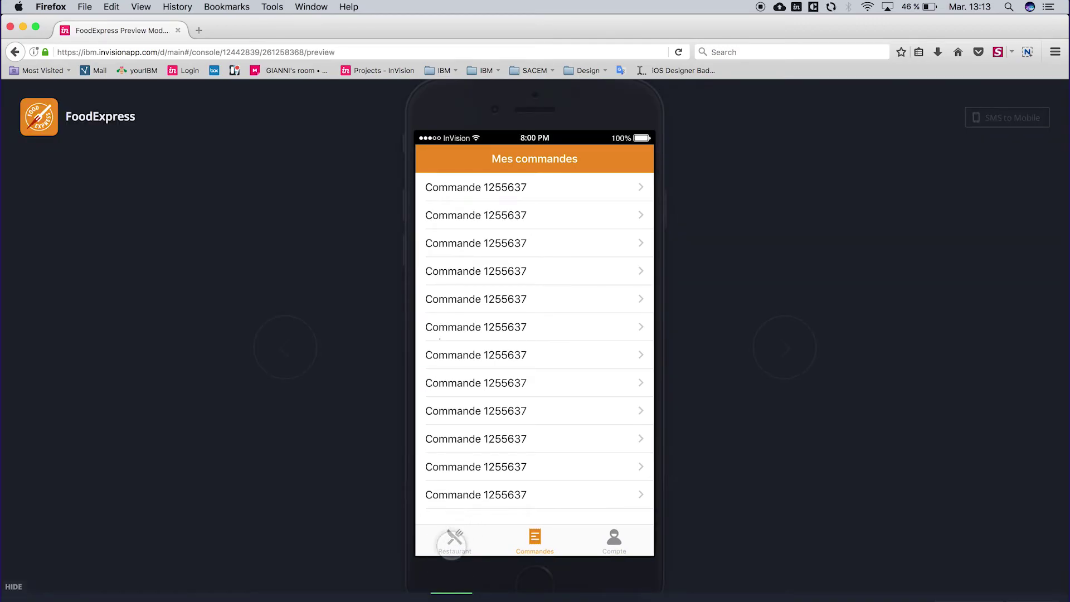
left_click(459, 533)
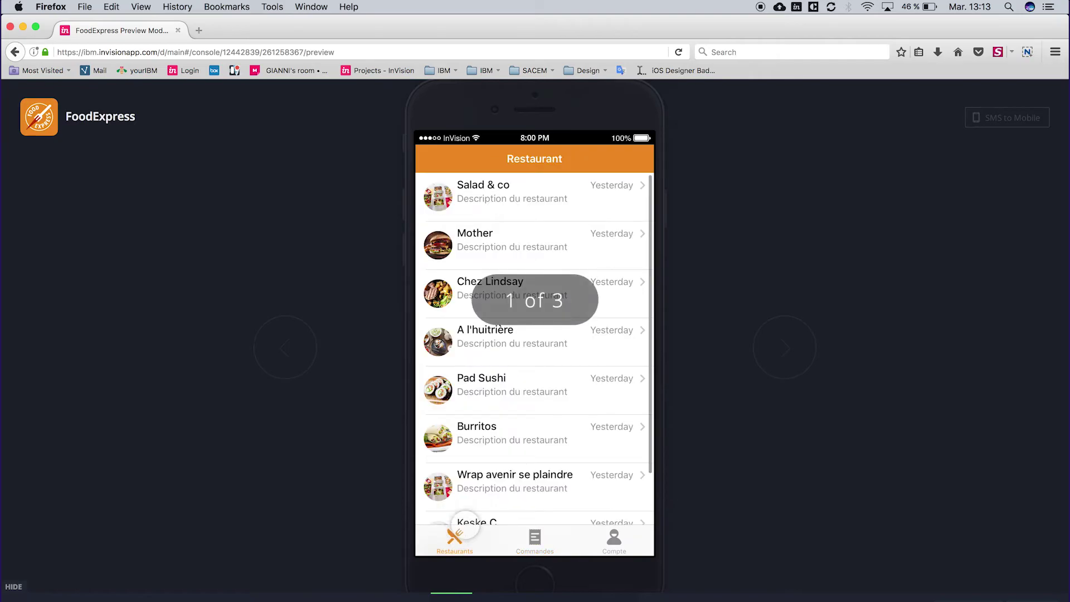
scroll(549, 401, "down", 5)
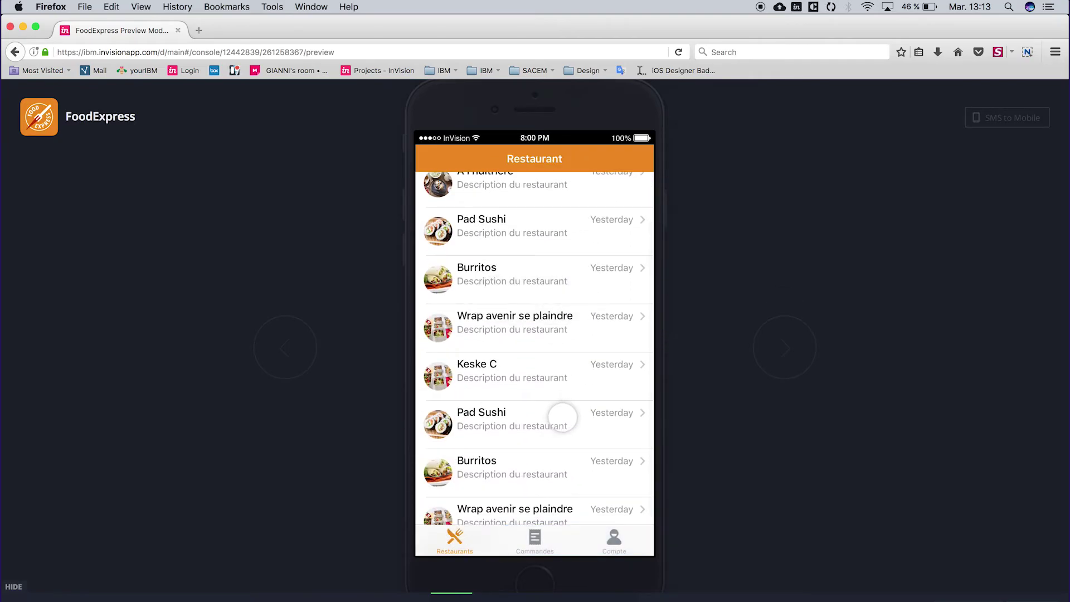
left_click(550, 470)
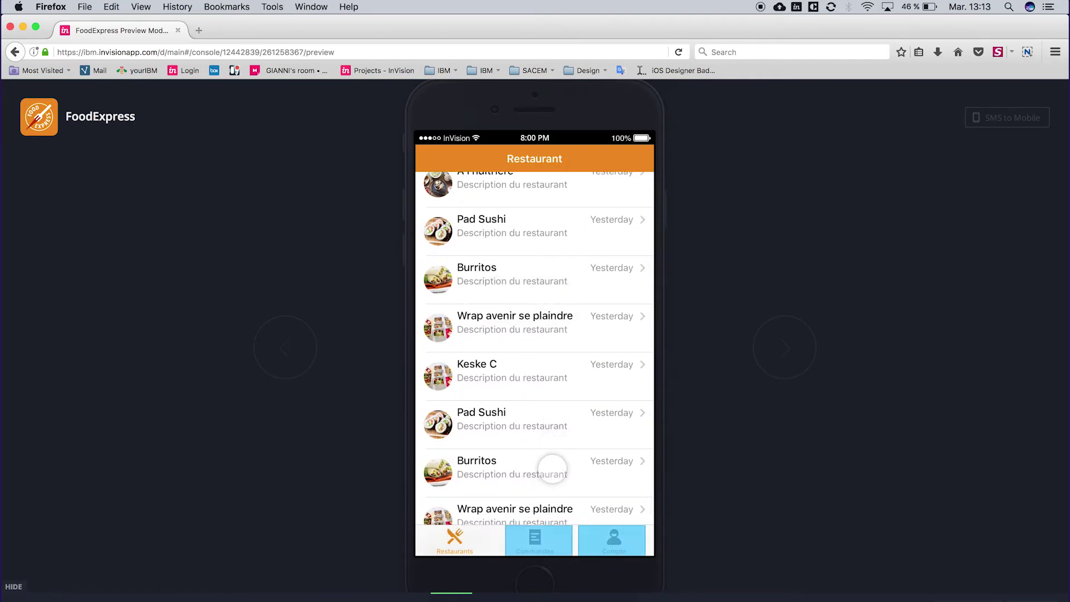
left_click(538, 541)
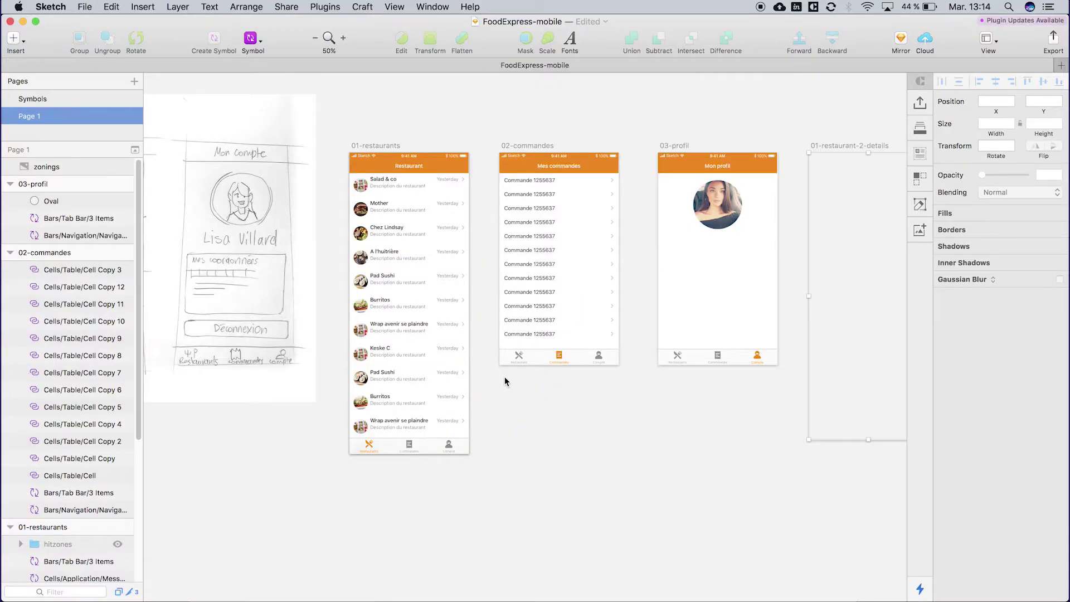
In Sketch, move the 01-restaurant-2-details artboard below 01-restaurants at X 386, Y 1102 and sync it to InVision
scroll(801, 233, "right", 5)
left_click_drag(460, 275, 661, 233)
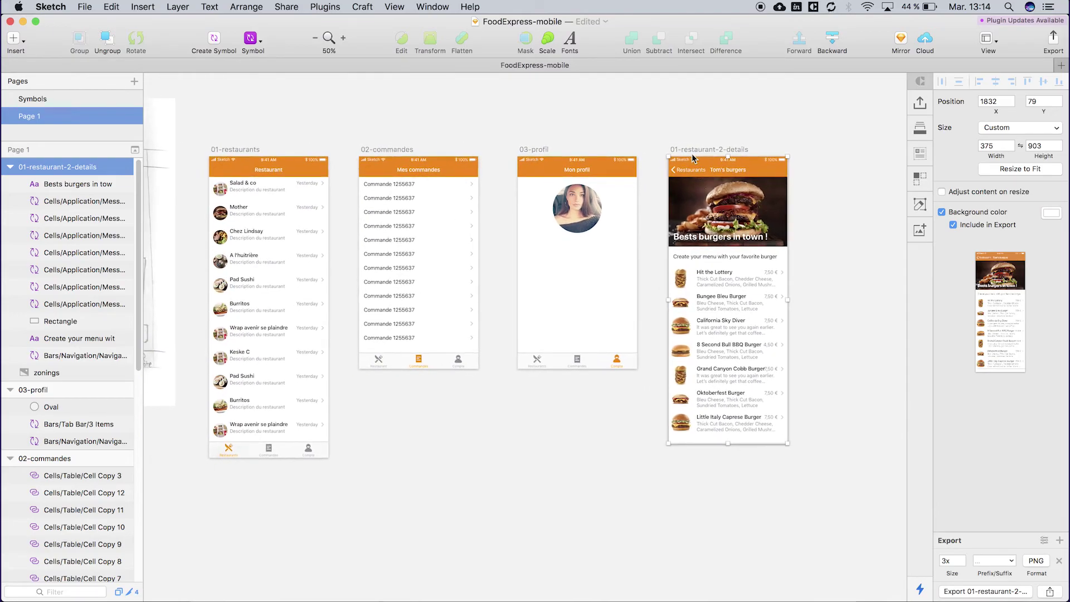
left_click_drag(697, 165, 238, 489)
scroll(336, 378, "down", 3)
scroll(337, 378, "left", 4)
scroll(336, 379, "left", 5)
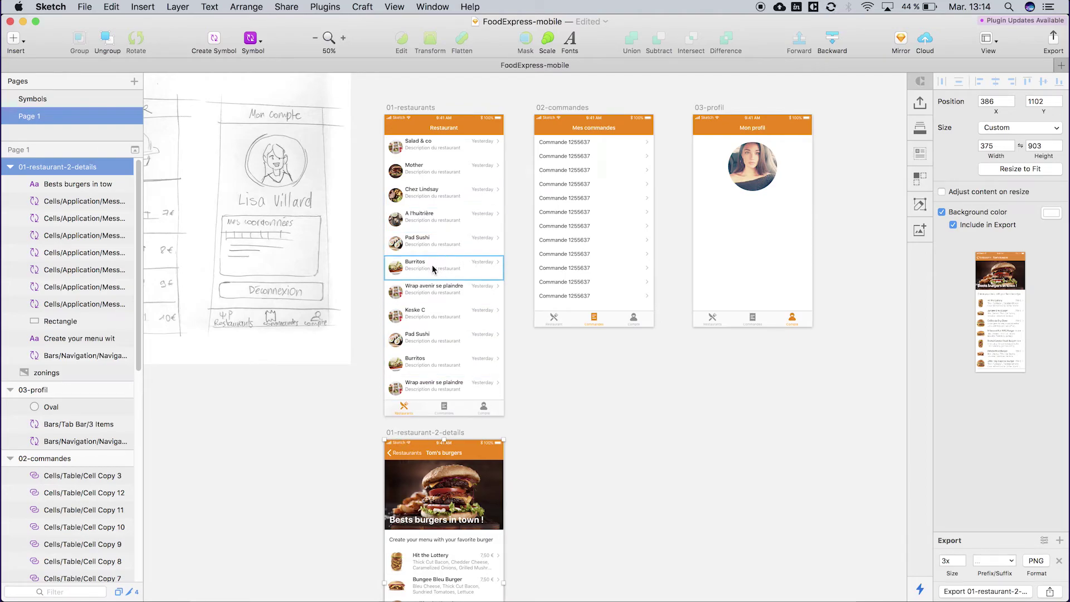
left_click(922, 101)
left_click(811, 228)
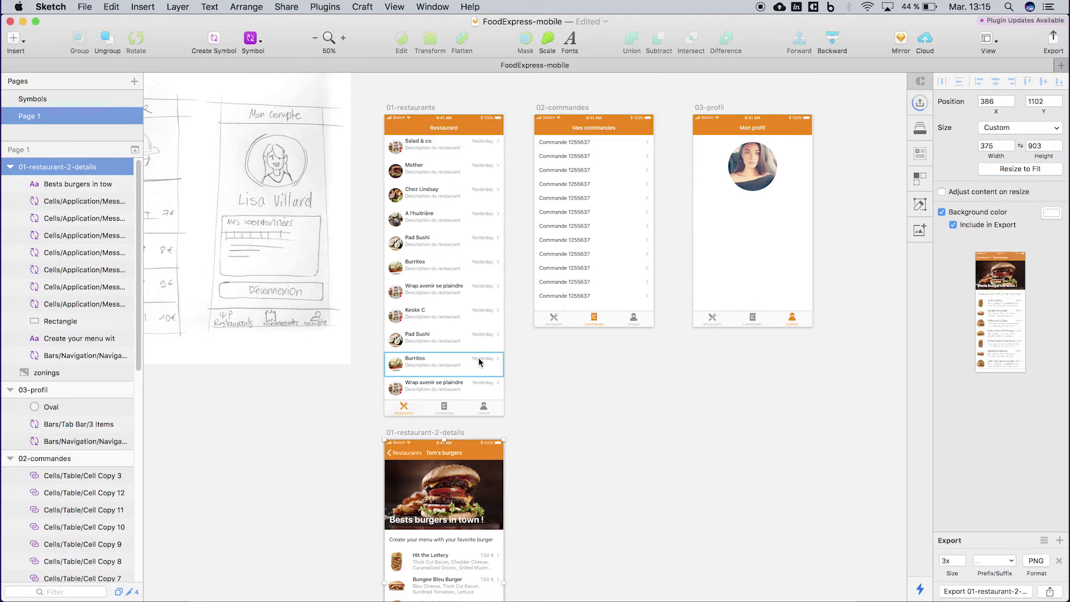
Show the hitzones group and duplicate its Compte rectangle, fitting the copy over the Mother row at about 378 × 81
scroll(478, 361, "up", 5)
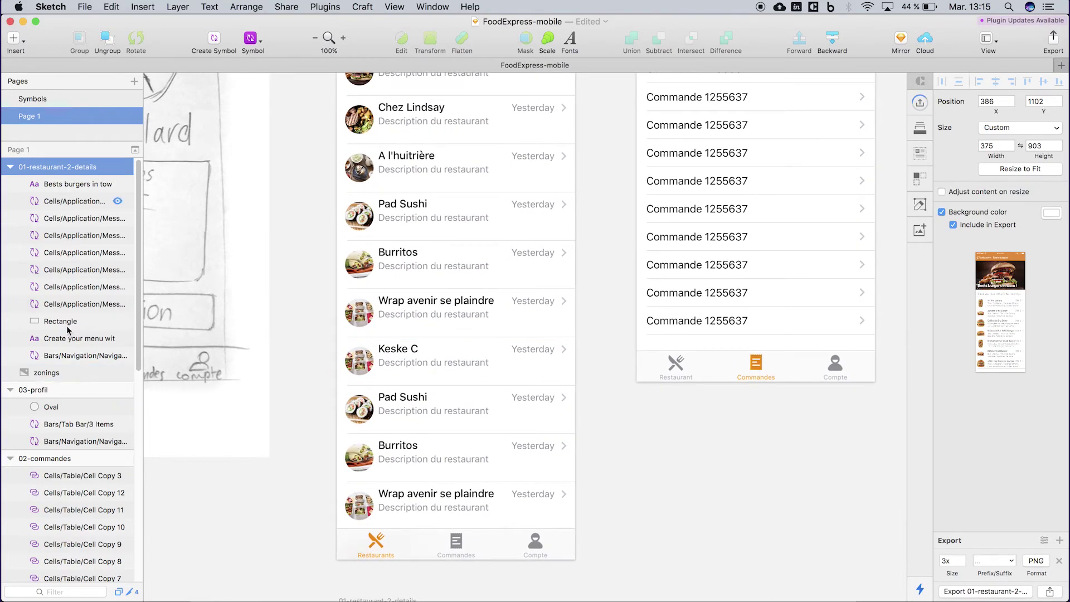
left_click(423, 413)
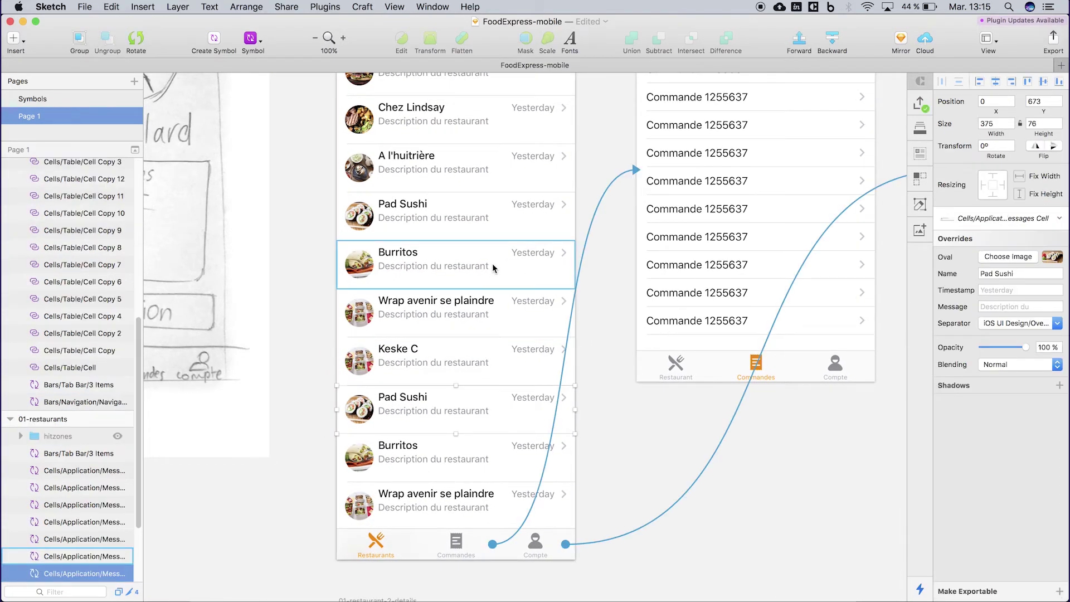
left_click(101, 438)
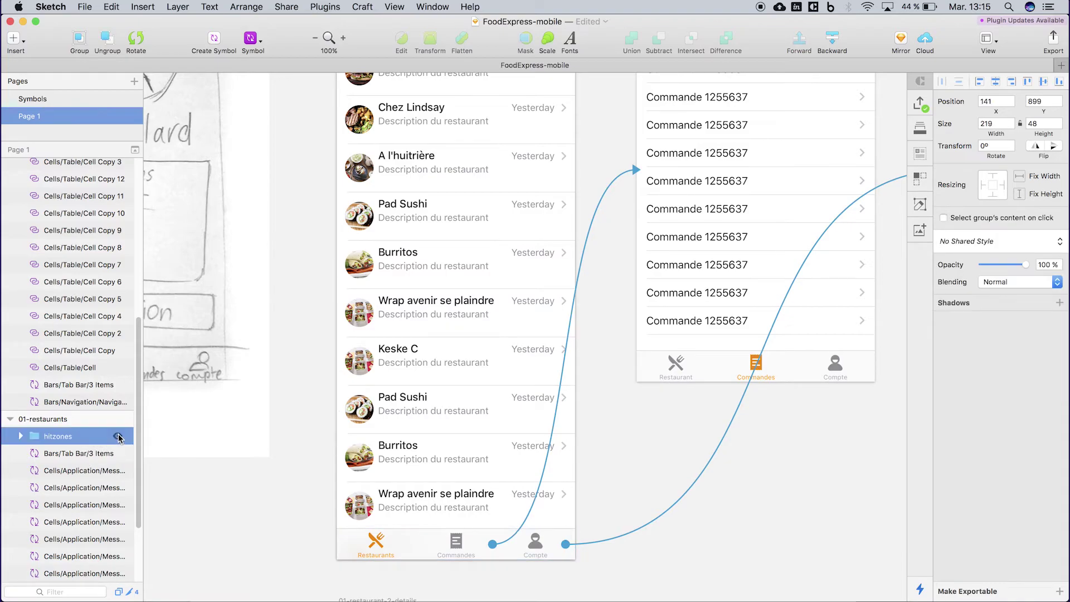
double_click(543, 545)
left_click_drag(543, 545, 450, 210)
scroll(513, 329, "up", 5)
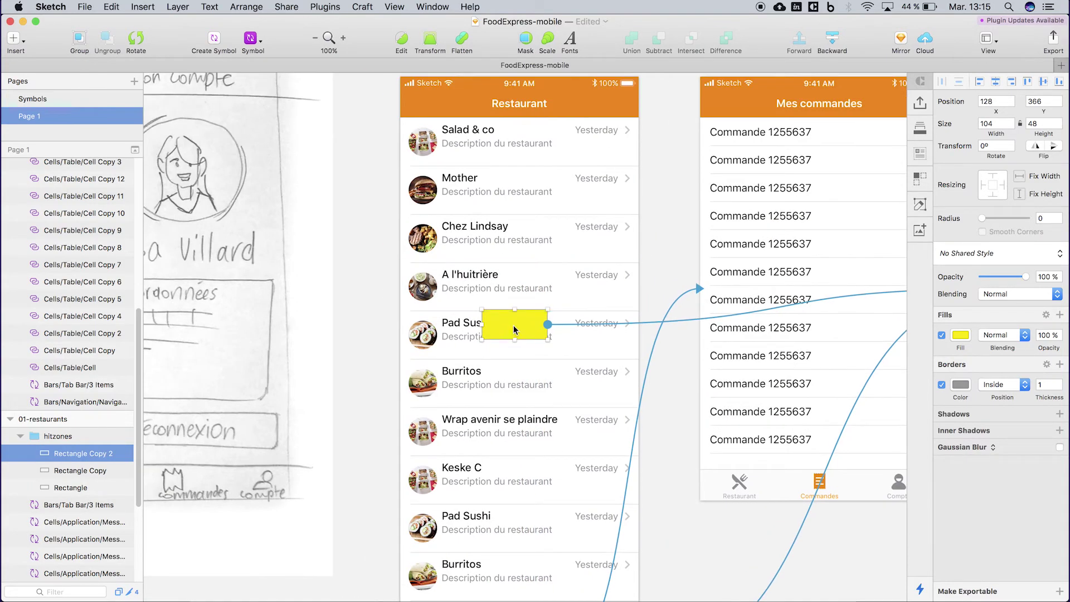
left_click_drag(514, 329, 636, 214)
key("super+minus")
scroll(640, 250, "down", 5)
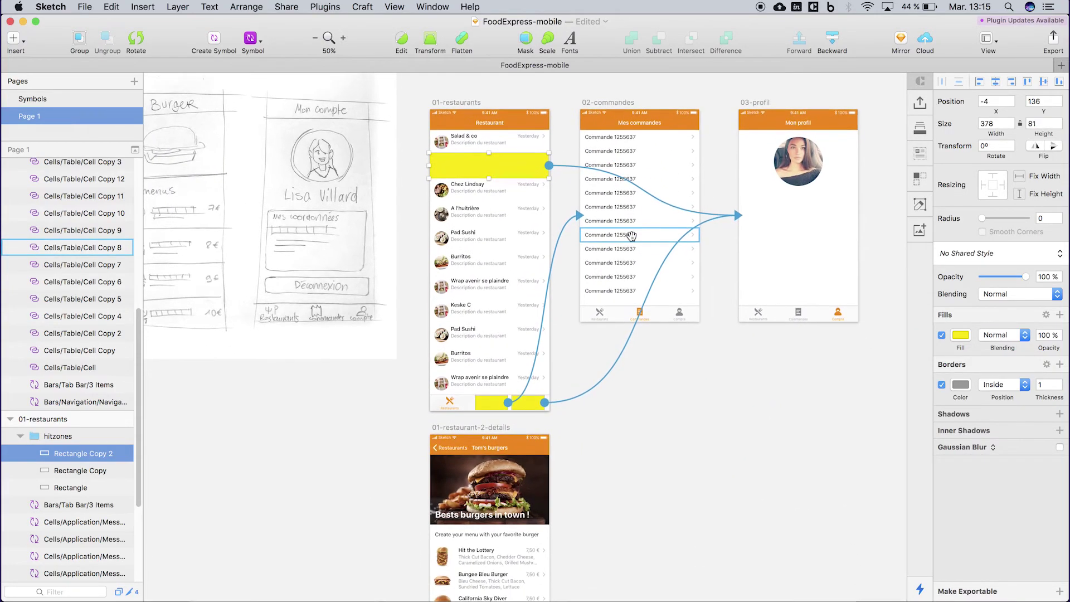
Link the yellow rectangle over the Mother row to 01-restaurant-2-details with the Tap gesture and Slide Left transition
key("c")
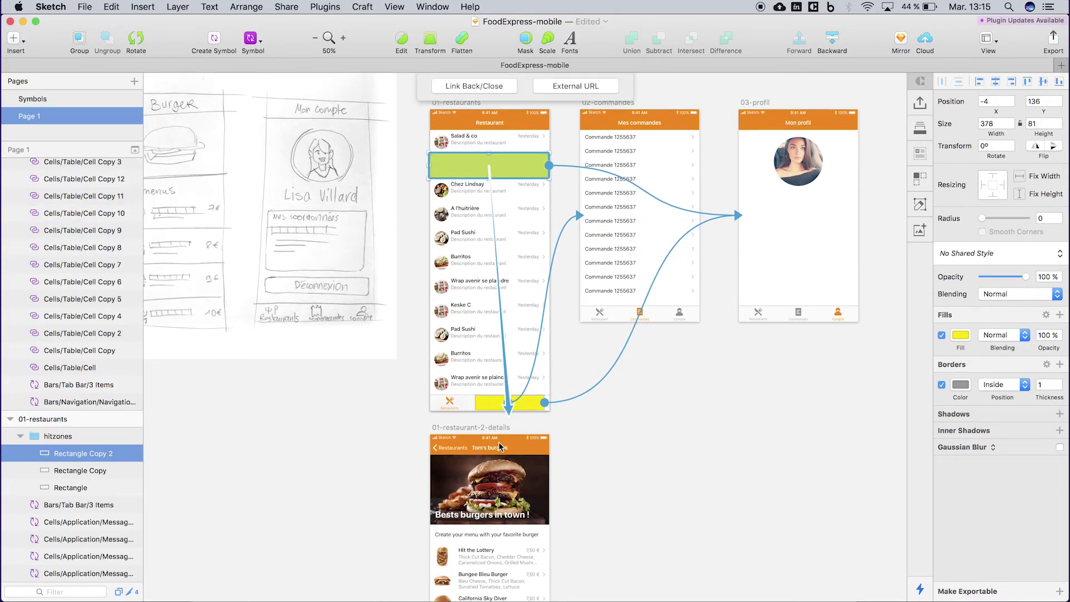
left_click(487, 491)
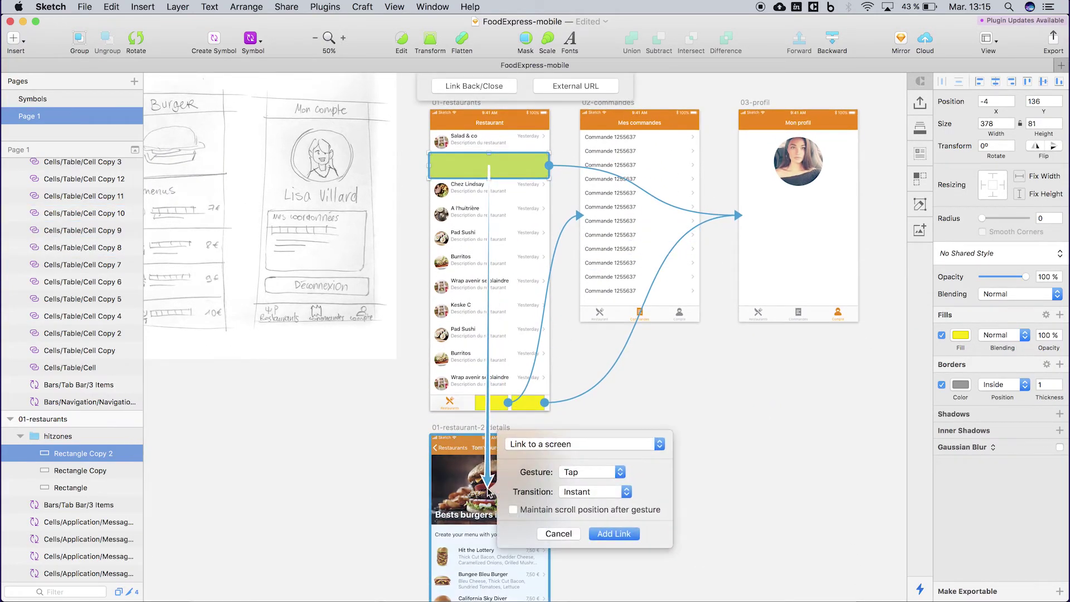
left_click(605, 473)
left_click(643, 467)
left_click(627, 491)
left_click(625, 537)
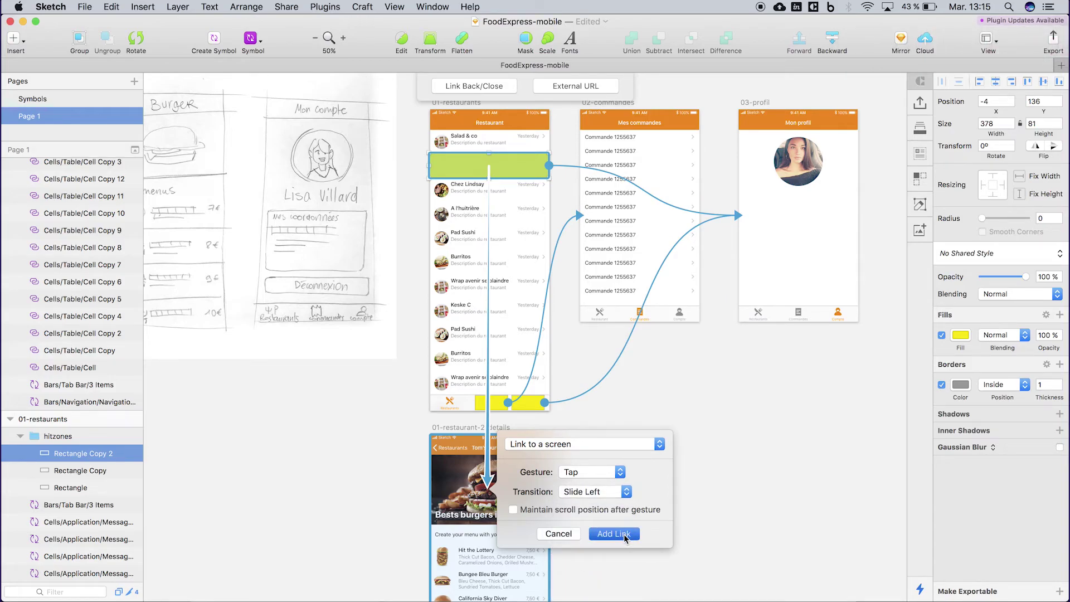
left_click(462, 428)
left_click(455, 104, "shift")
left_click(920, 104)
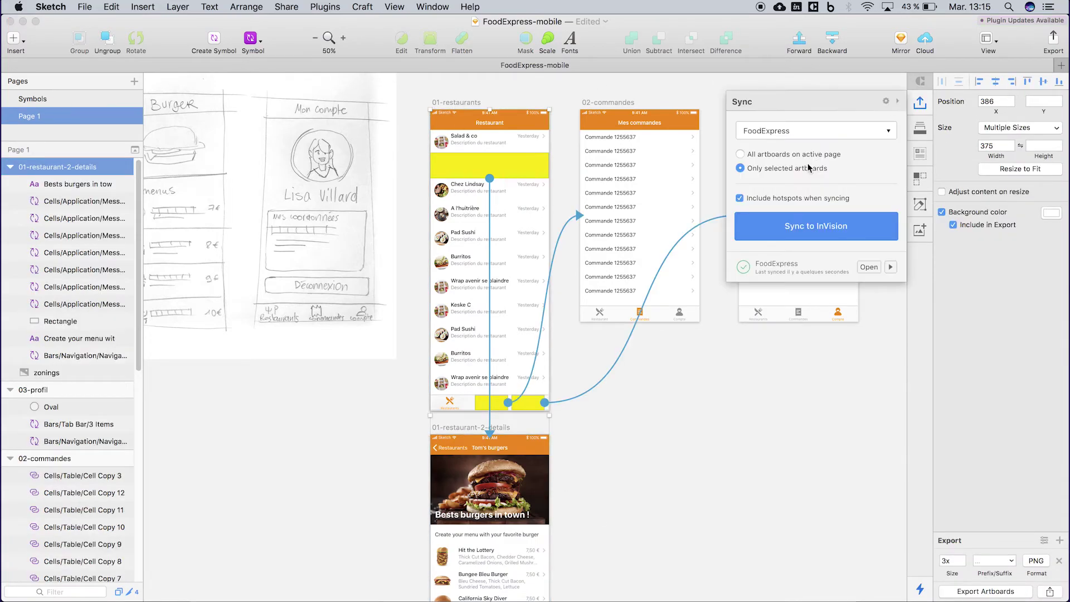
left_click(808, 224)
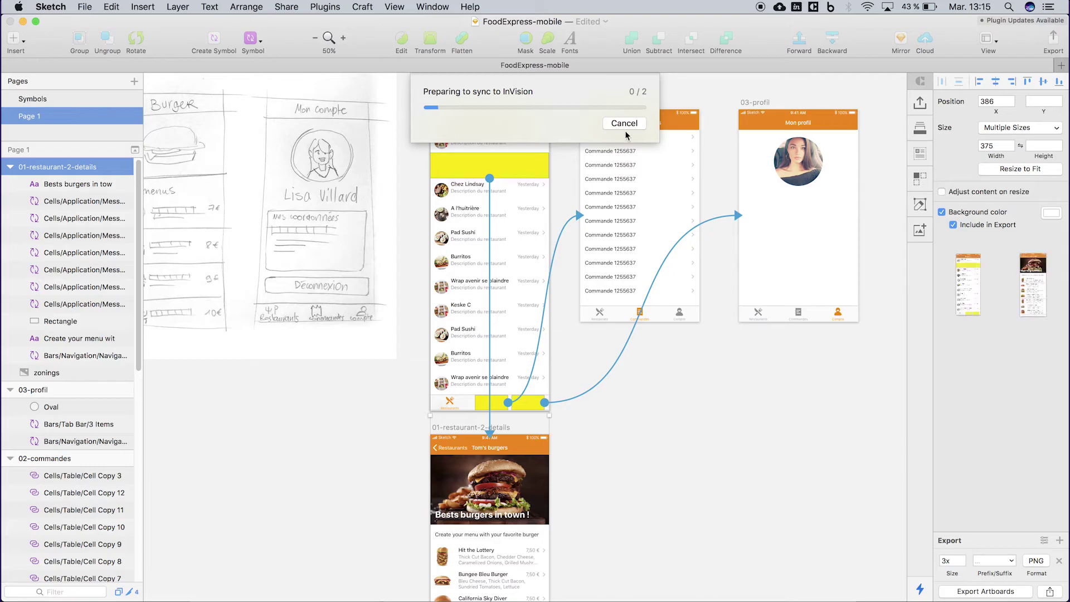
left_click(624, 123)
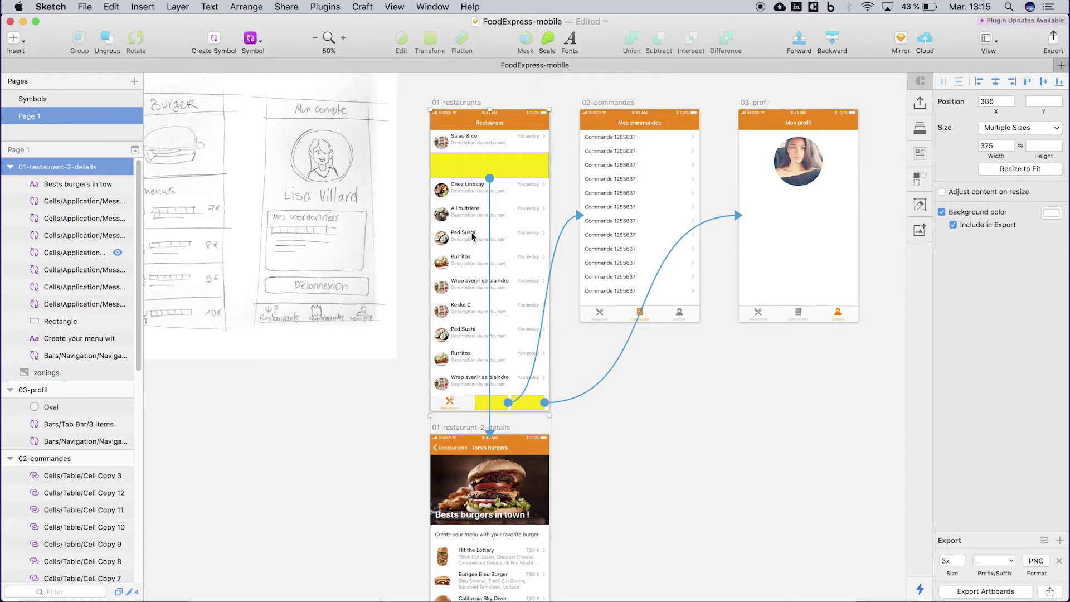
Hide the hitzones group and sync the 01-restaurants and 01-restaurant-2-details artboards to InVision
left_click(476, 163)
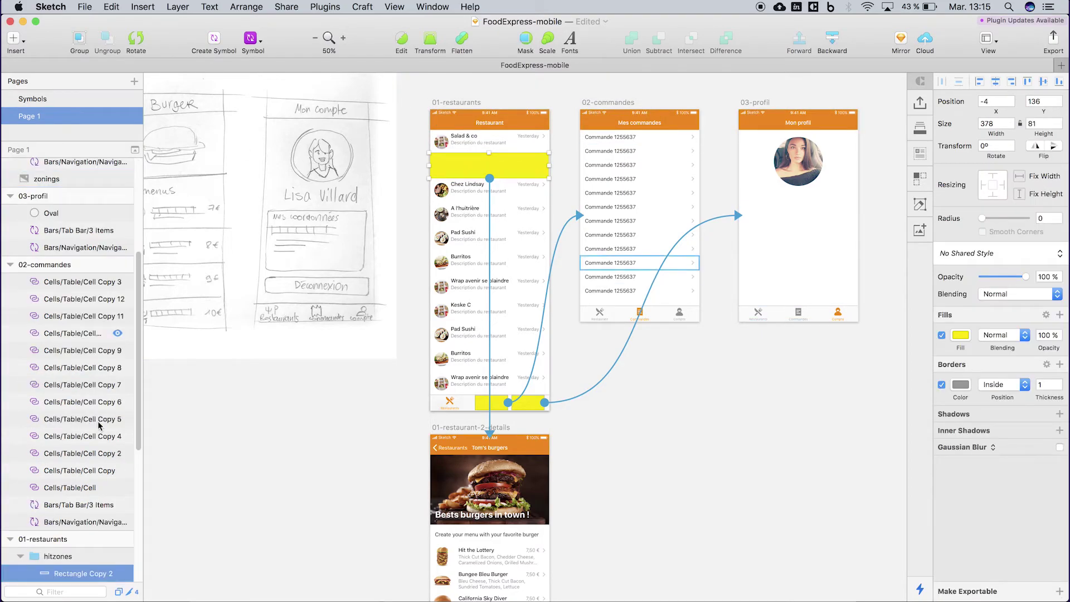
left_click(118, 556)
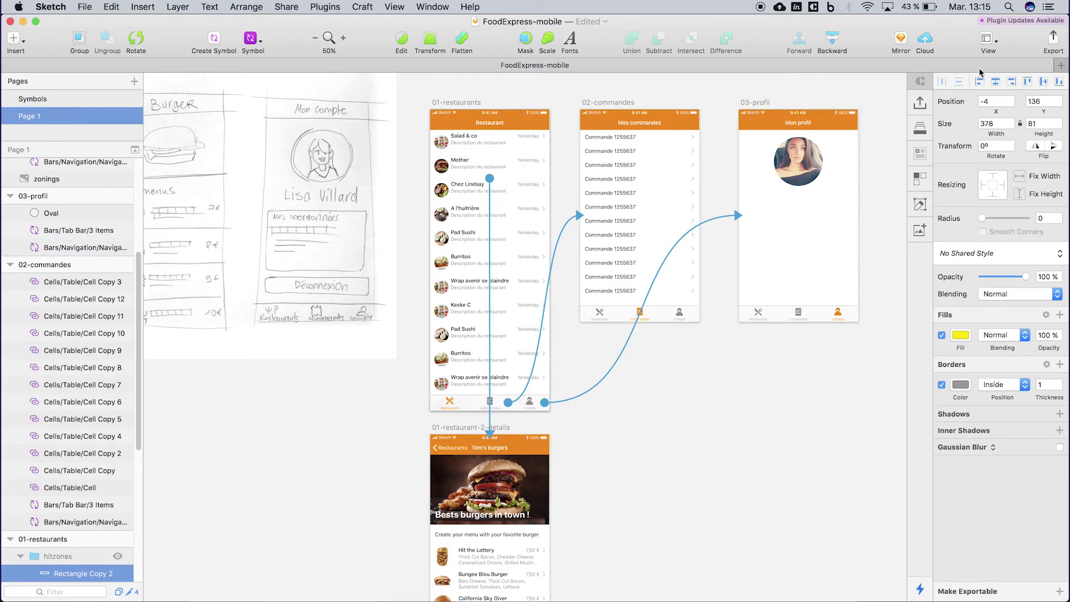
left_click(926, 103)
left_click(719, 381)
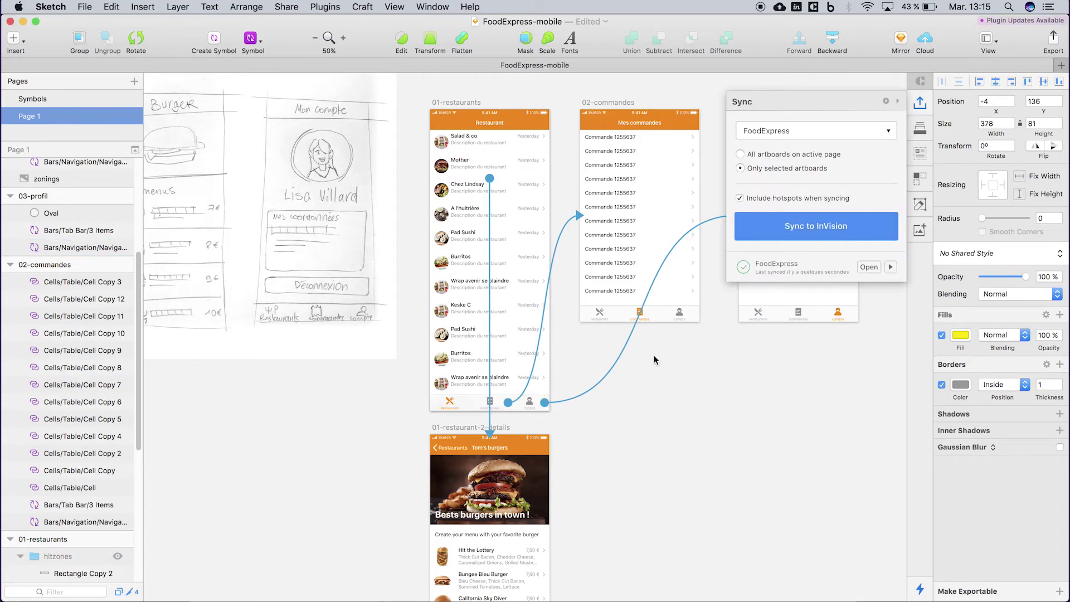
left_click(459, 428)
left_click(449, 105, "shift")
left_click(816, 226)
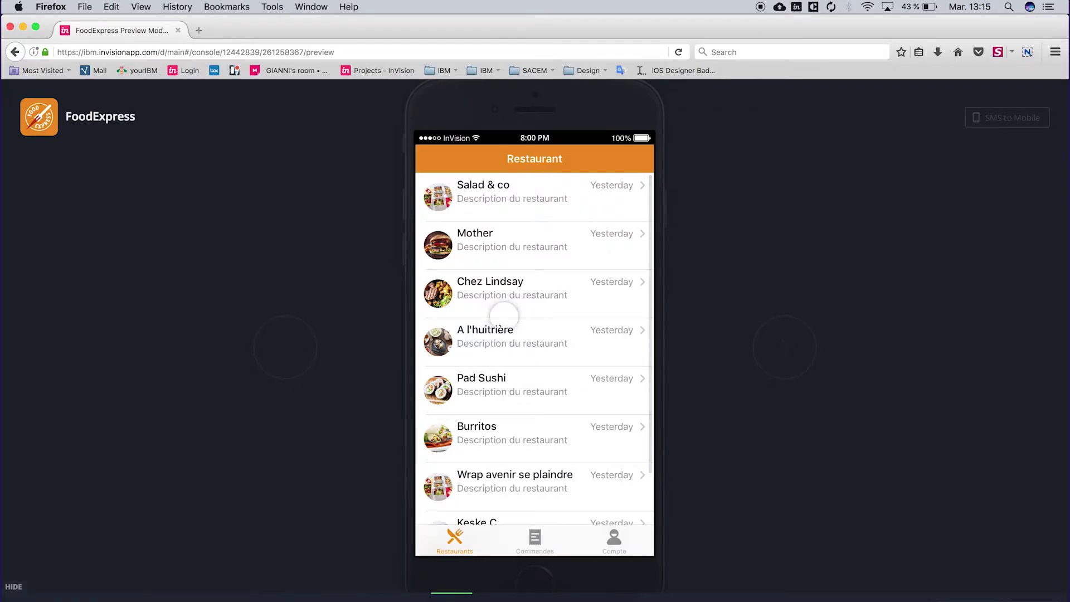
Switch to Firefox and preview the prototype, testing the restaurant list scrolling and the Mother row hotspot
scroll(539, 368, "down", 5)
scroll(547, 384, "up", 5)
left_click(547, 385)
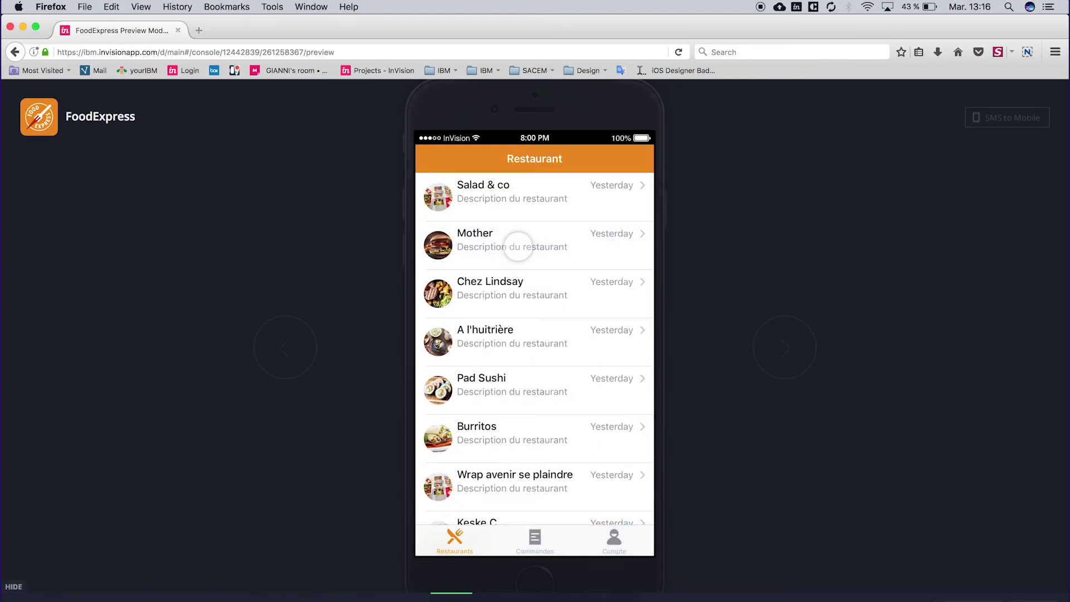
left_click(517, 246)
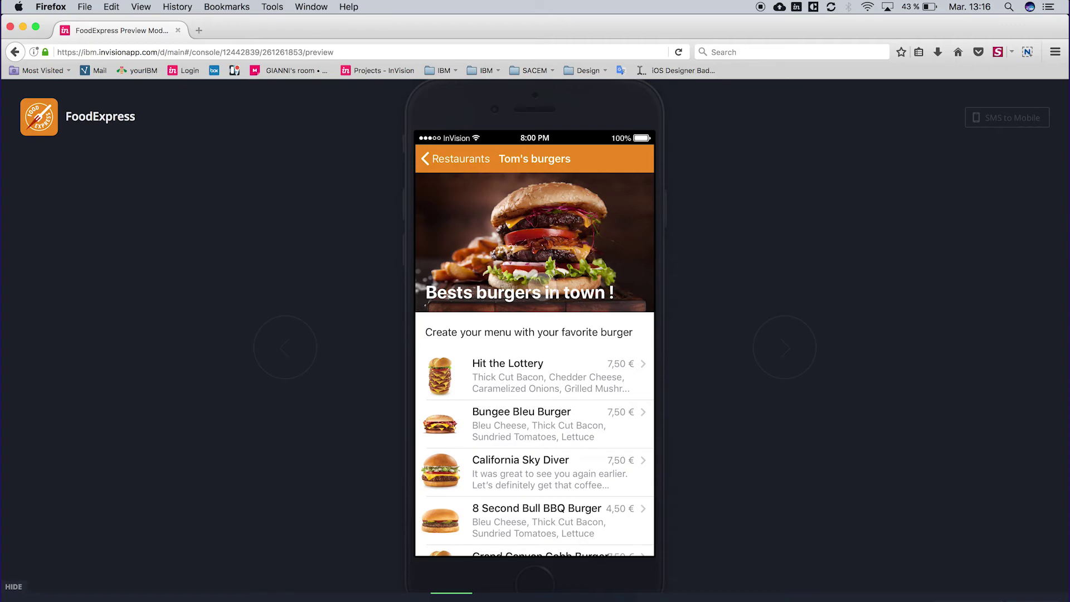
In Sketch, draw a yellow-filled rectangle of about 118 × 42 over the Restaurants back link on the 01-restaurant-2-details artboard
key("super+Tab")
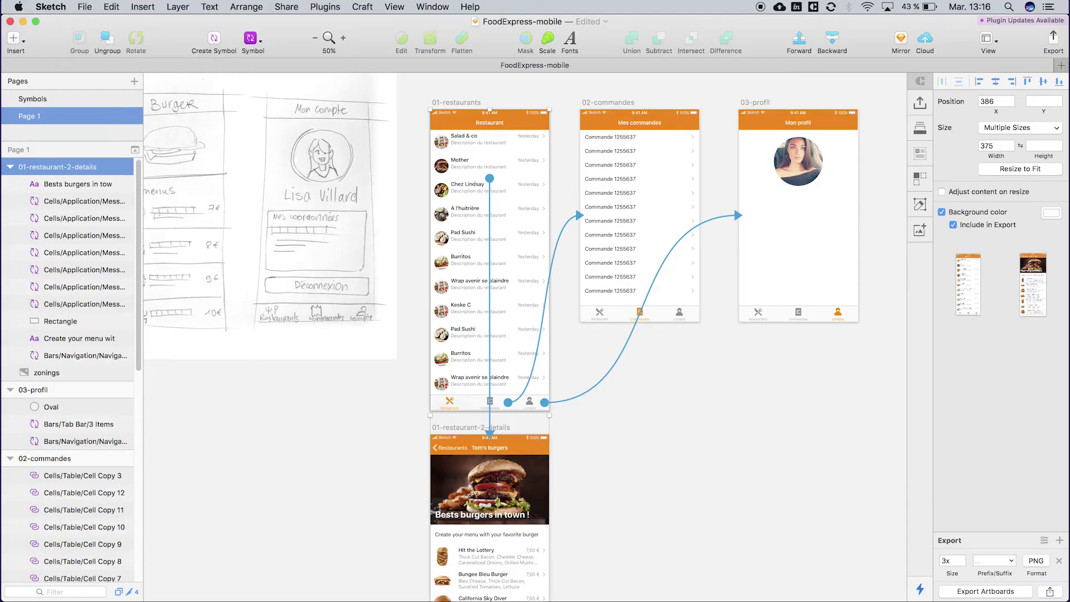
left_click(640, 440)
scroll(630, 390, "down", 5)
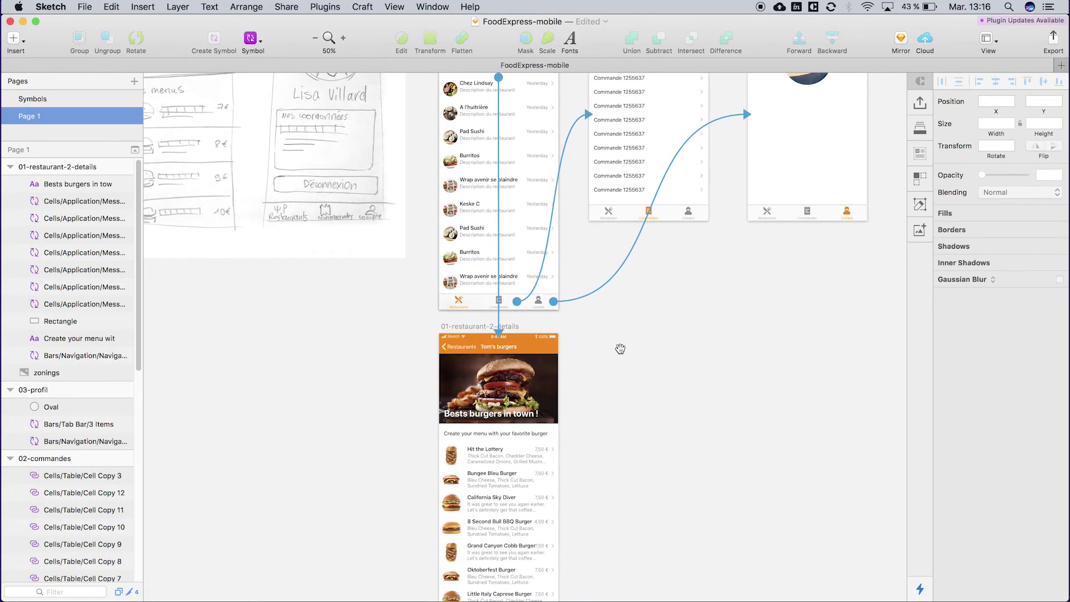
left_click_drag(620, 349, 627, 249)
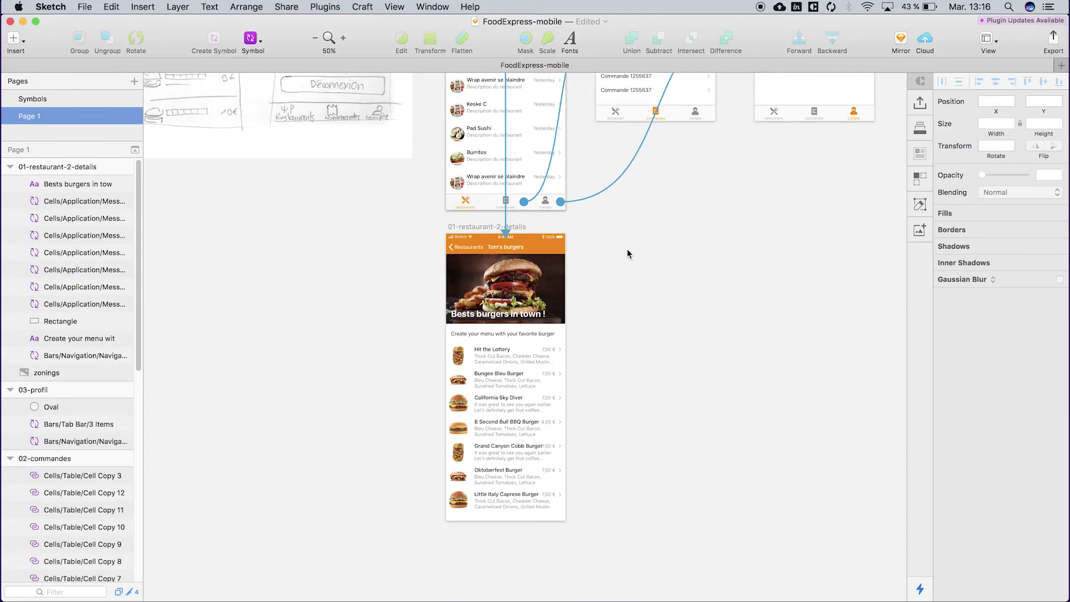
left_click_drag(627, 250, 640, 276)
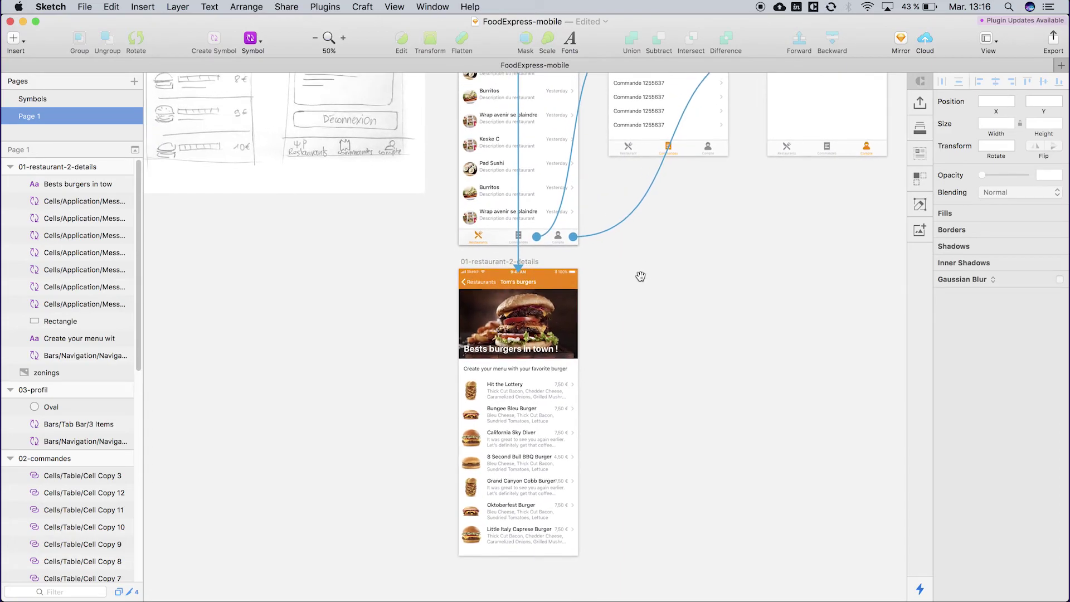
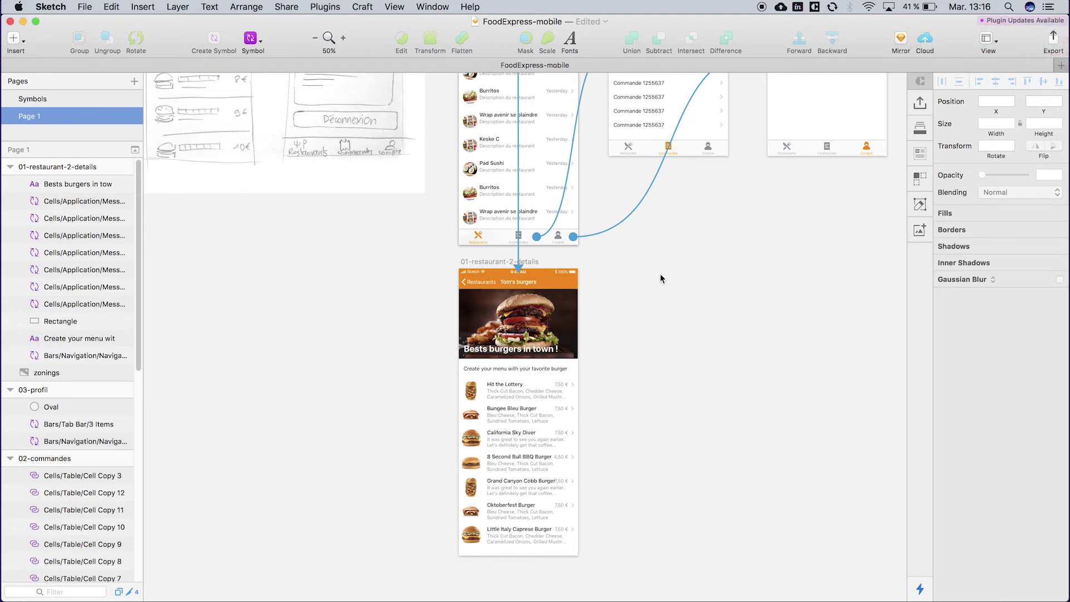
left_click_drag(668, 245, 684, 349)
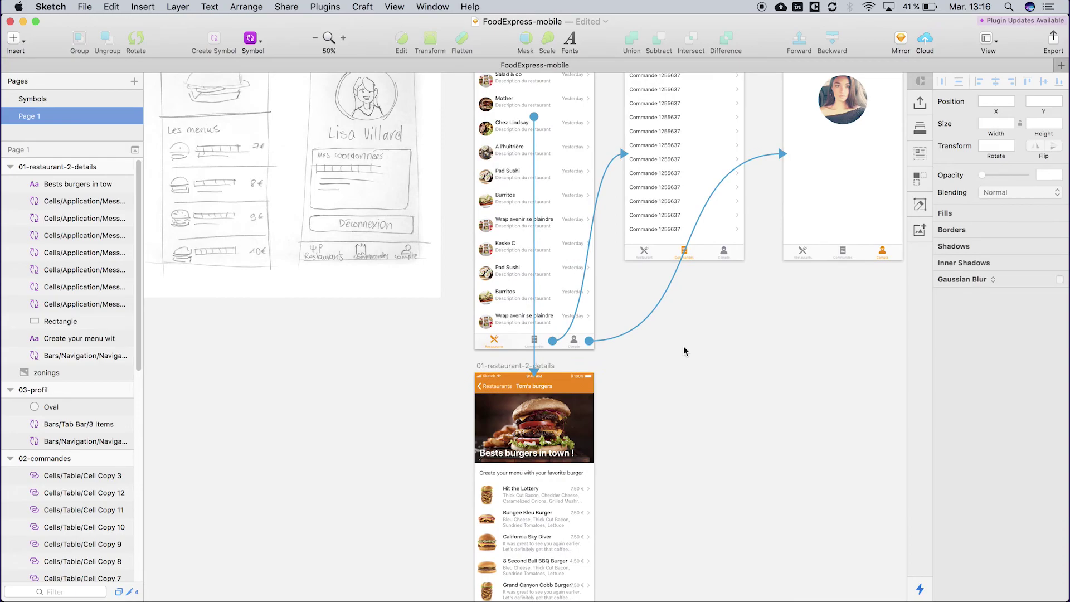
key("super+plus")
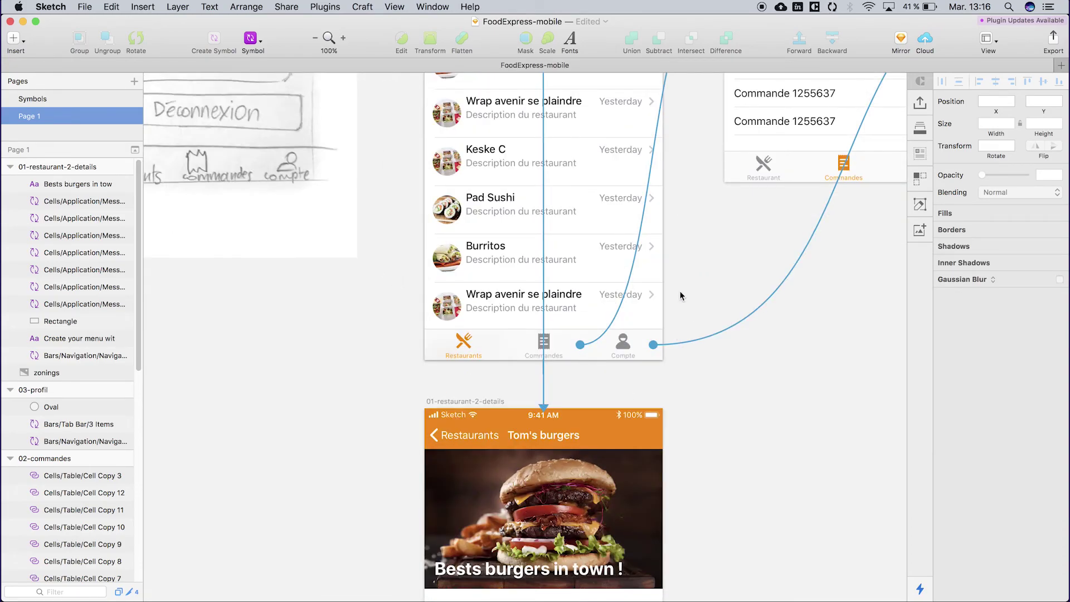
scroll(680, 296, "down", 5)
key("h")
left_click_drag(422, 216, 488, 239)
left_click(961, 335)
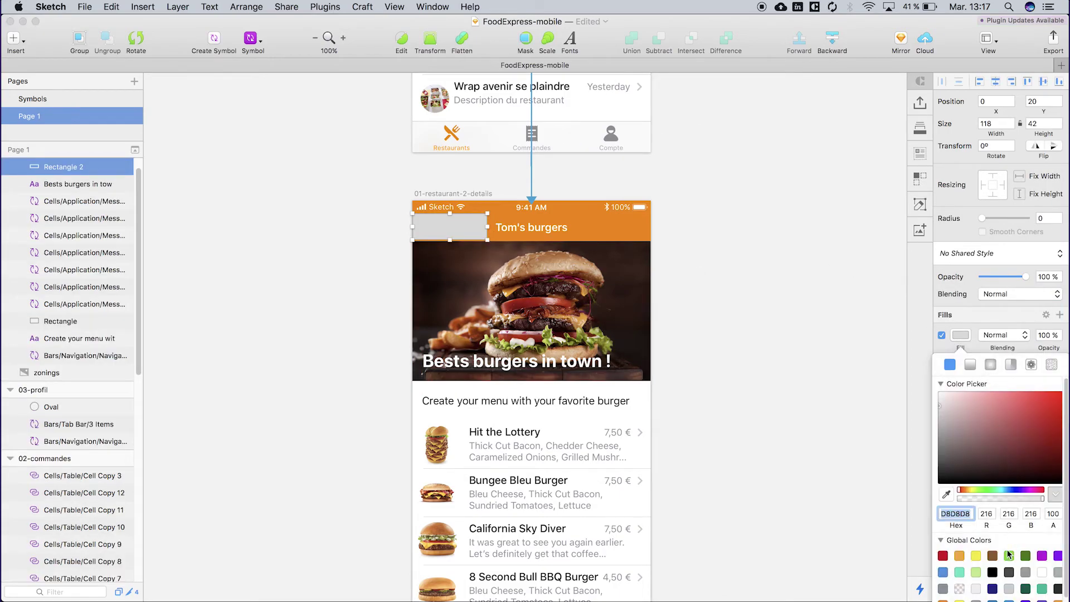
left_click(979, 557)
left_click(805, 319)
Make the yellow rectangle over the Restaurants back link a Link Back/Close hotspot with the Tap gesture and Instant transition
left_click(458, 233)
left_click_drag(522, 177, 527, 388)
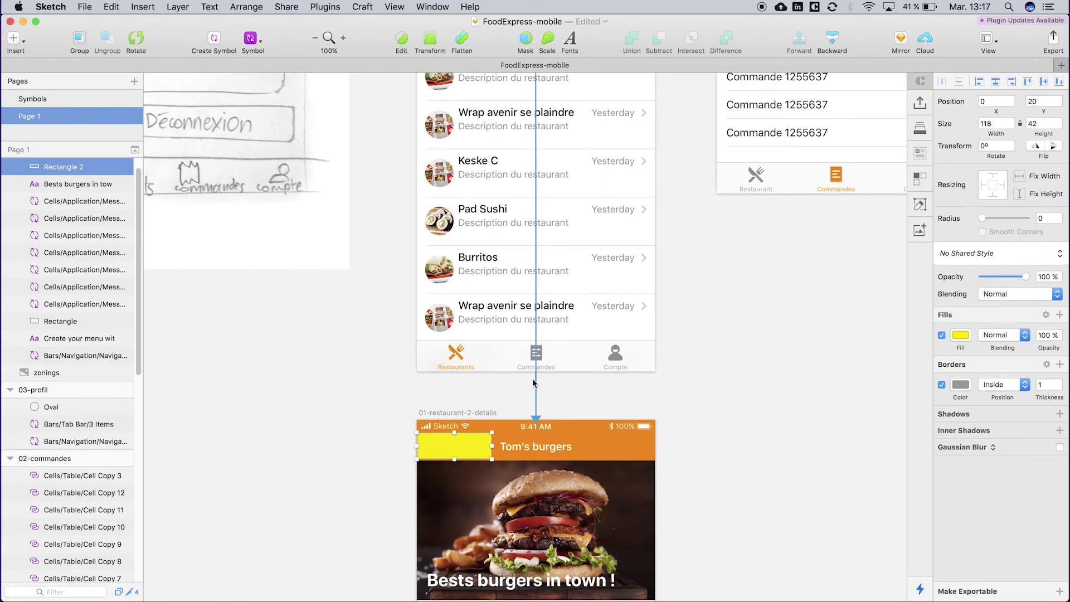
key("w")
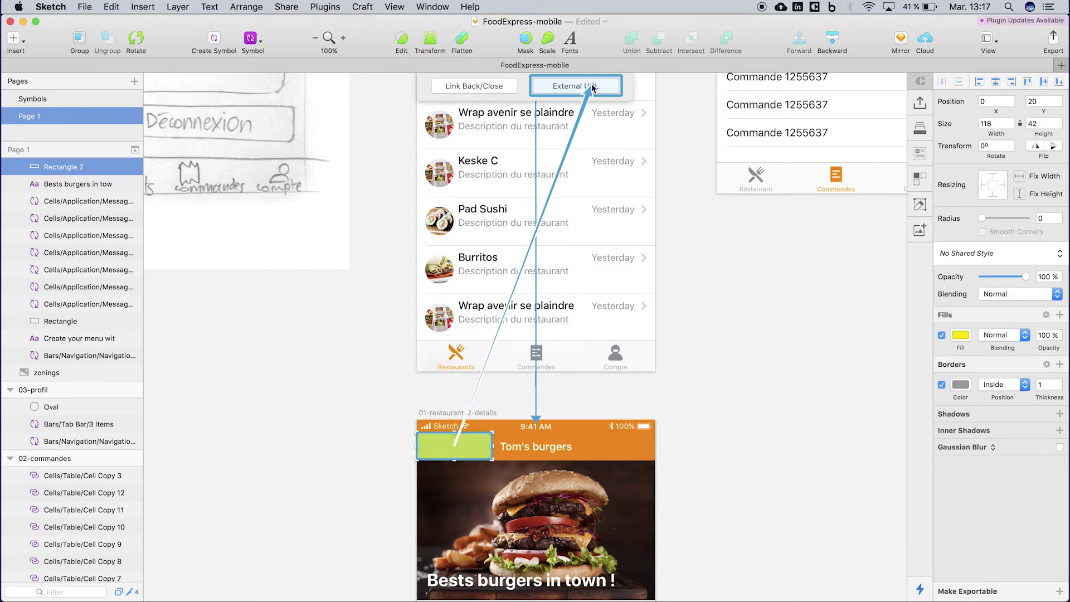
left_click(480, 87)
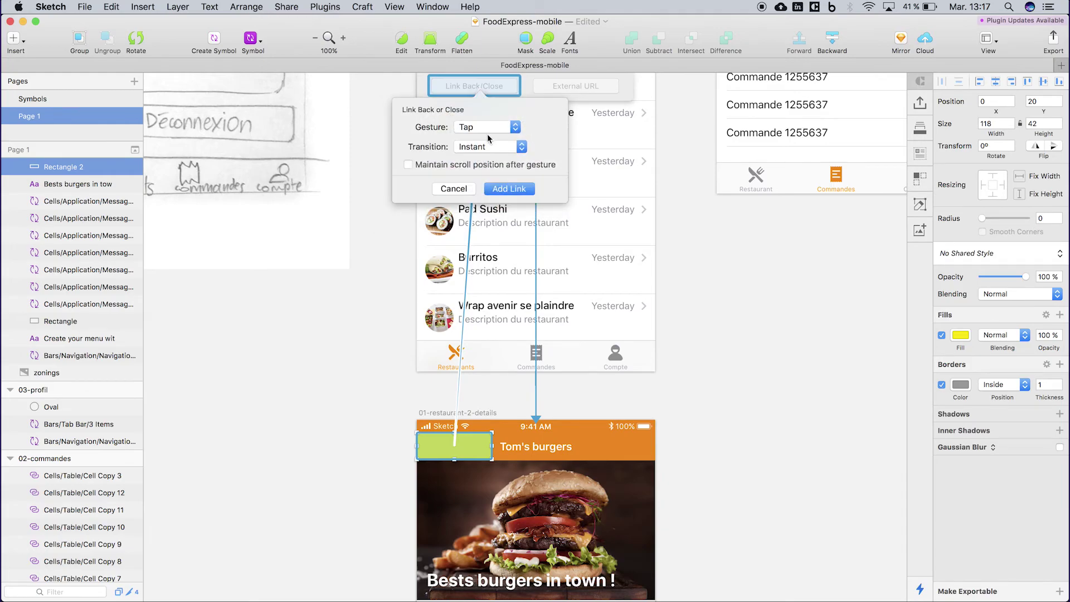
left_click(517, 190)
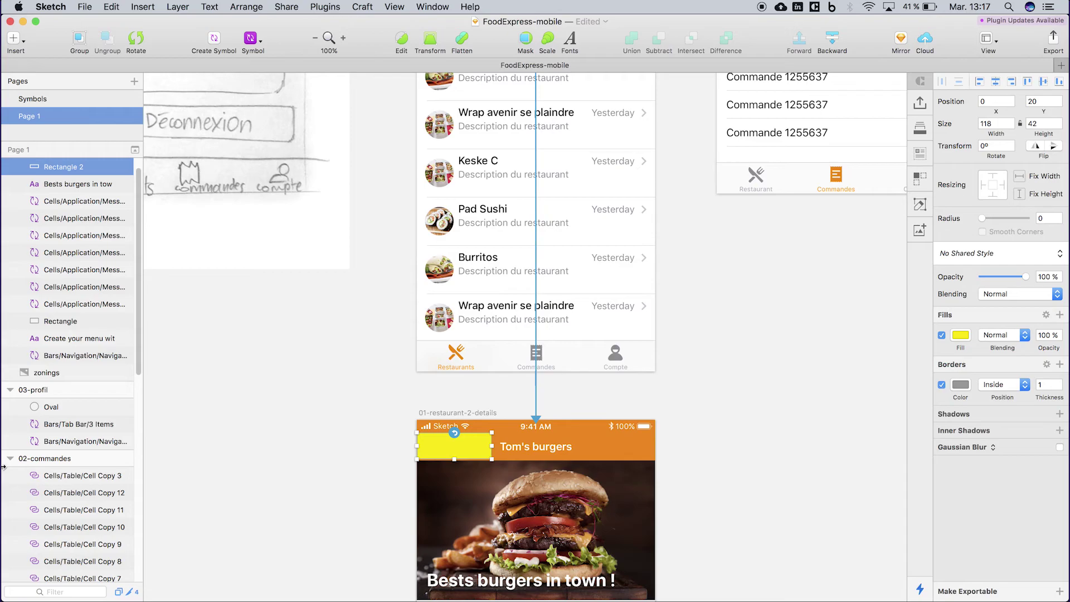
Hide the yellow back-link rectangle and sync the 01-restaurant-2-details artboard to InVision
left_click(118, 166)
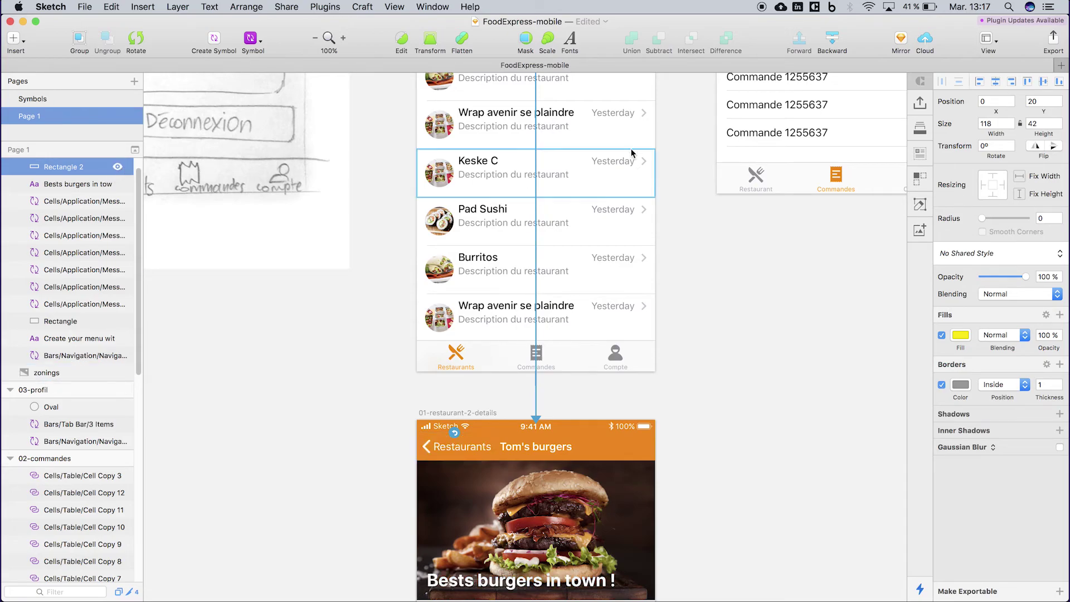
left_click(919, 102)
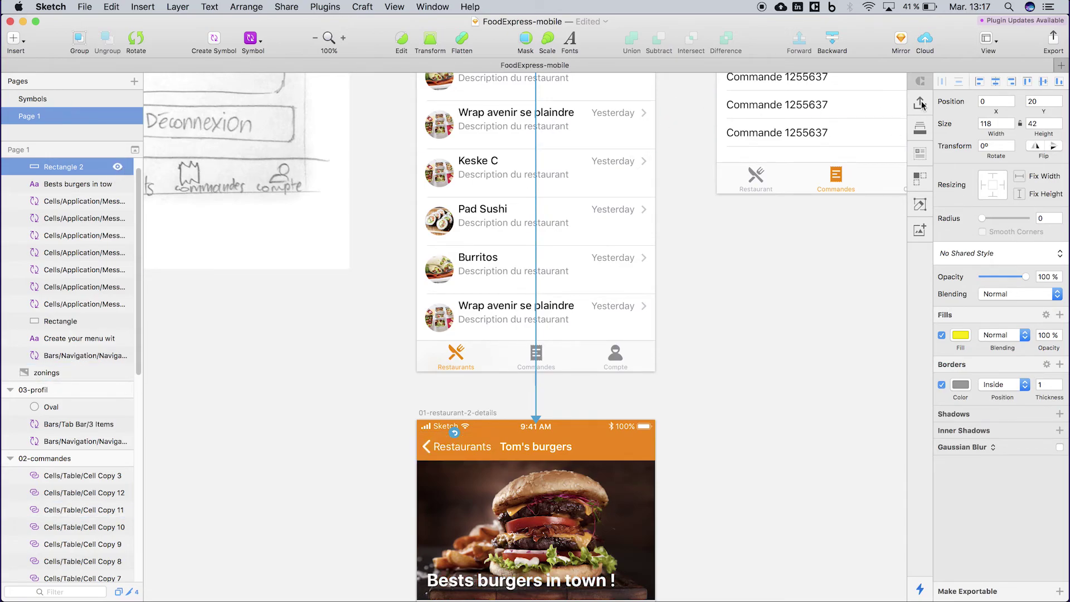
left_click(473, 414)
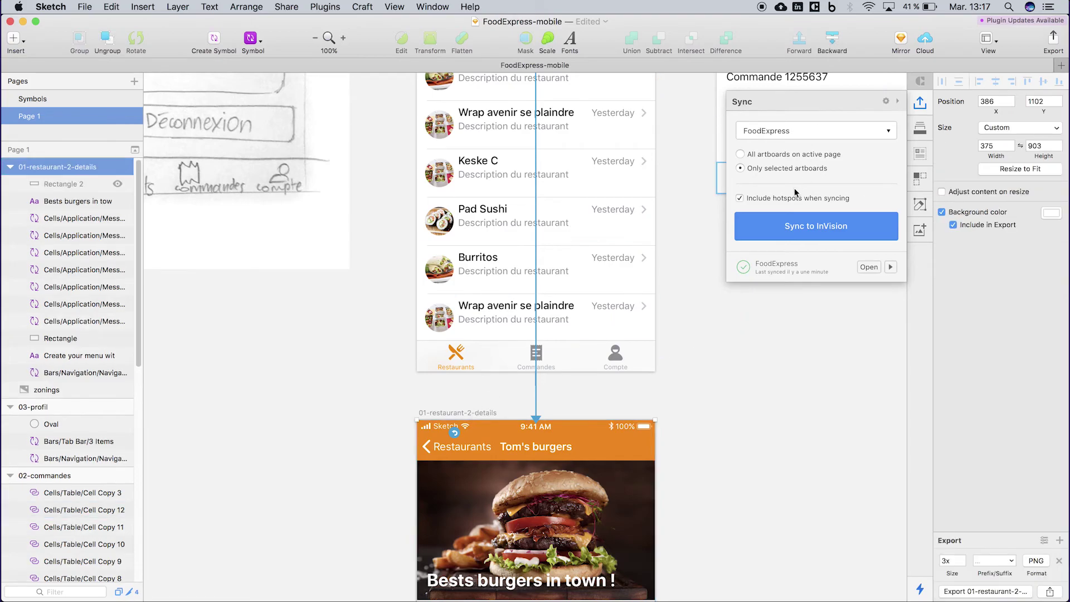
left_click(784, 231)
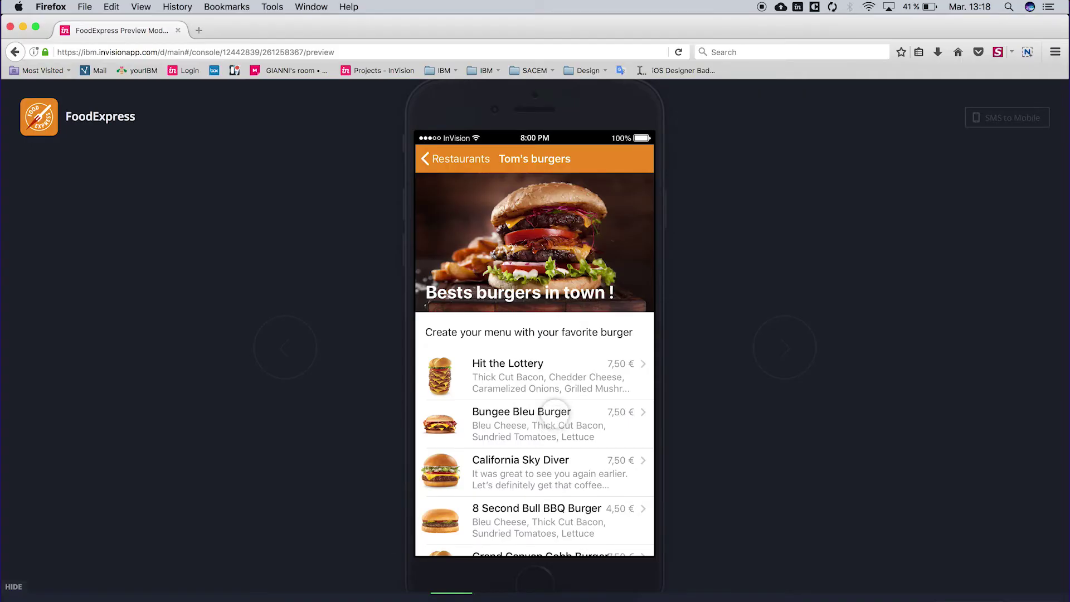
Browse the prototype screens in the Firefox preview, then test the Mother row hotspot and the Restaurants back link
left_click(569, 394)
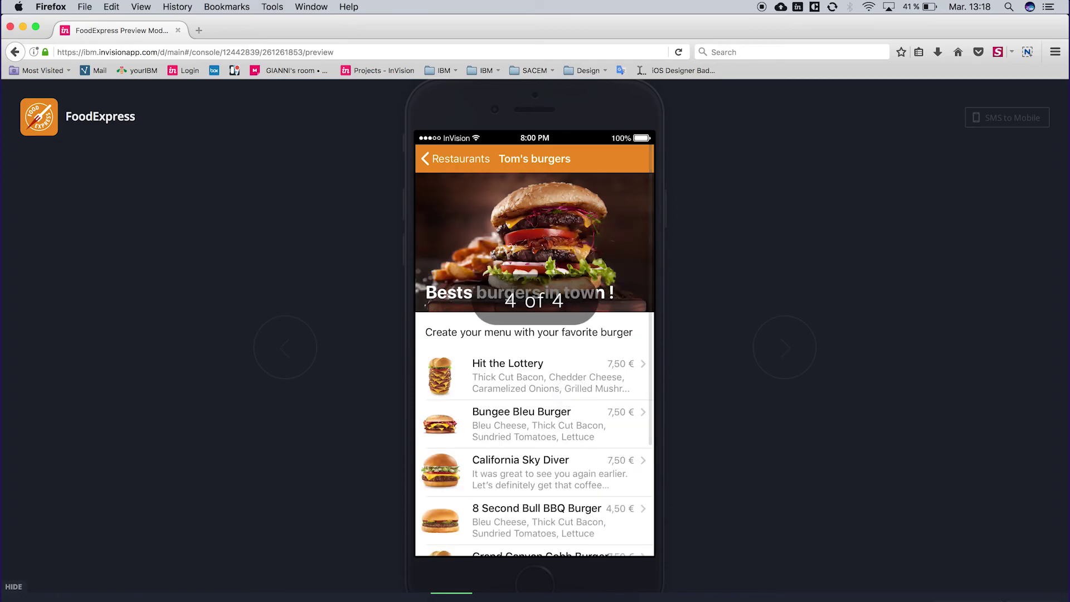
key("Left")
key("Left")
key("Left")
key("Left")
key("Right")
left_click(451, 592)
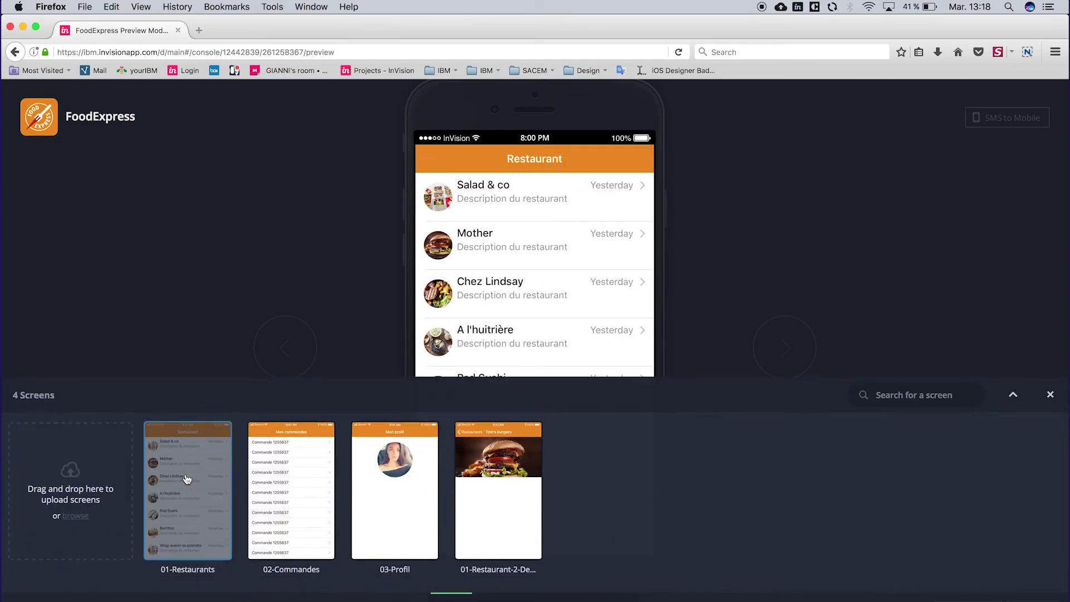
left_click(186, 490)
left_click(530, 378)
left_click(509, 257)
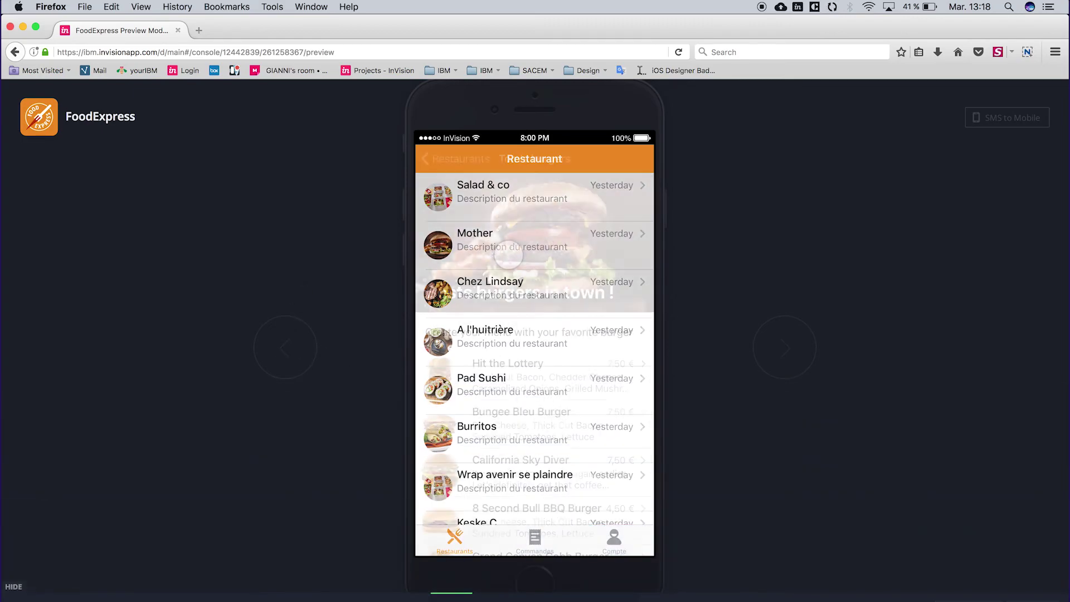
left_click(463, 159)
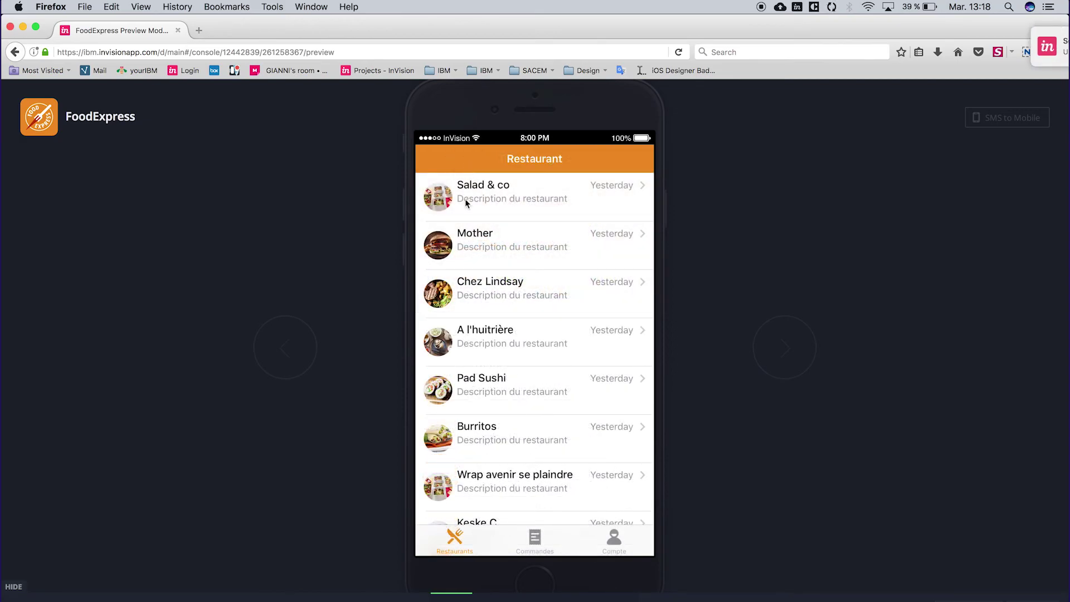
In Sketch, set the transition of the Mother row's overlay link to Slide in Left and save it
key("super+Tab")
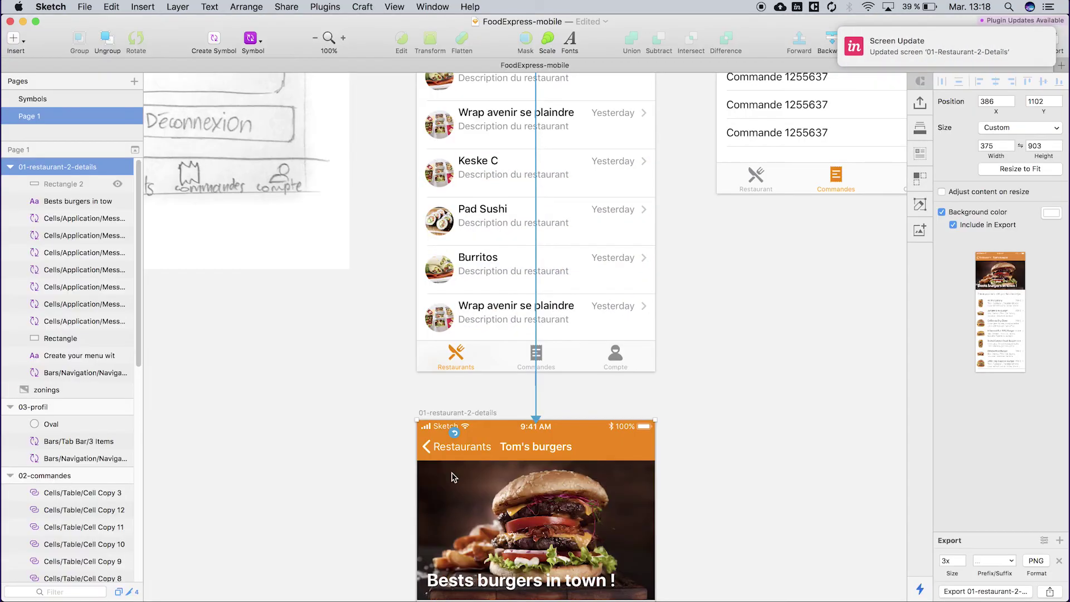
left_click(696, 425)
scroll(643, 184, "up", 8)
left_click(551, 227)
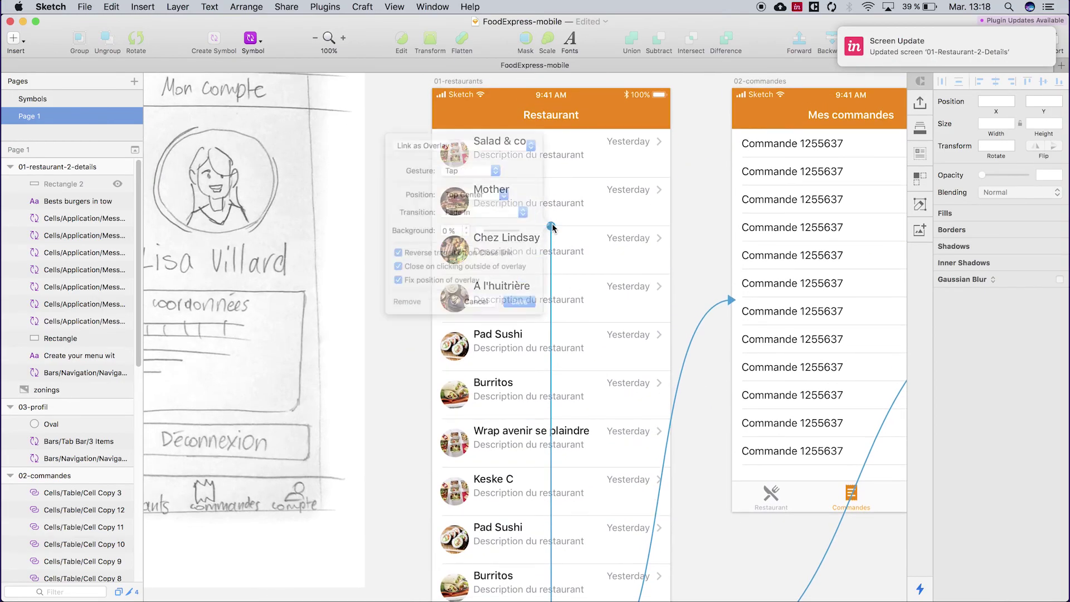
left_click(471, 191)
left_click(474, 192)
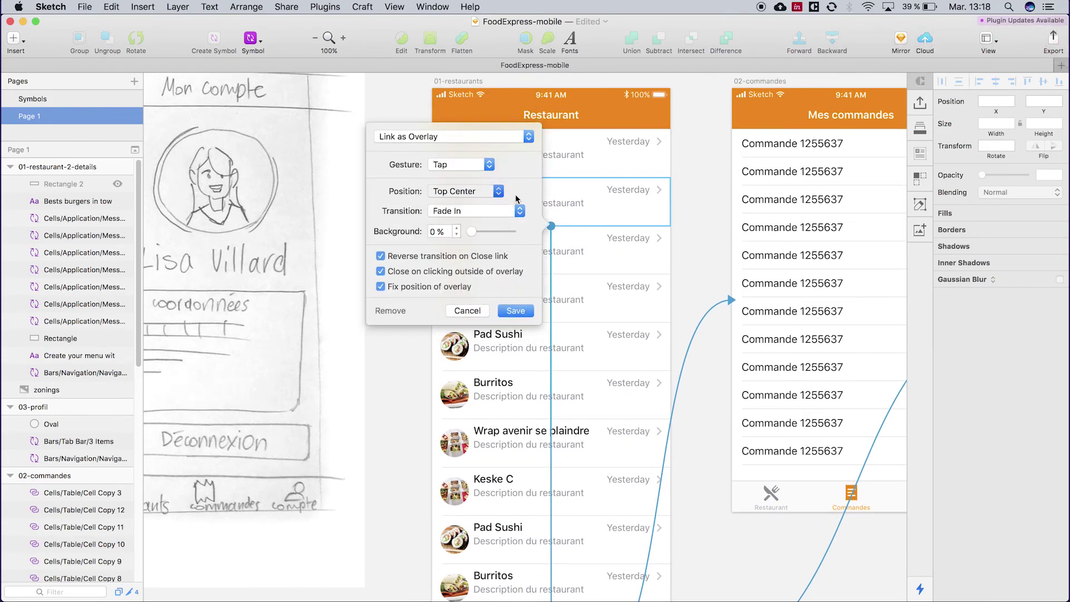
left_click(519, 211)
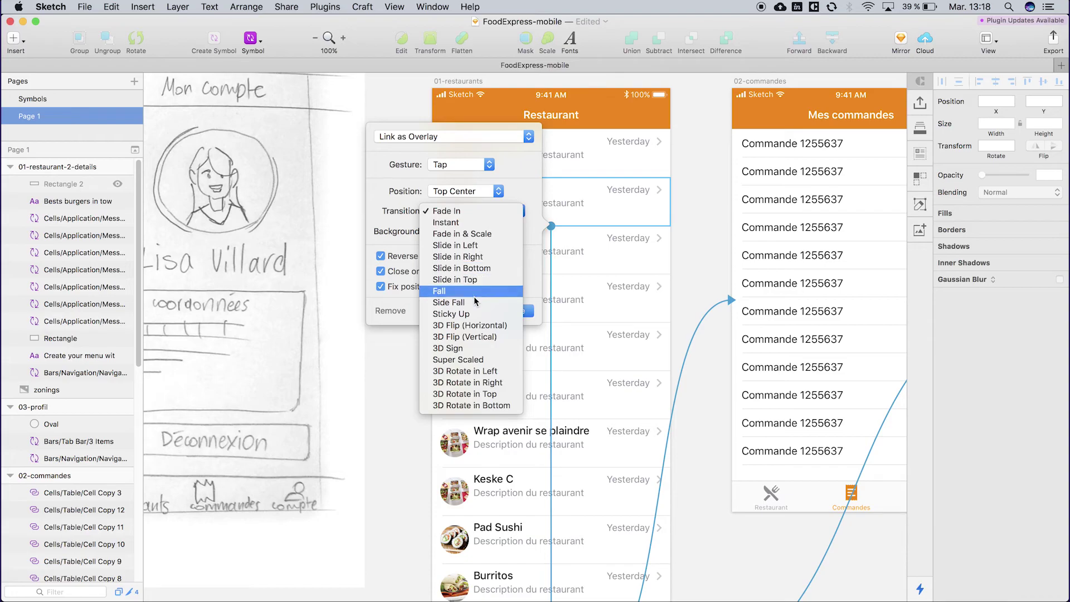
left_click(455, 245)
left_click(520, 313)
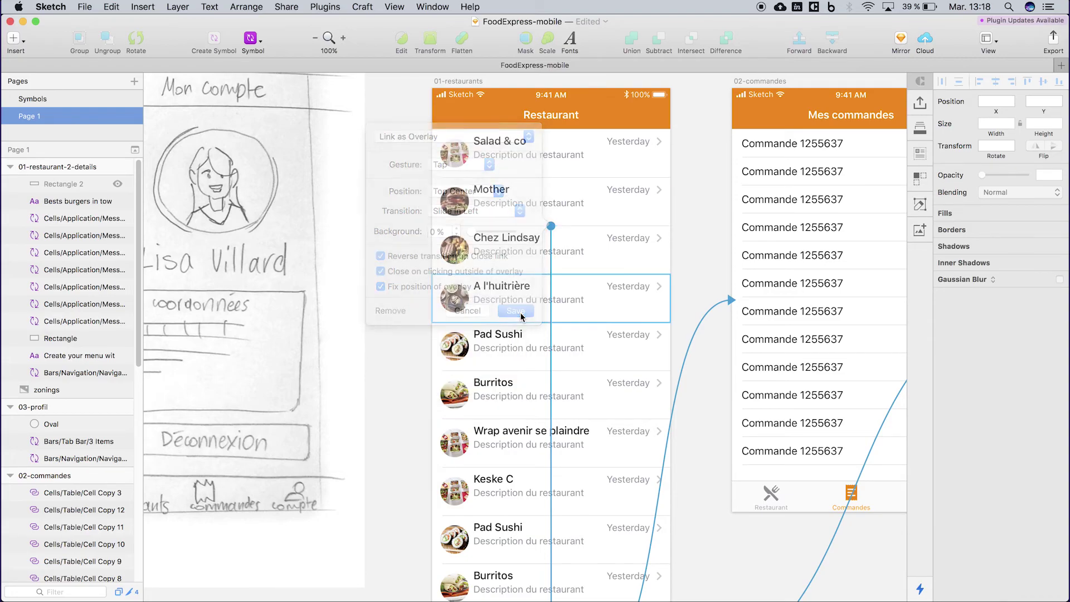
Set the transition of the back link on 01-restaurant-2-details to Slide Right and save it
scroll(496, 334, "down", 10)
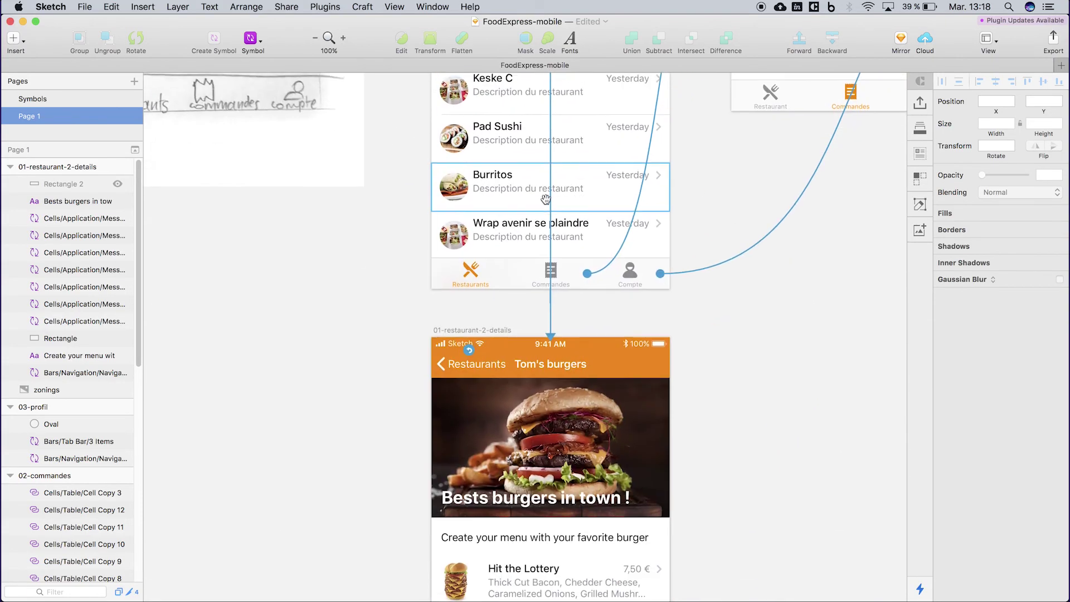
left_click(470, 351)
left_click(495, 285)
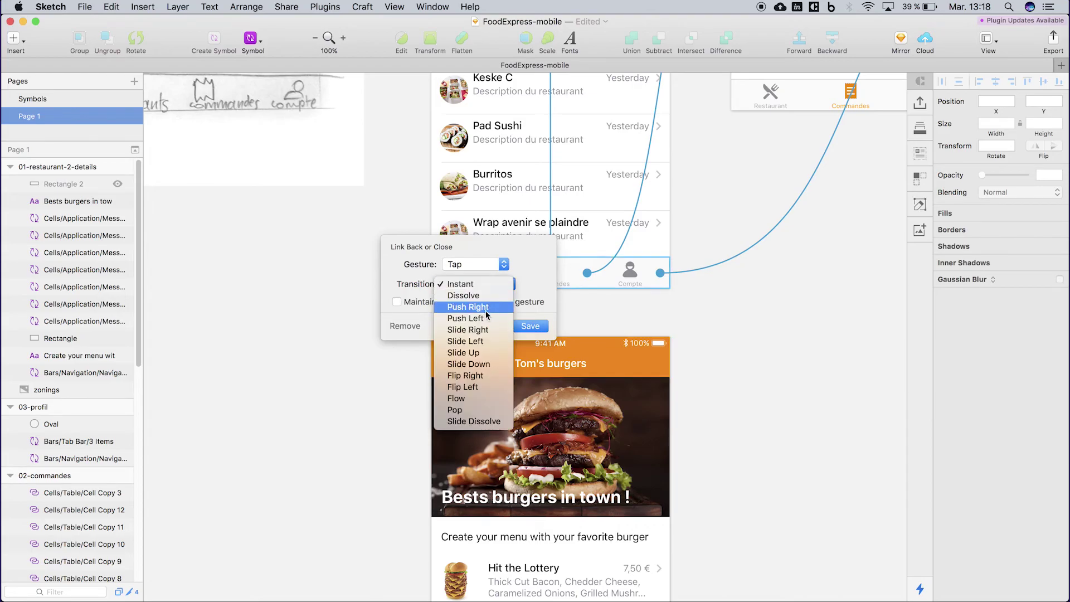
left_click(485, 330)
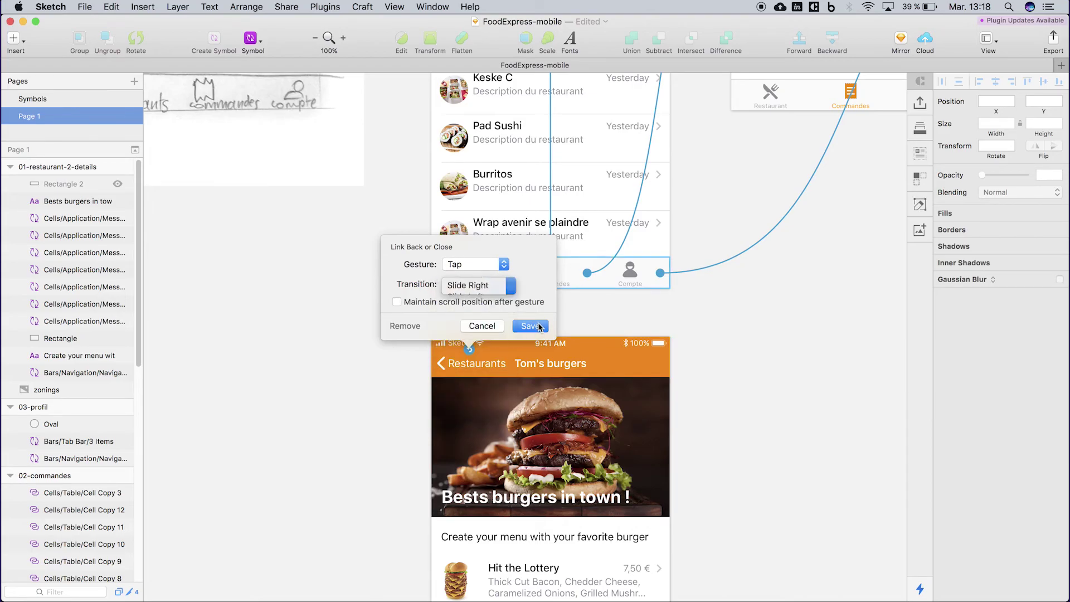
left_click(530, 326)
Select the 01-restaurant-2-details and 01-restaurants artboards and sync only these, with hotspots included, to the FoodExpress InVision project
scroll(539, 408, "up", 4)
left_click(491, 434)
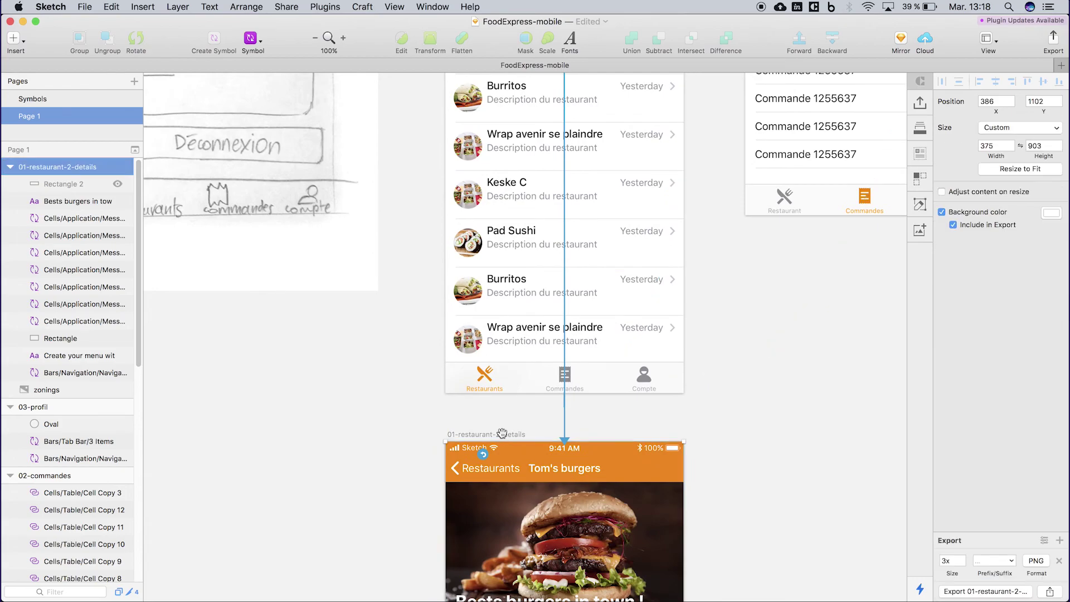
scroll(581, 433, "up", 10)
left_click(496, 174, "shift")
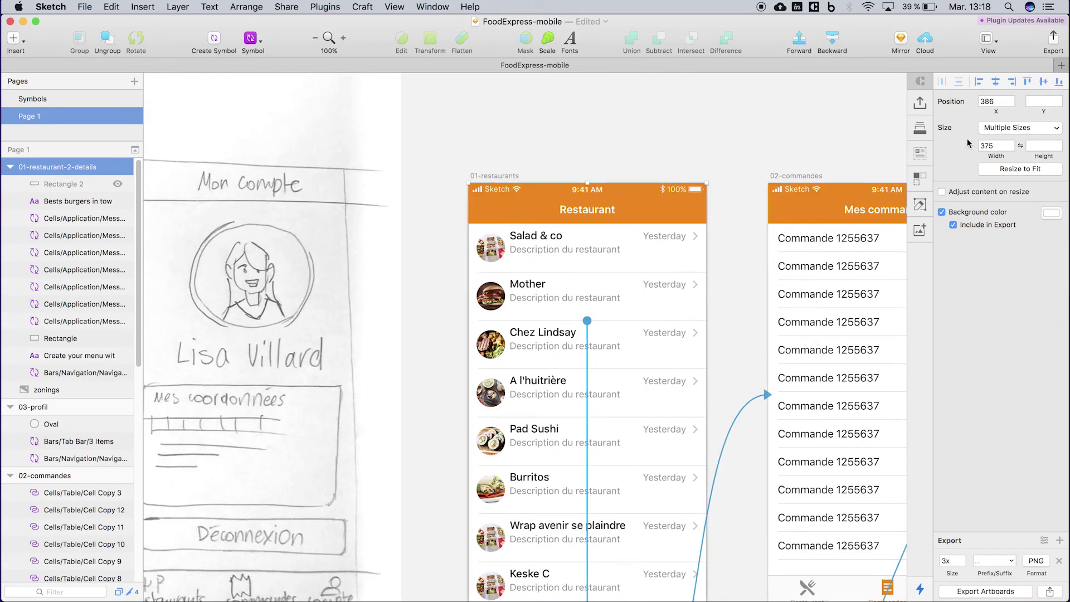
left_click(920, 102)
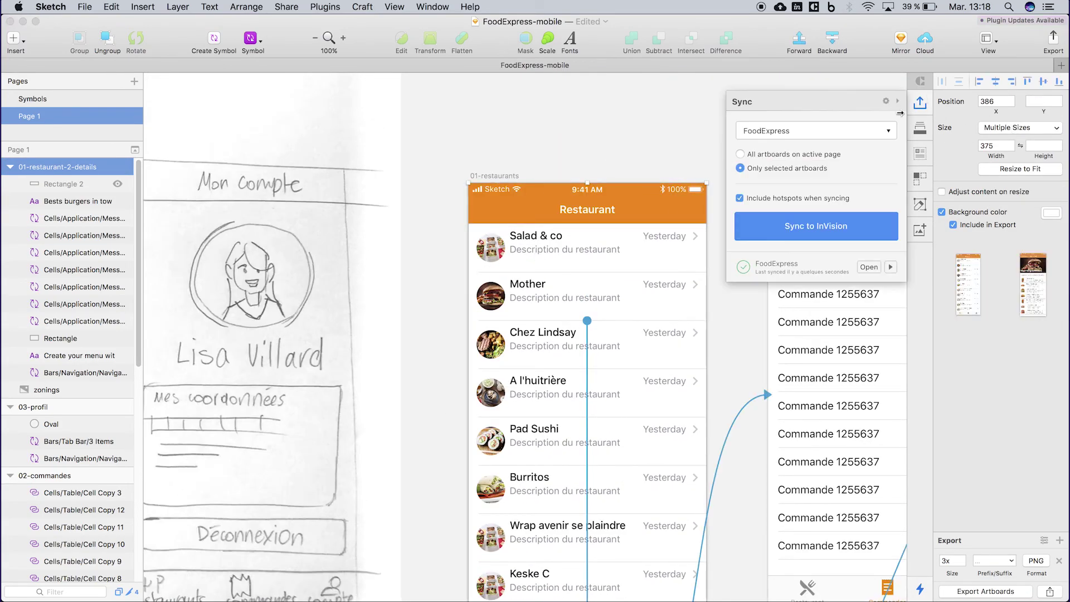
left_click(809, 221)
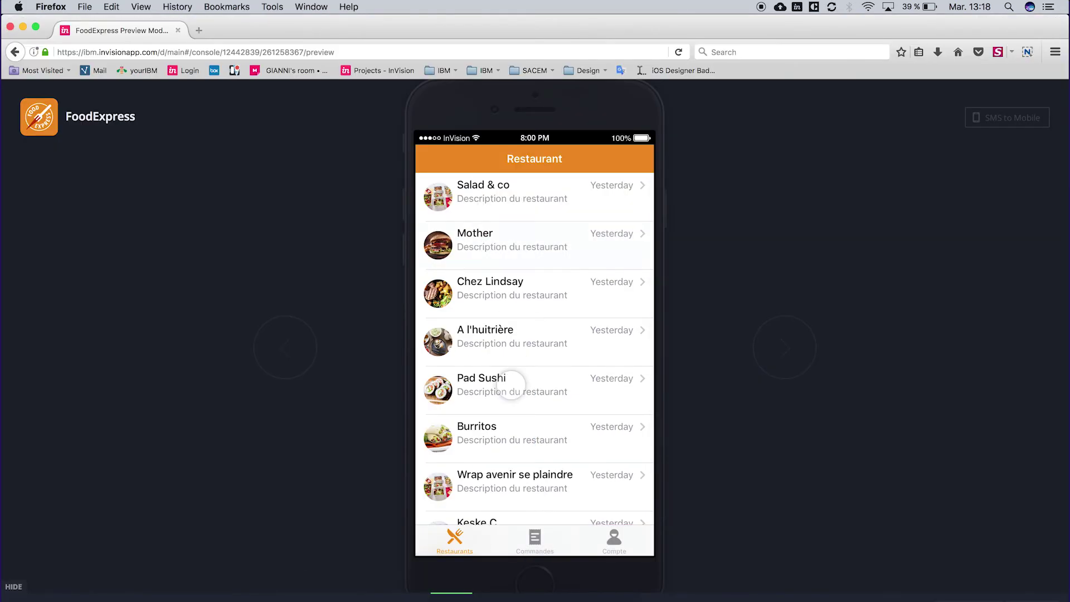
In the Firefox preview, scroll through the restaurant list, then test the transitions of the Mother row and the Restaurants back link twice
scroll(528, 311, "down", 5)
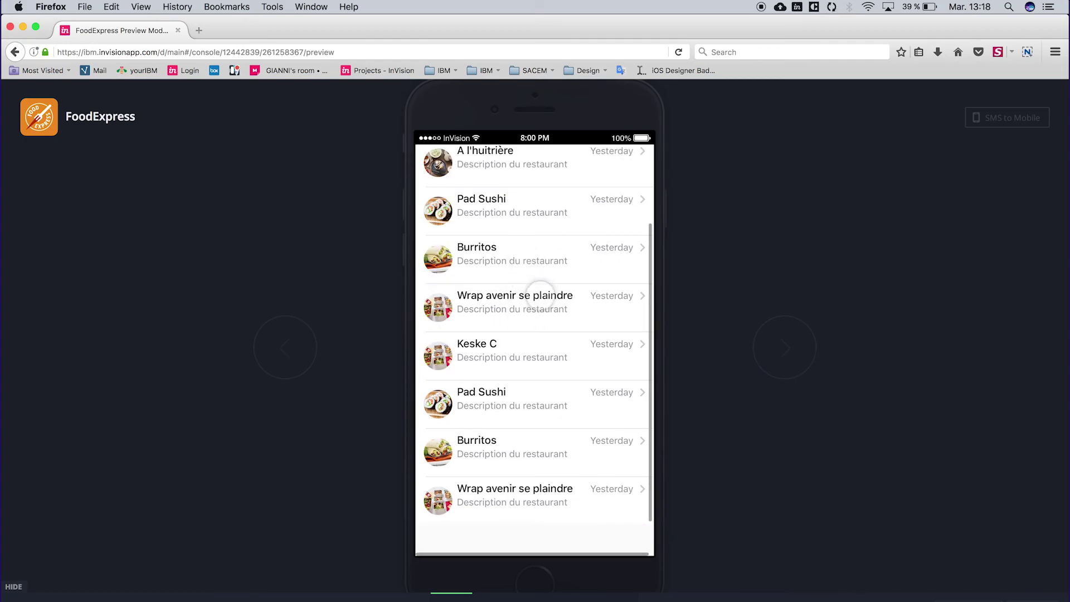
scroll(538, 291, "up", 5)
left_click(510, 243)
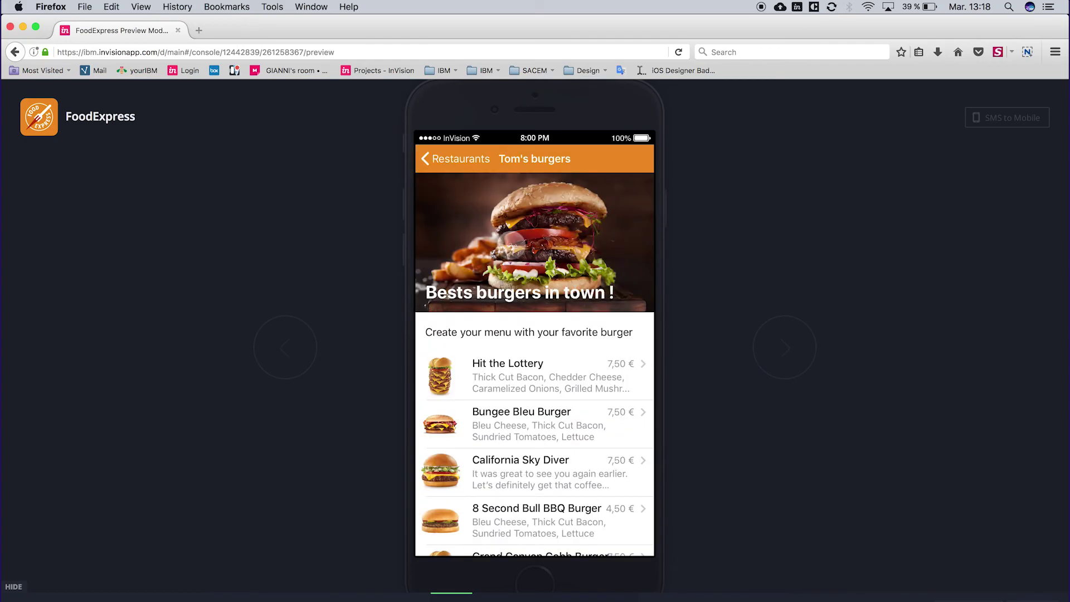
left_click(449, 161)
left_click(470, 242)
left_click(445, 161)
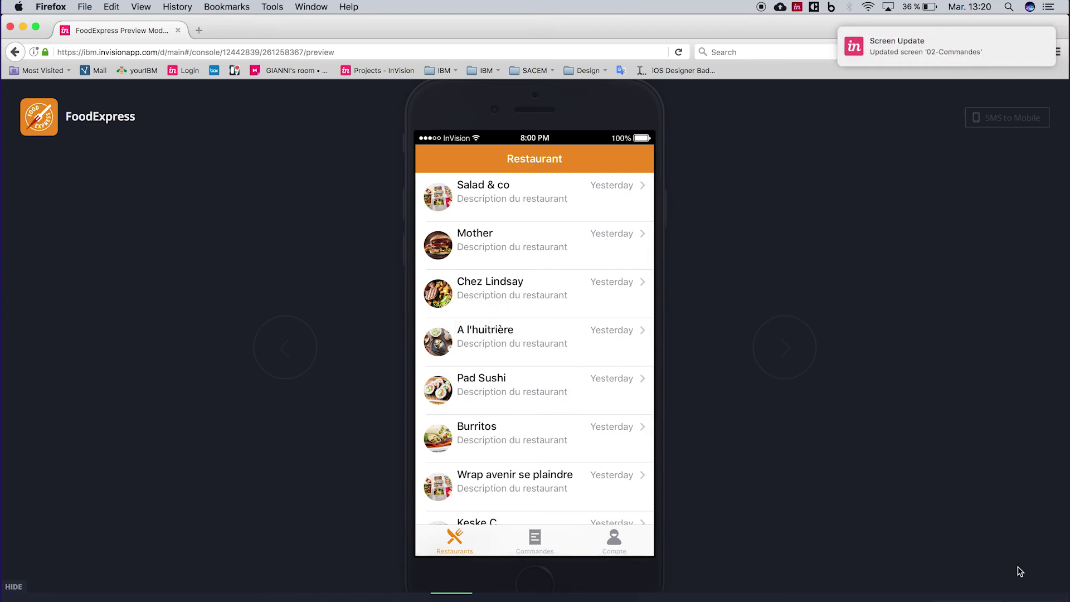
Open the prototype's sharing options, choose sending by SMS and open the country code choices for the mobile number
left_click(1032, 601)
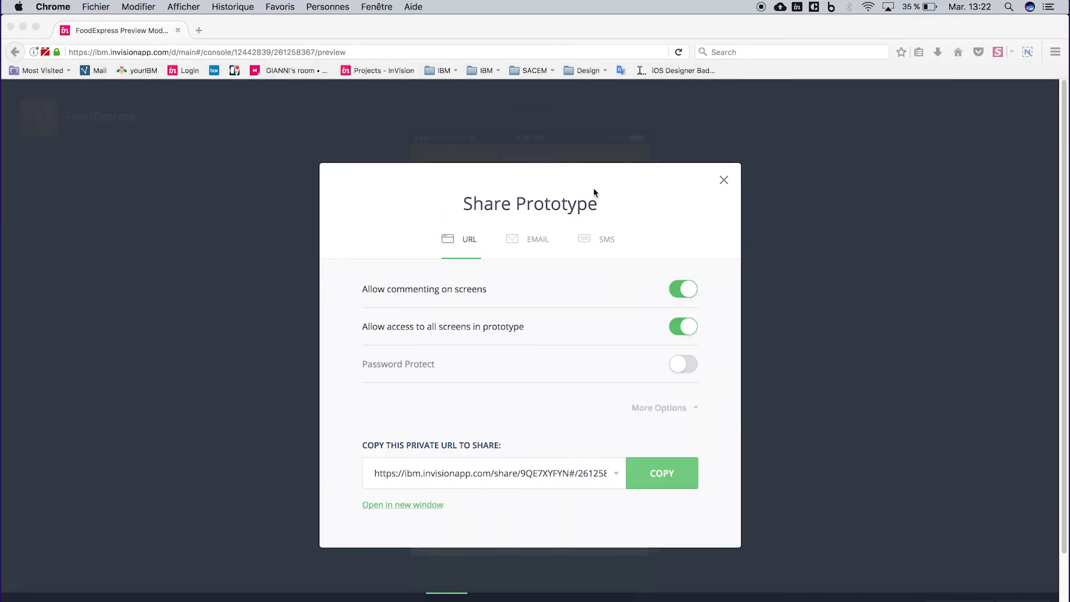
left_click(591, 246)
left_click(599, 241)
left_click(518, 406)
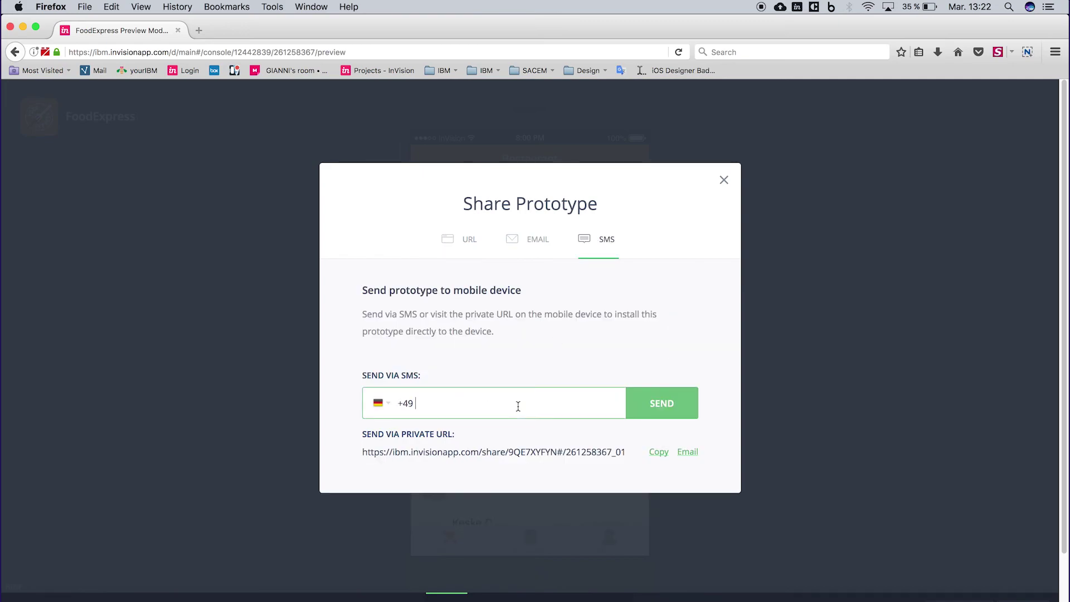
left_click(380, 403)
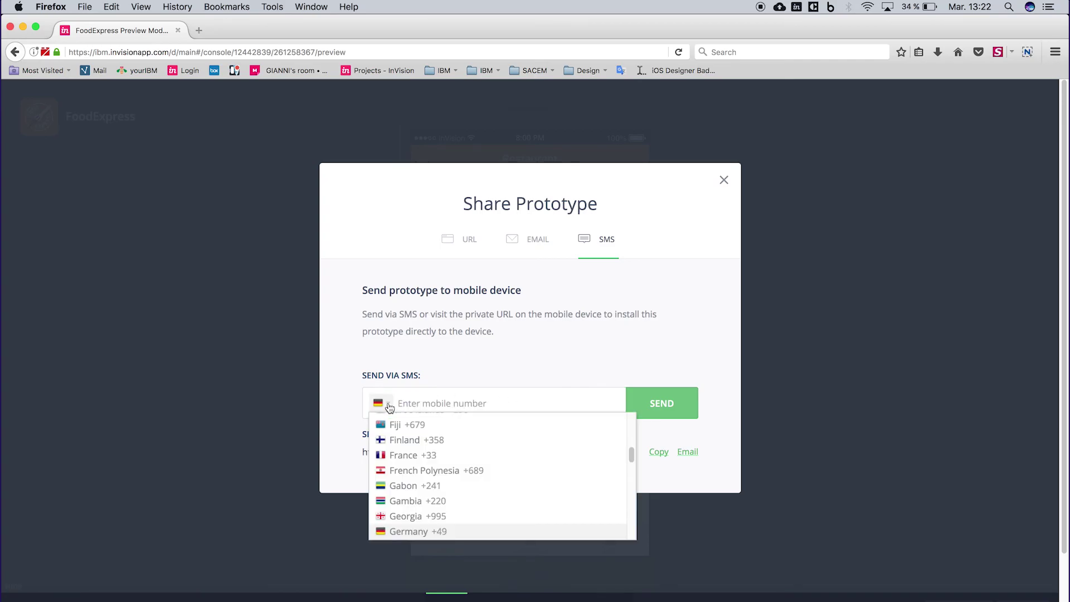